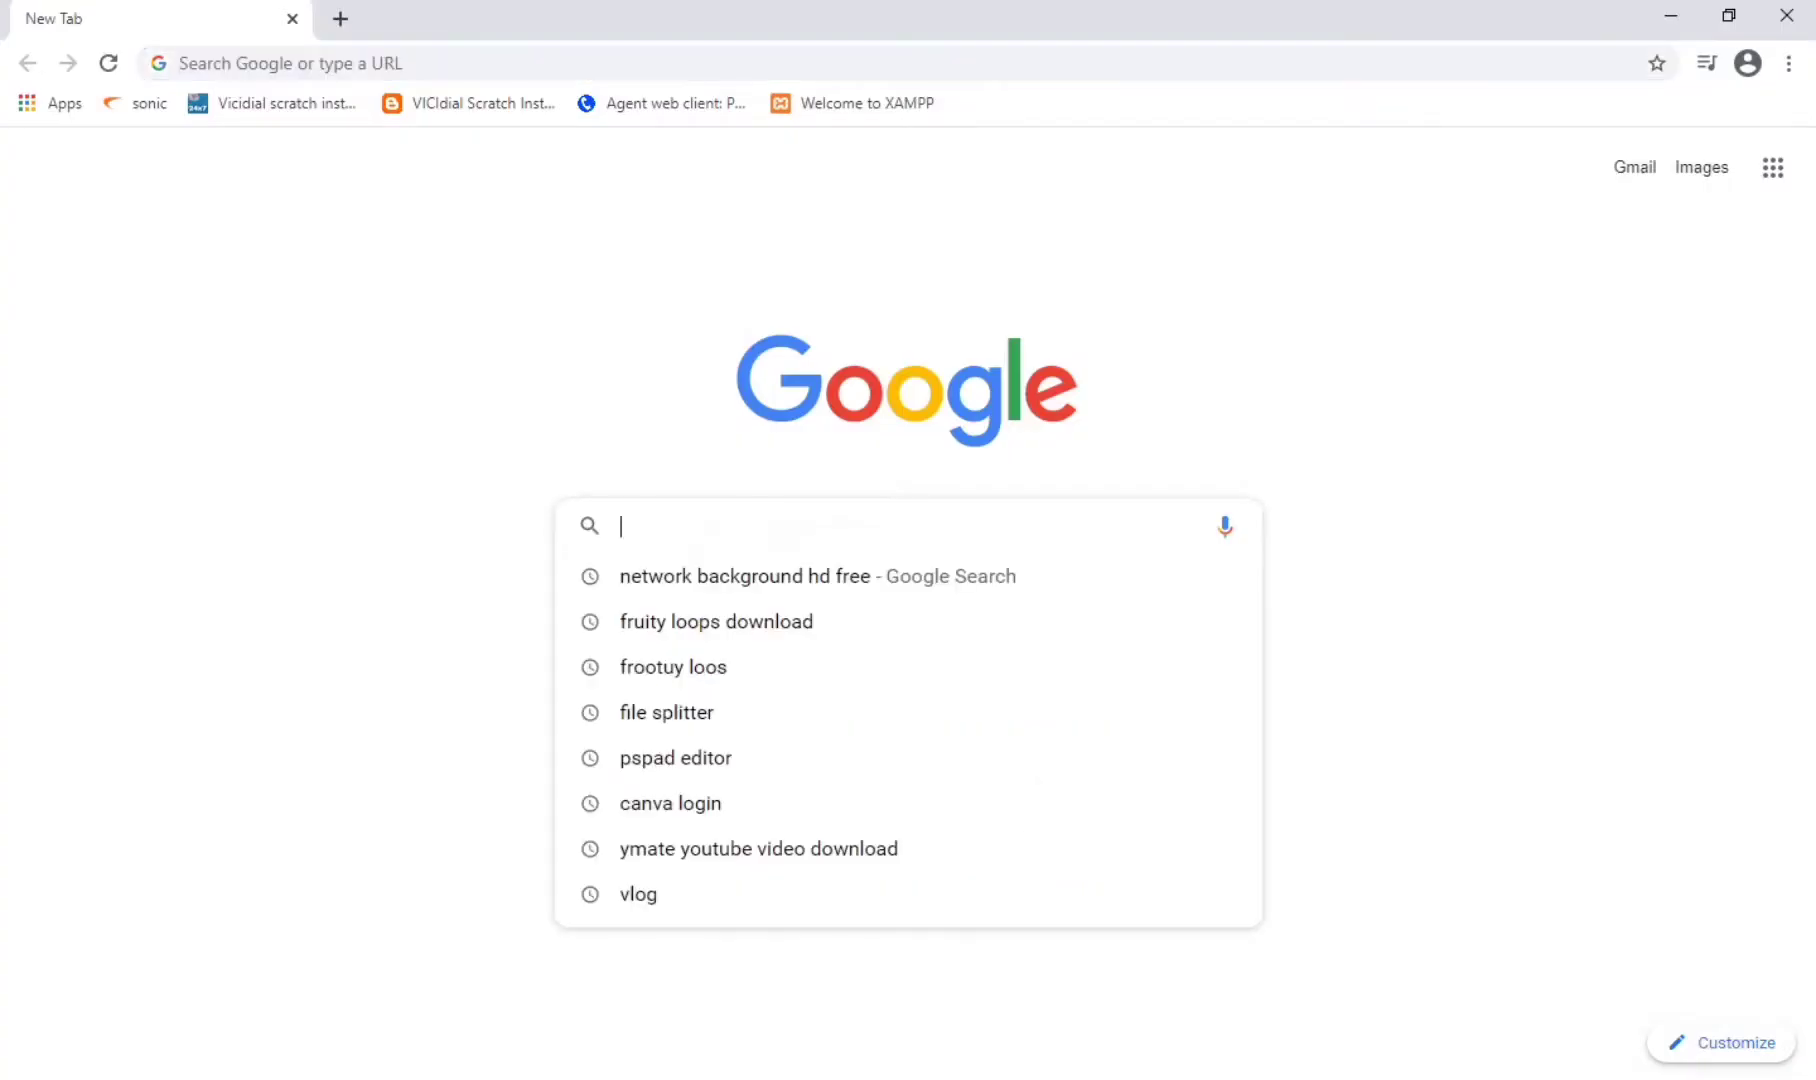
Search for canva.com and open Canva's free templates page.
text(CANVA.OCM)
key(Return)
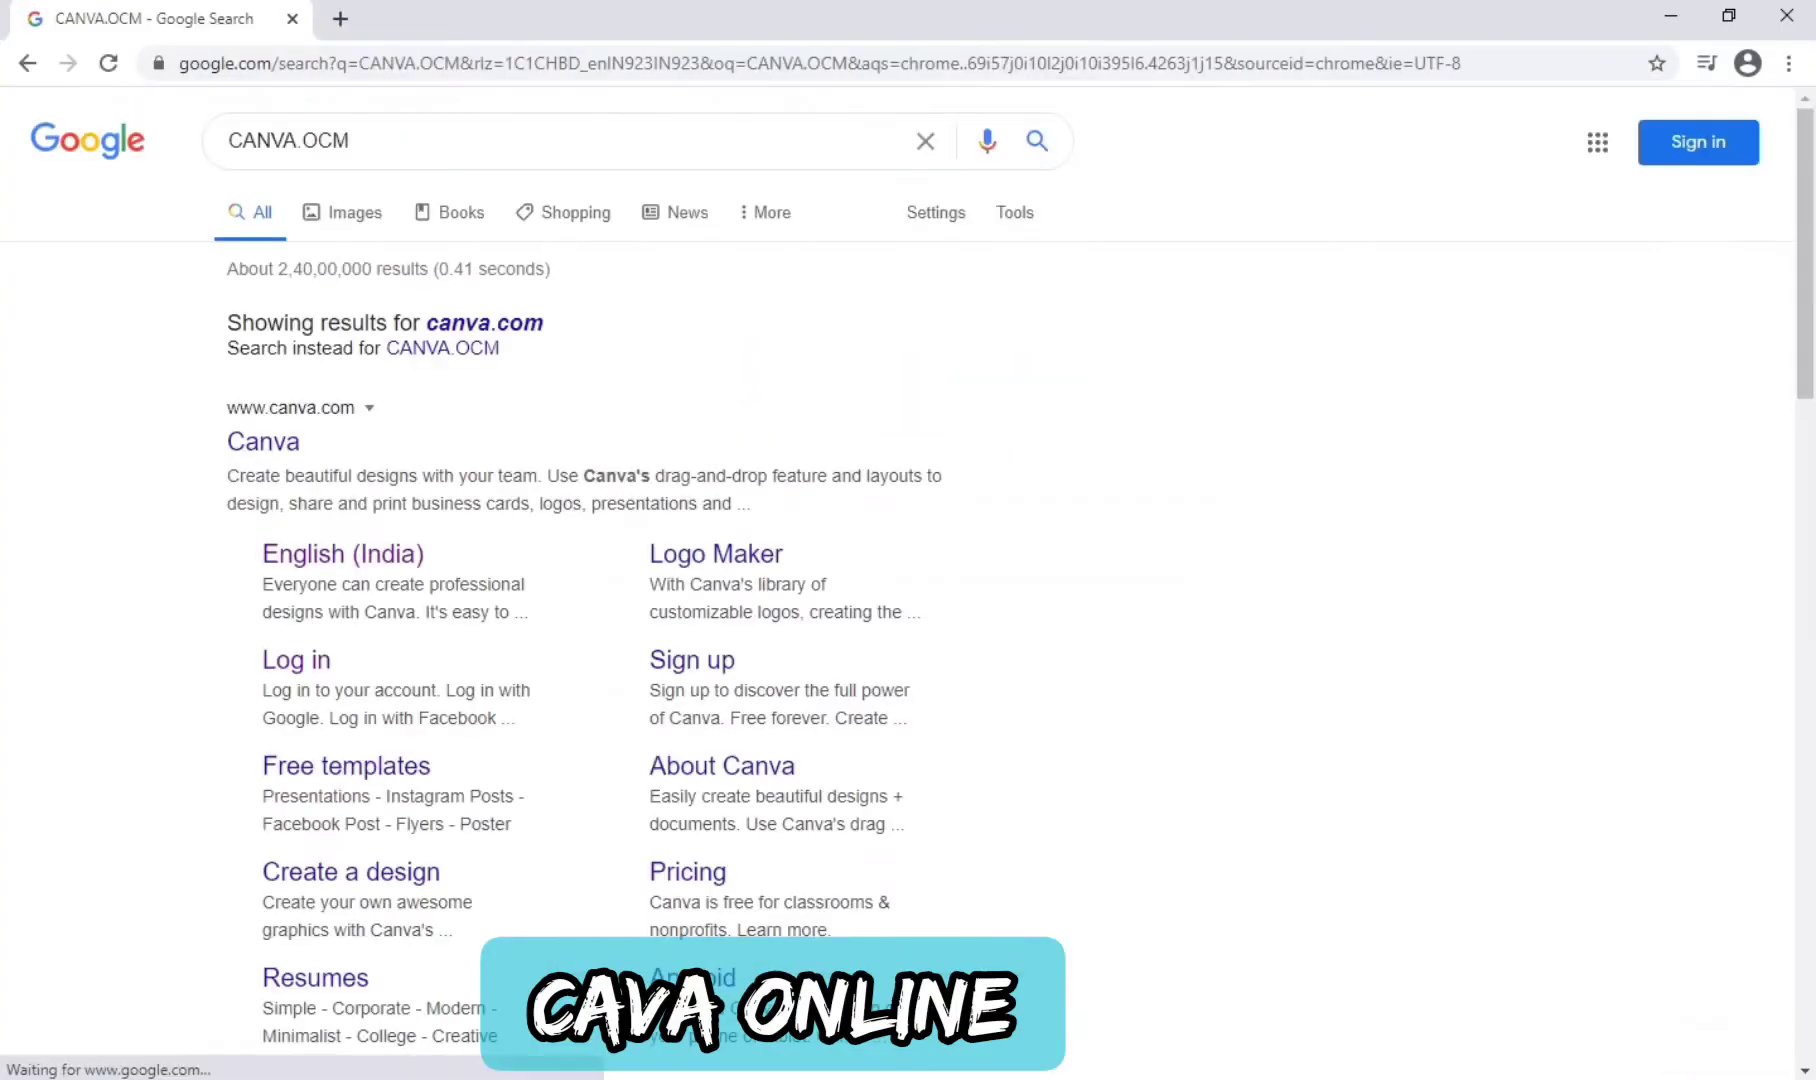
click(320, 438)
click(266, 132)
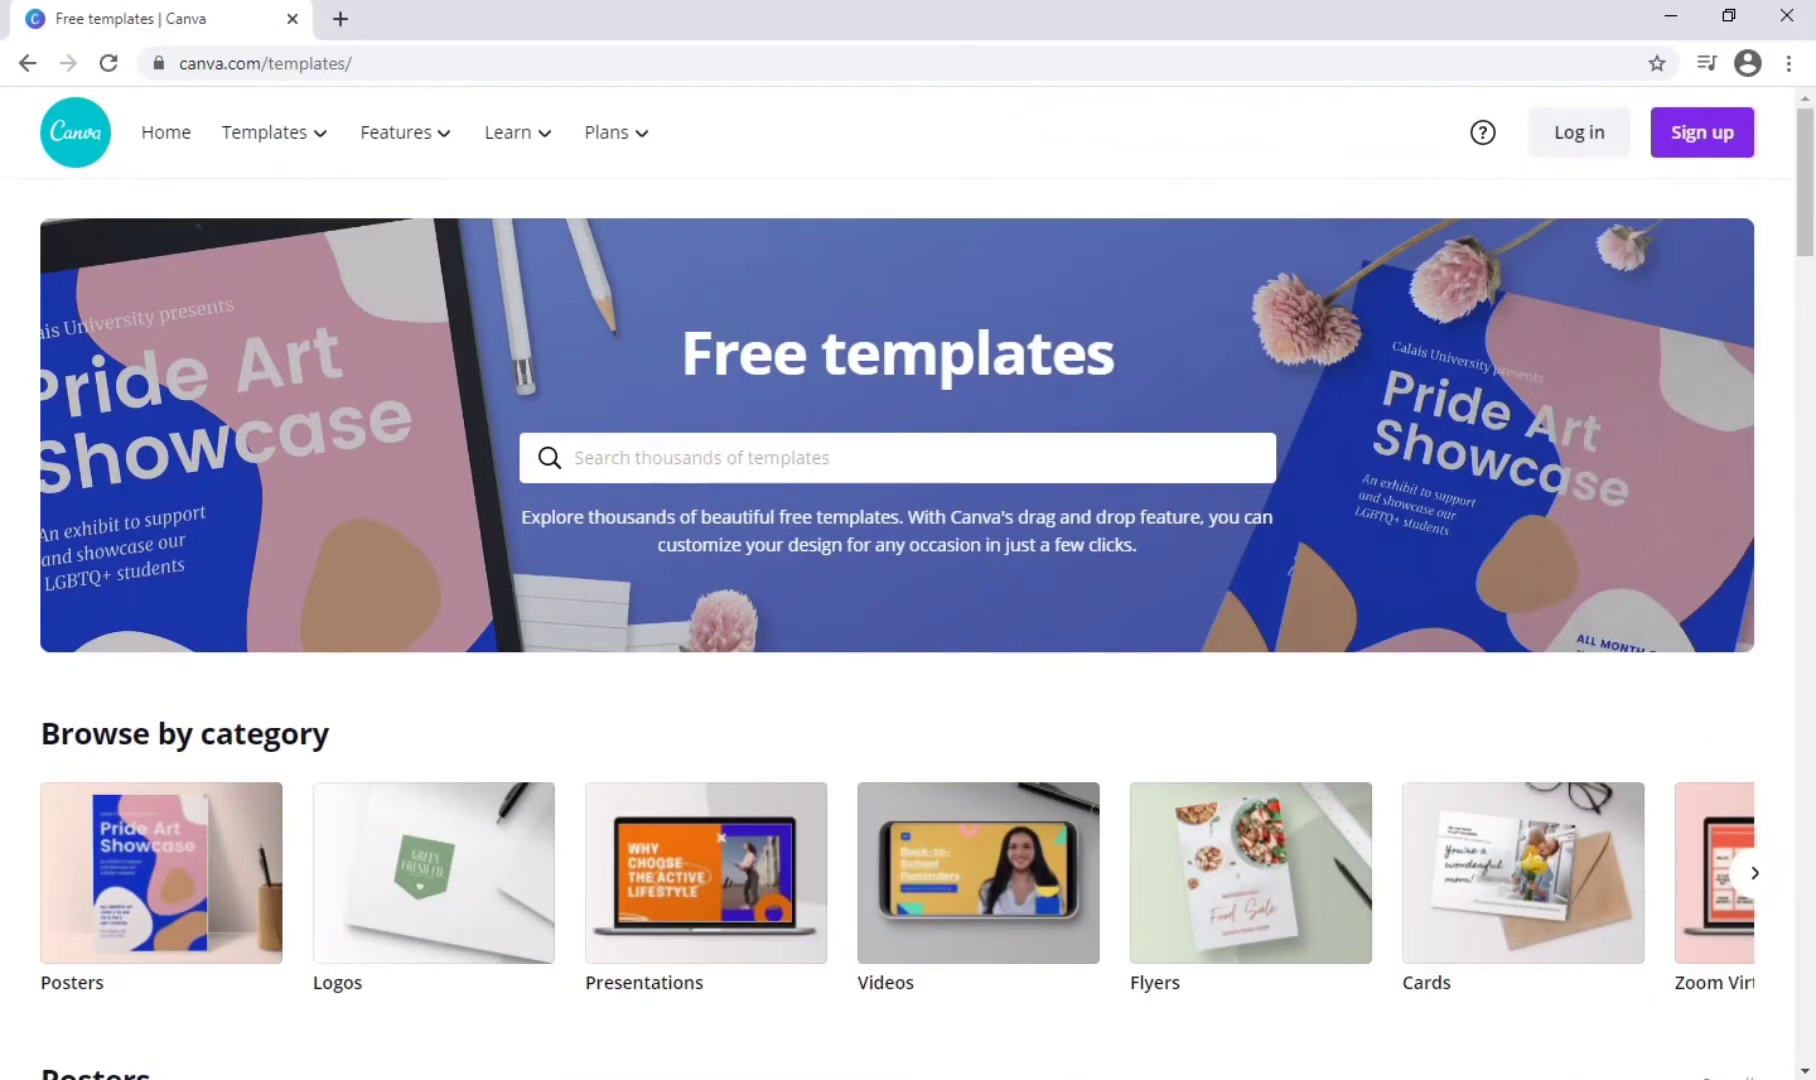
Browse the templates and preview the Swirling Stars space background template.
scroll(908, 600, down, 5)
scroll(908, 600, down, 7)
scroll(908, 600, down, 5)
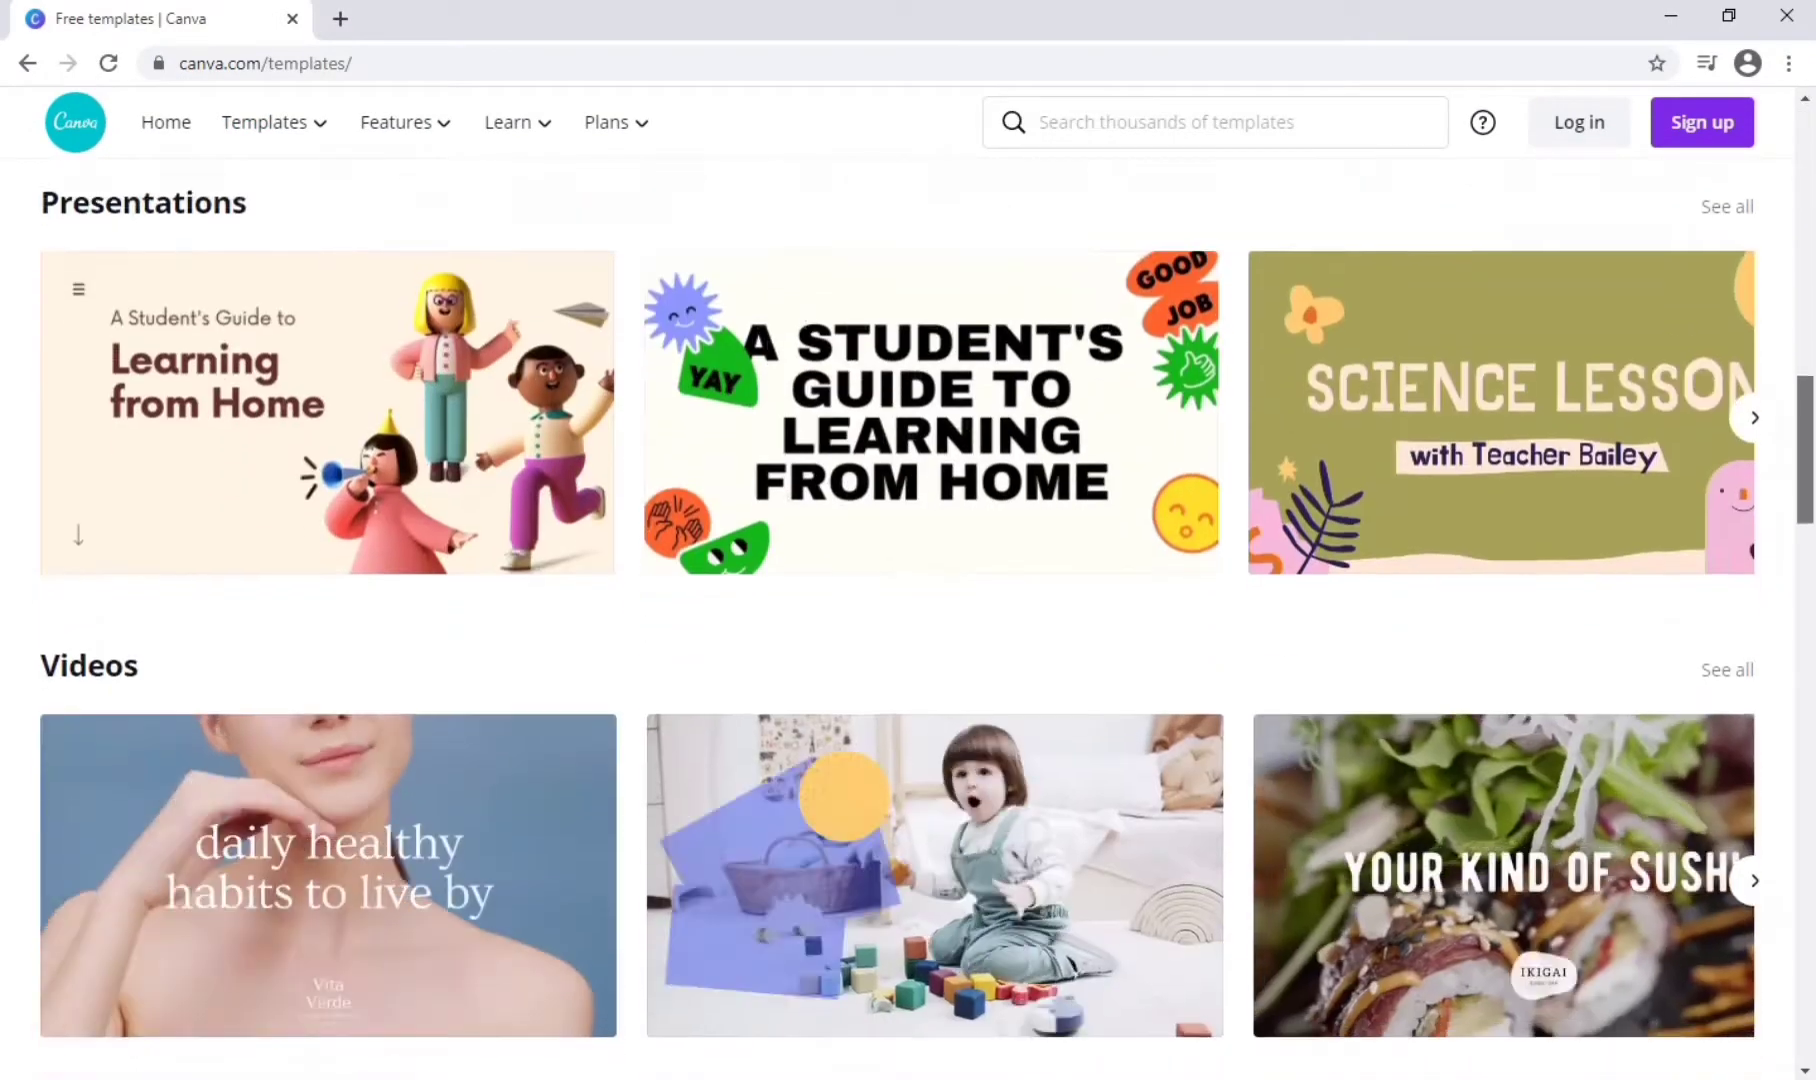
scroll(908, 600, down, 10)
scroll(908, 600, down, 5)
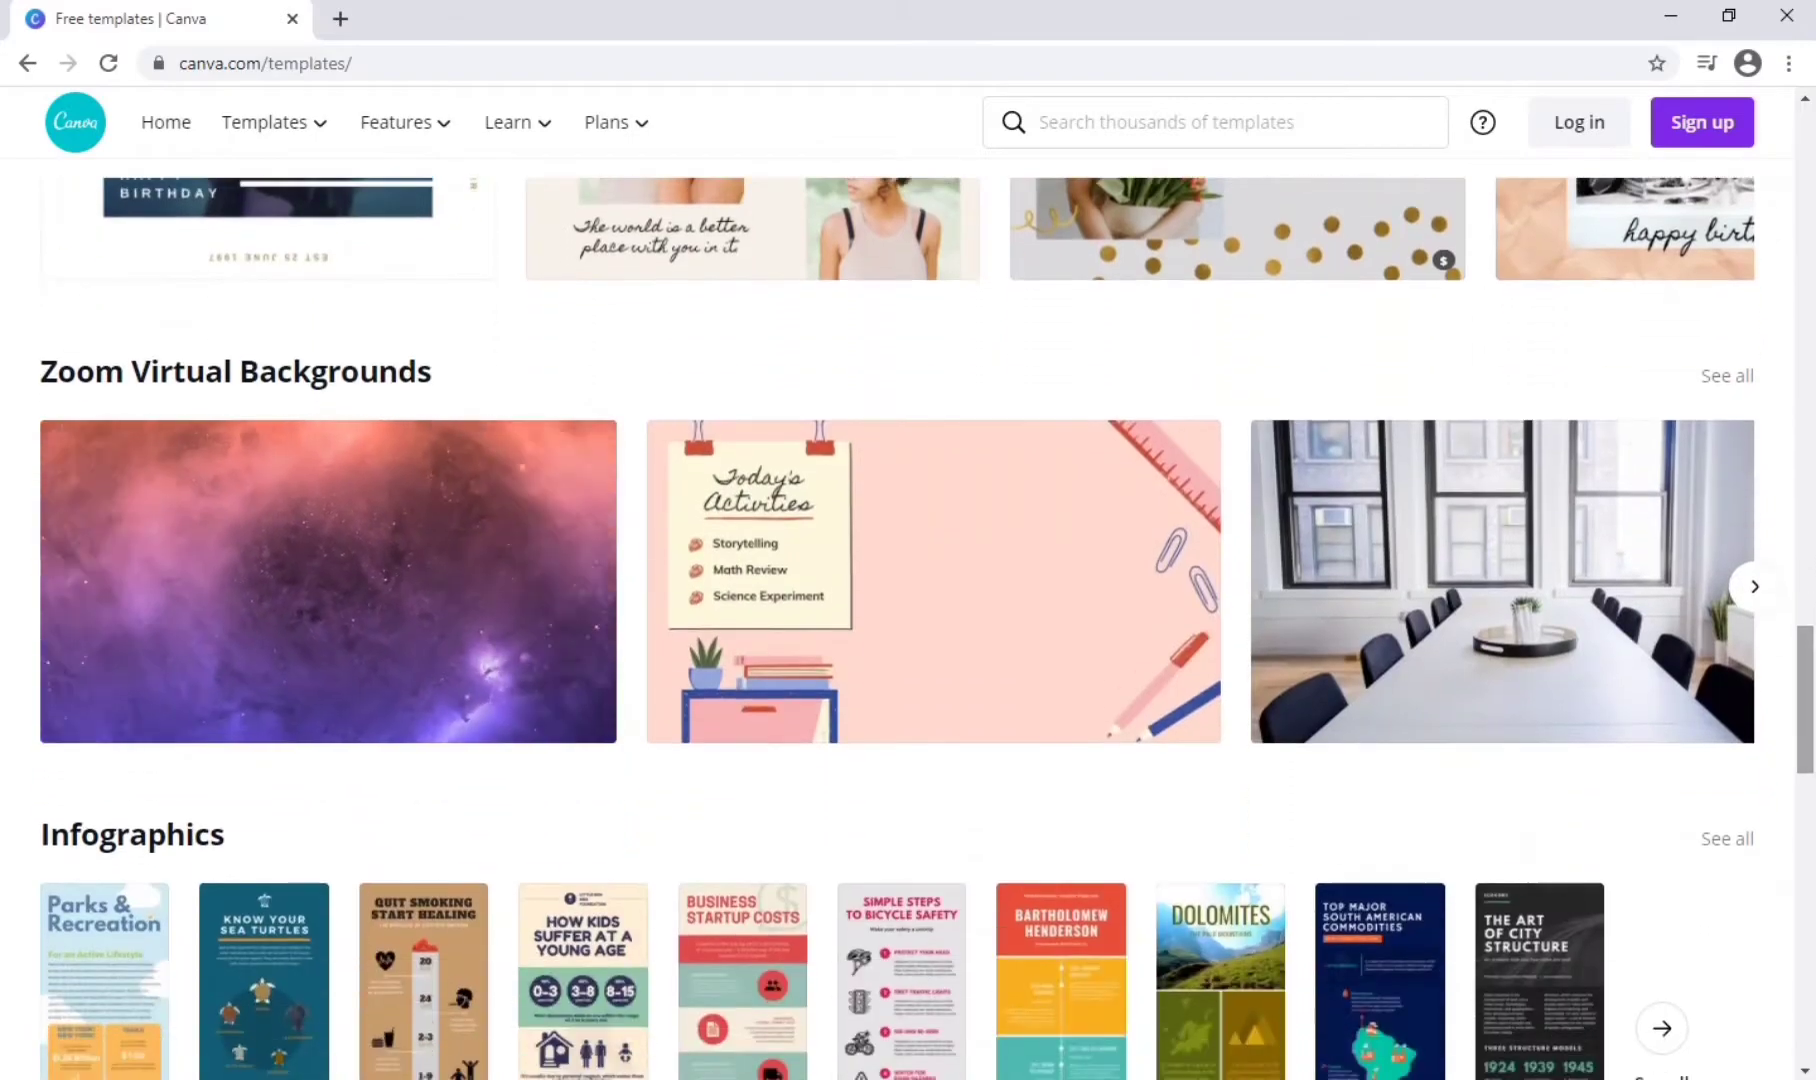
scroll(908, 600, down, 5)
scroll(908, 600, down, 8)
scroll(908, 600, down, 2)
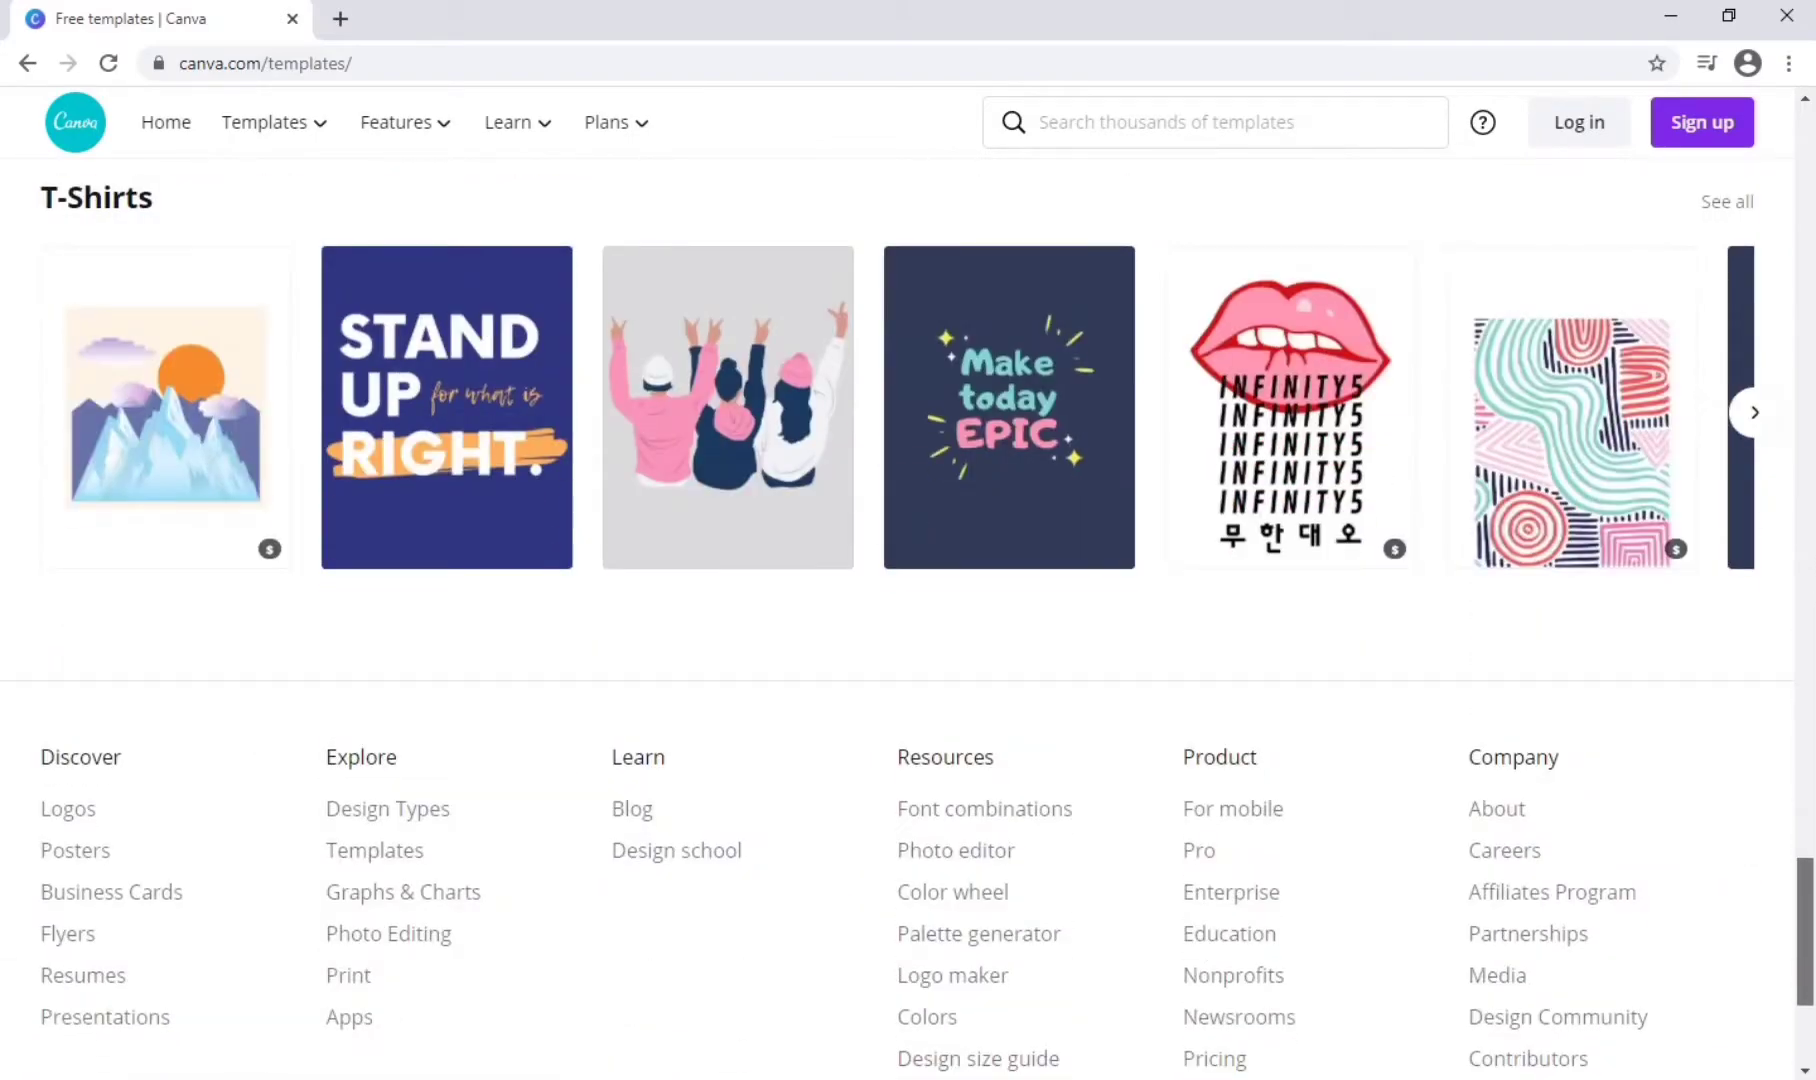
scroll(330, 640, up, 10)
scroll(330, 640, up, 4)
click(330, 640)
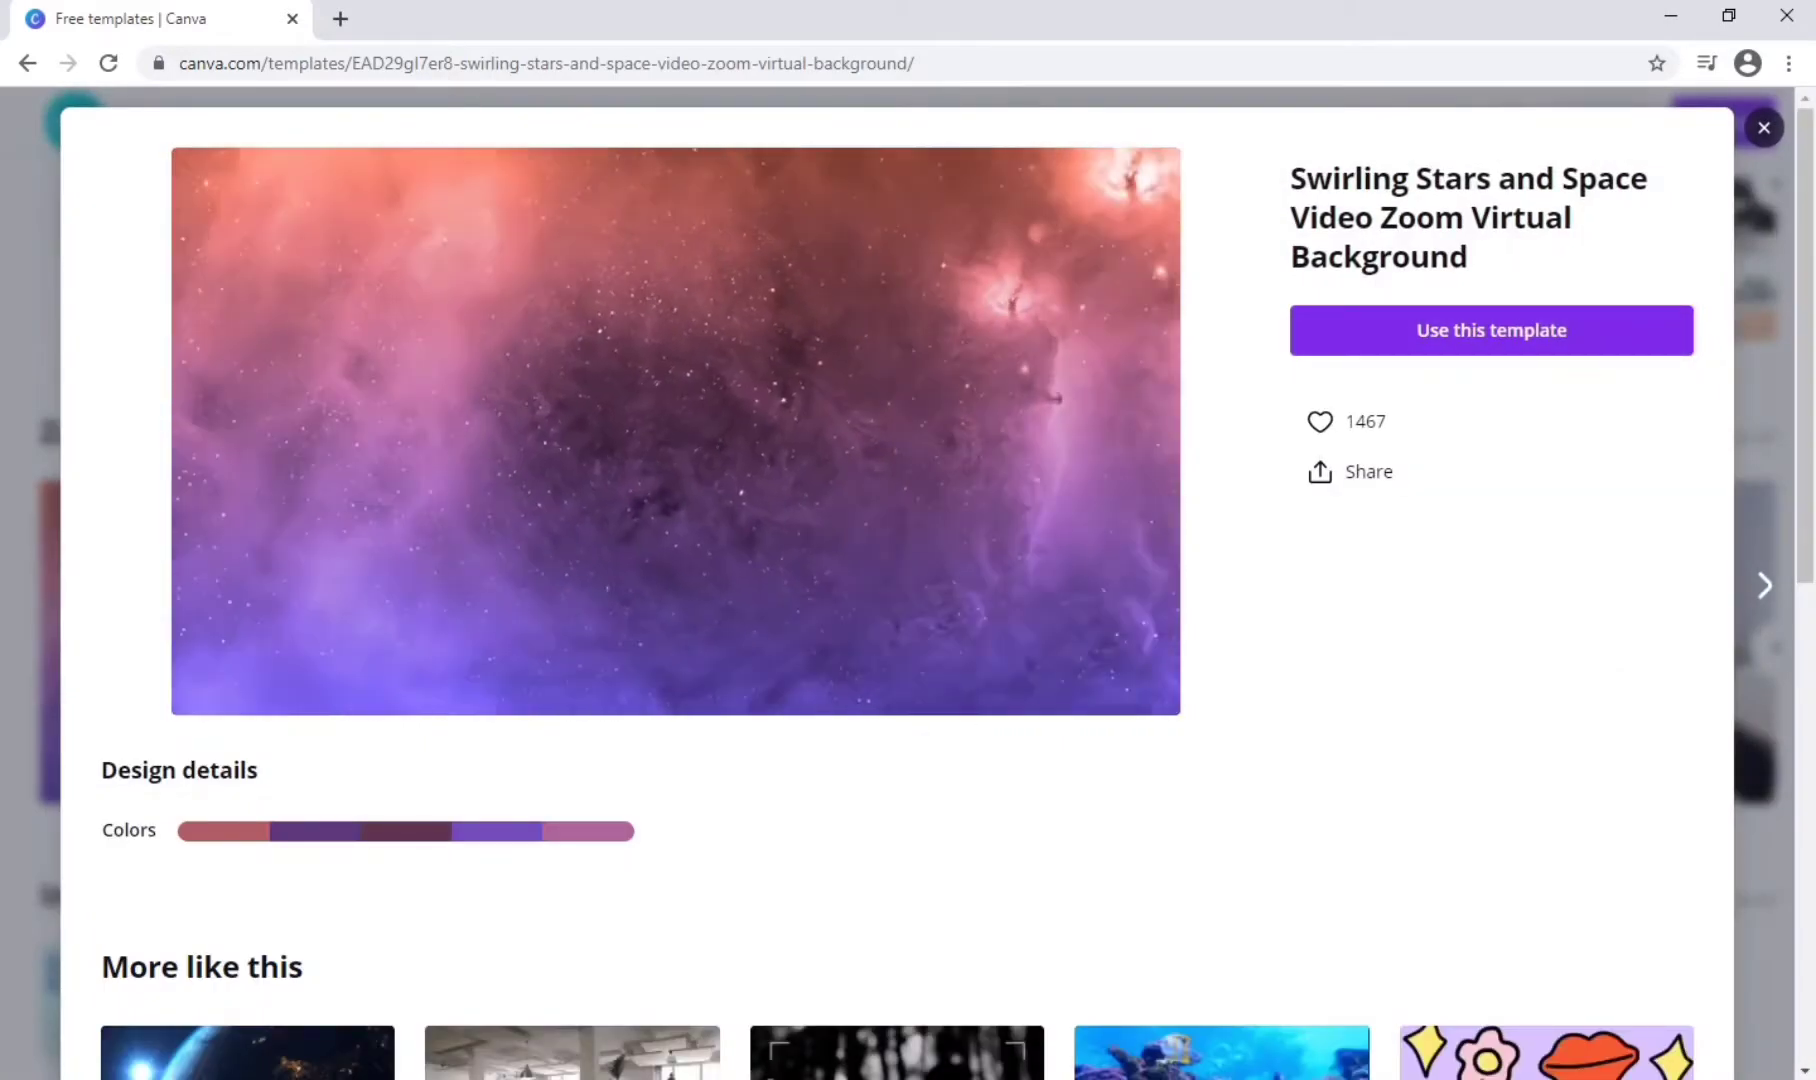
key(Escape)
scroll(897, 642, right, 5)
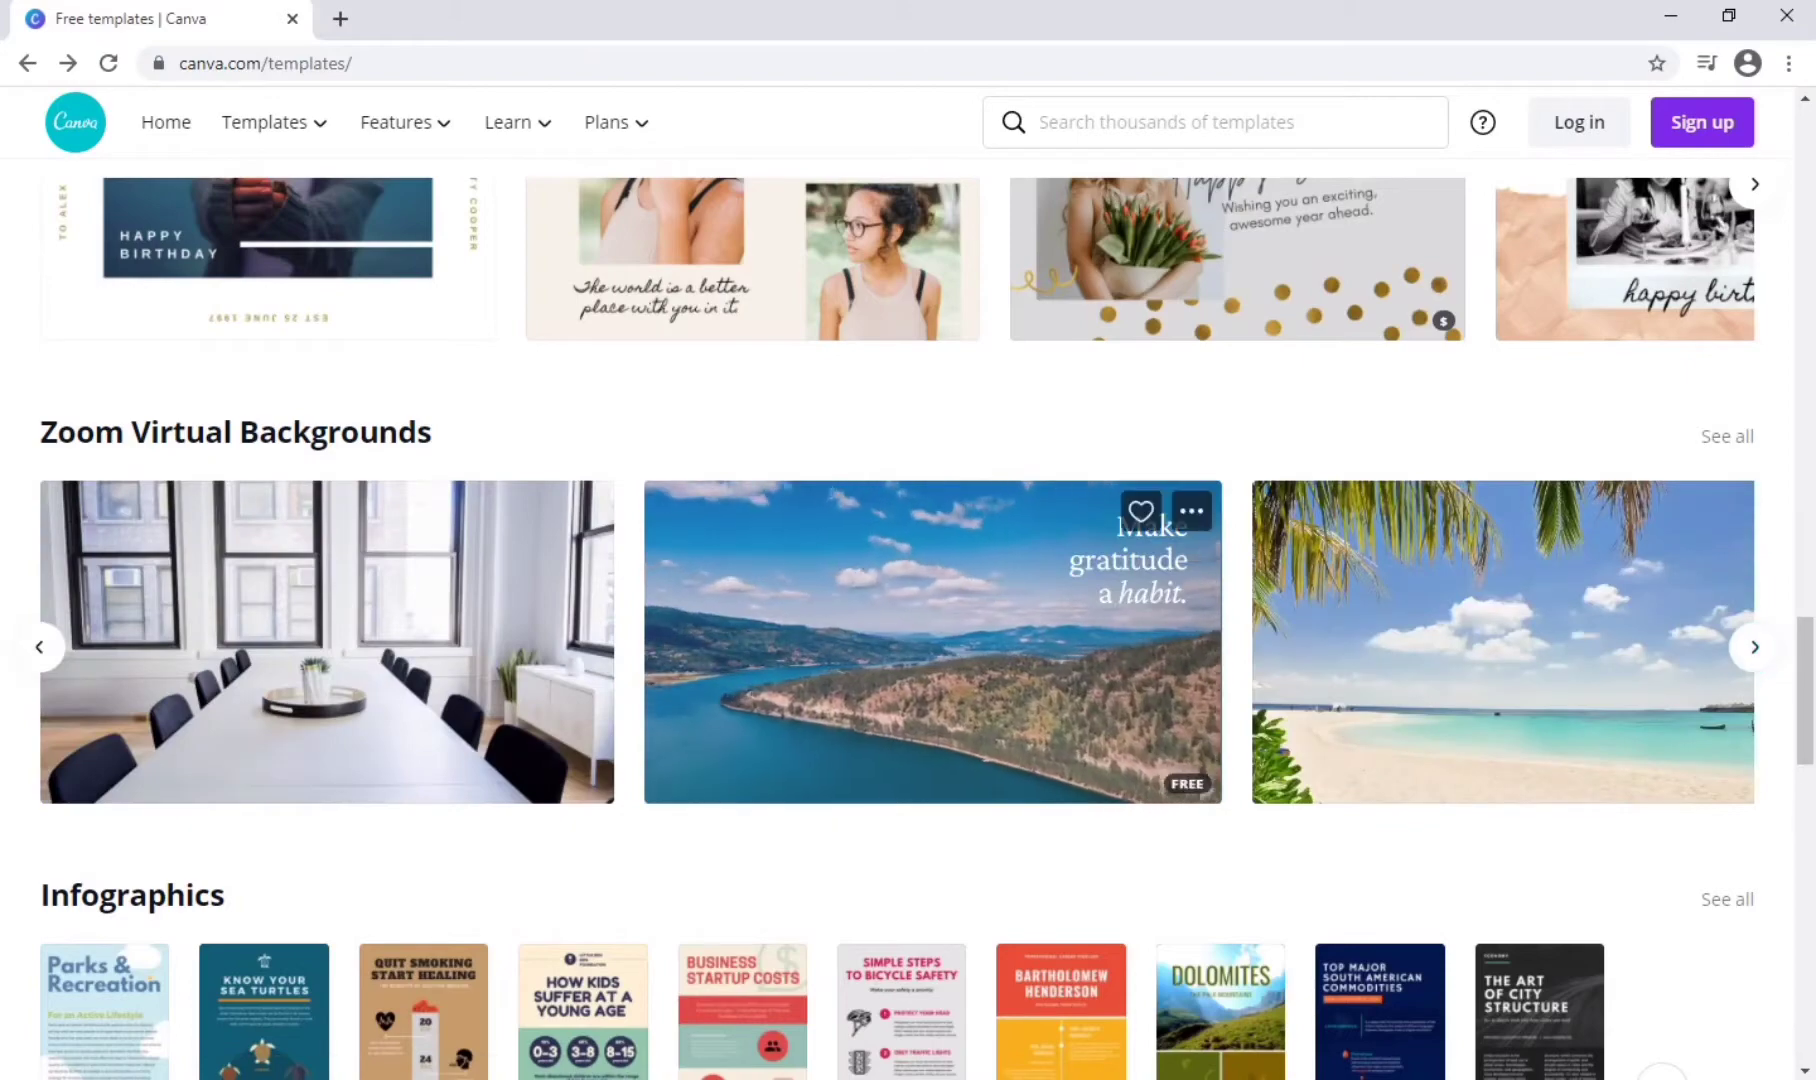
scroll(897, 642, right, 5)
scroll(897, 642, up, 10)
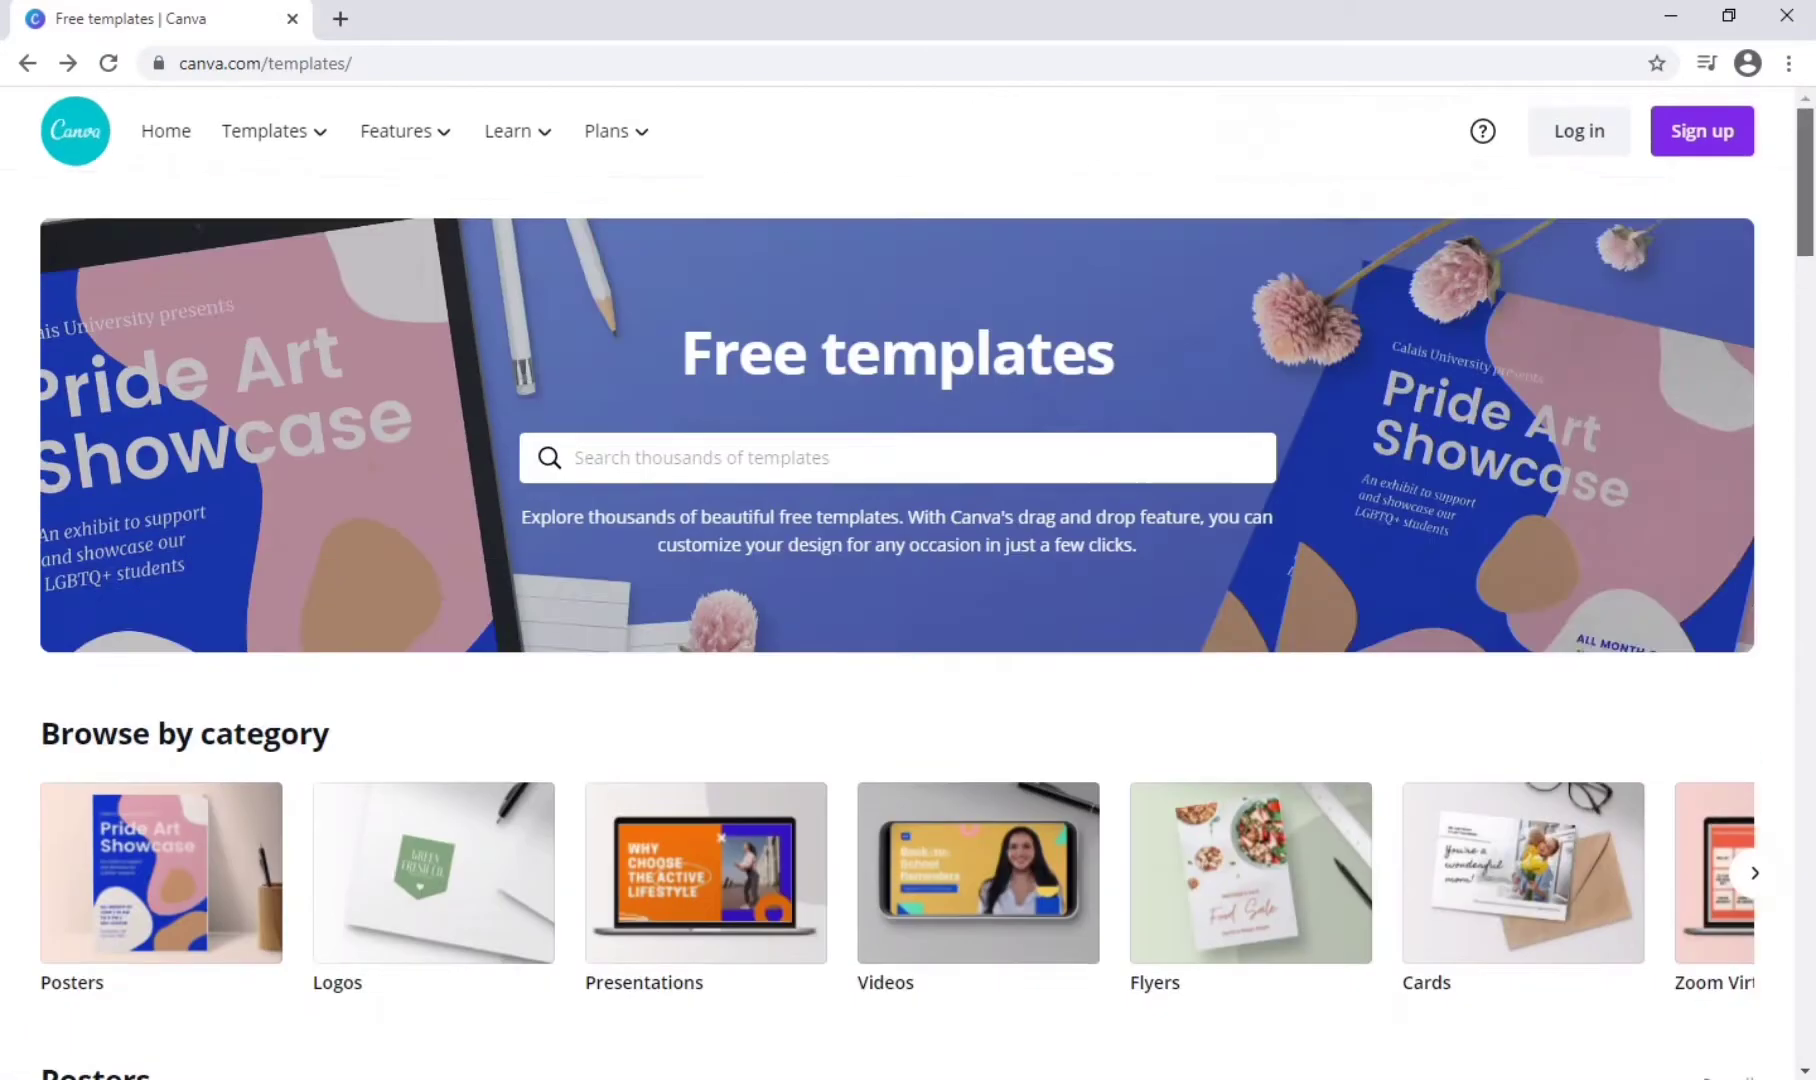
Open the design types page and look through it.
click(633, 410)
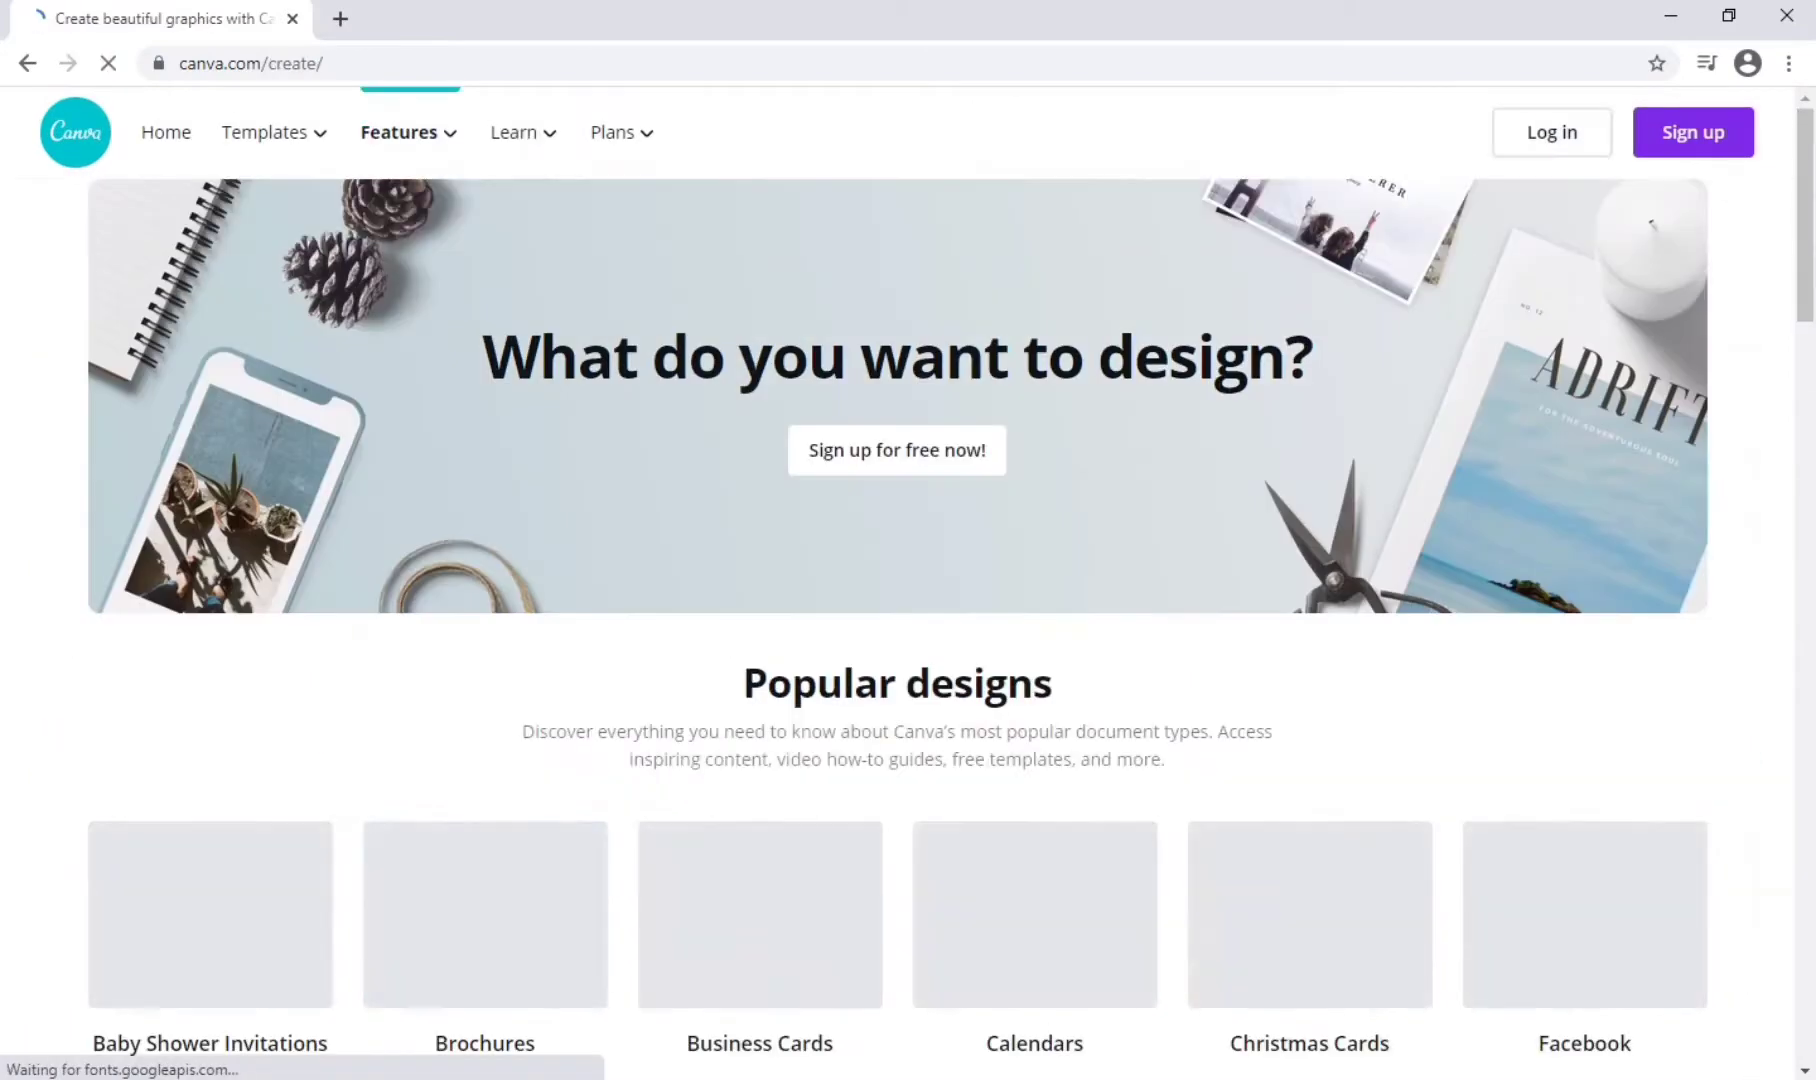
scroll(900, 500, down, 5)
scroll(1000, 420, down, 6)
scroll(1034, 350, up, 10)
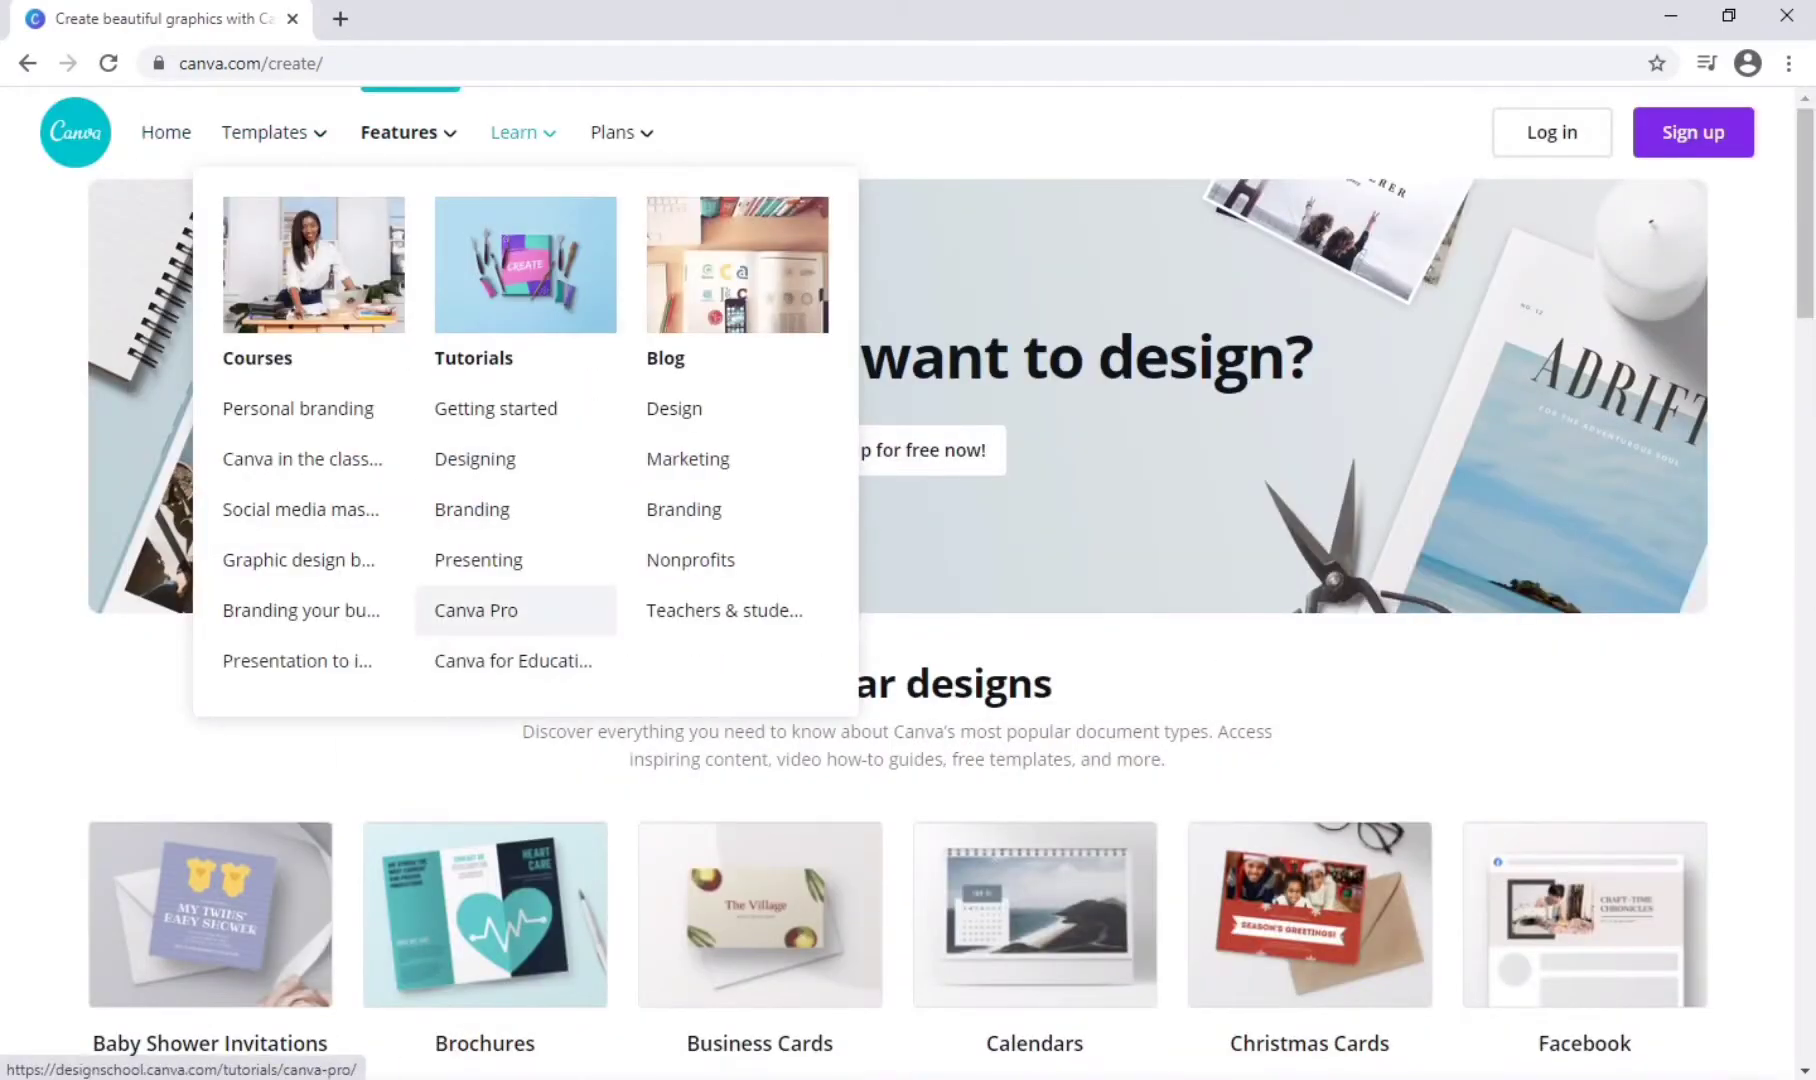
Open the Design blog articles and scroll through them.
click(674, 408)
scroll(900, 580, down, 6)
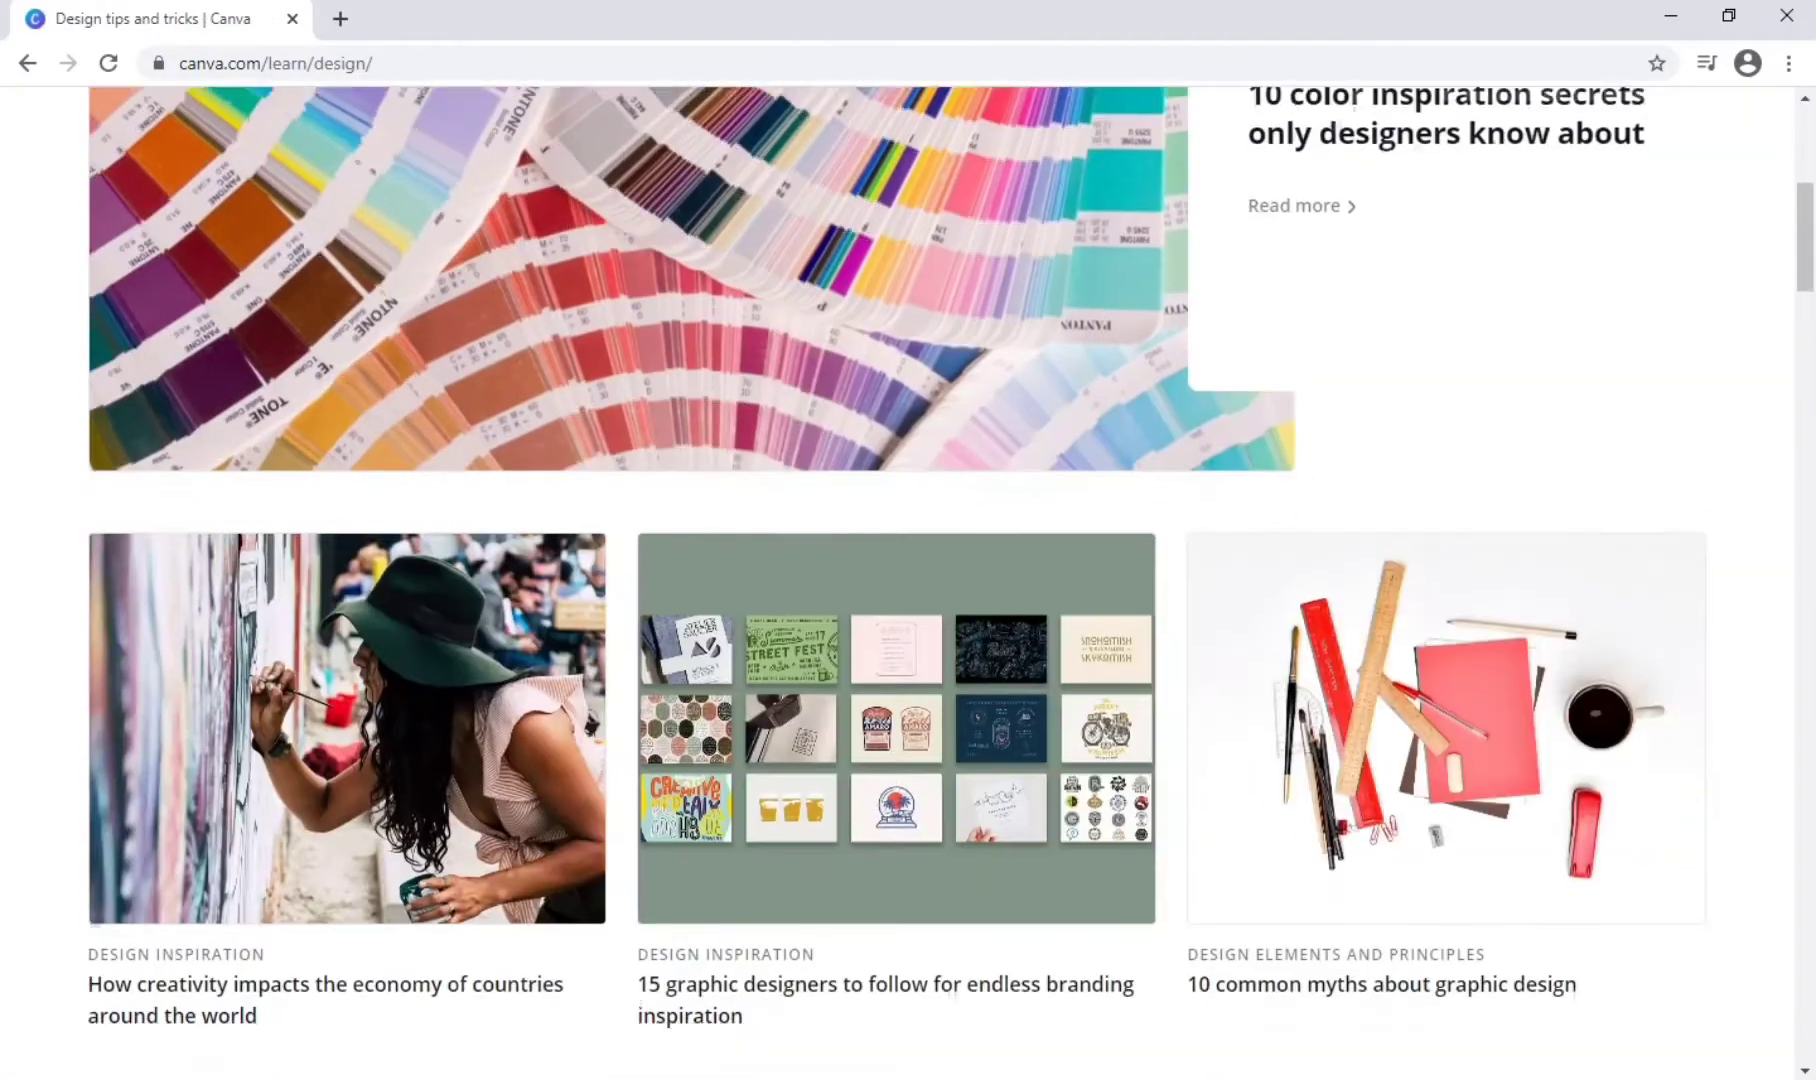
scroll(1380, 590, down, 10)
scroll(1380, 590, down, 20)
scroll(1380, 590, down, 15)
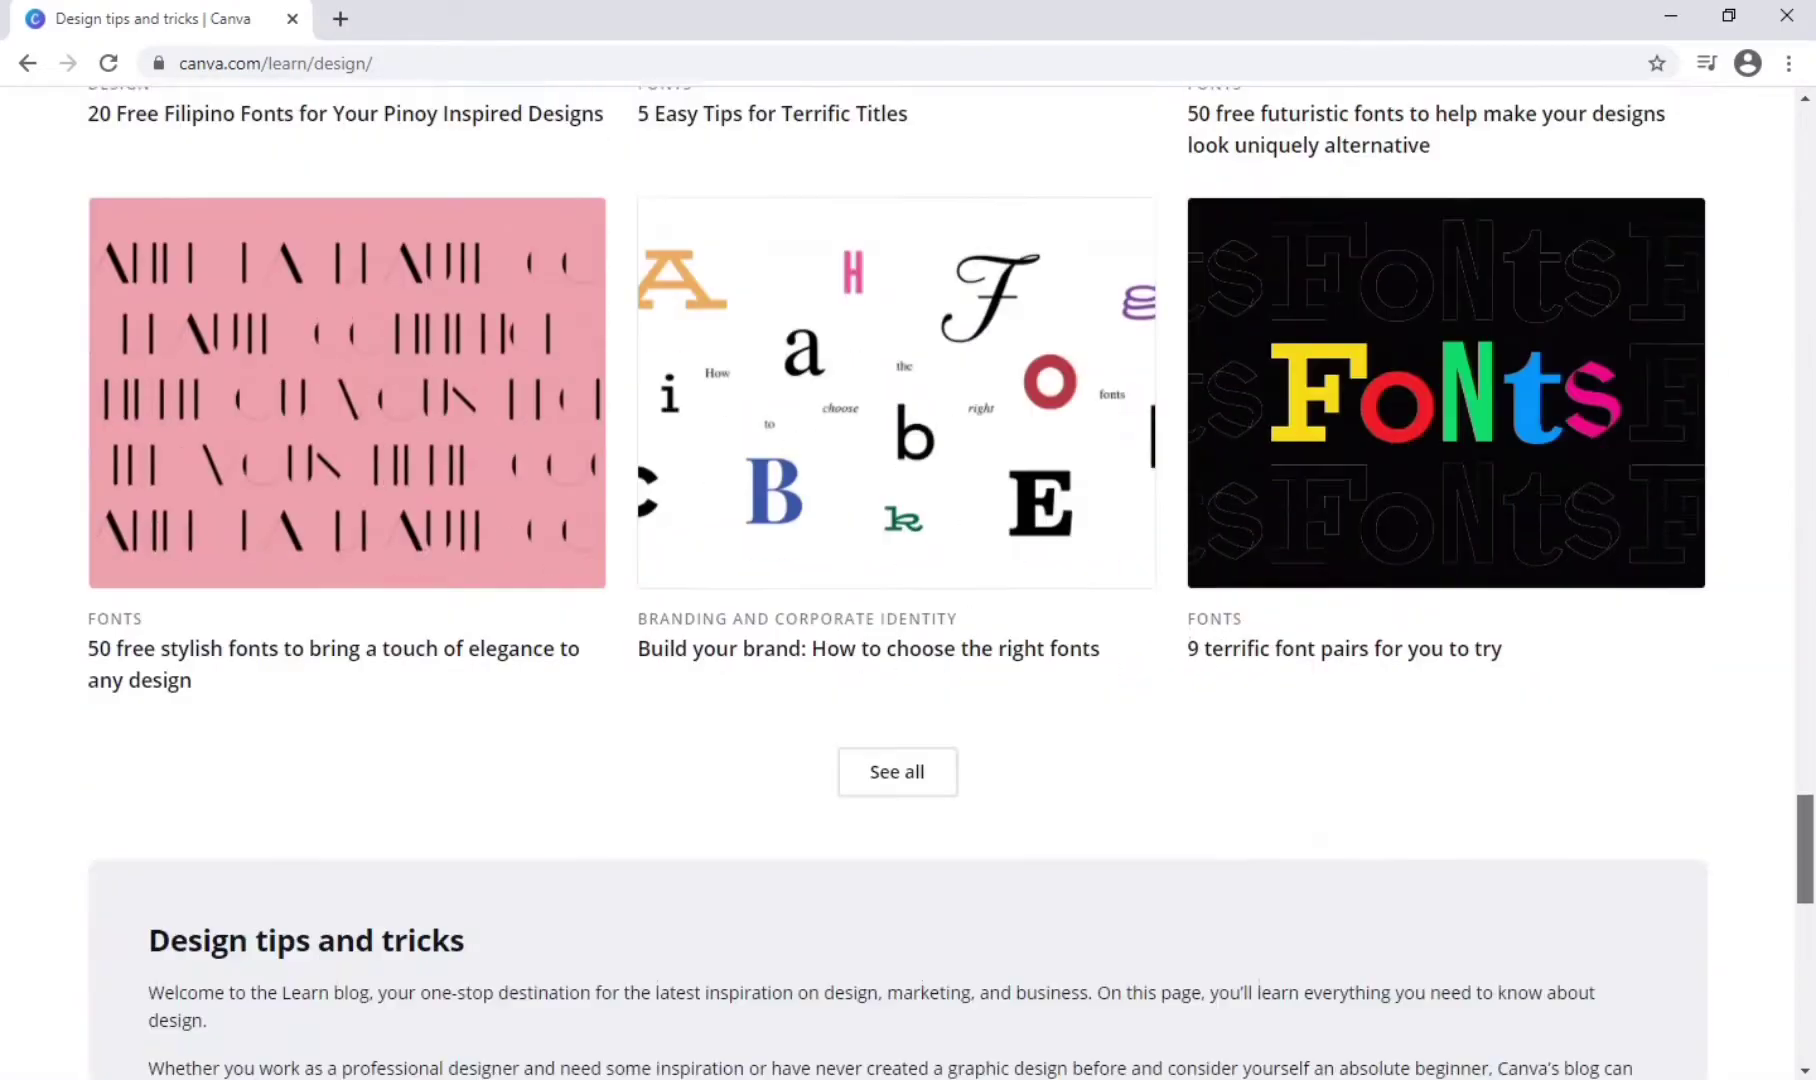
scroll(900, 580, up, 10)
scroll(900, 580, up, 15)
scroll(335, 480, down, 3)
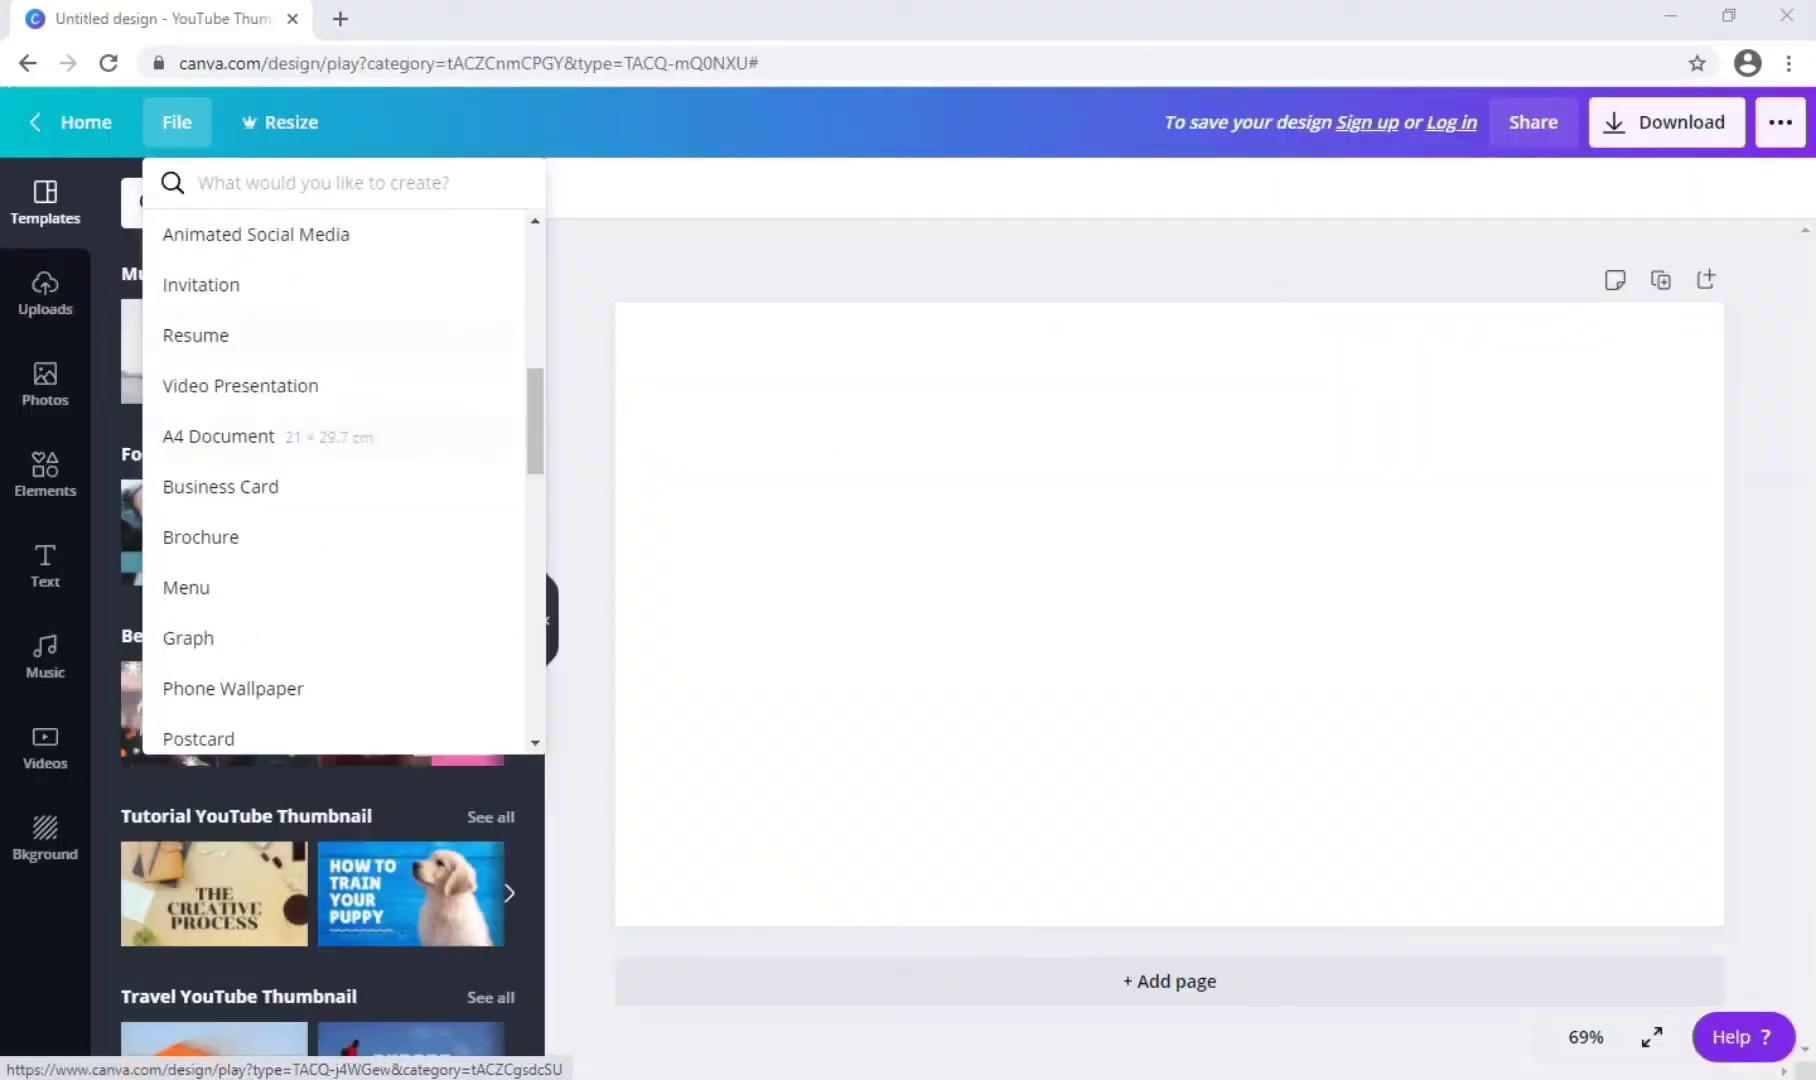
scroll(335, 480, down, 2)
scroll(335, 480, down, 6)
scroll(335, 480, up, 2)
scroll(335, 480, up, 10)
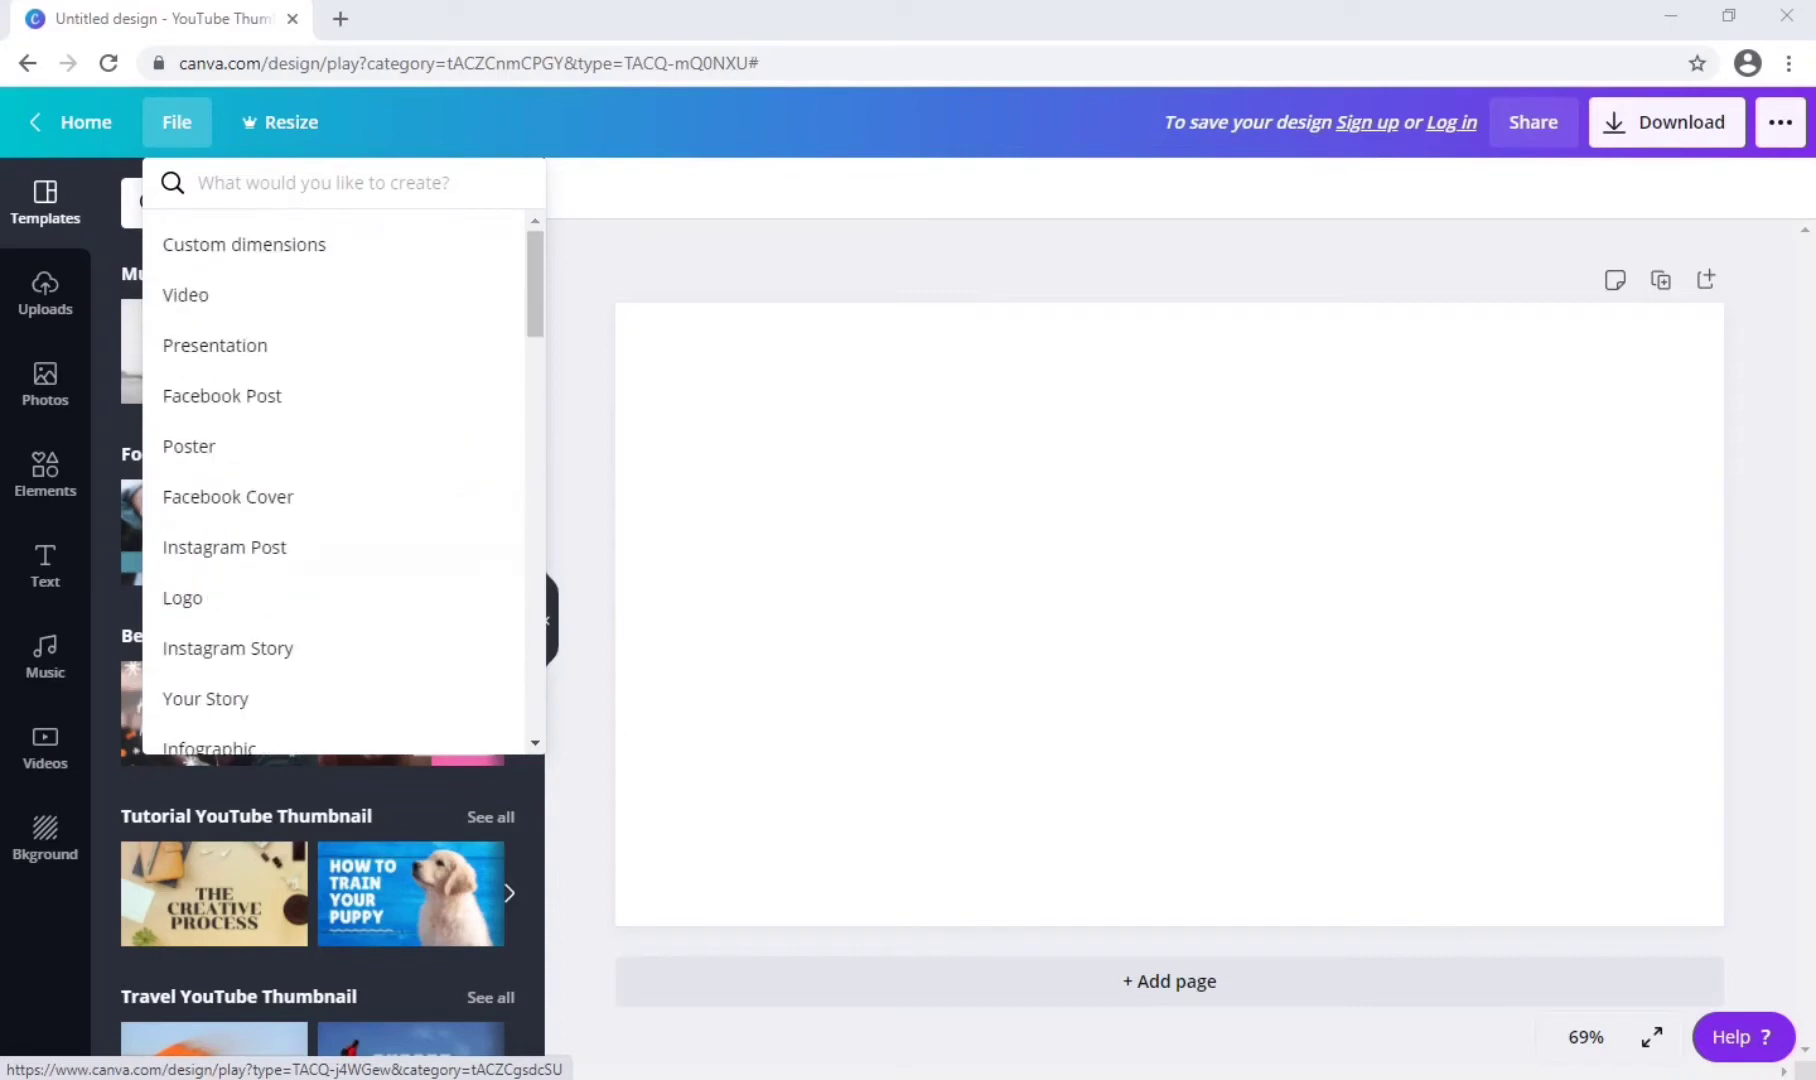
Start a new video design, apply the Palawan sale video template, and select its title.
click(250, 294)
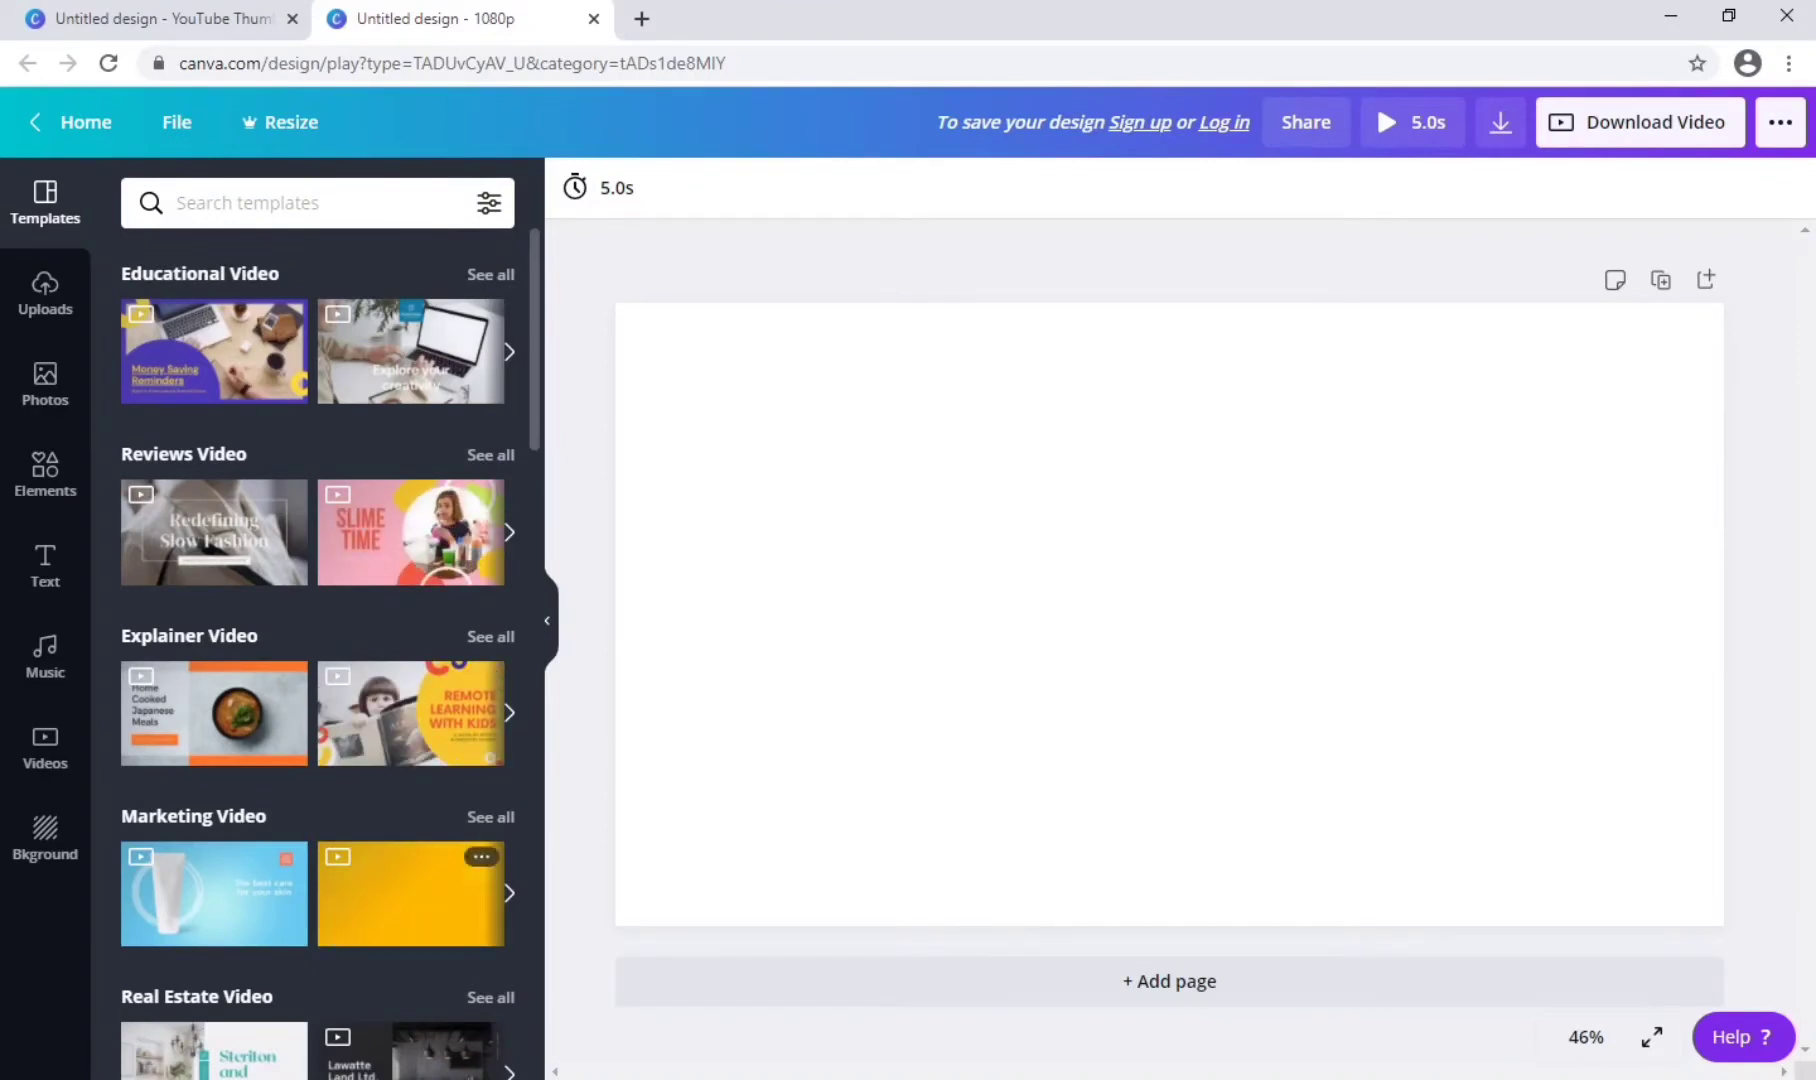
scroll(214, 750, down, 5)
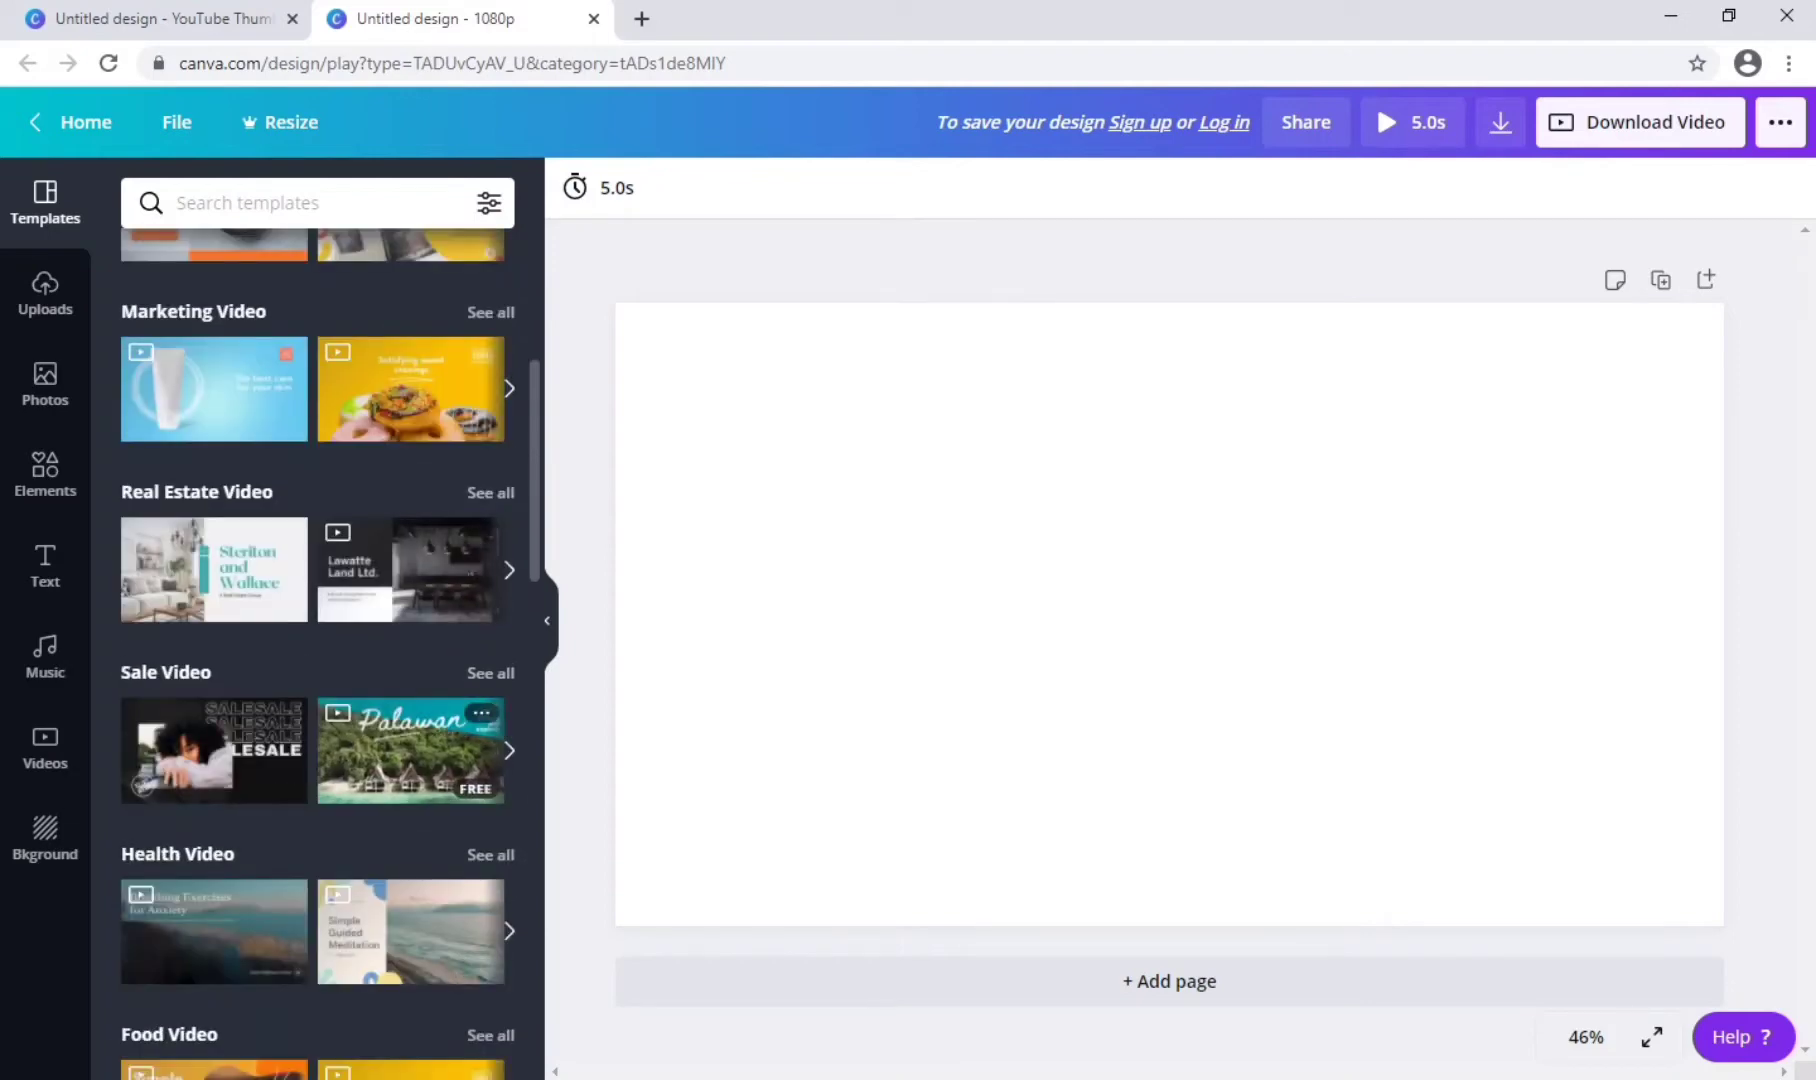
click(410, 750)
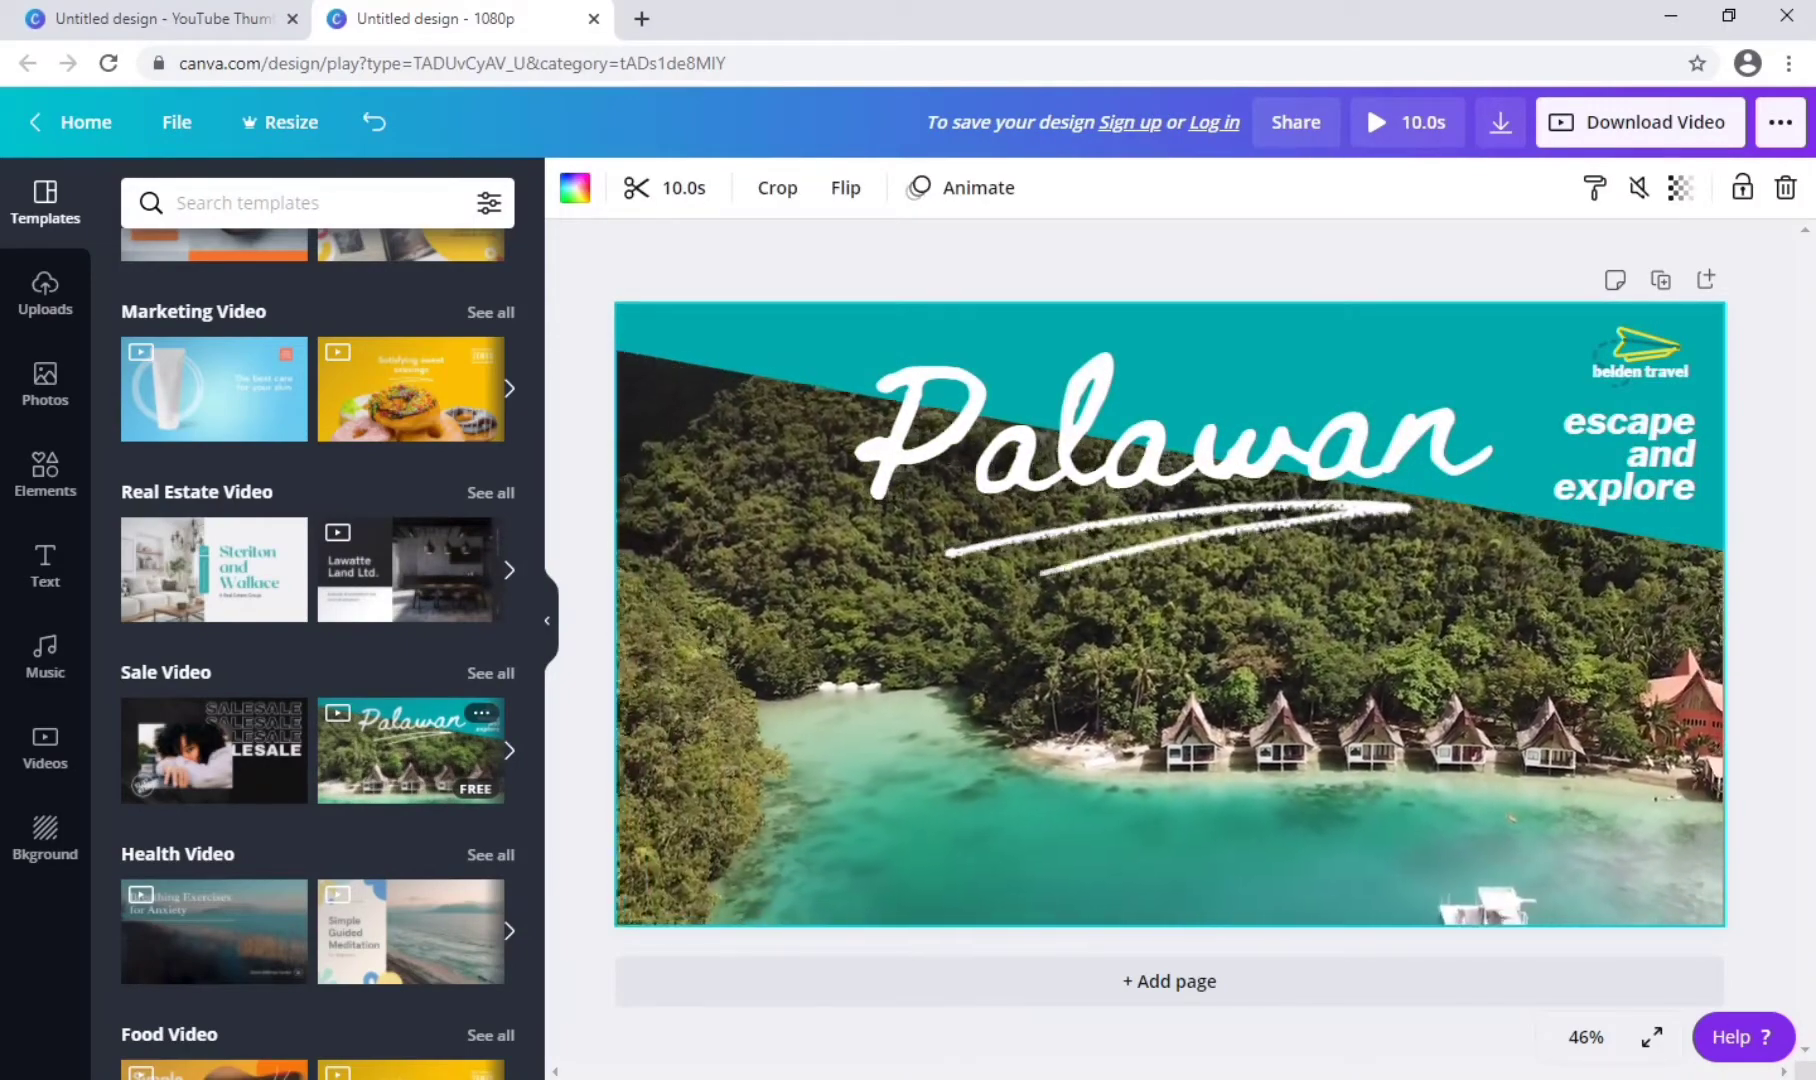
click(1150, 430)
text(Hut)
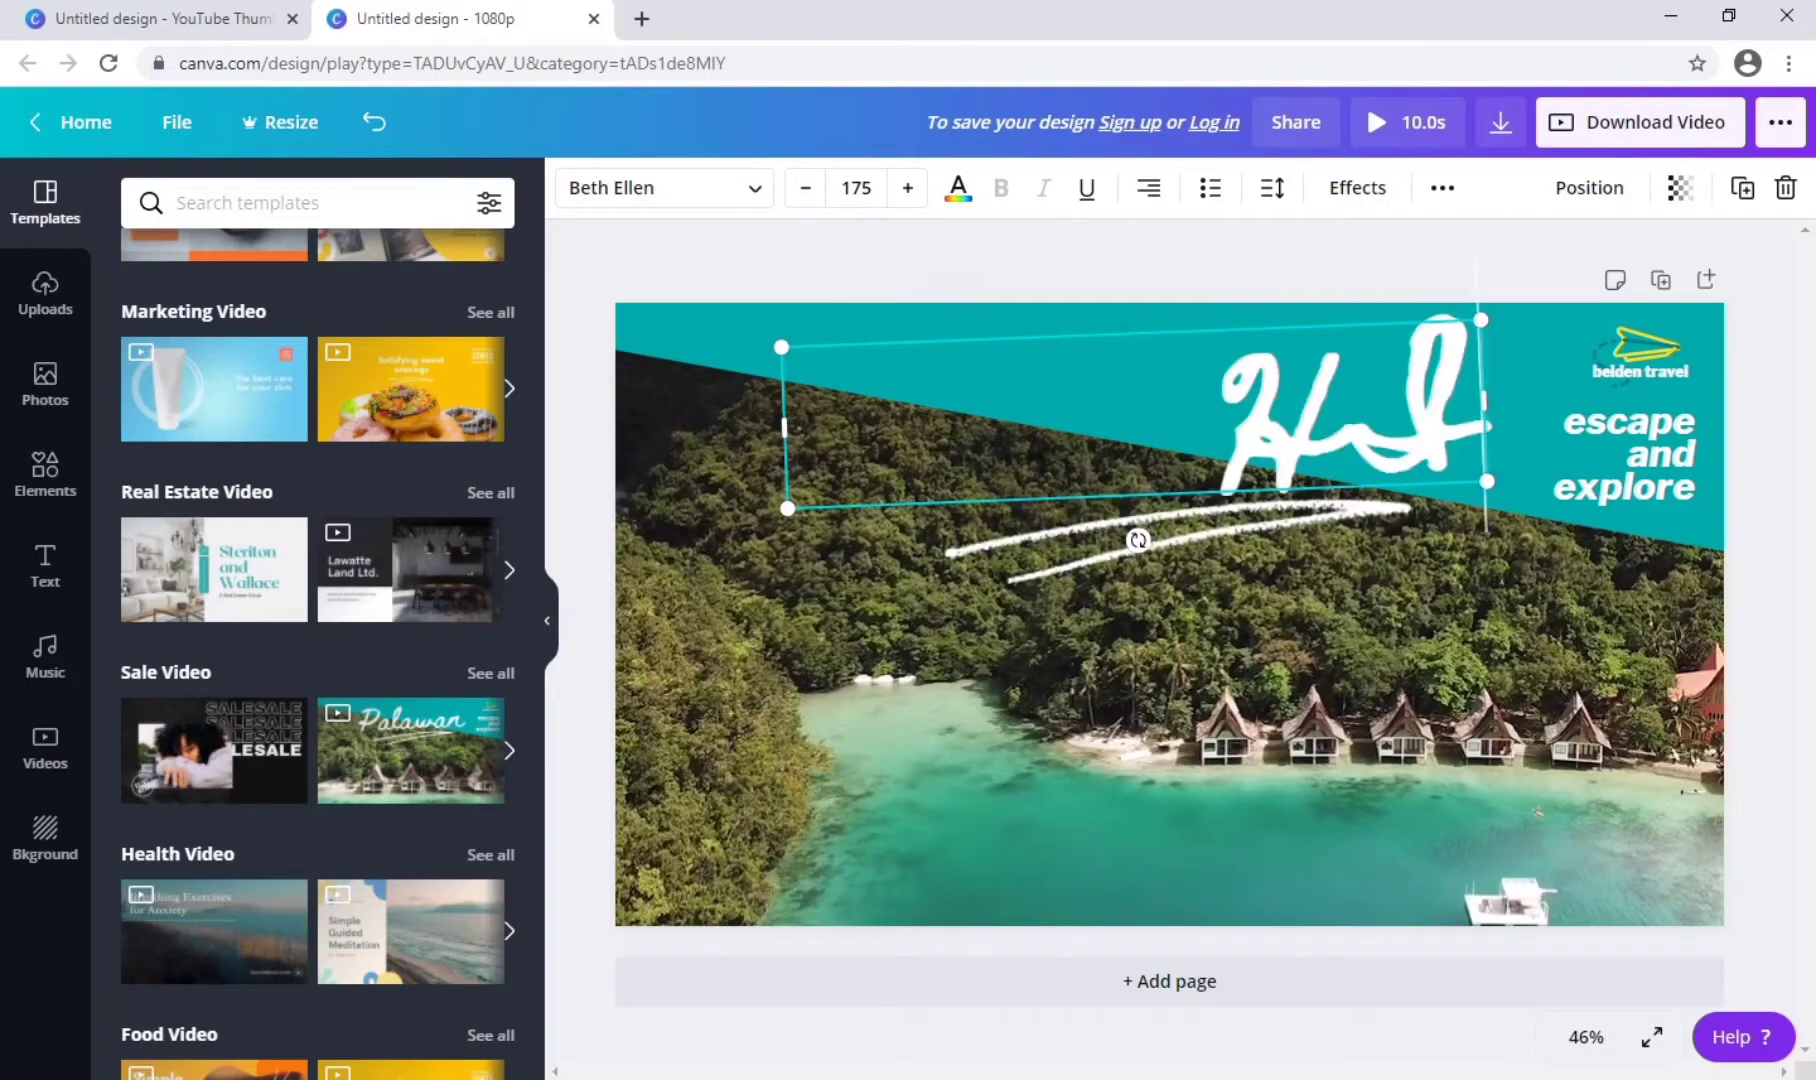
Try the Ahsing and Aleo fonts, then settle on Aloja for the title.
click(660, 187)
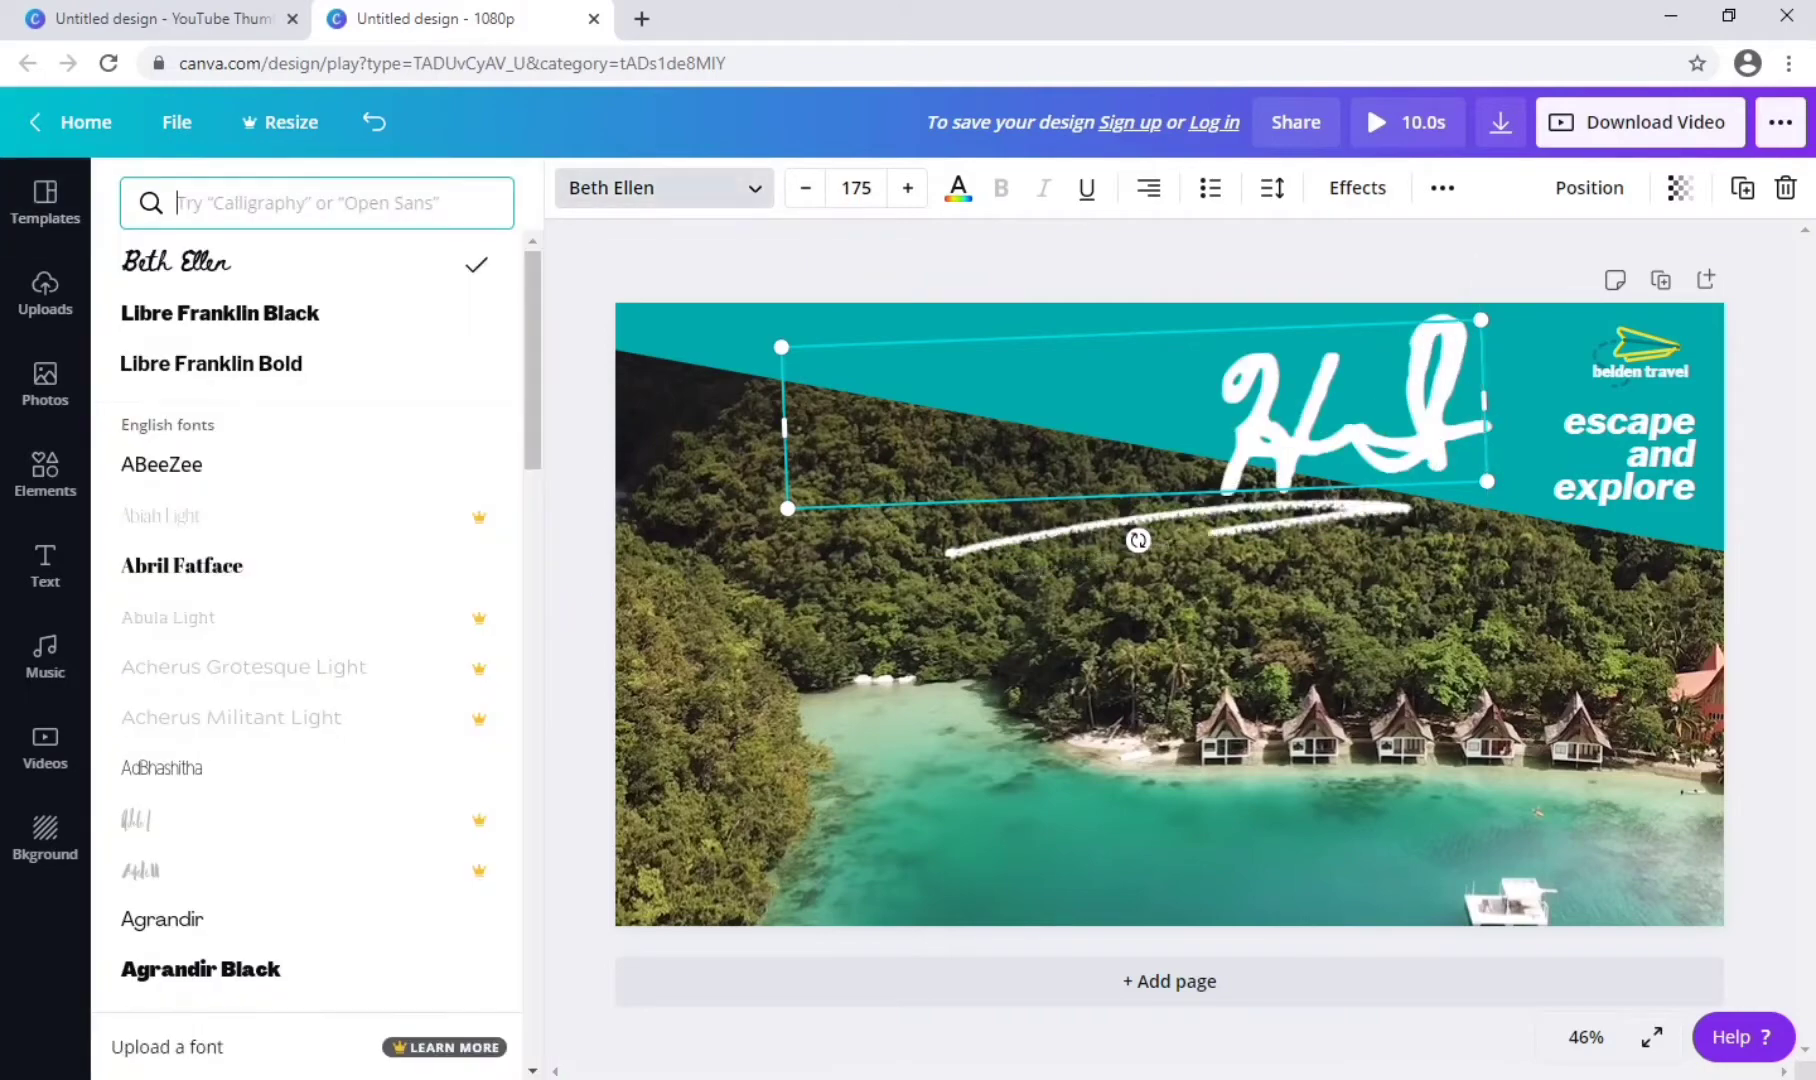
scroll(300, 630, down, 5)
scroll(300, 800, down, 3)
scroll(300, 793, down, 5)
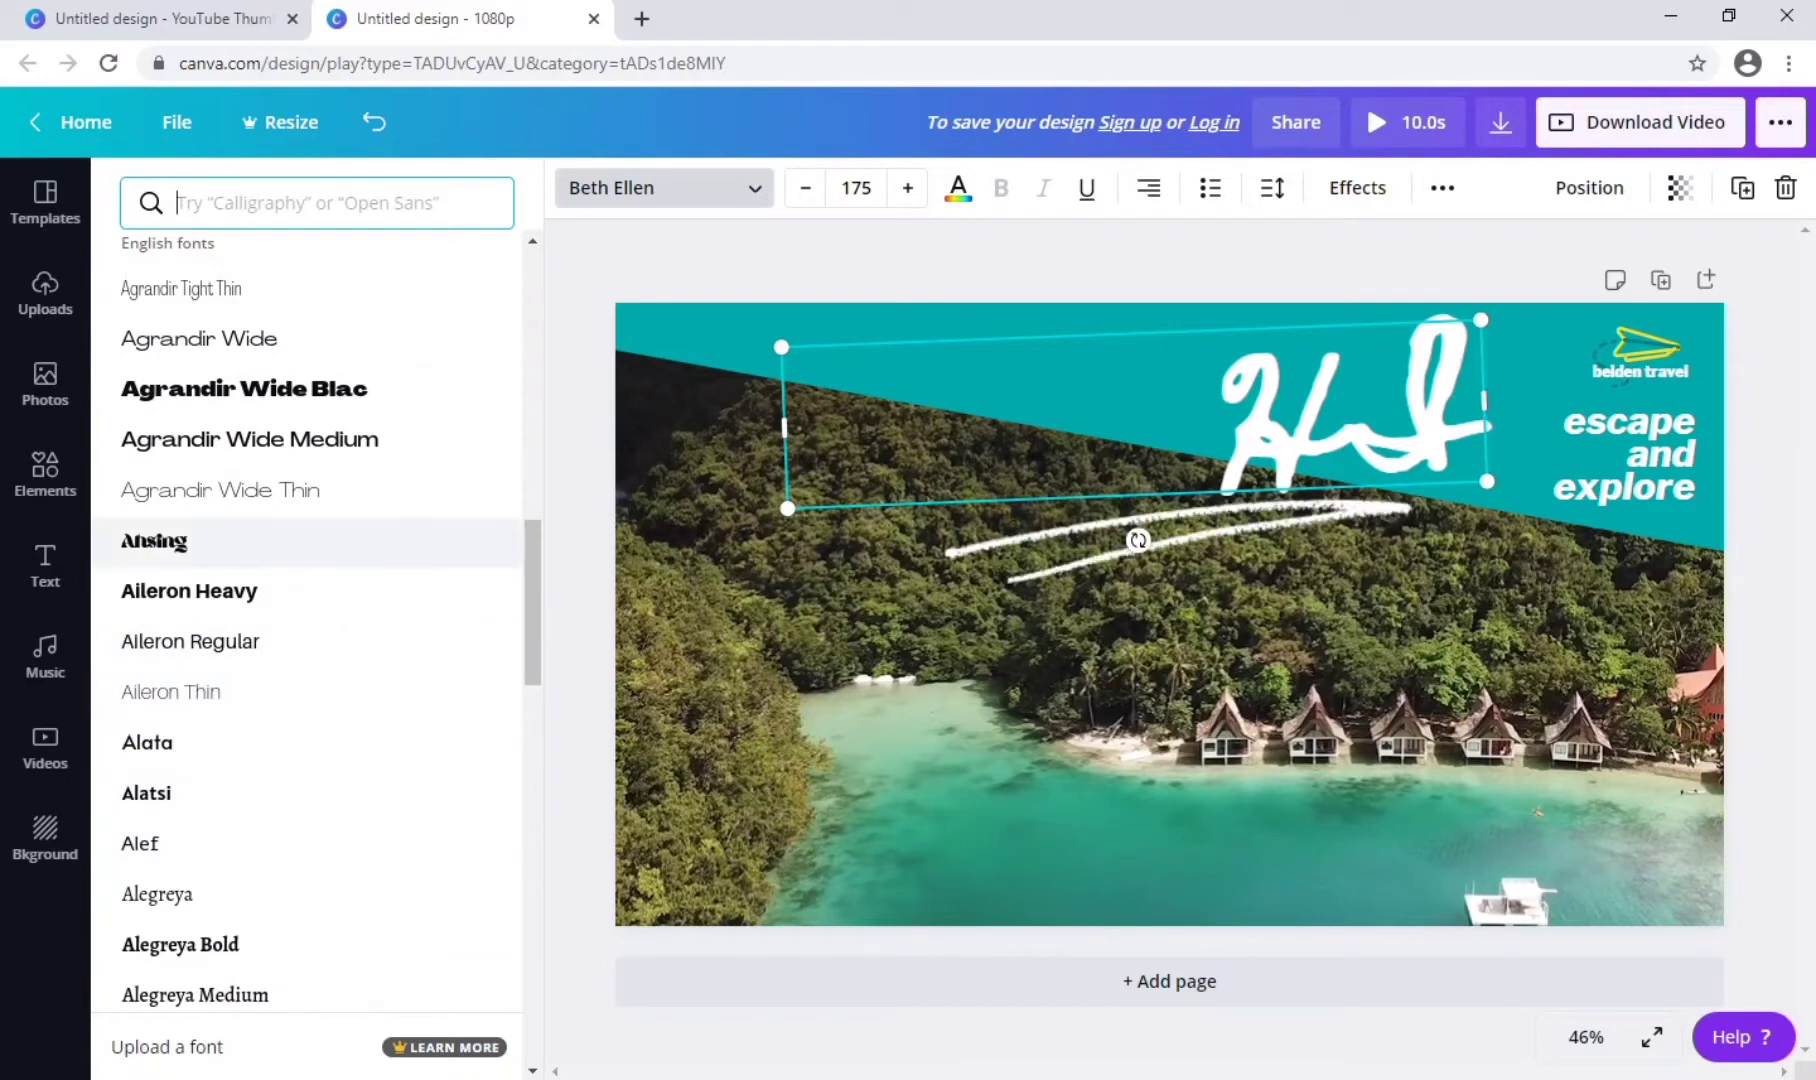
click(154, 541)
scroll(300, 742, down, 5)
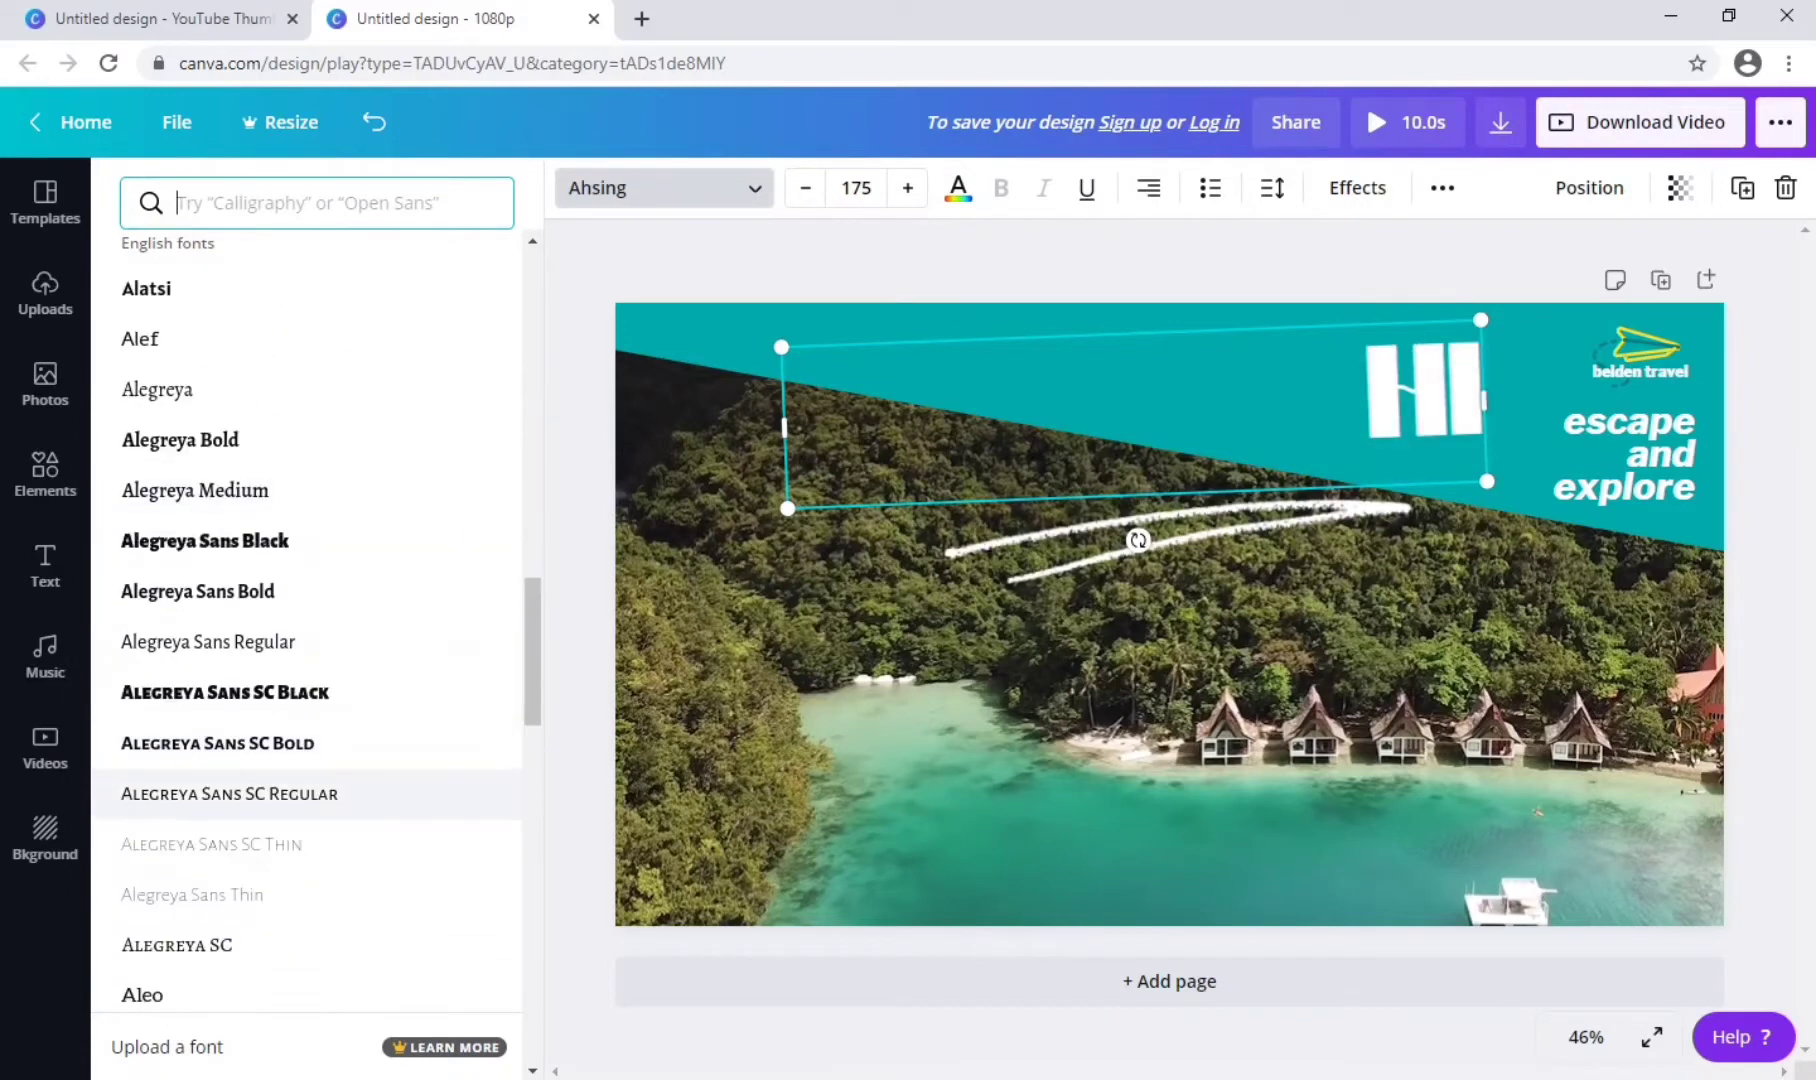
click(143, 994)
scroll(300, 700, down, 1)
scroll(300, 650, down, 4)
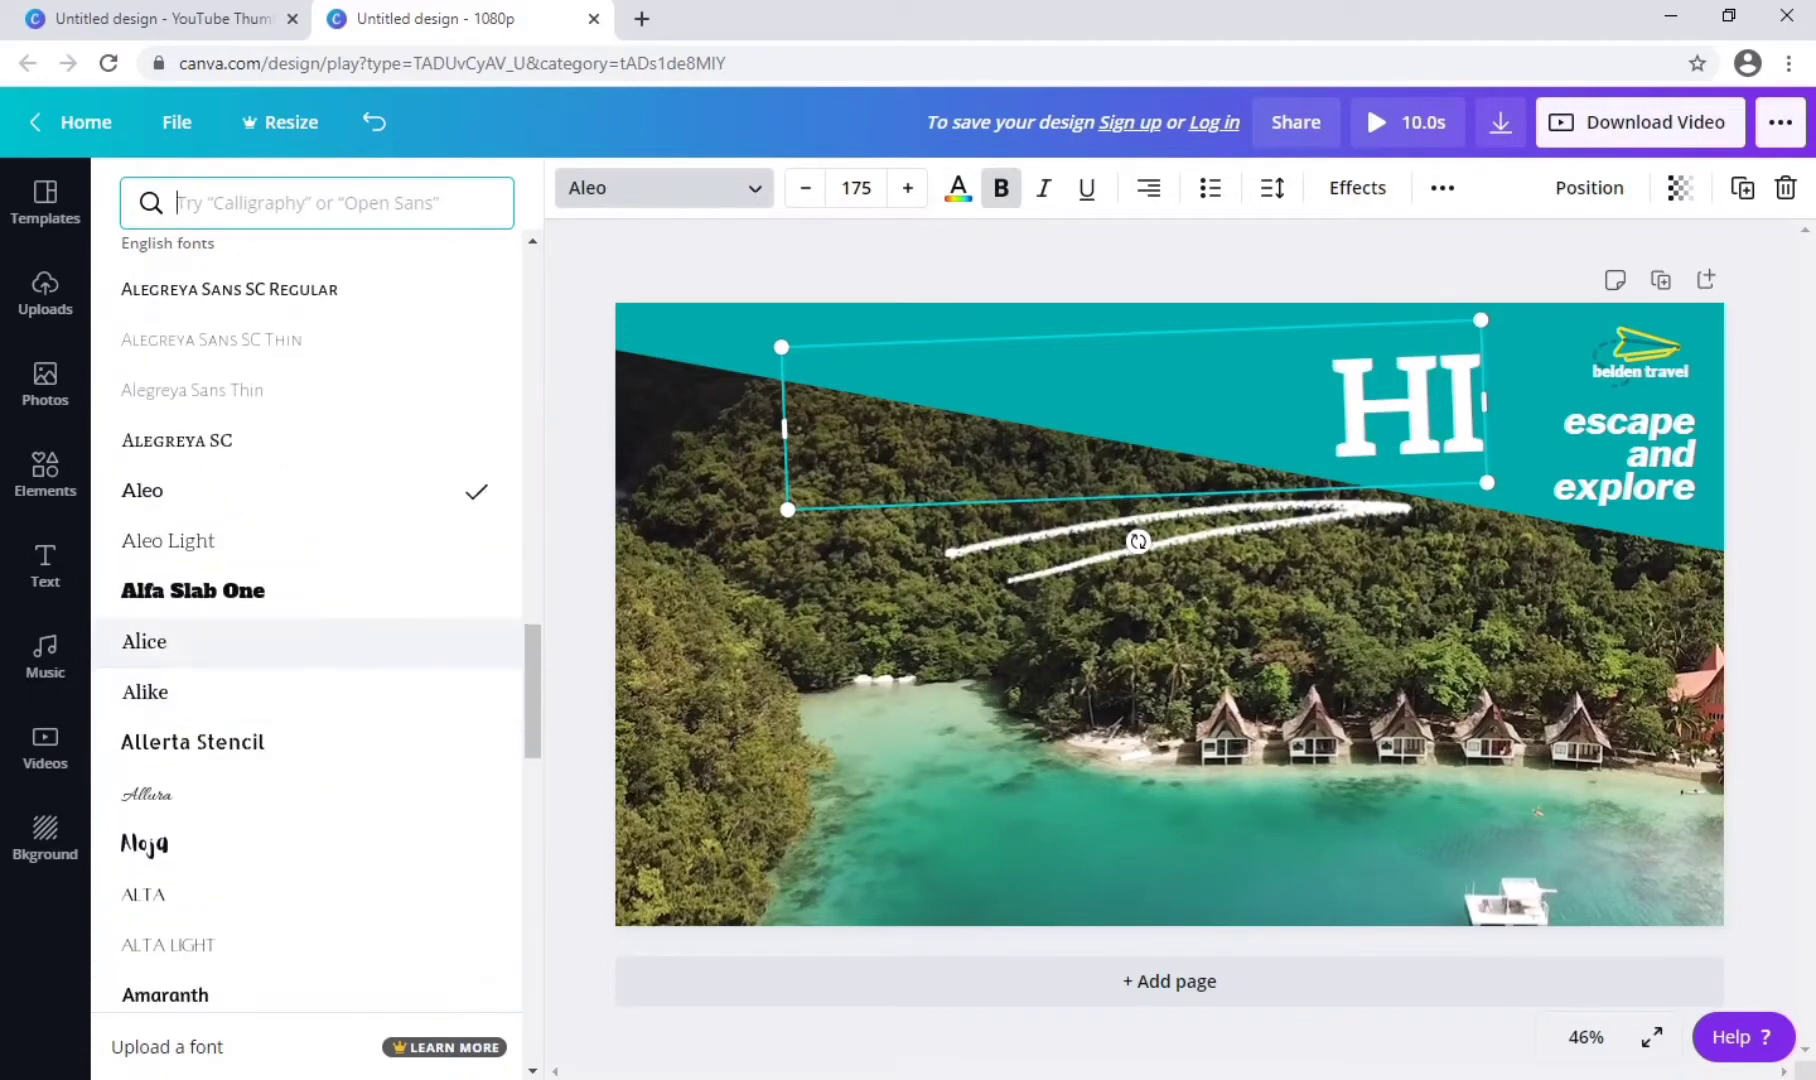
click(145, 843)
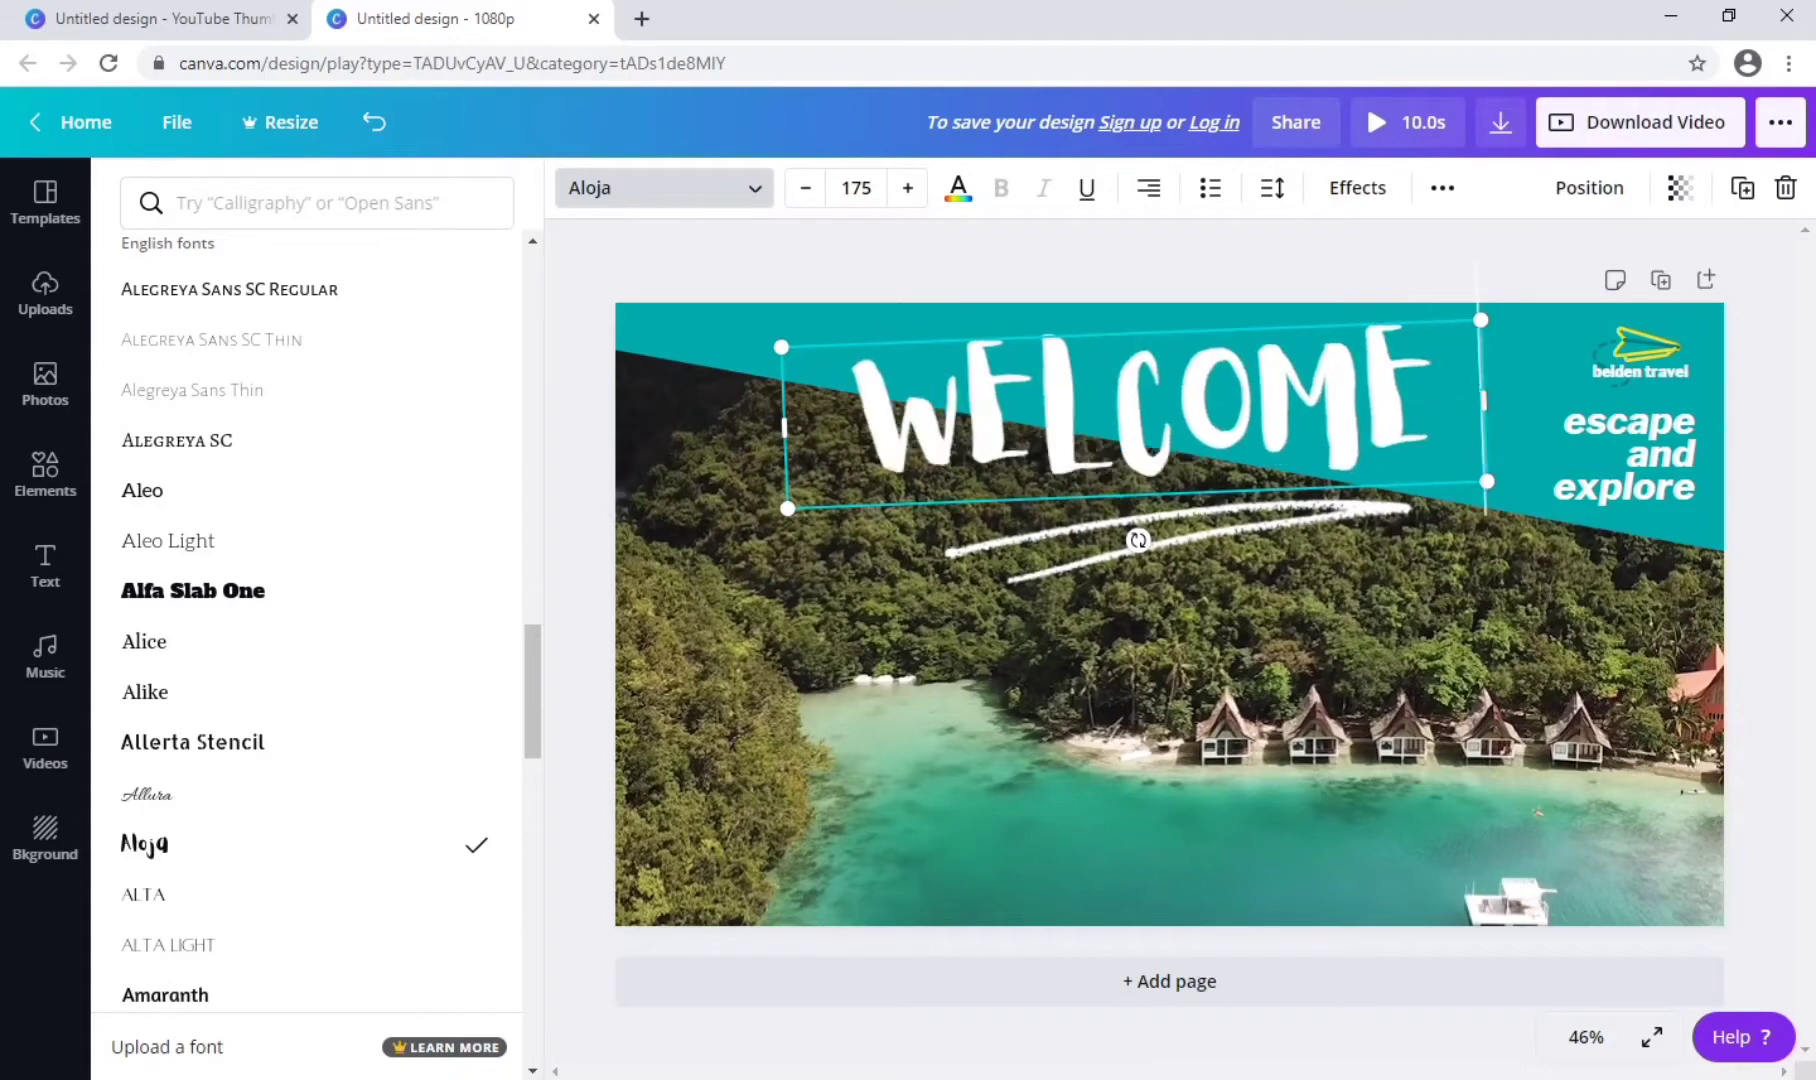
key(Escape)
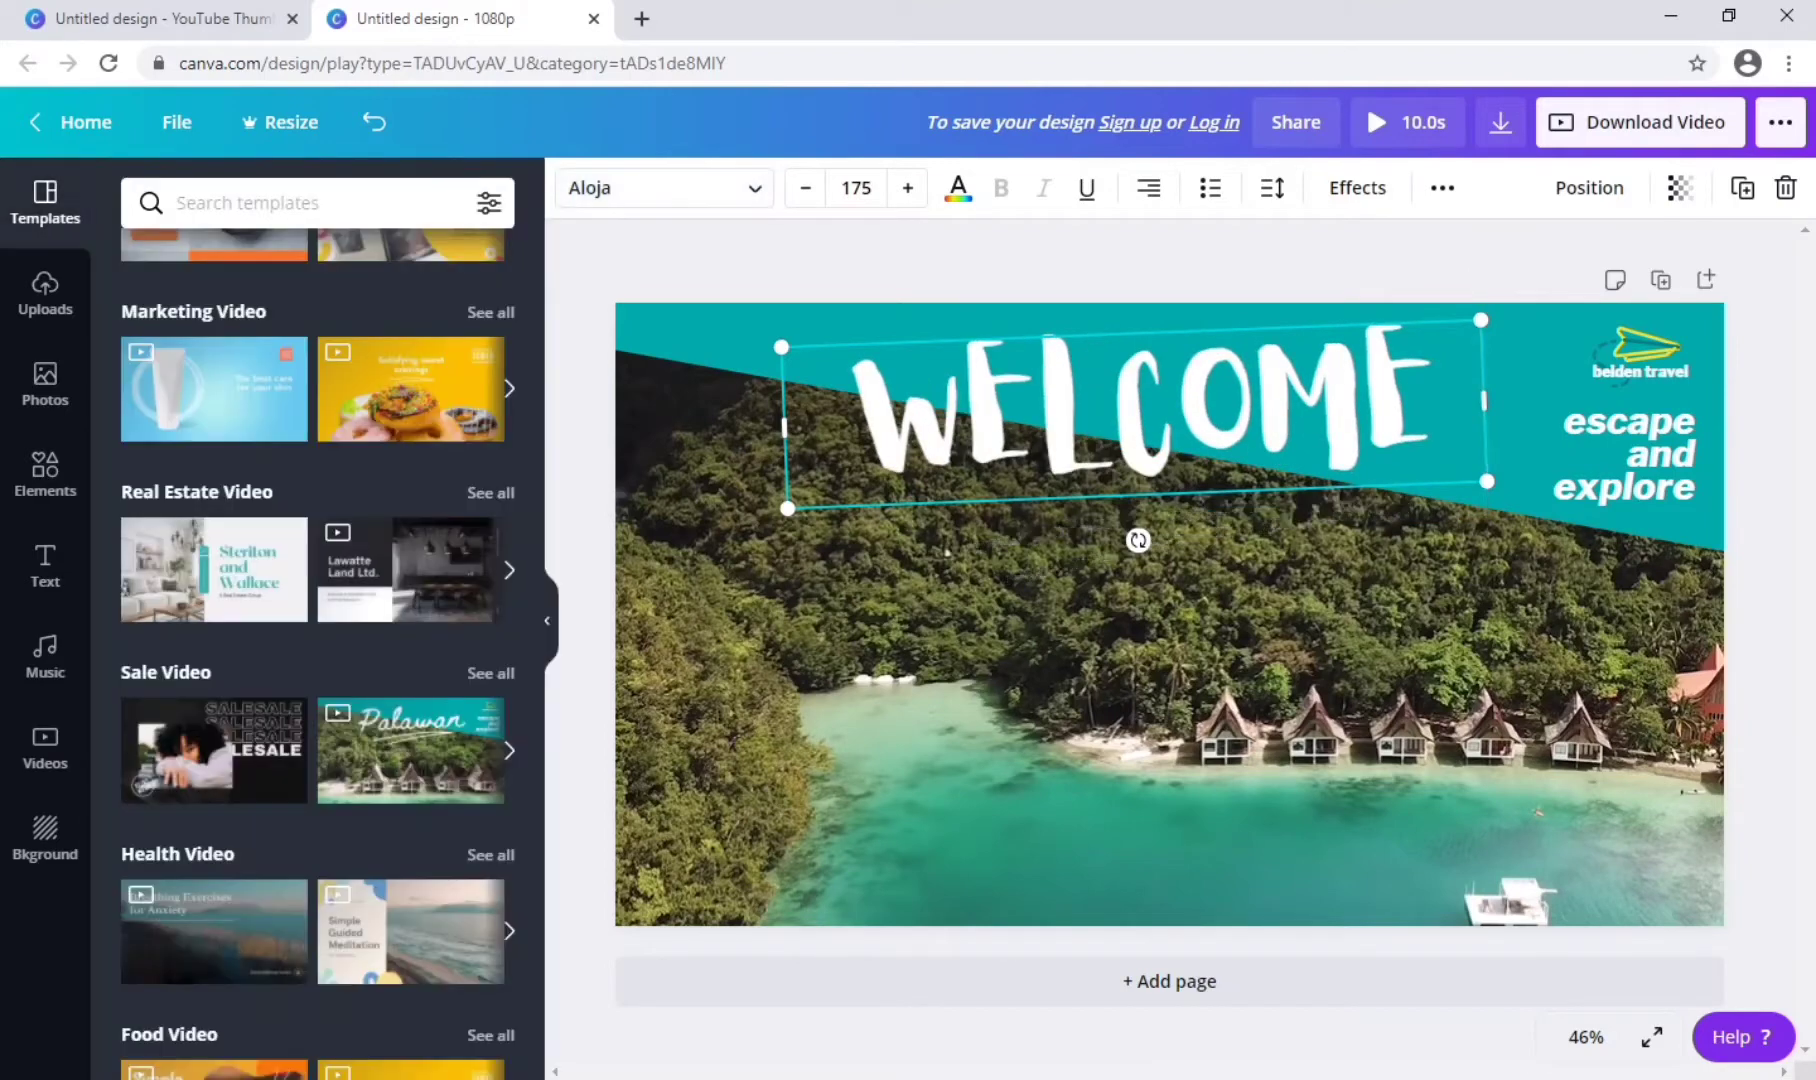
Make the WELCOME text coral and tilt it about 9° counter-clockwise.
click(958, 187)
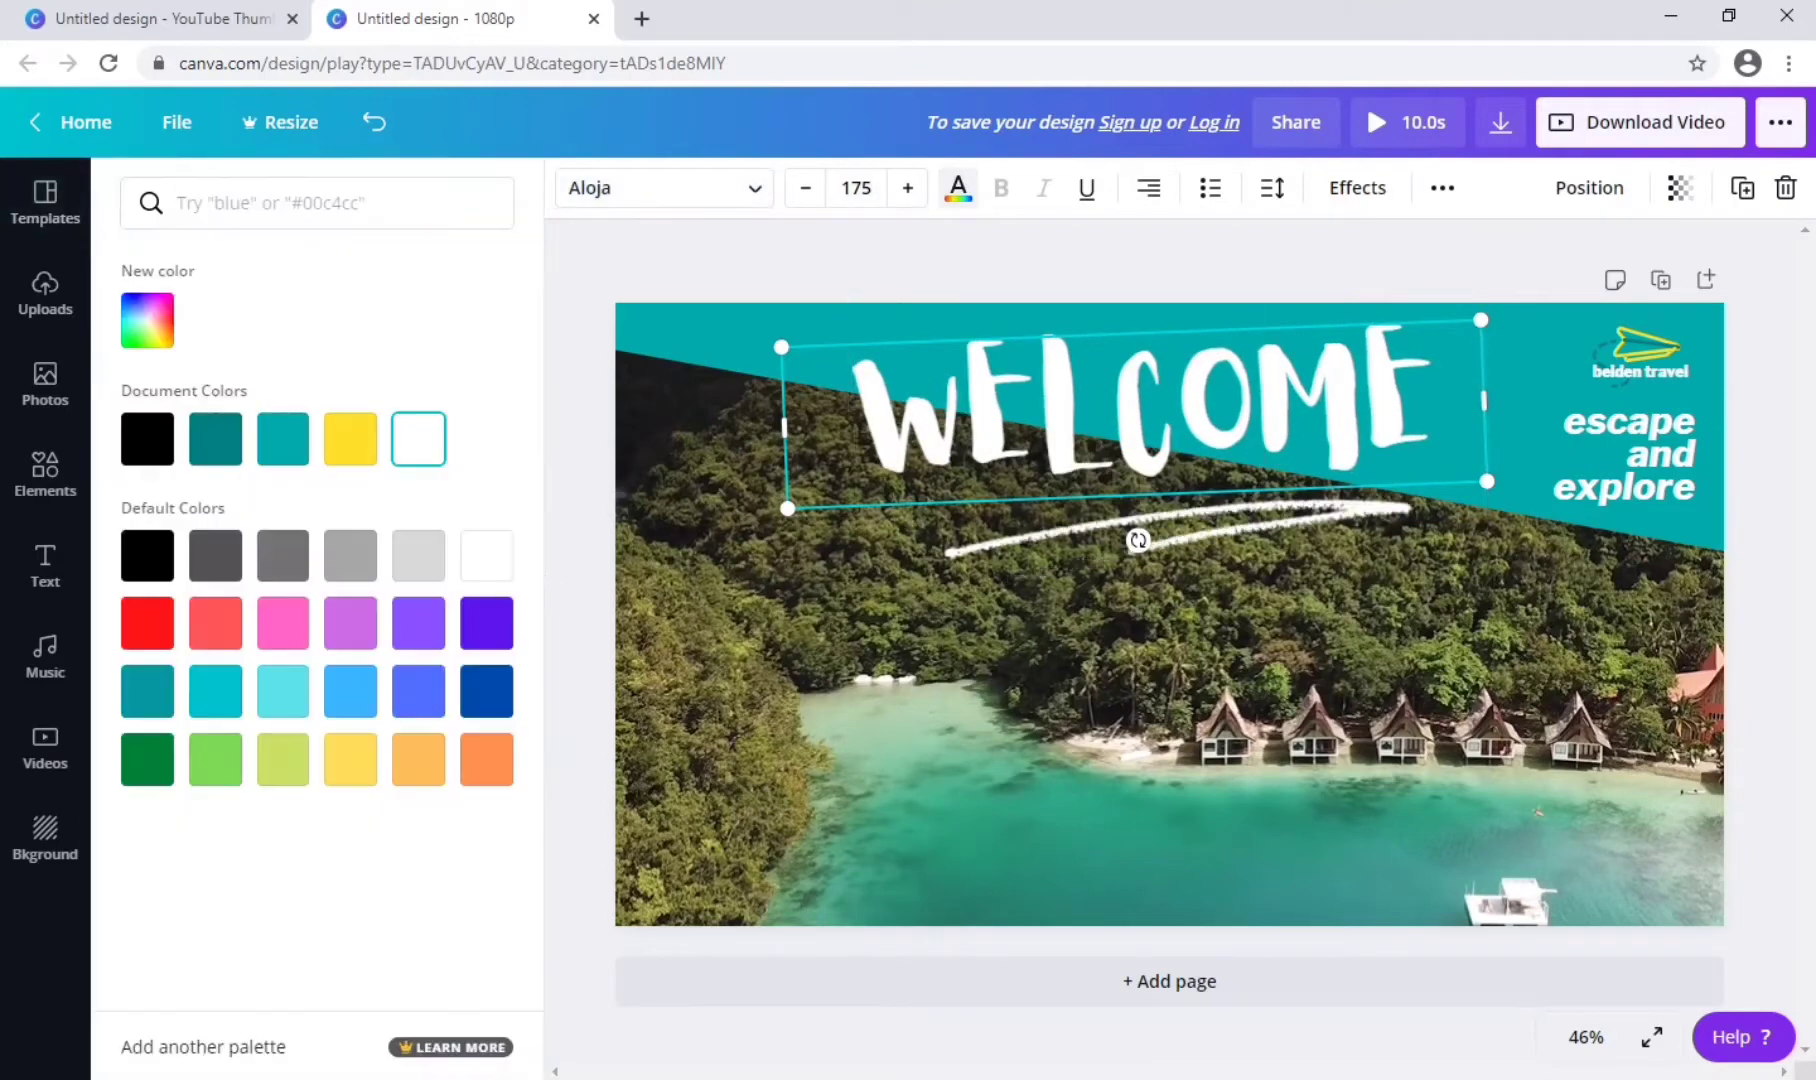
click(147, 622)
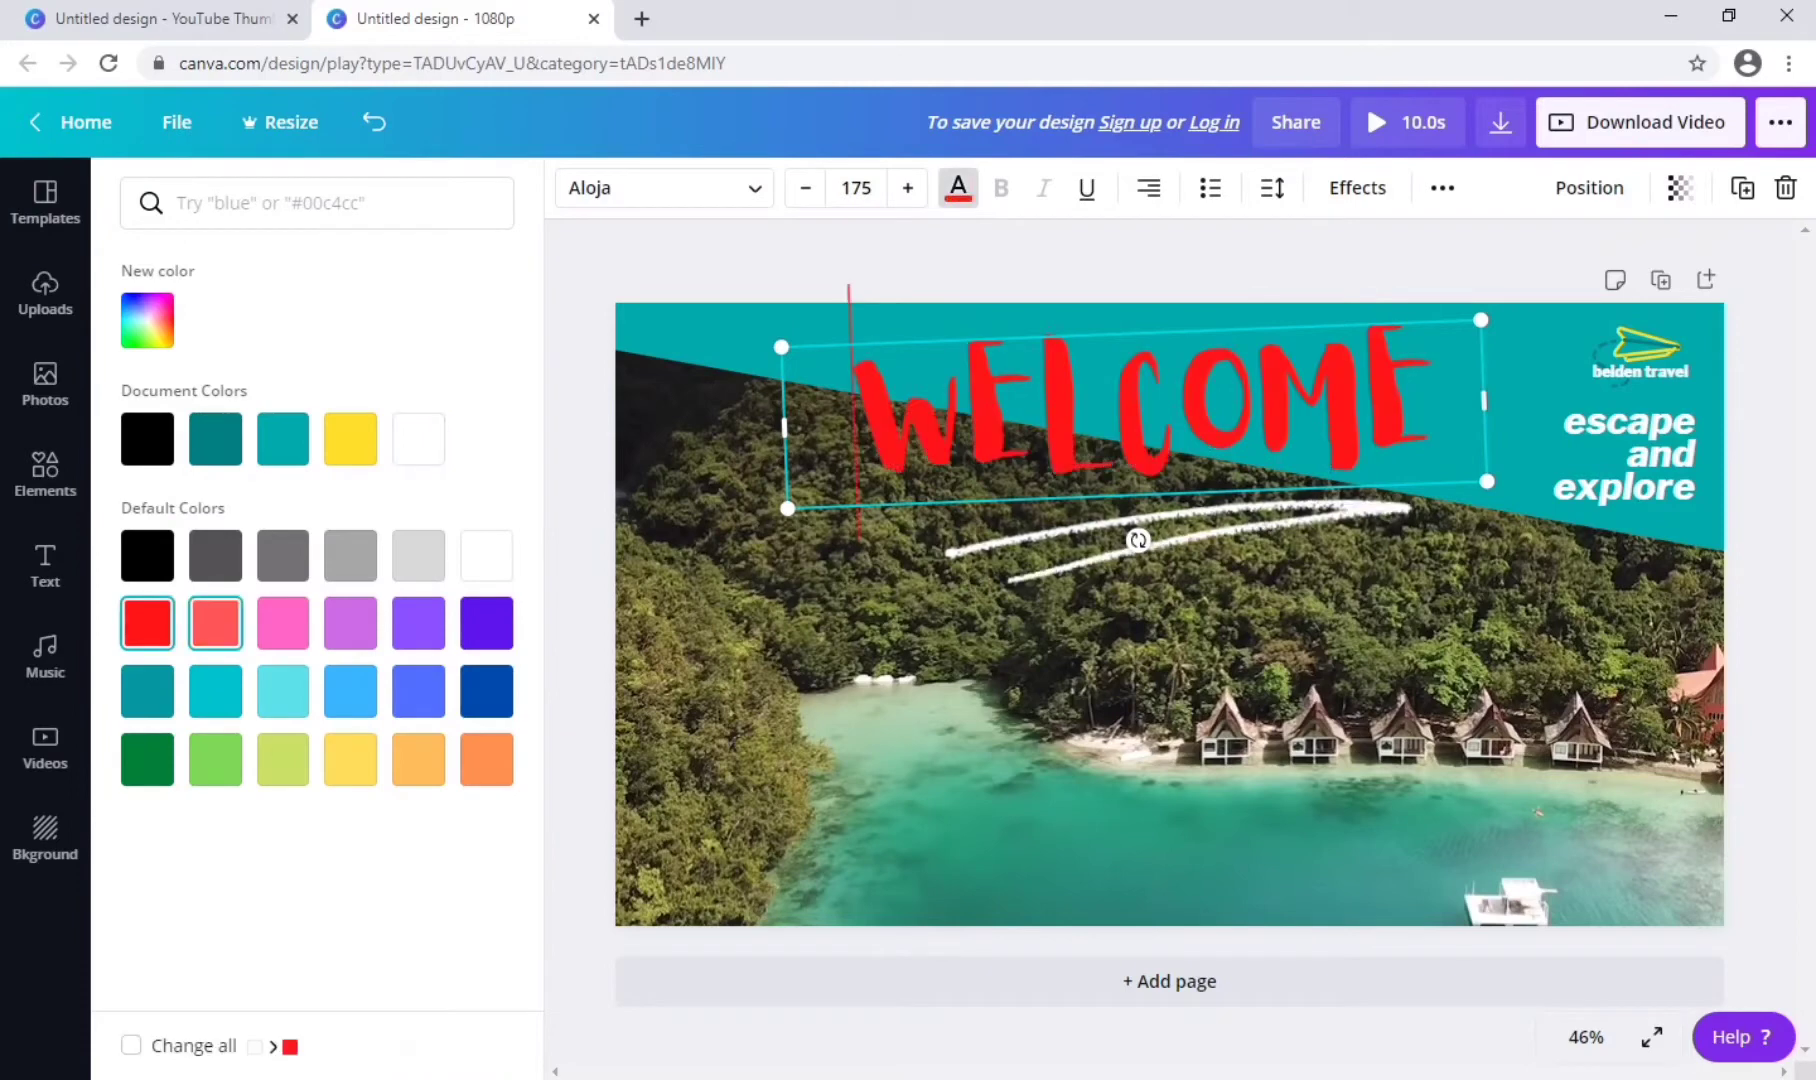
click(215, 622)
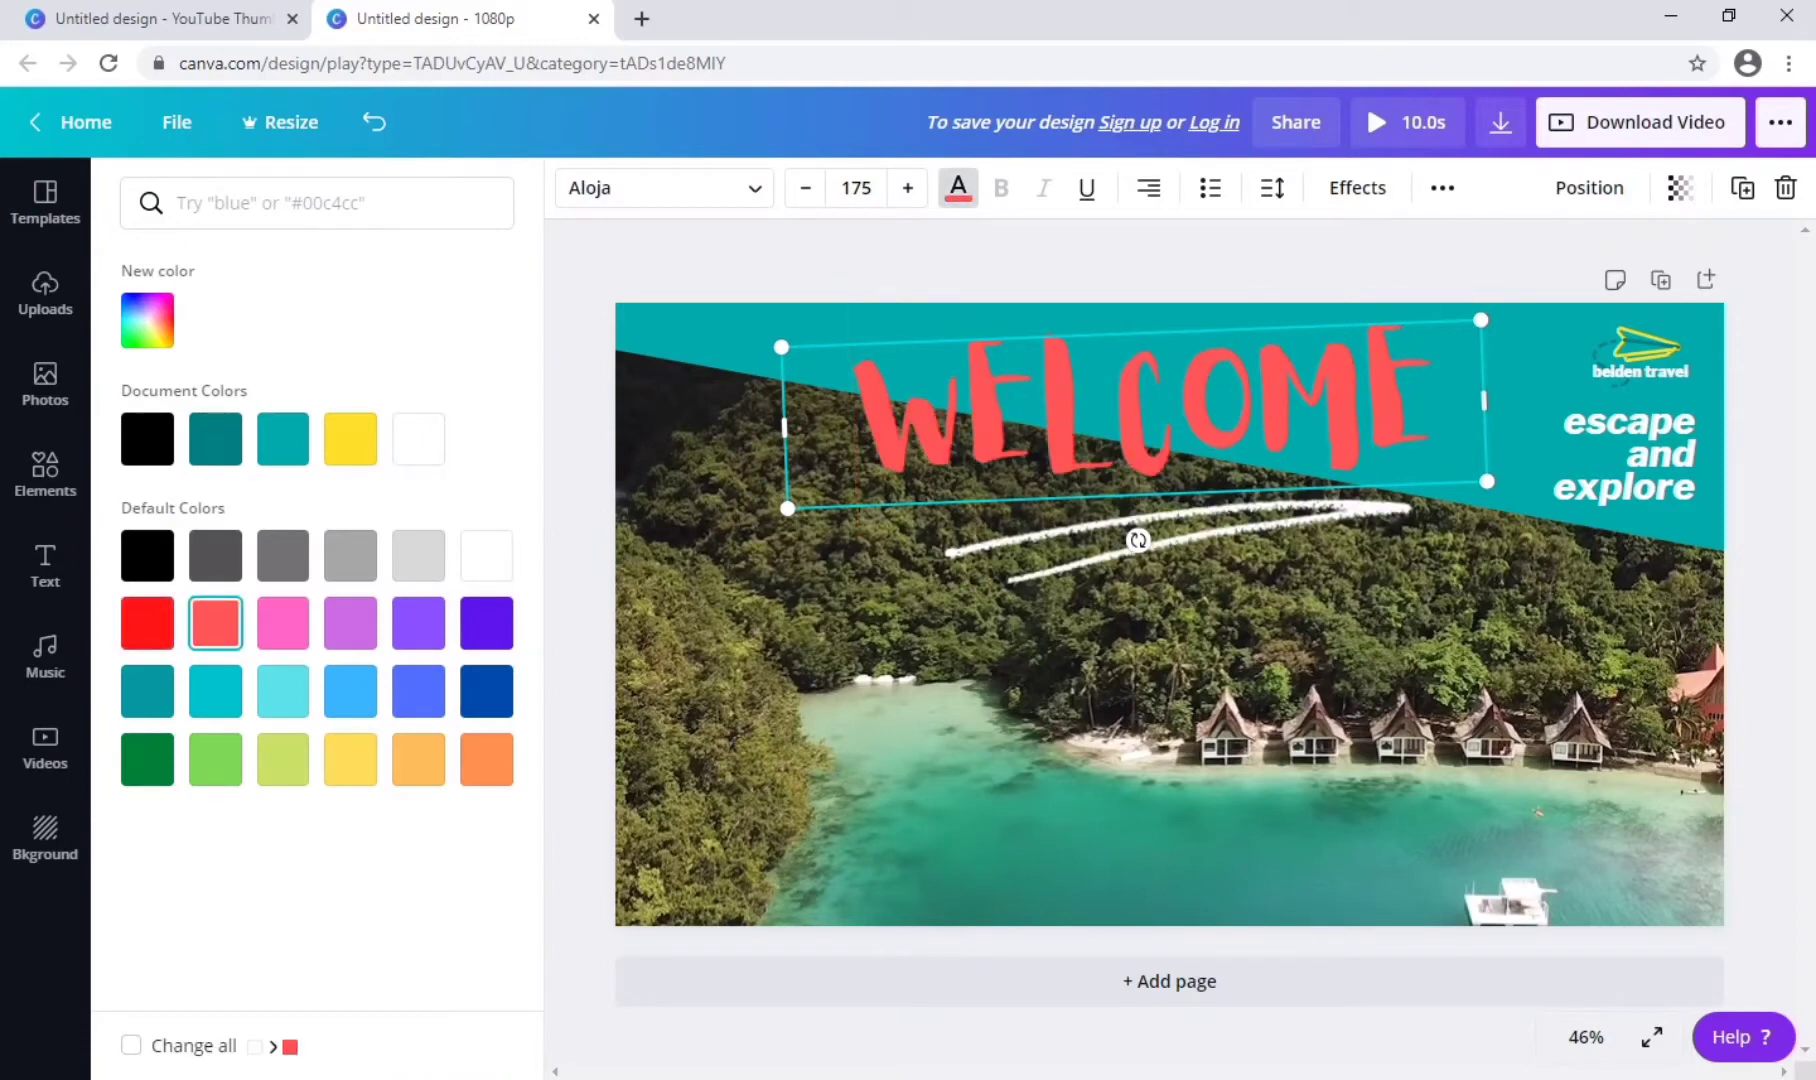
mouse_move(1138, 540)
mouse_down()
mouse_move(1212, 612)
mouse_move(1192, 678)
mouse_up()
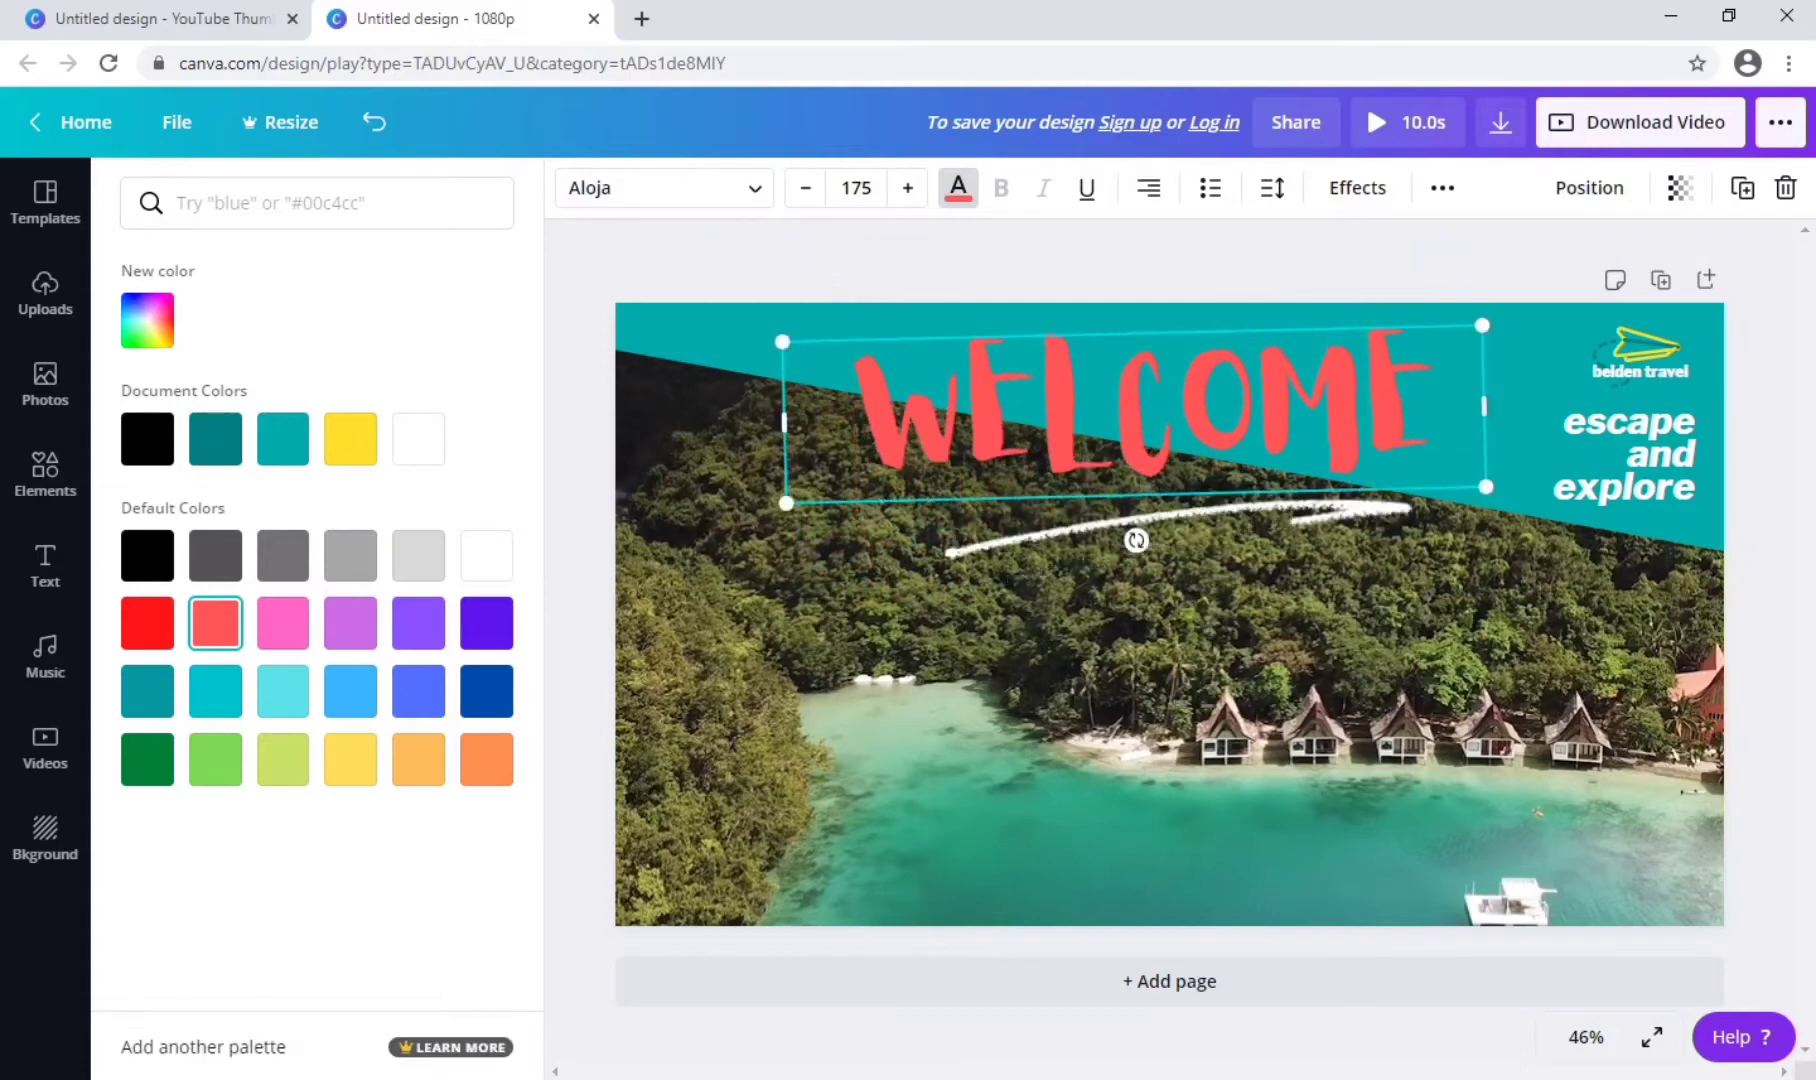
Check the layering and alignment options, then reselect the WELCOME title.
click(1589, 187)
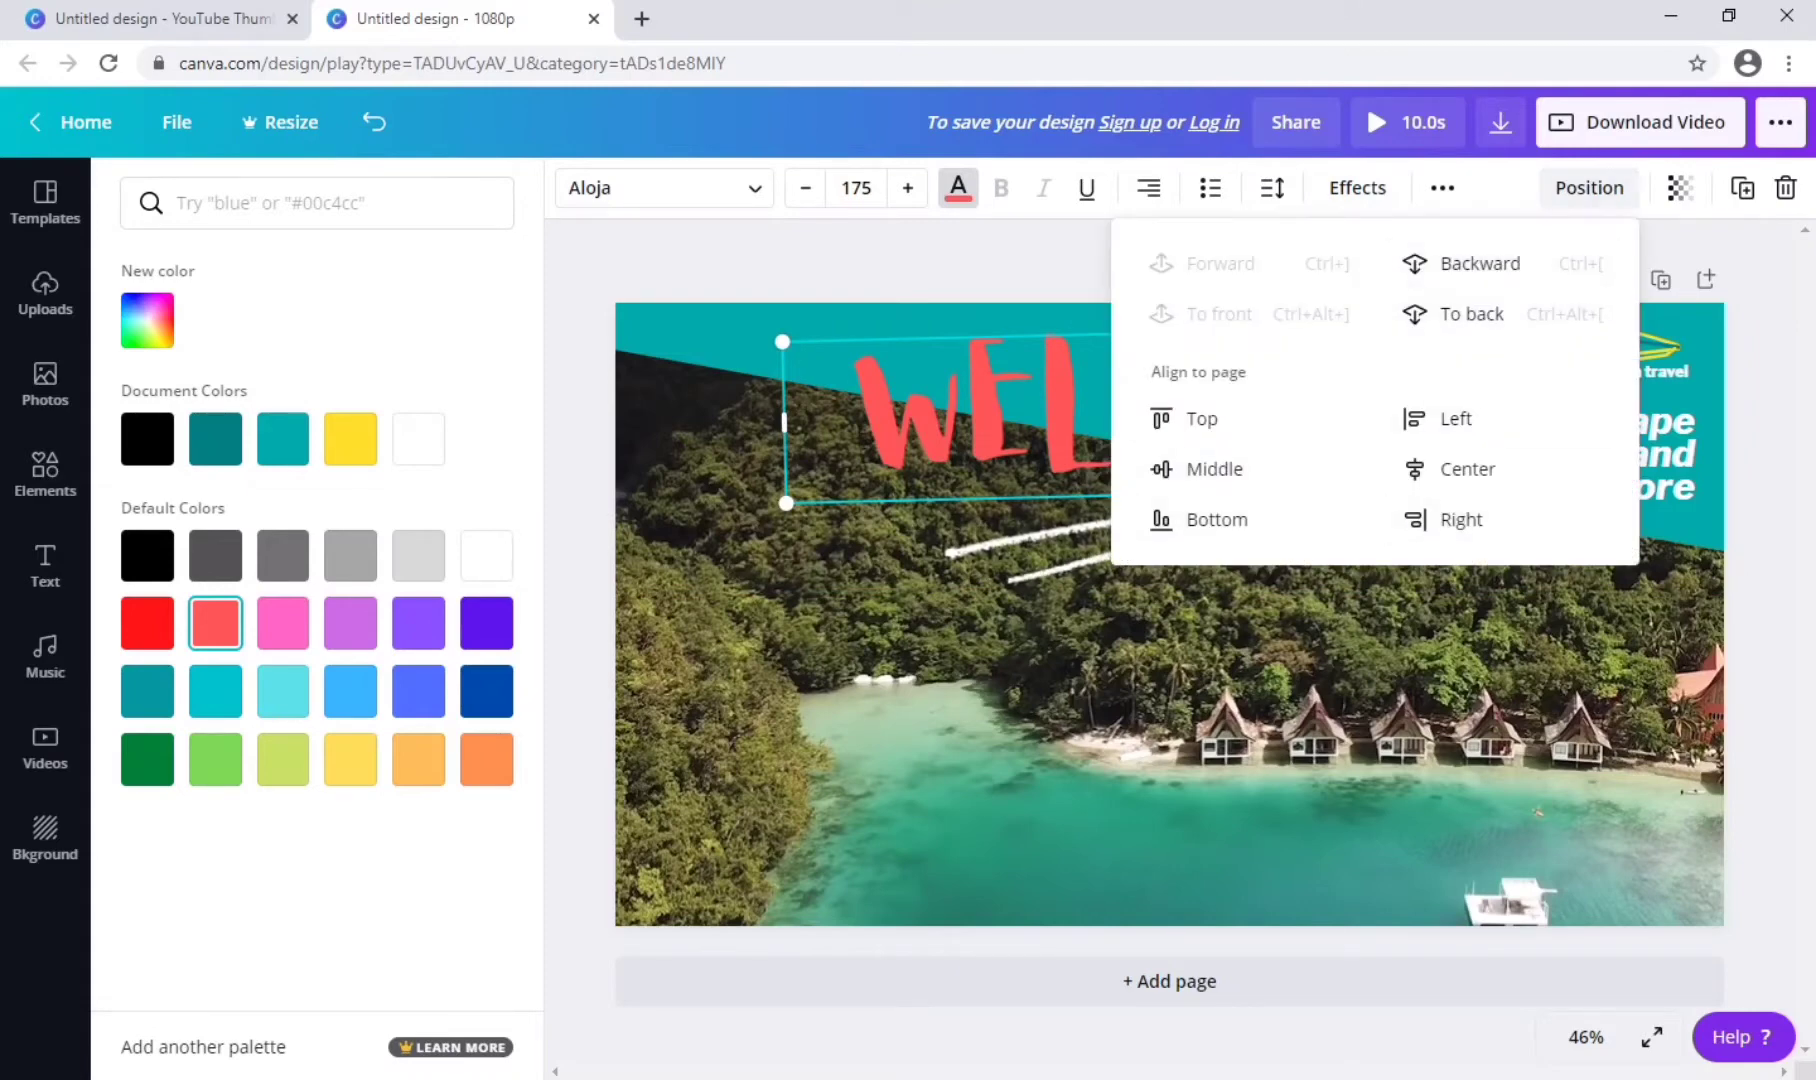
key(Escape)
click(1167, 637)
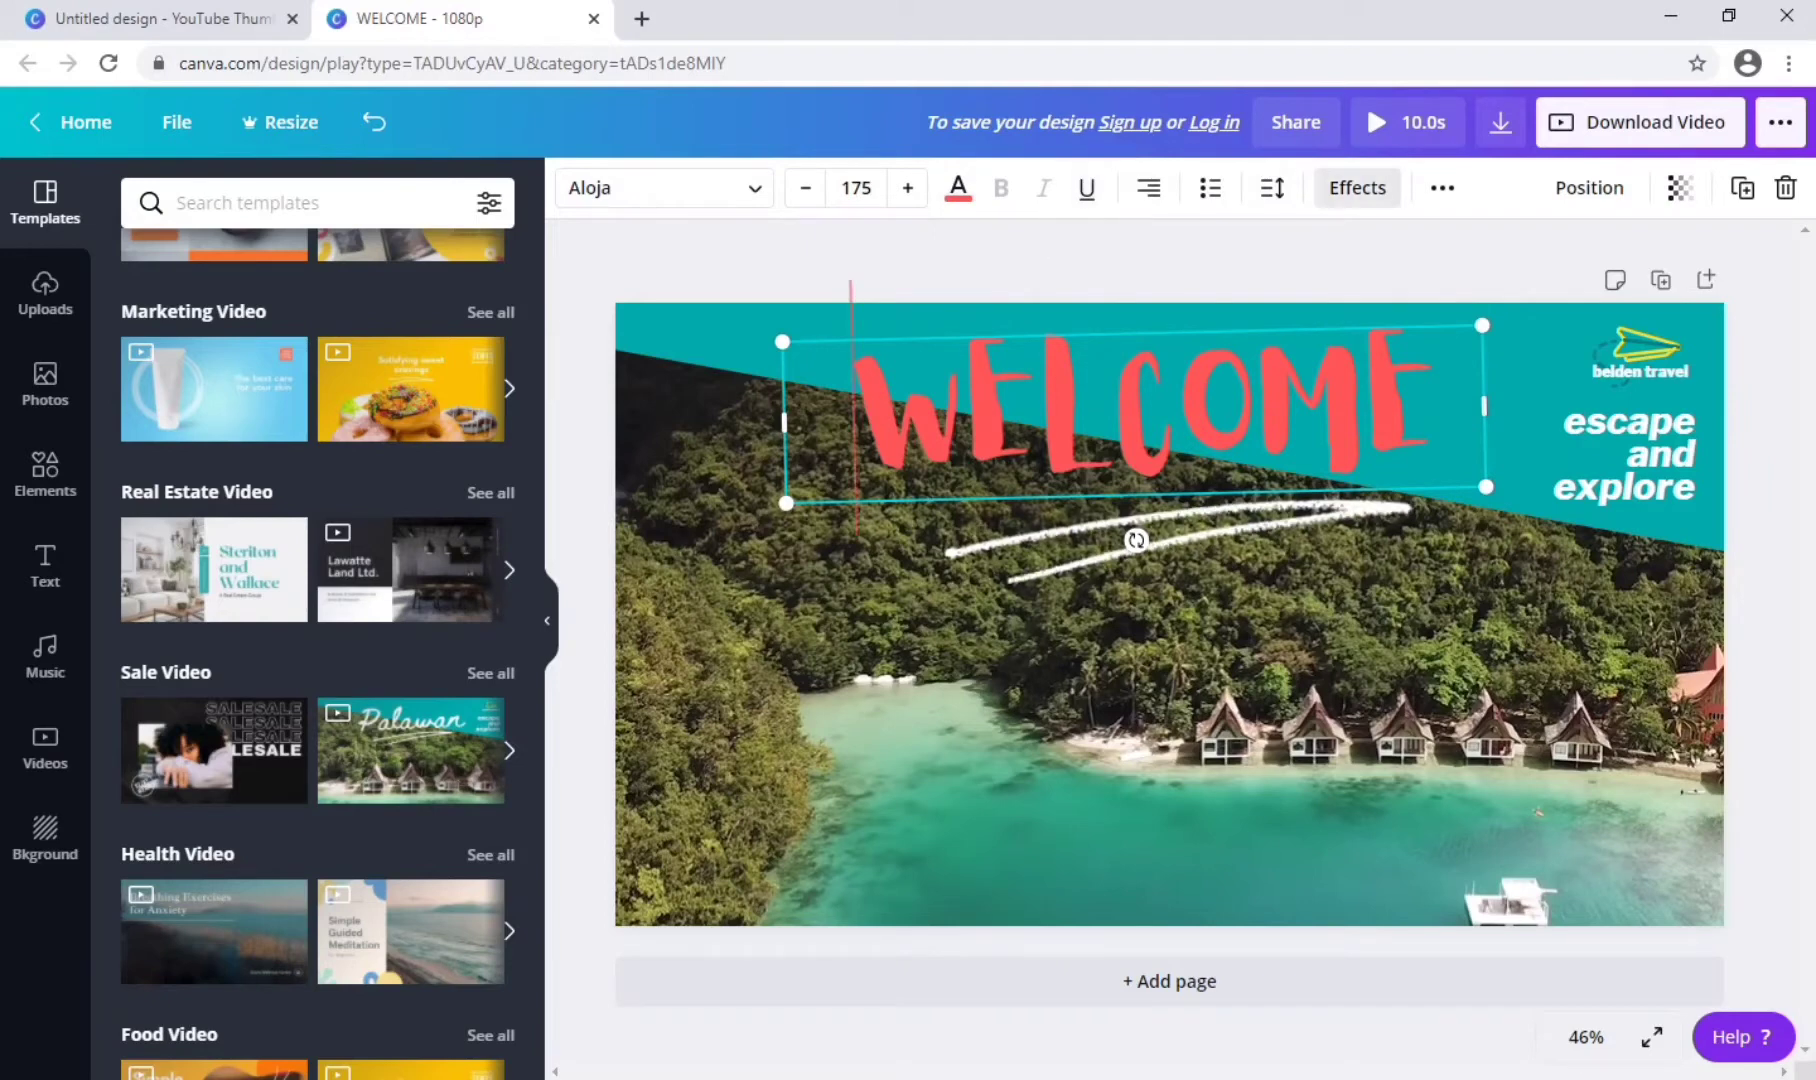
click(1357, 188)
click(451, 637)
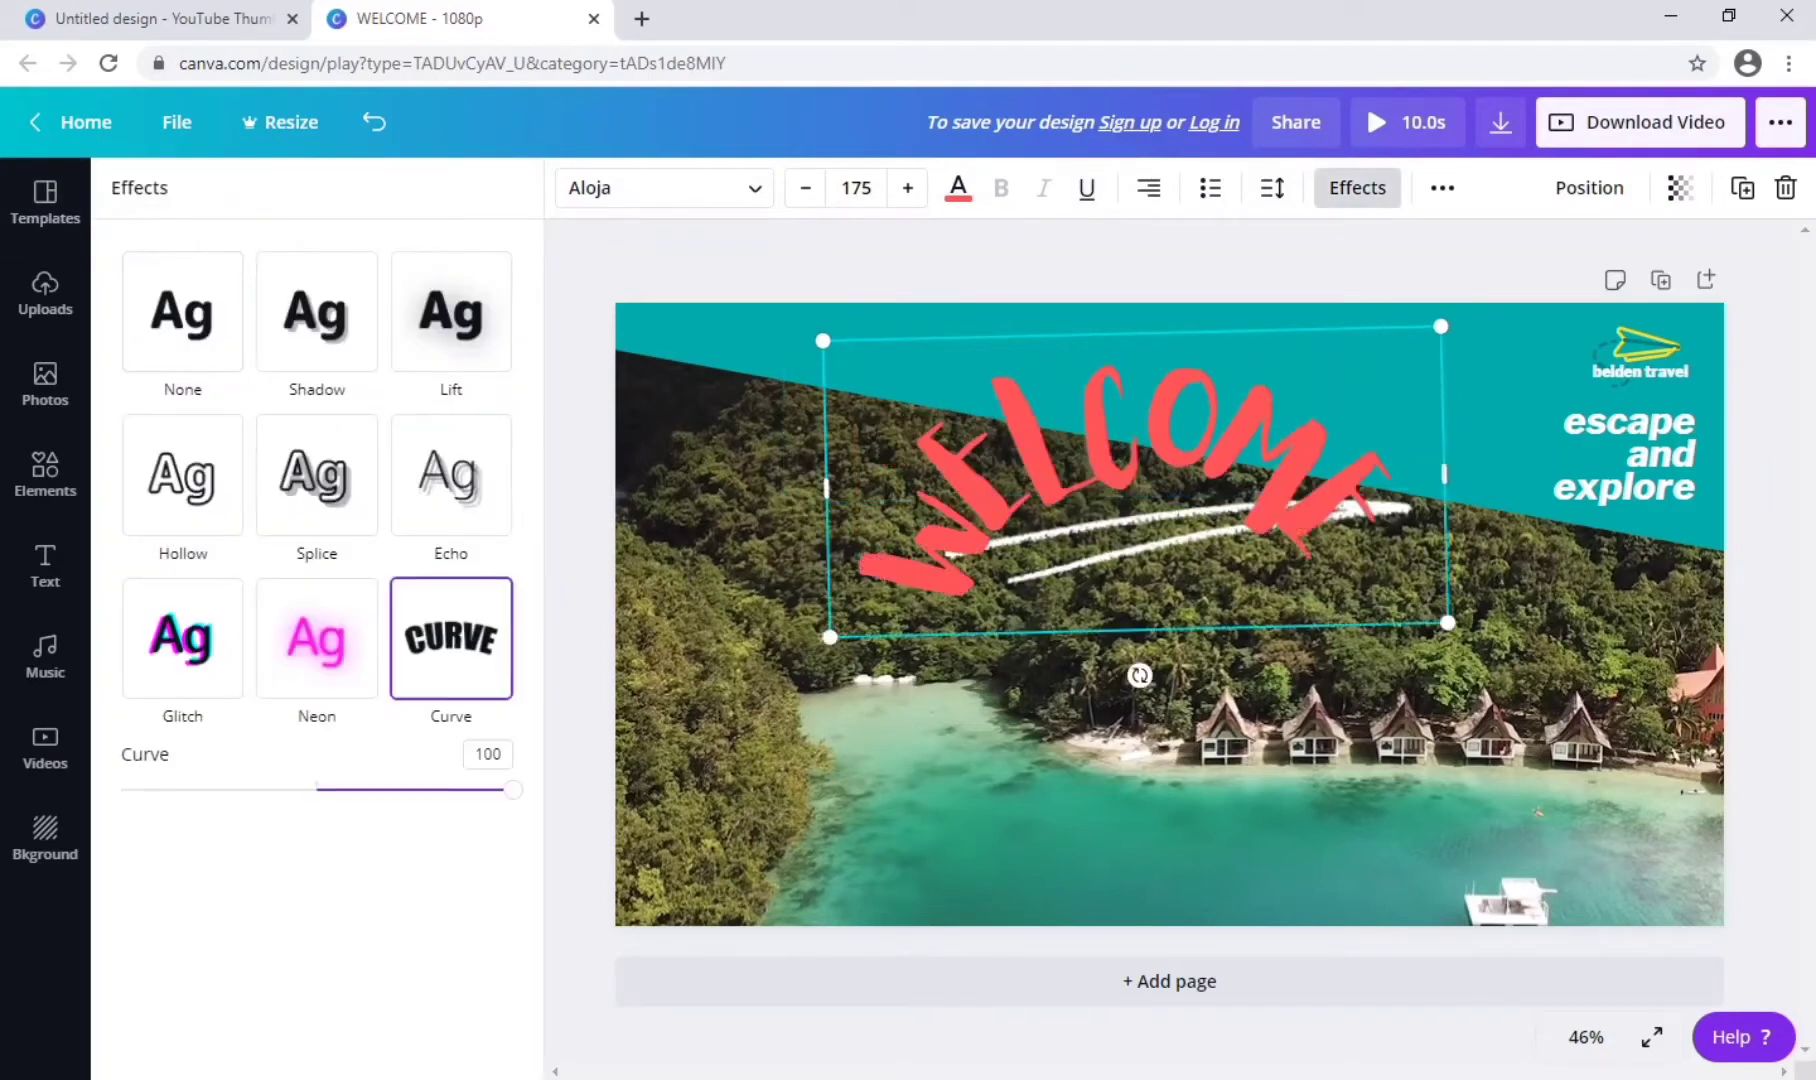
click(317, 311)
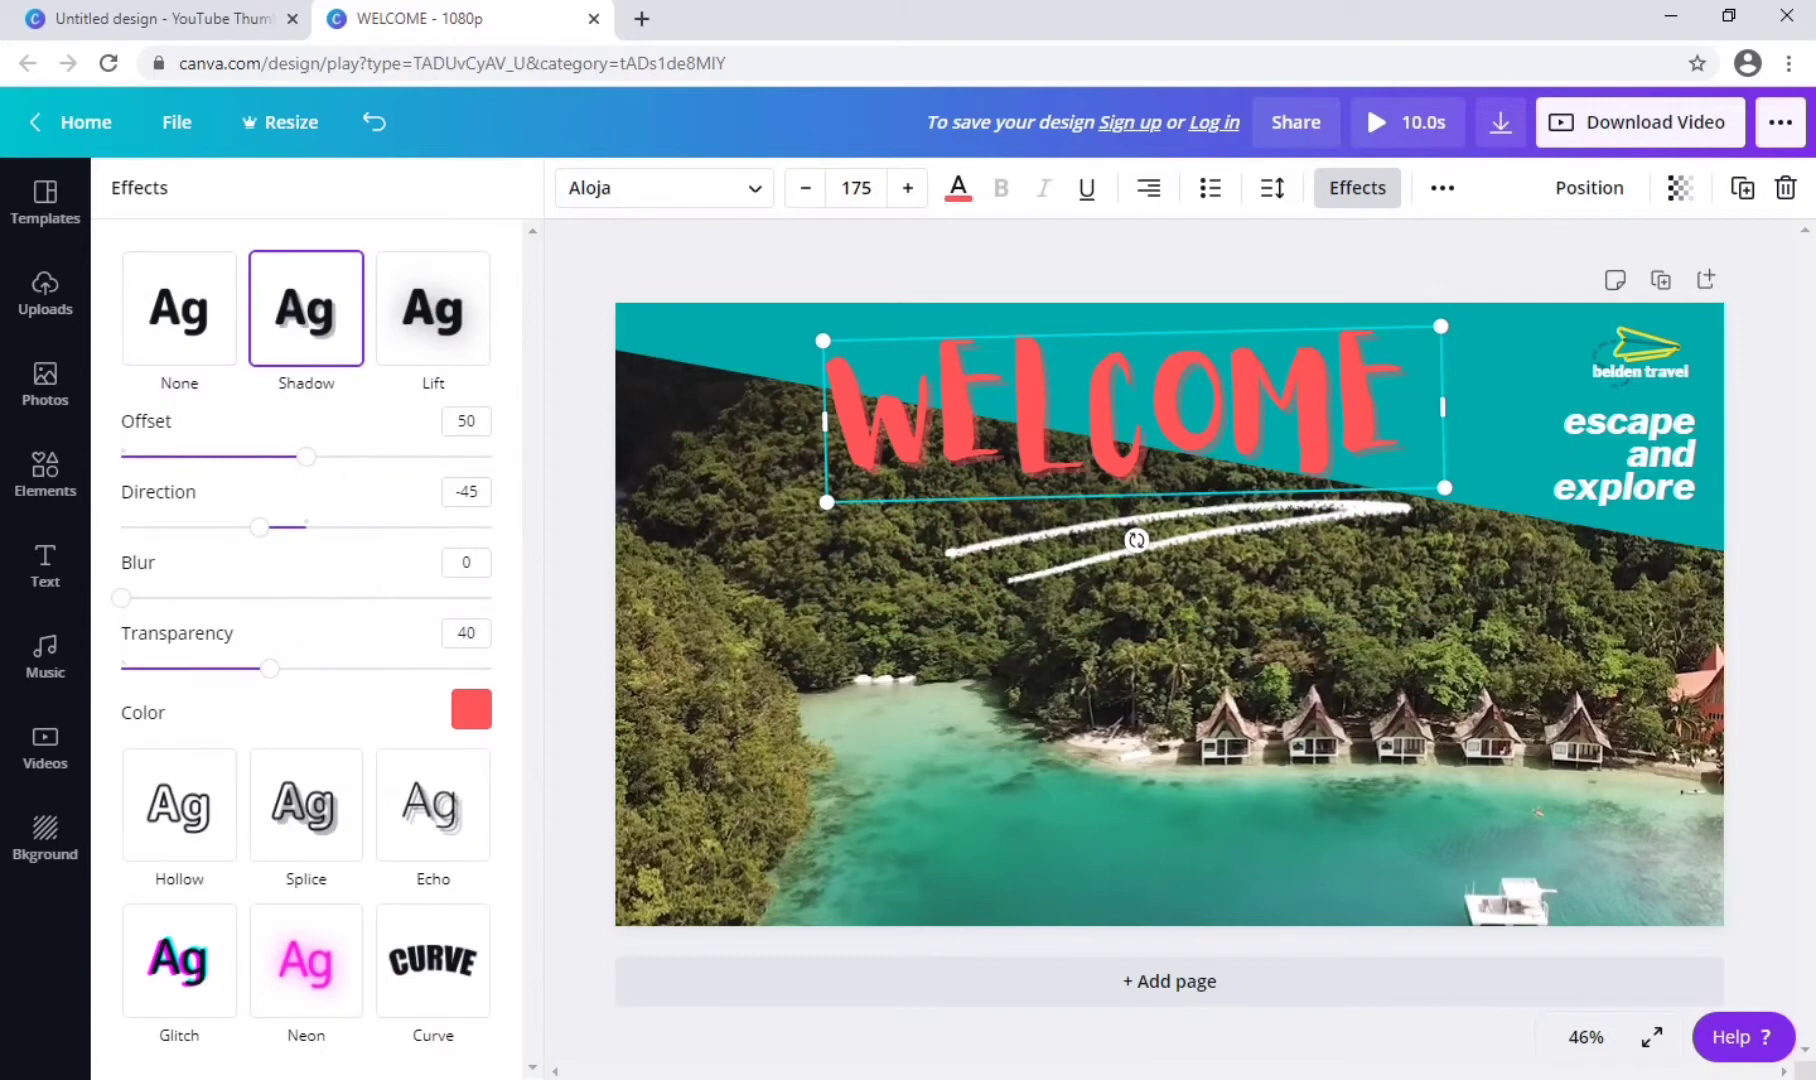
drag(202, 457, 484, 457)
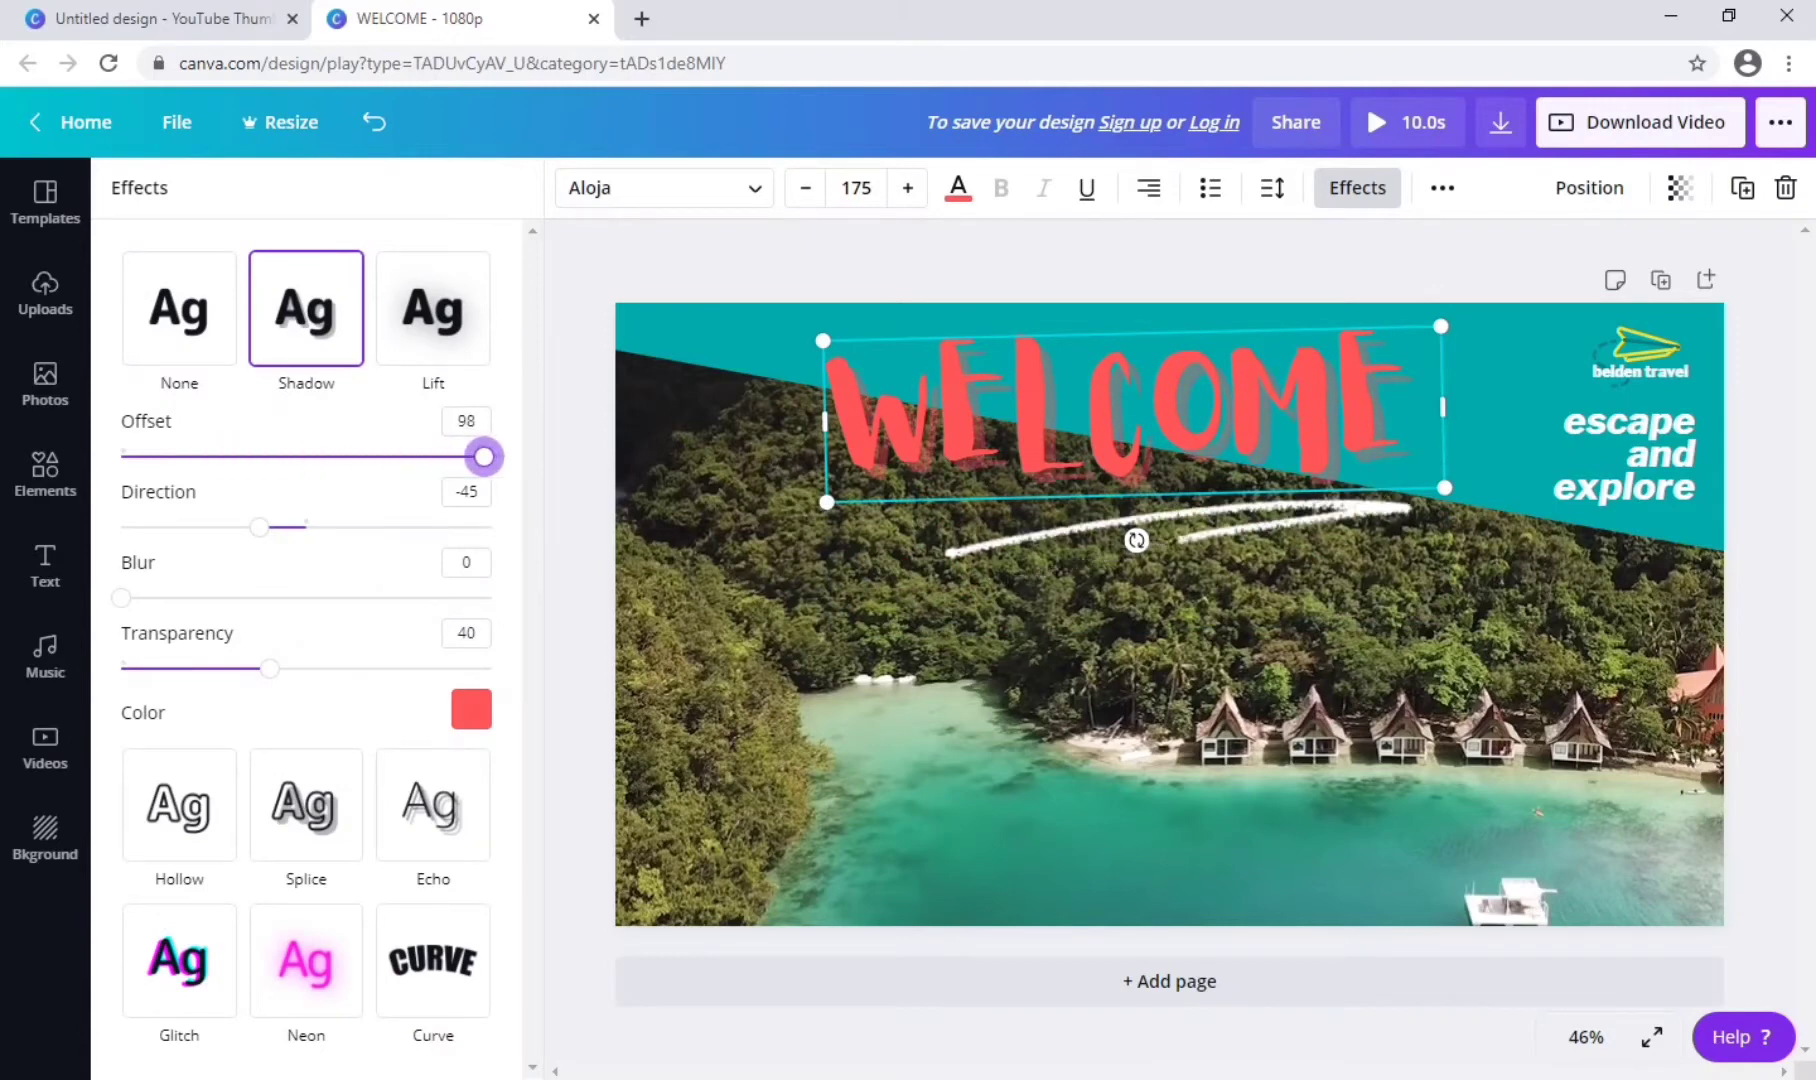
click(433, 310)
mouse_move(316, 462)
mouse_down()
mouse_move(458, 462)
mouse_move(347, 462)
mouse_up()
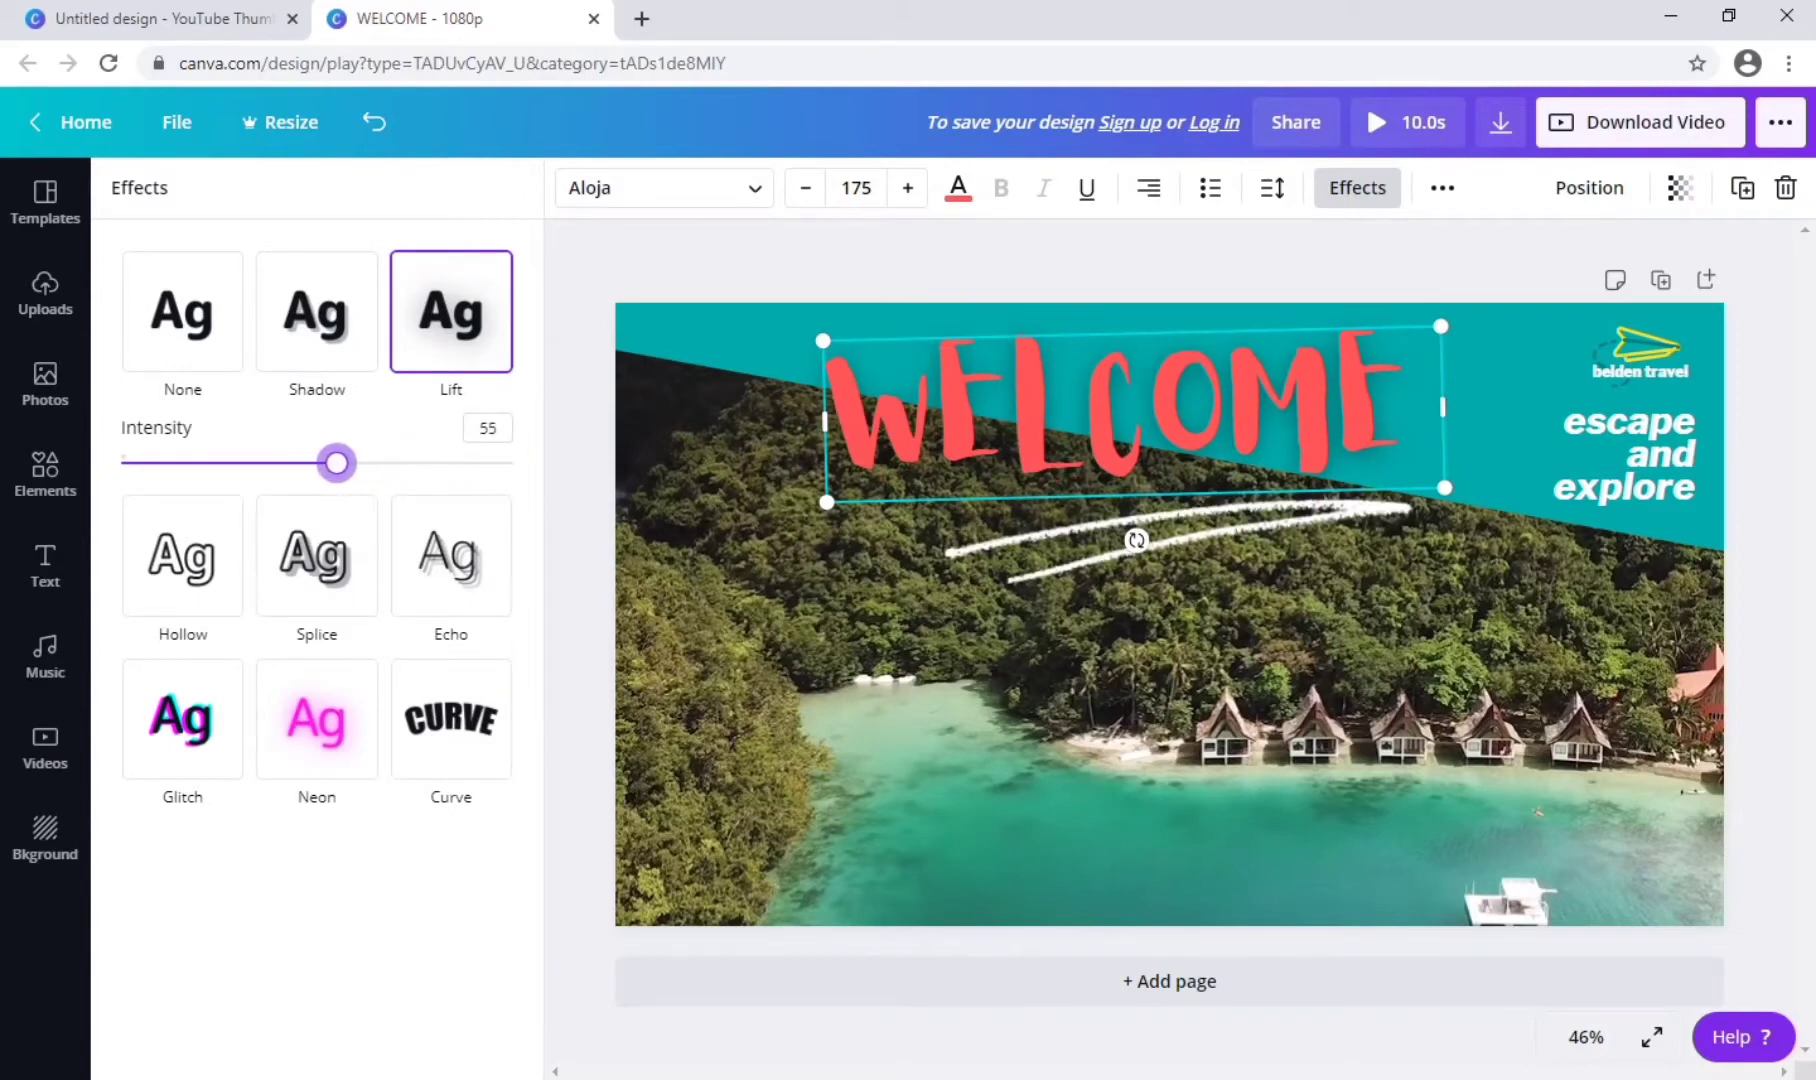
click(182, 310)
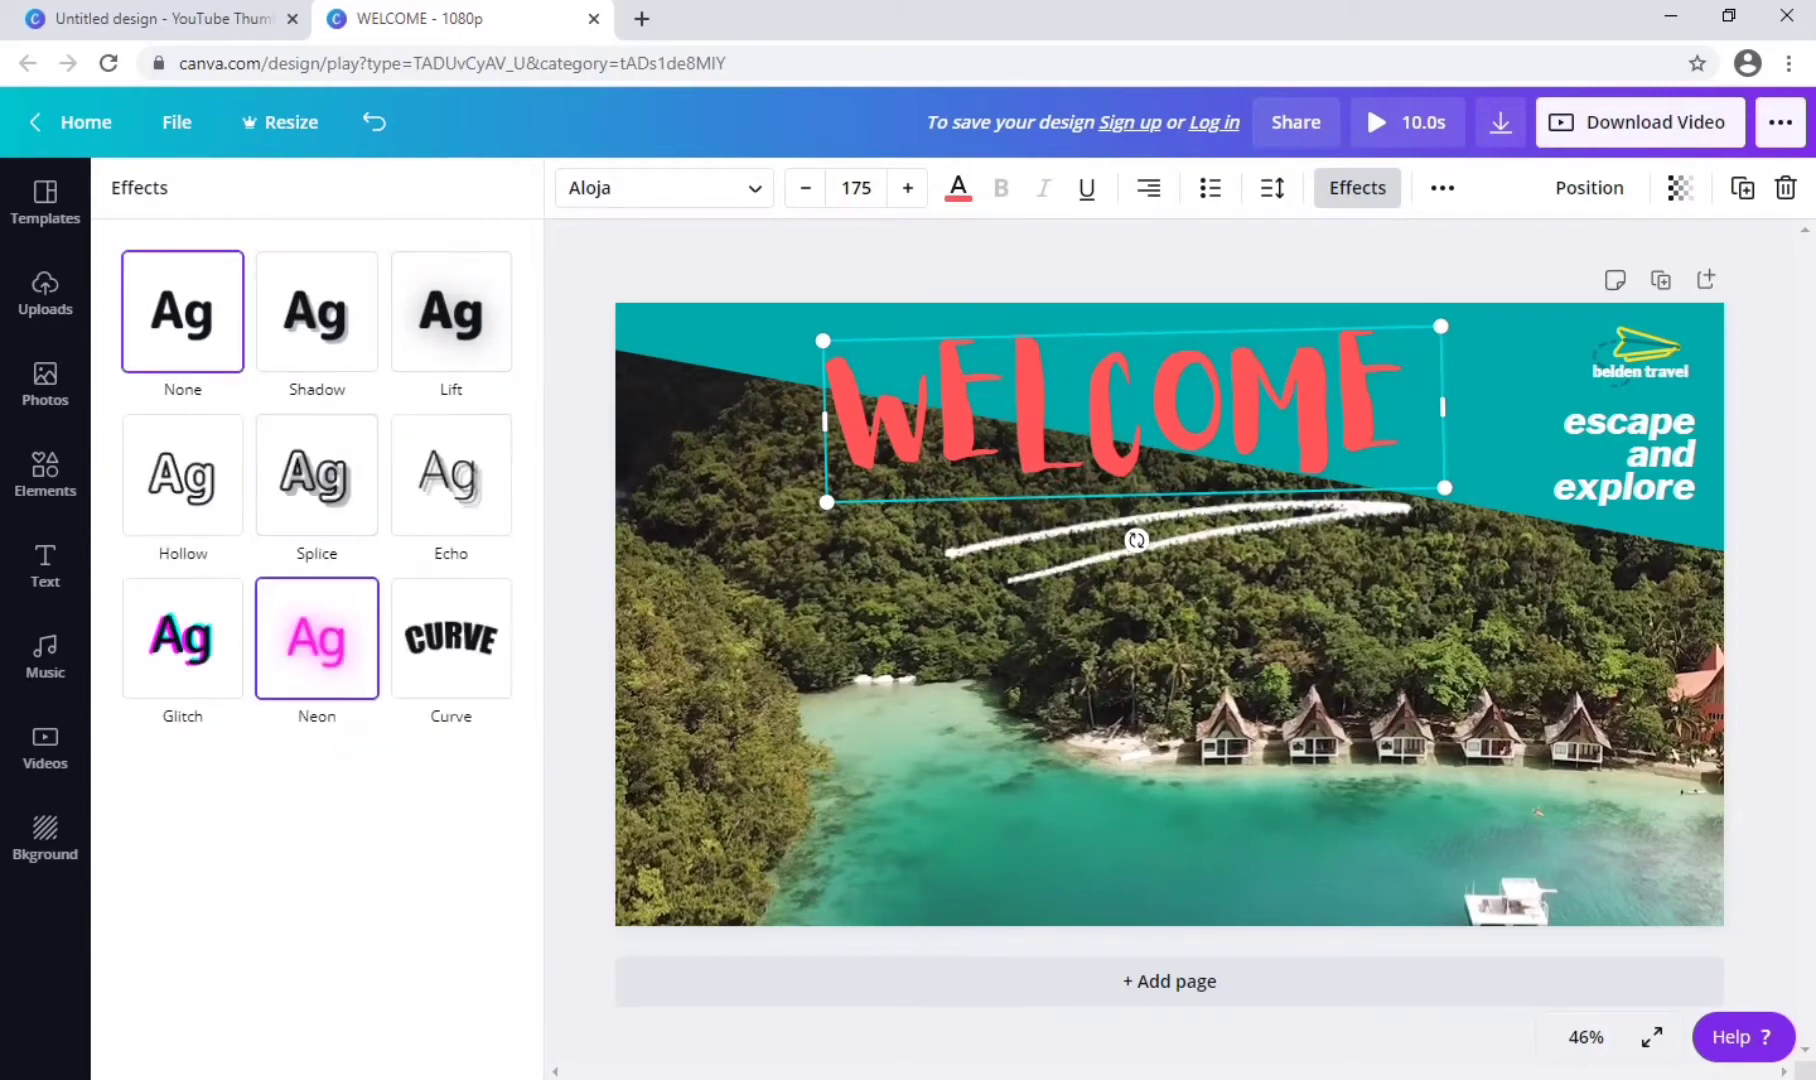
click(1630, 455)
Add a COOL word sticker from Elements and shrink it into the top-right area.
click(1642, 355)
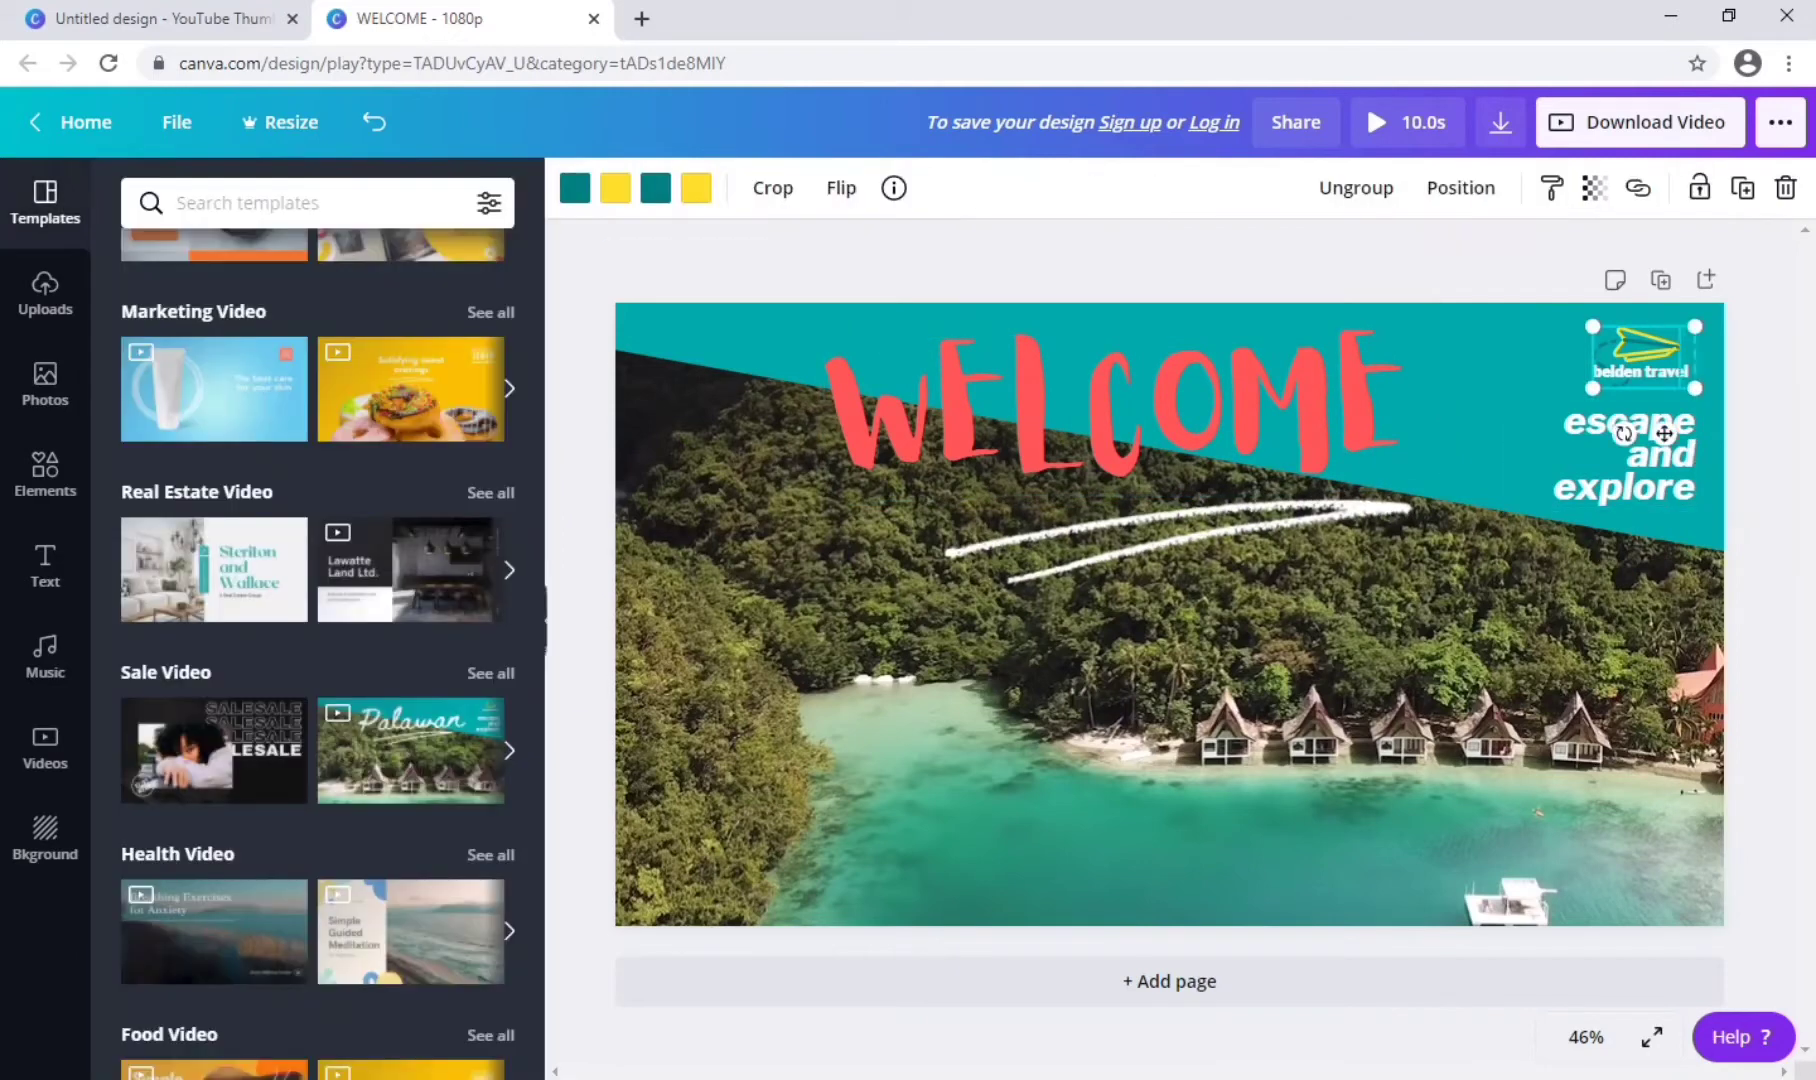
click(45, 472)
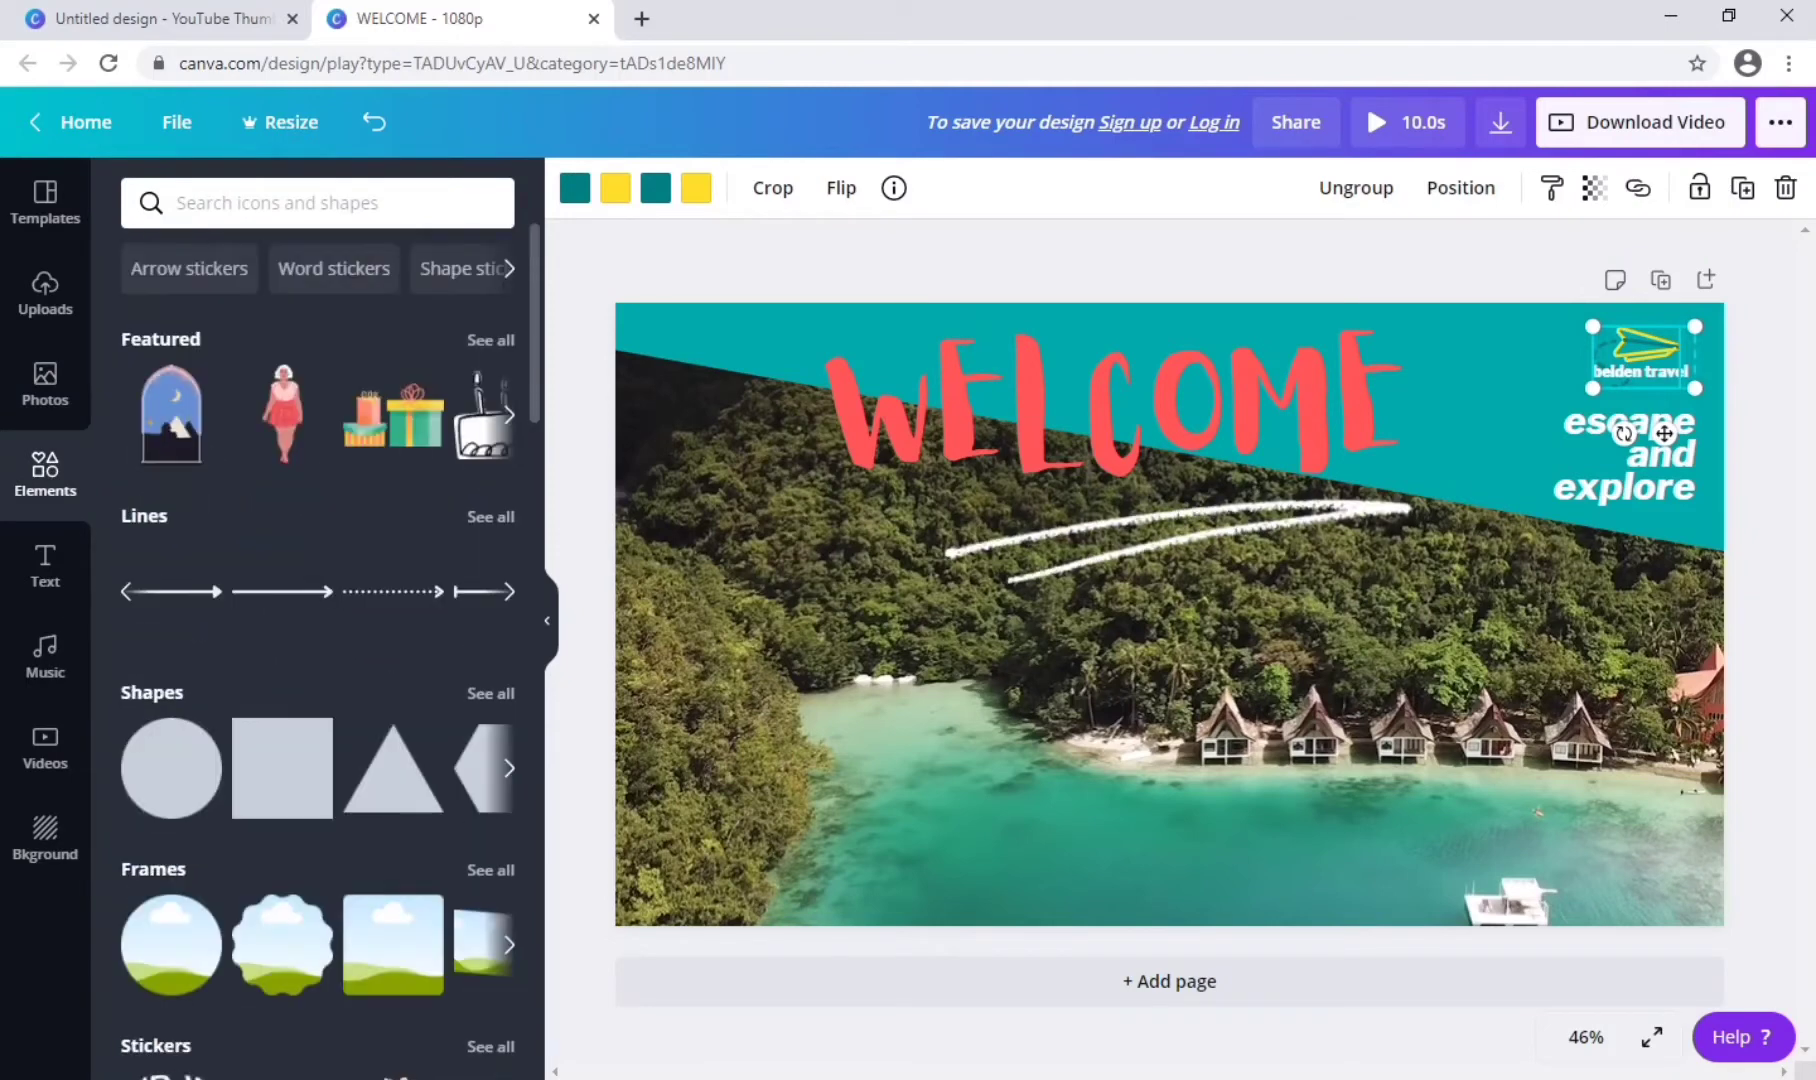
click(333, 268)
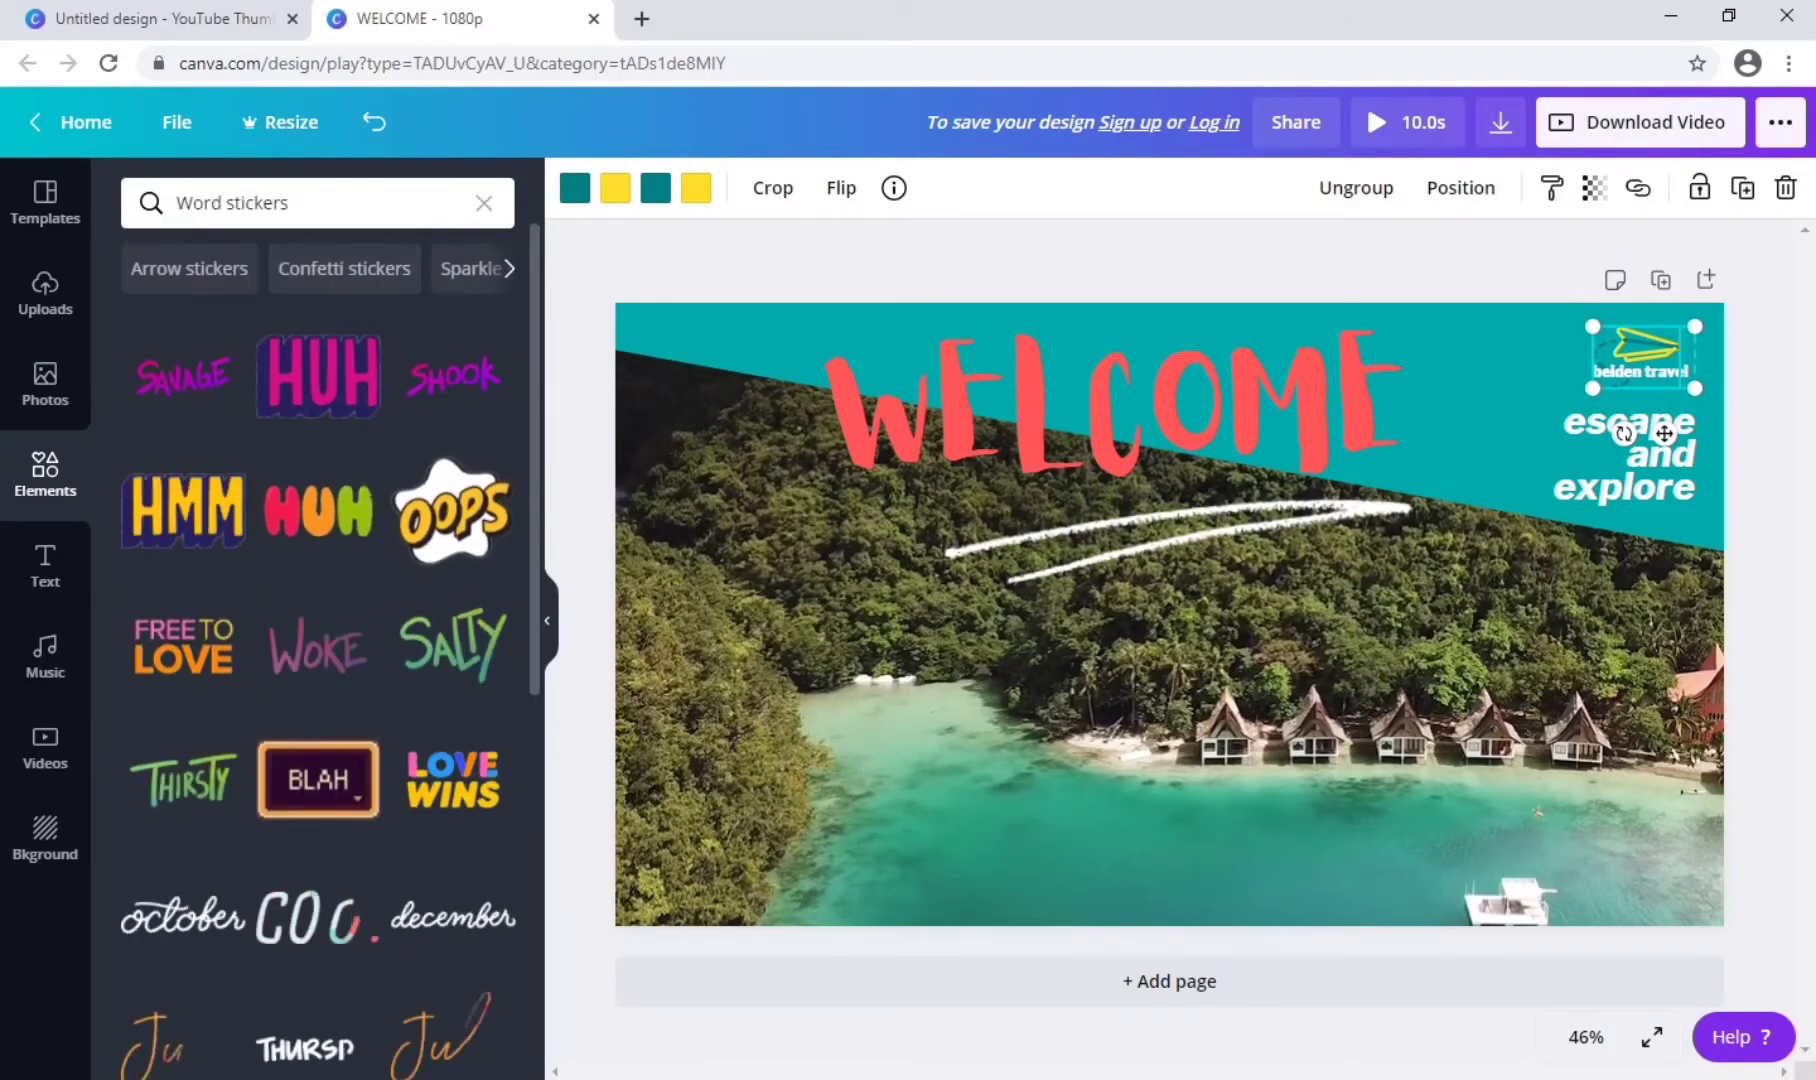
click(316, 915)
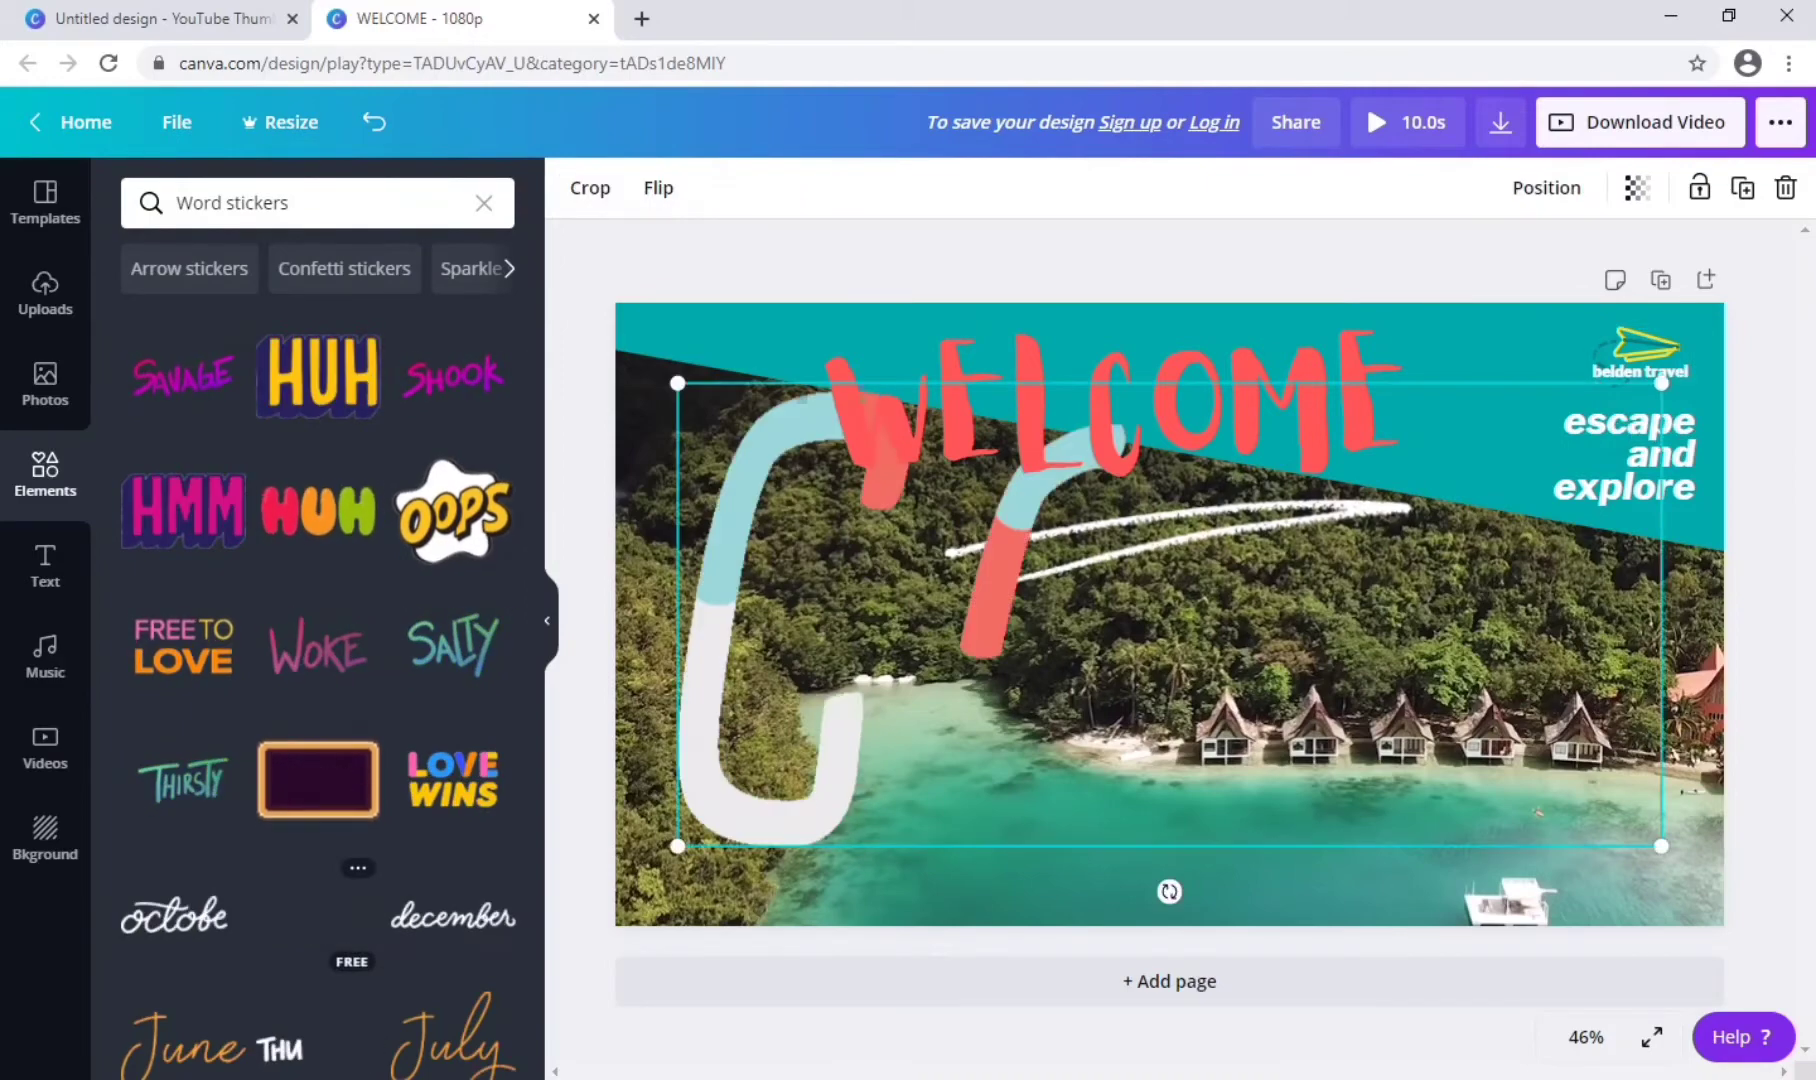
drag(677, 845, 1456, 479)
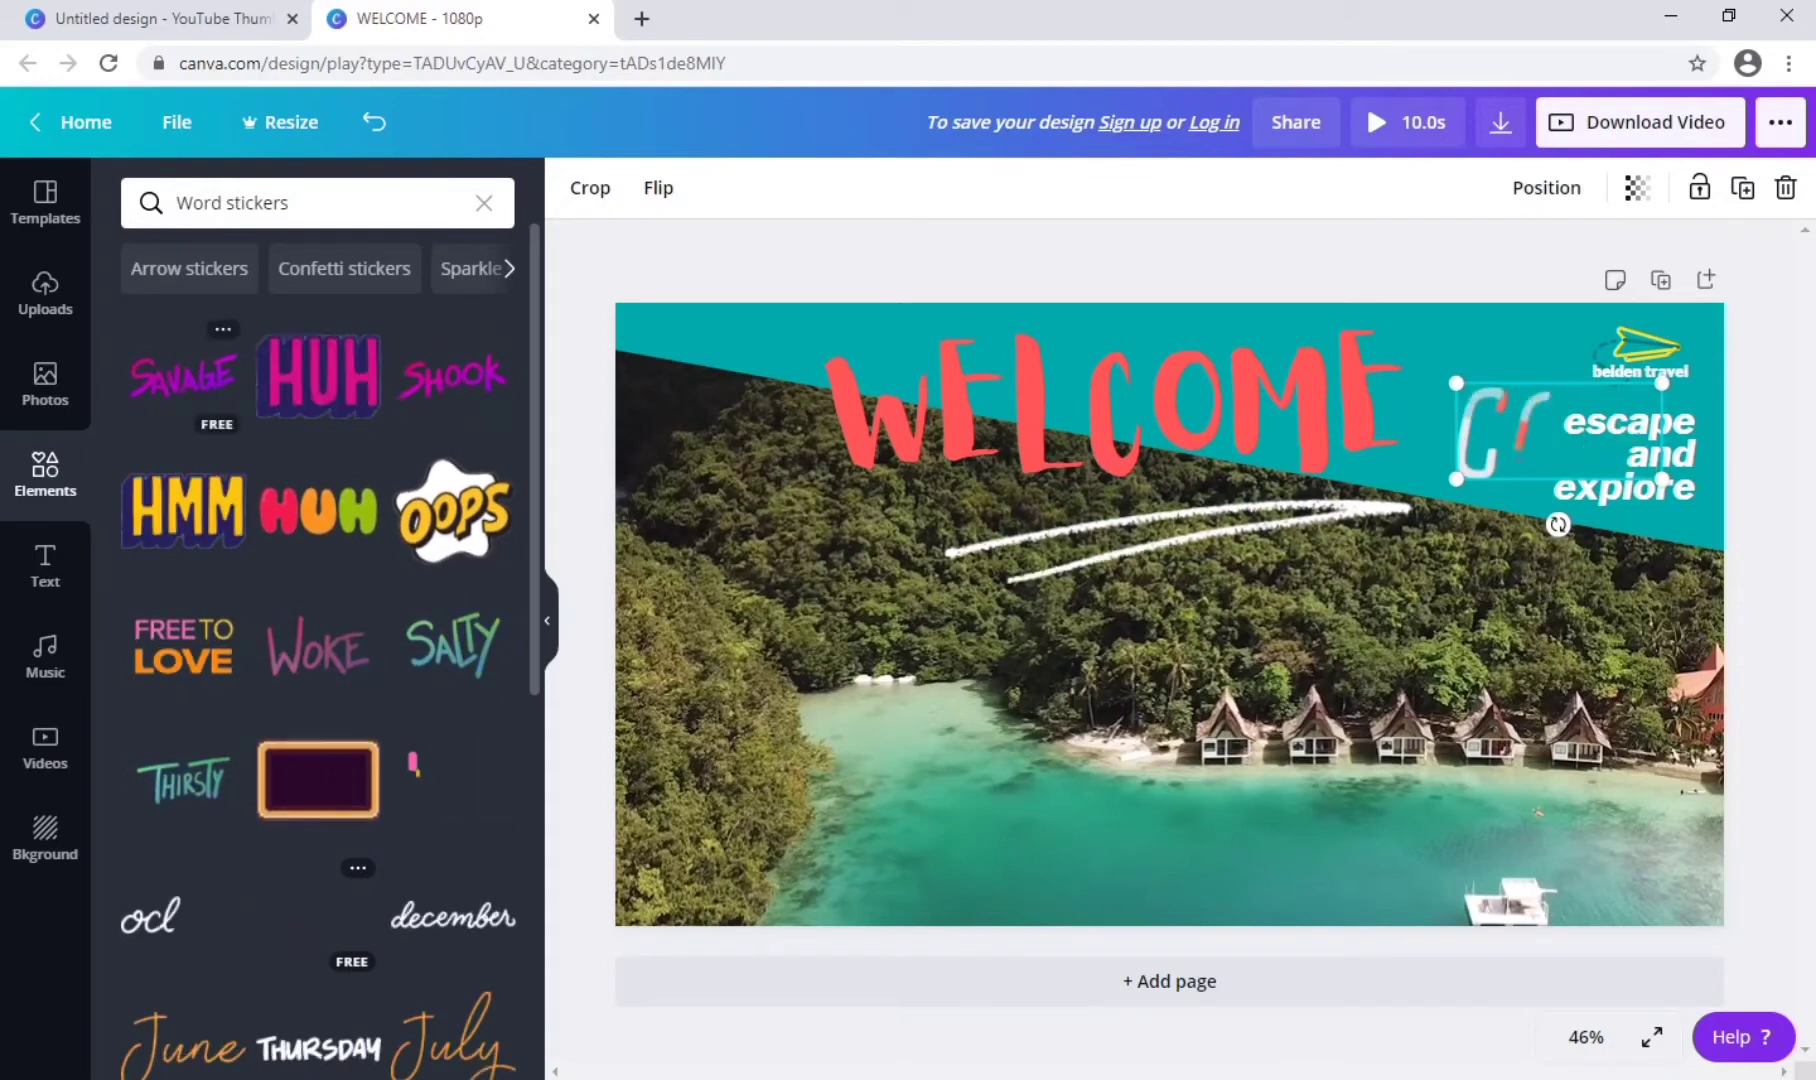
Add the welcome! word sticker, shrink it and move it to the top-right corner.
scroll(318, 650, down, 5)
scroll(318, 650, down, 1)
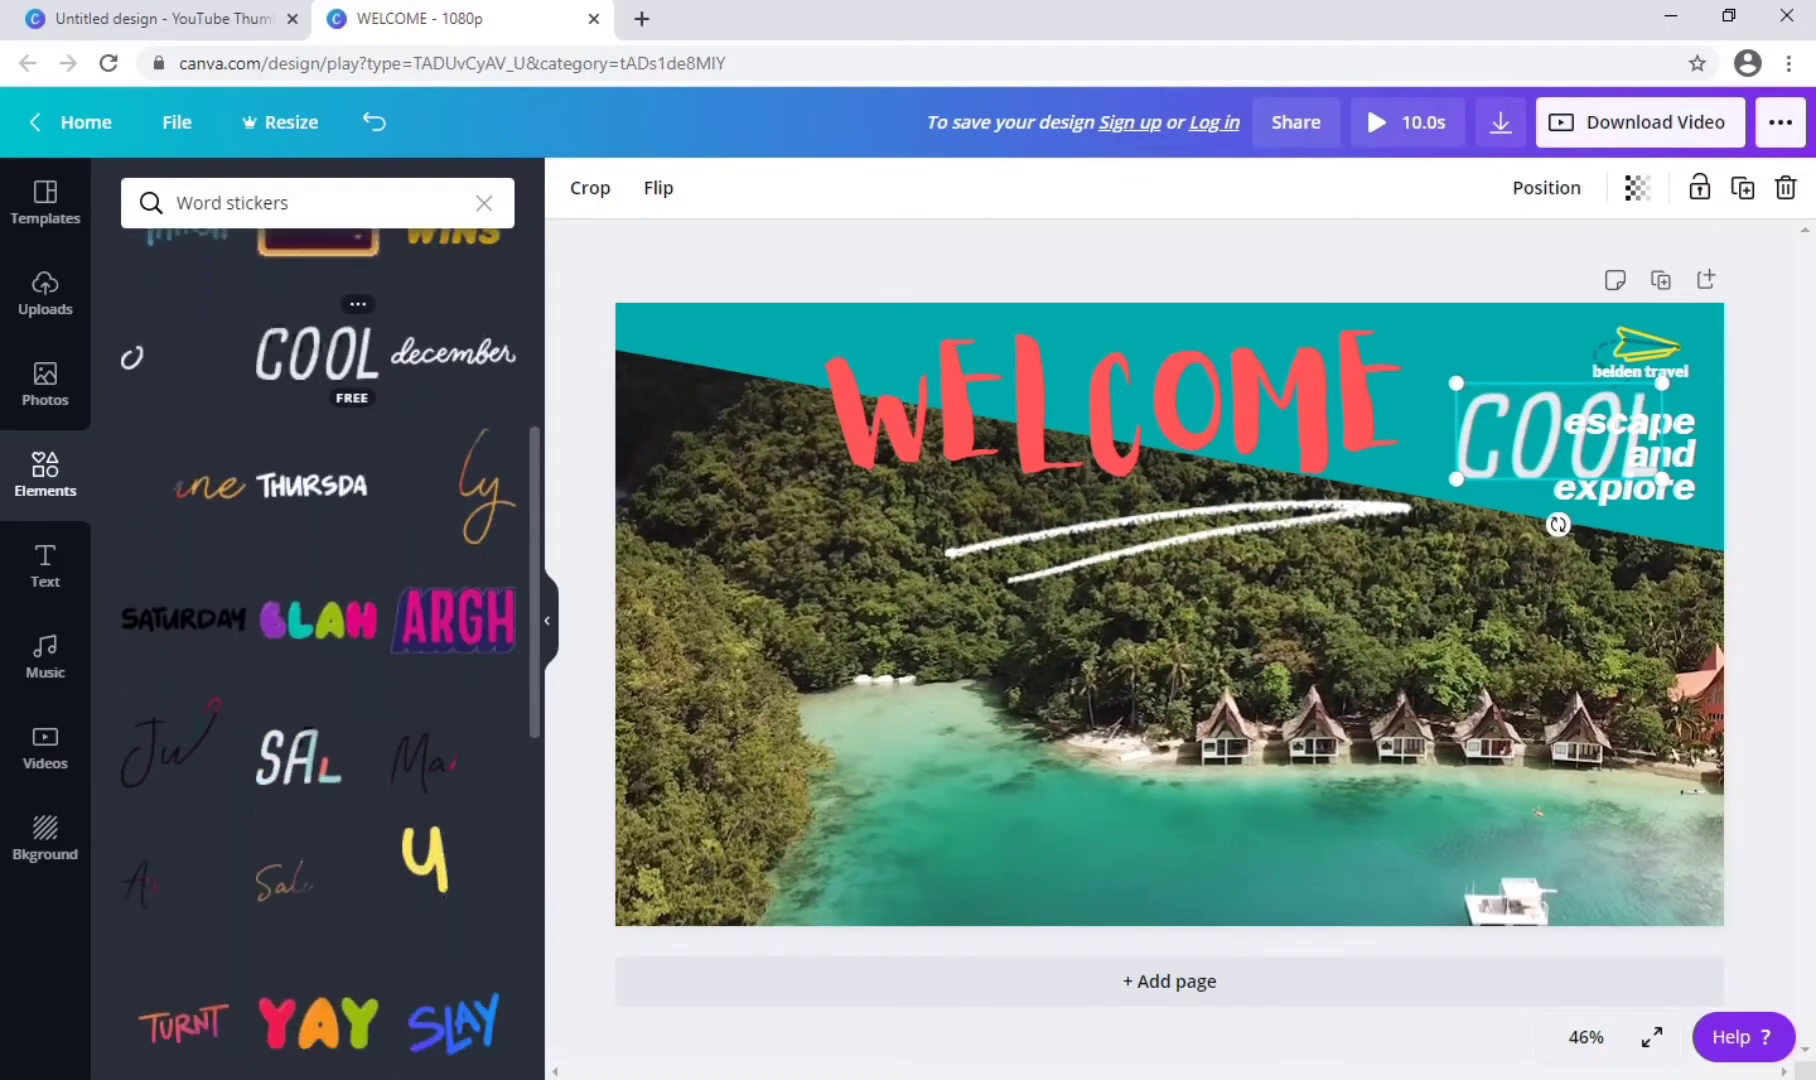
scroll(318, 650, down, 2)
scroll(318, 840, down, 1)
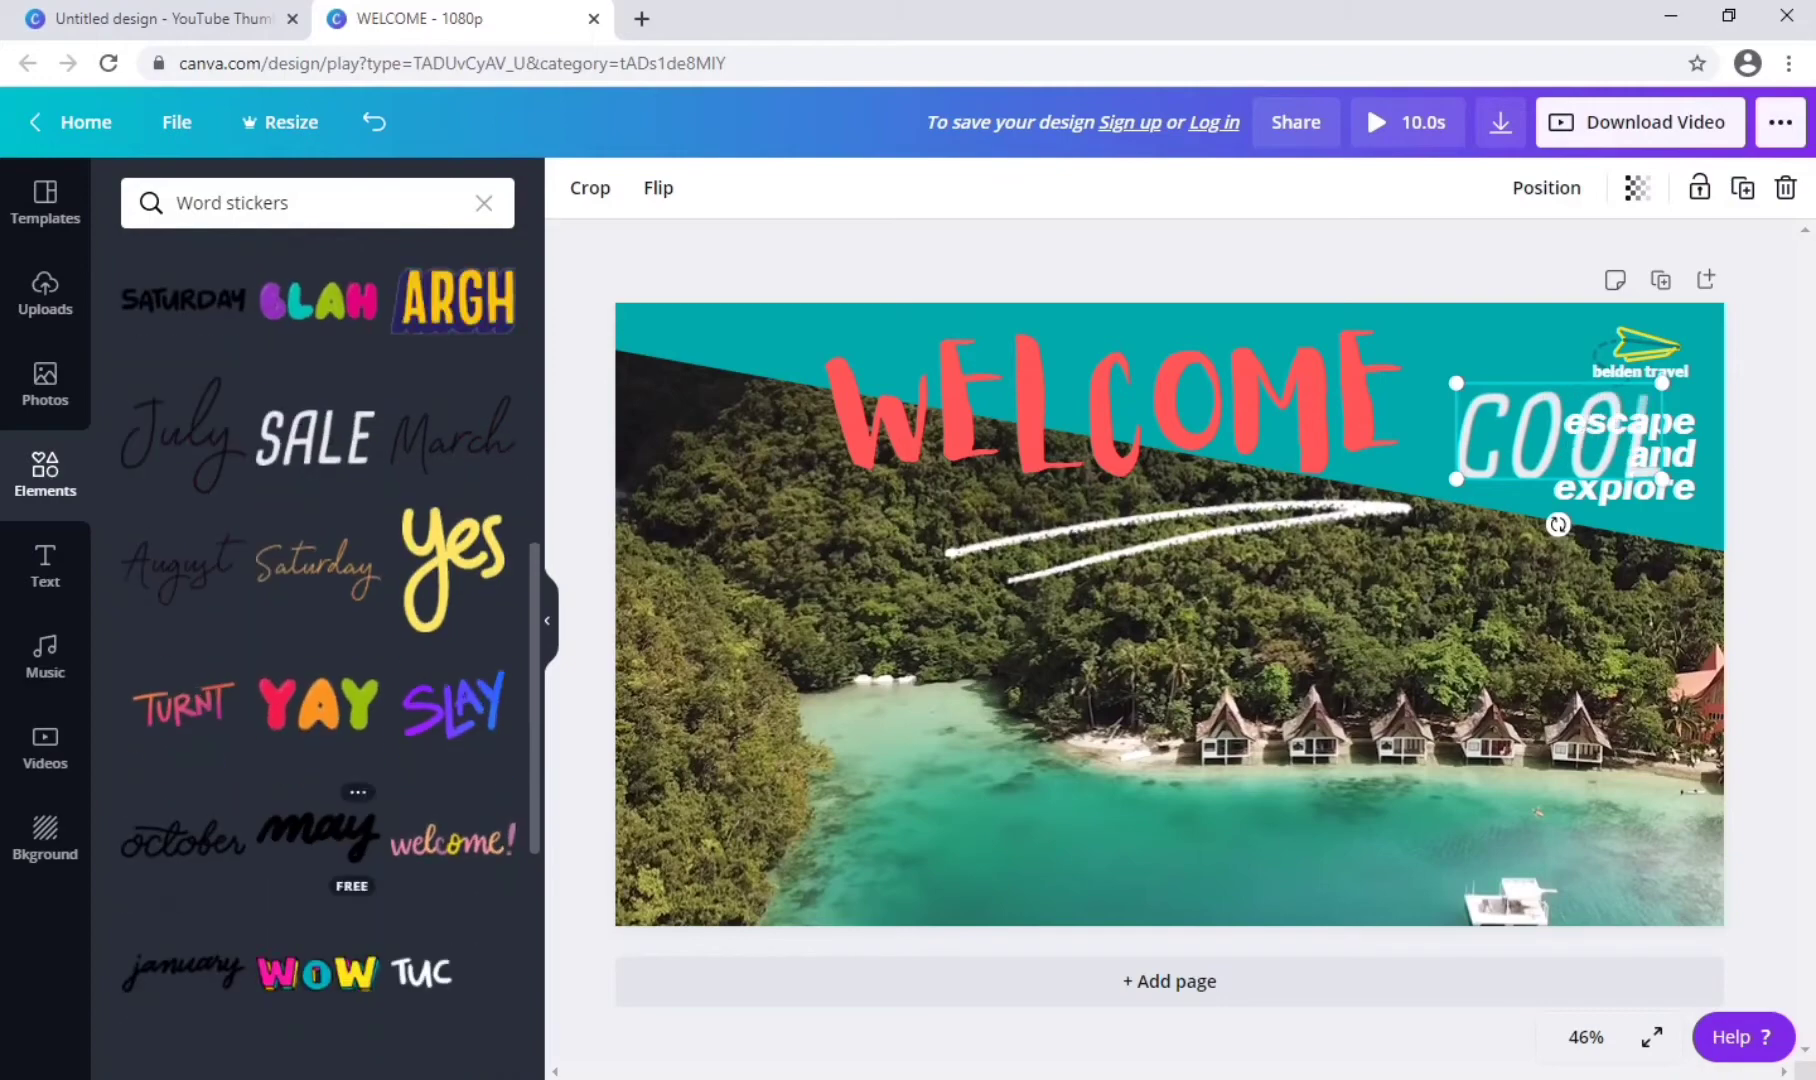
click(452, 840)
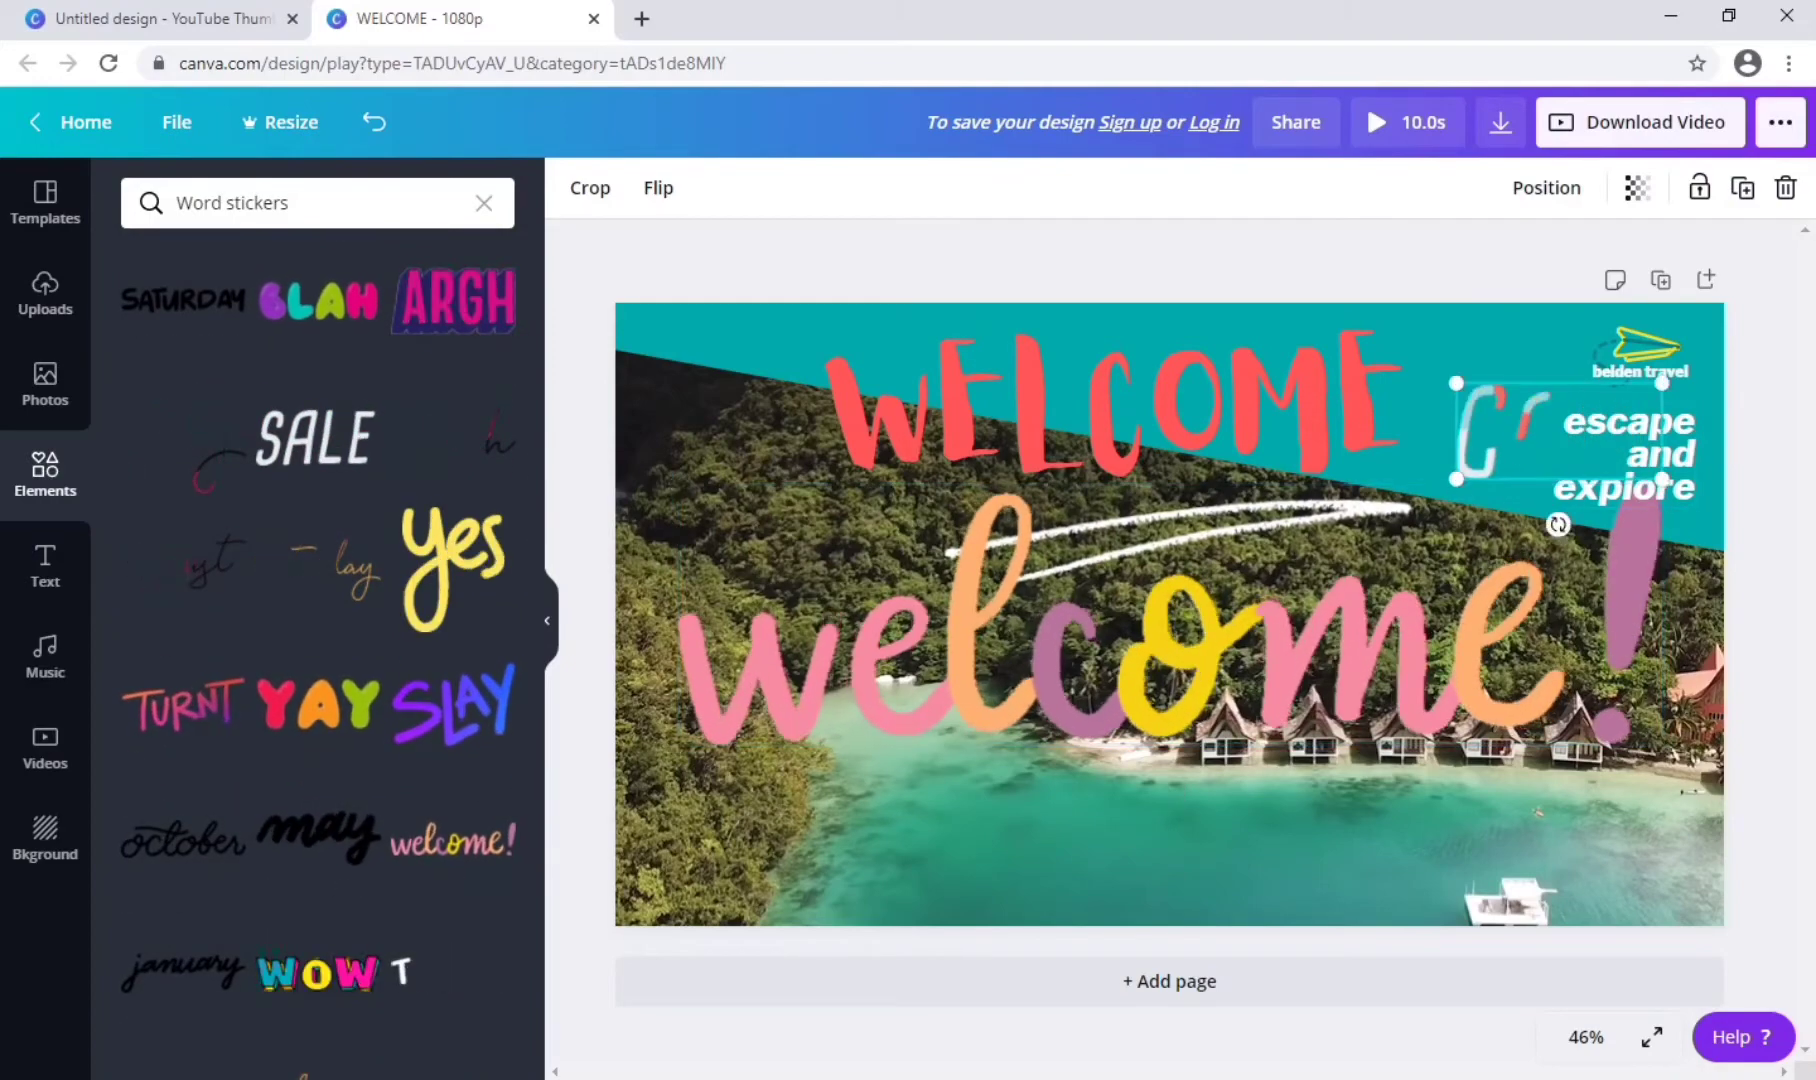
click(1455, 405)
click(760, 680)
mouse_move(661, 742)
mouse_down()
mouse_move(1418, 548)
mouse_move(1506, 614)
mouse_up()
drag(1560, 508, 1650, 330)
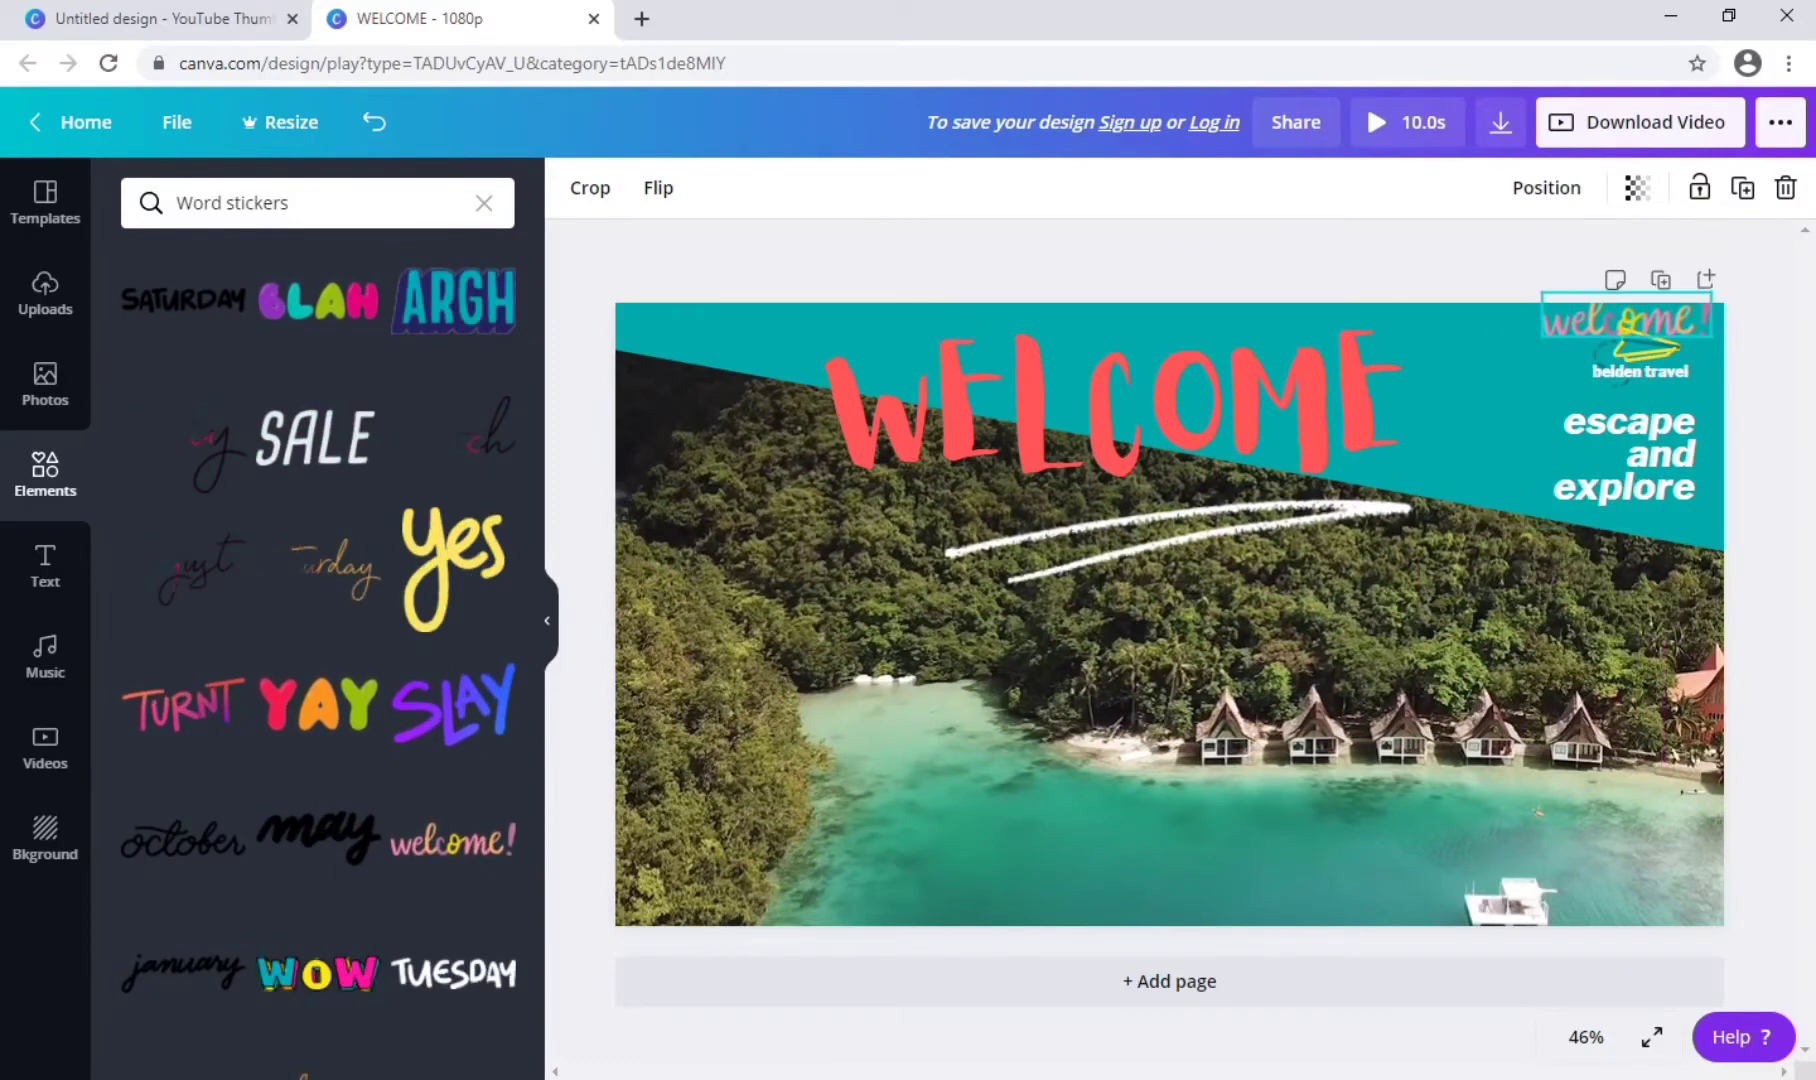
Delete the belden travel logo text and start editing the tagline.
click(1640, 370)
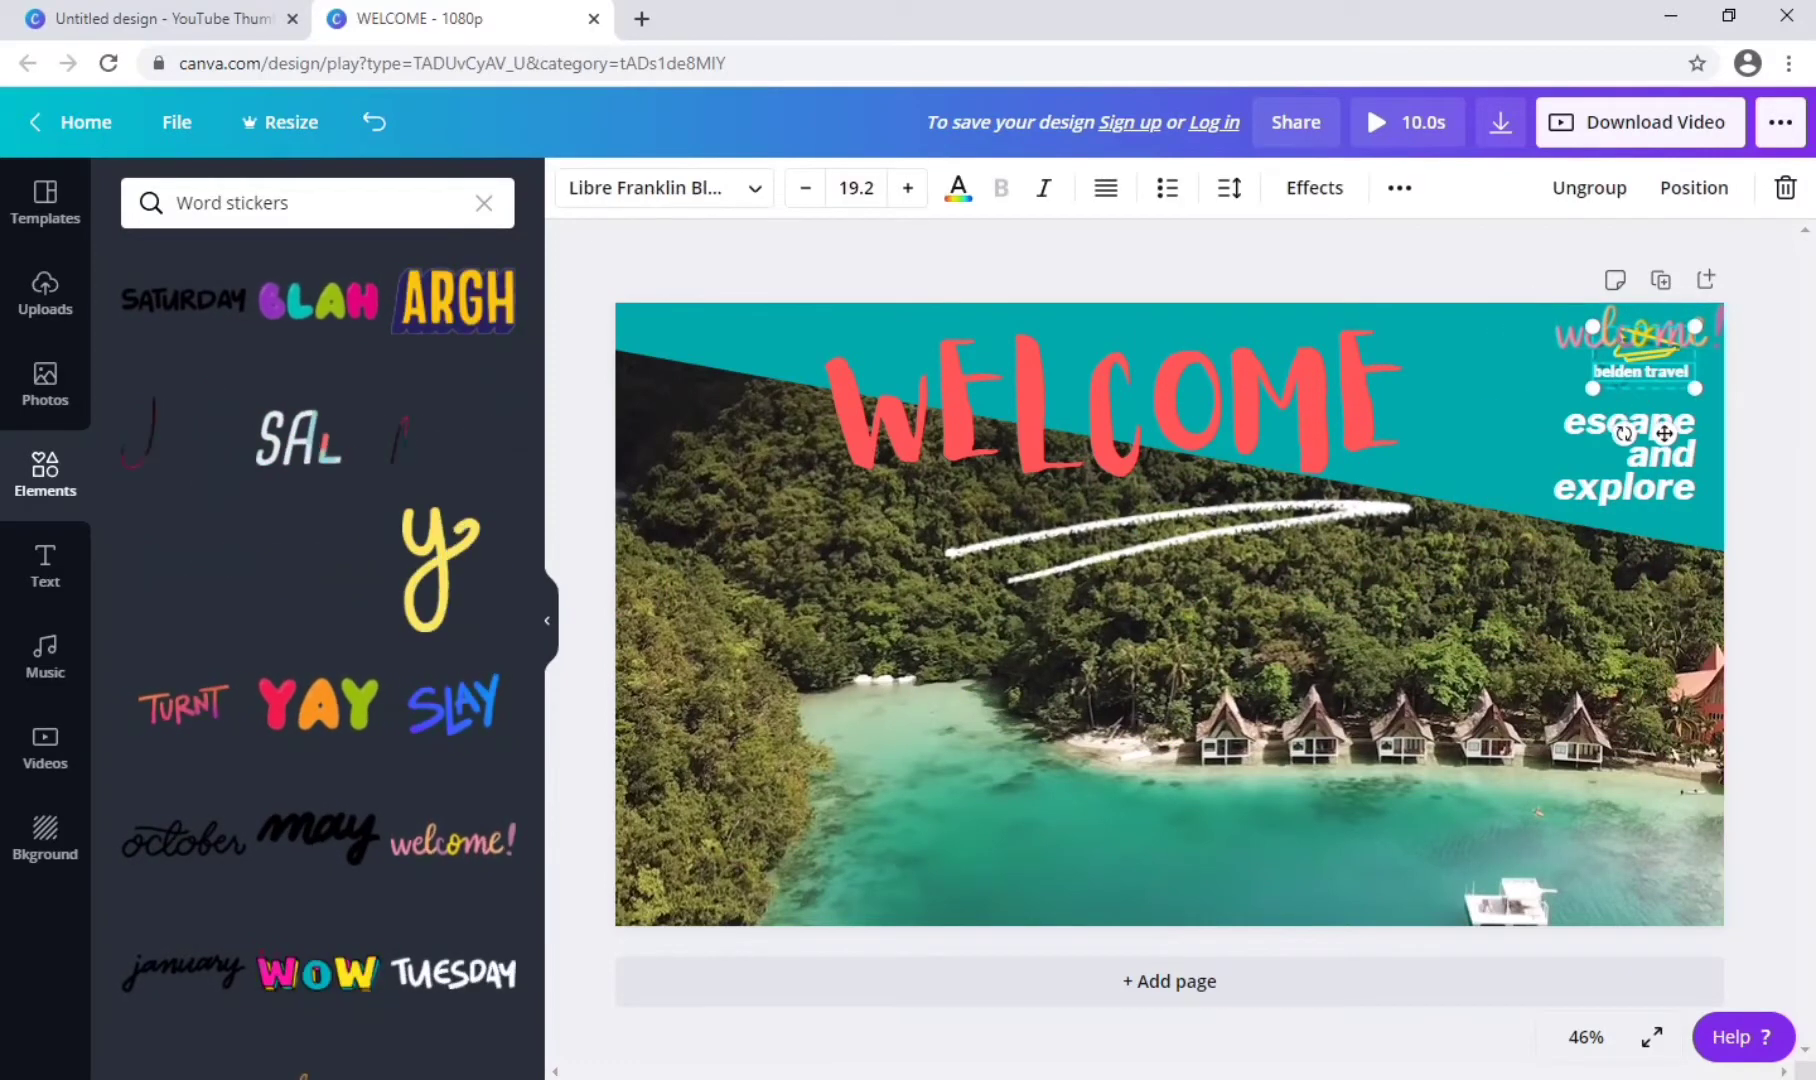
key(Delete)
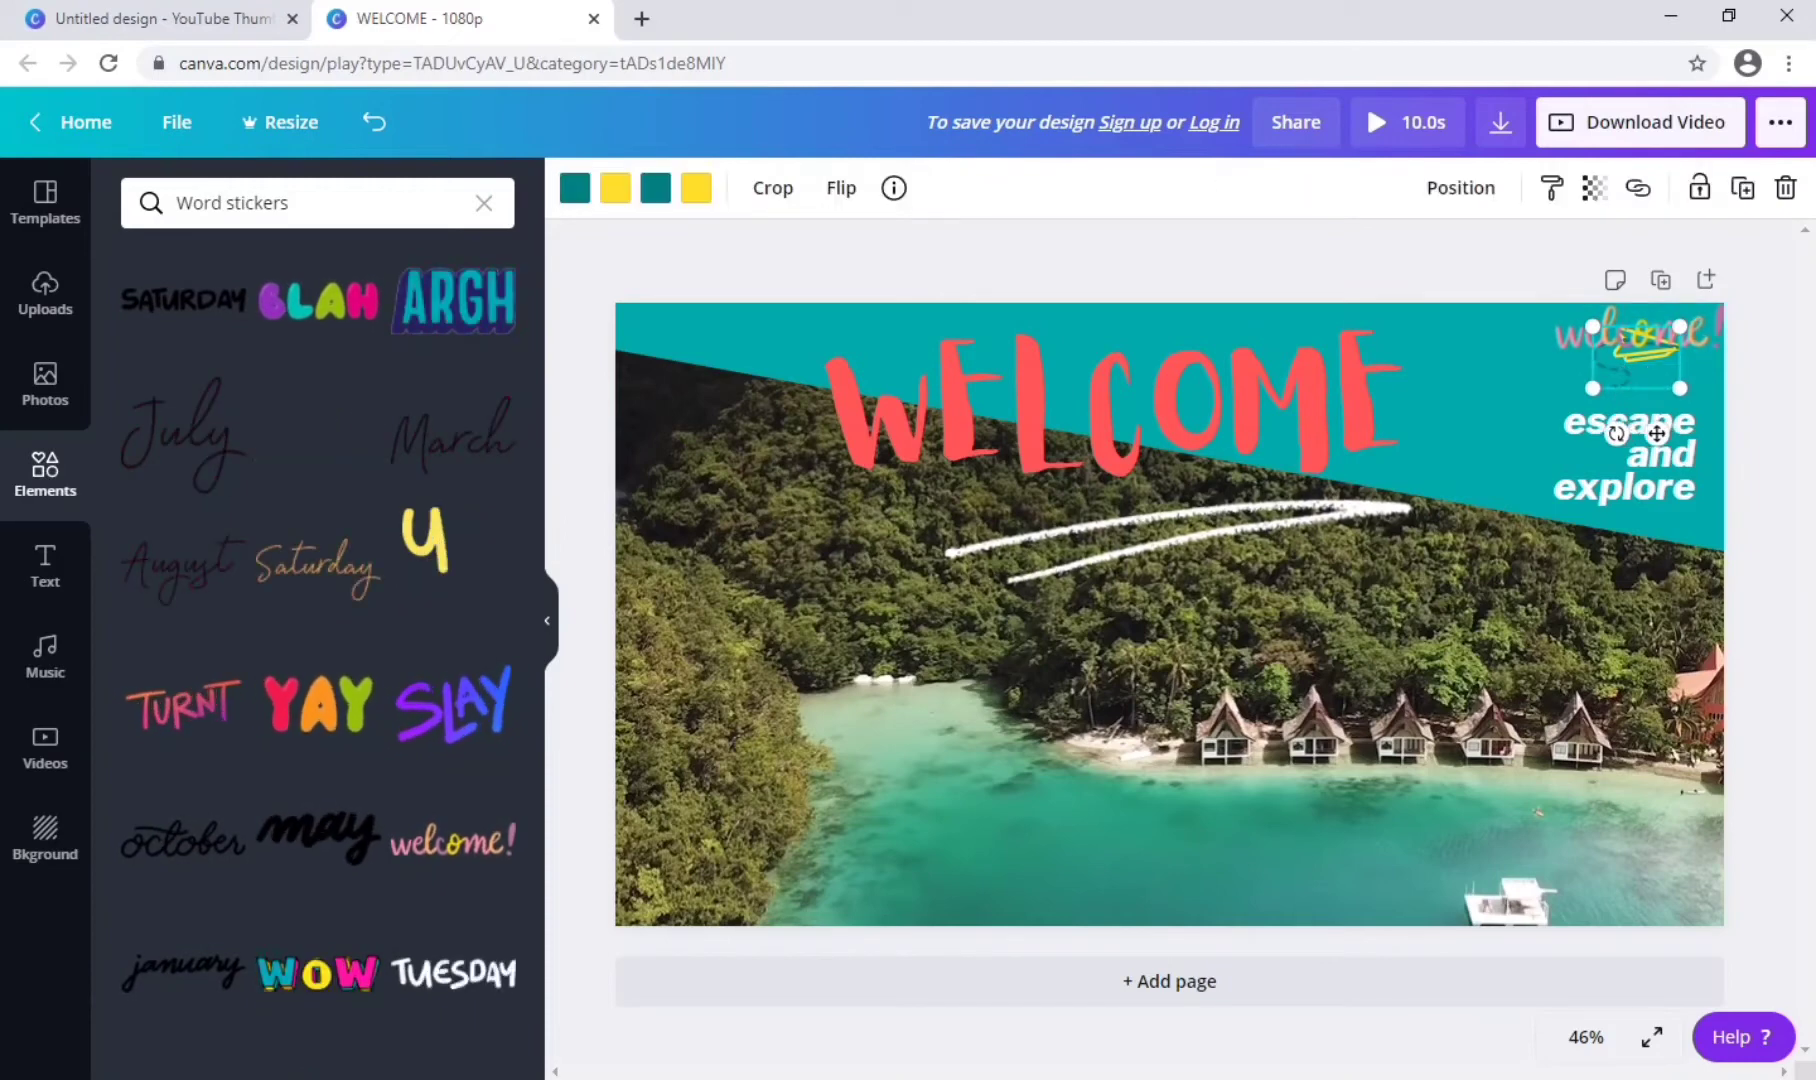
click(1640, 455)
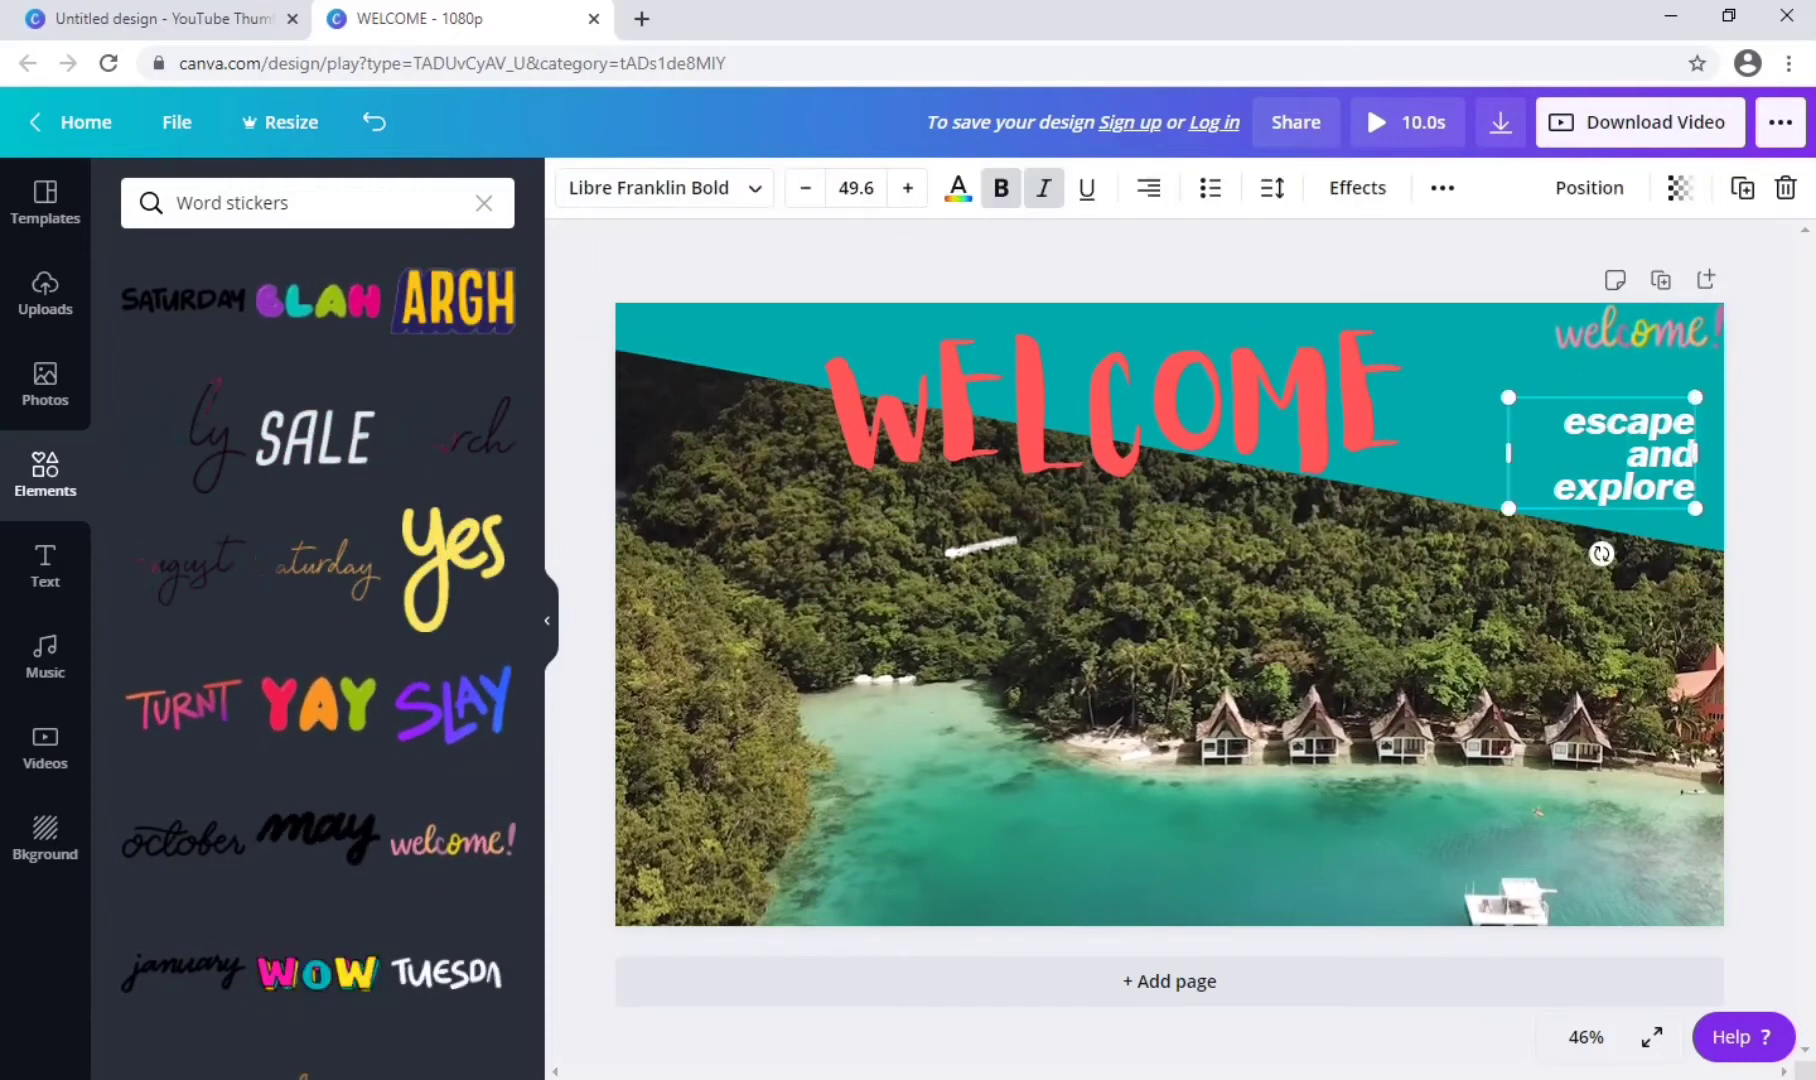
Rewrite the escape and explore tagline text and finish editing.
text(e)
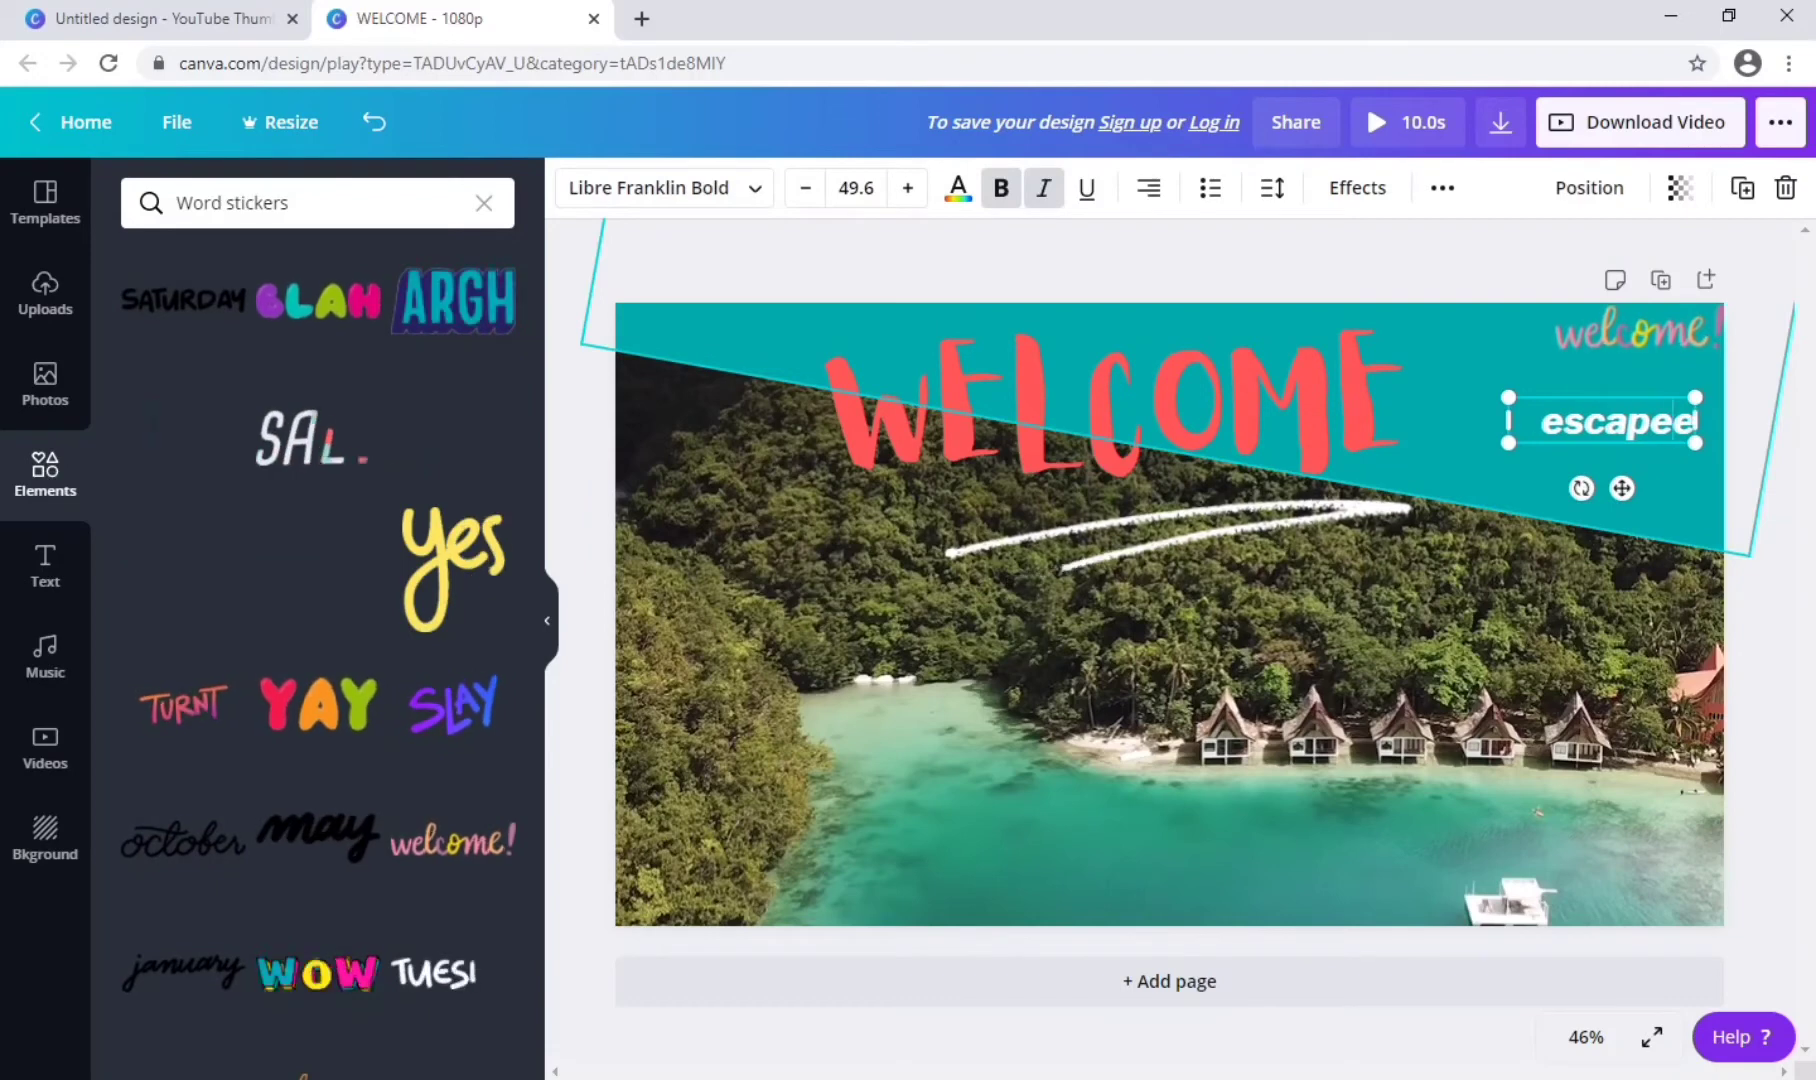
key(BackSpace)
key(BackSpace)
key(BackSpace)
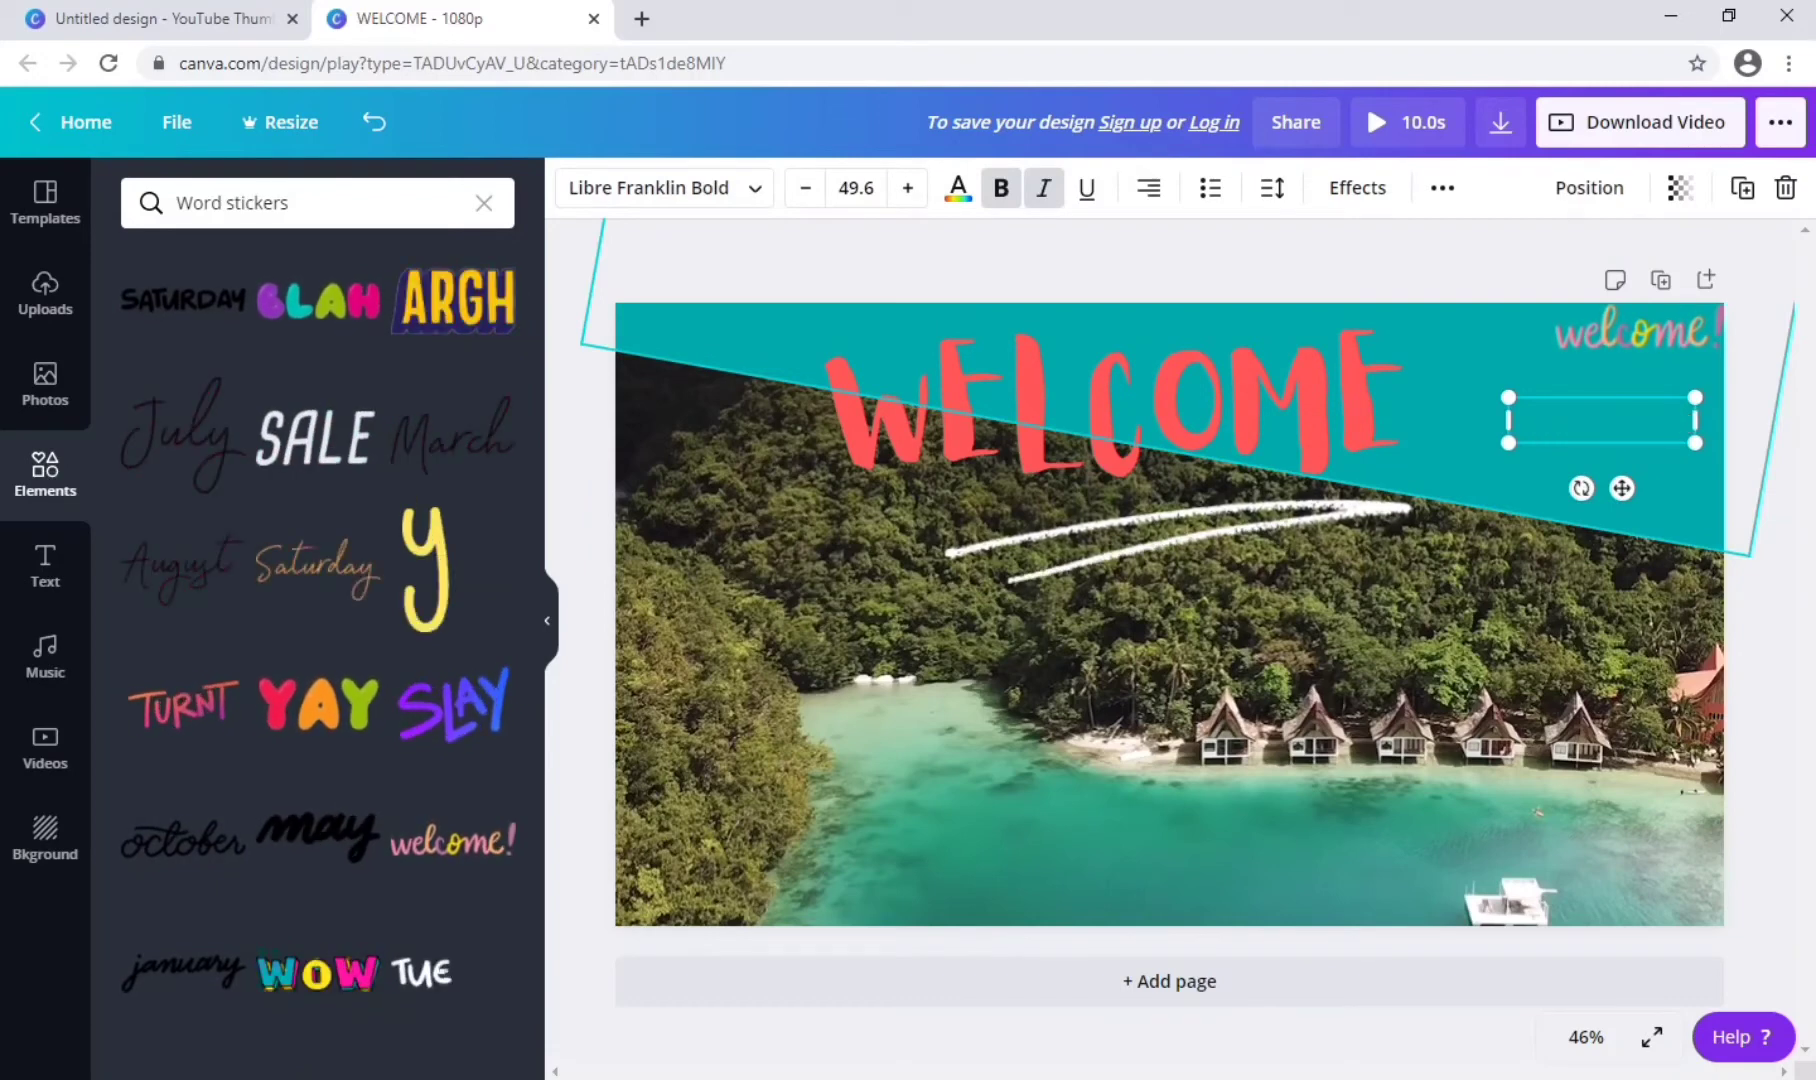
text(lIKE)
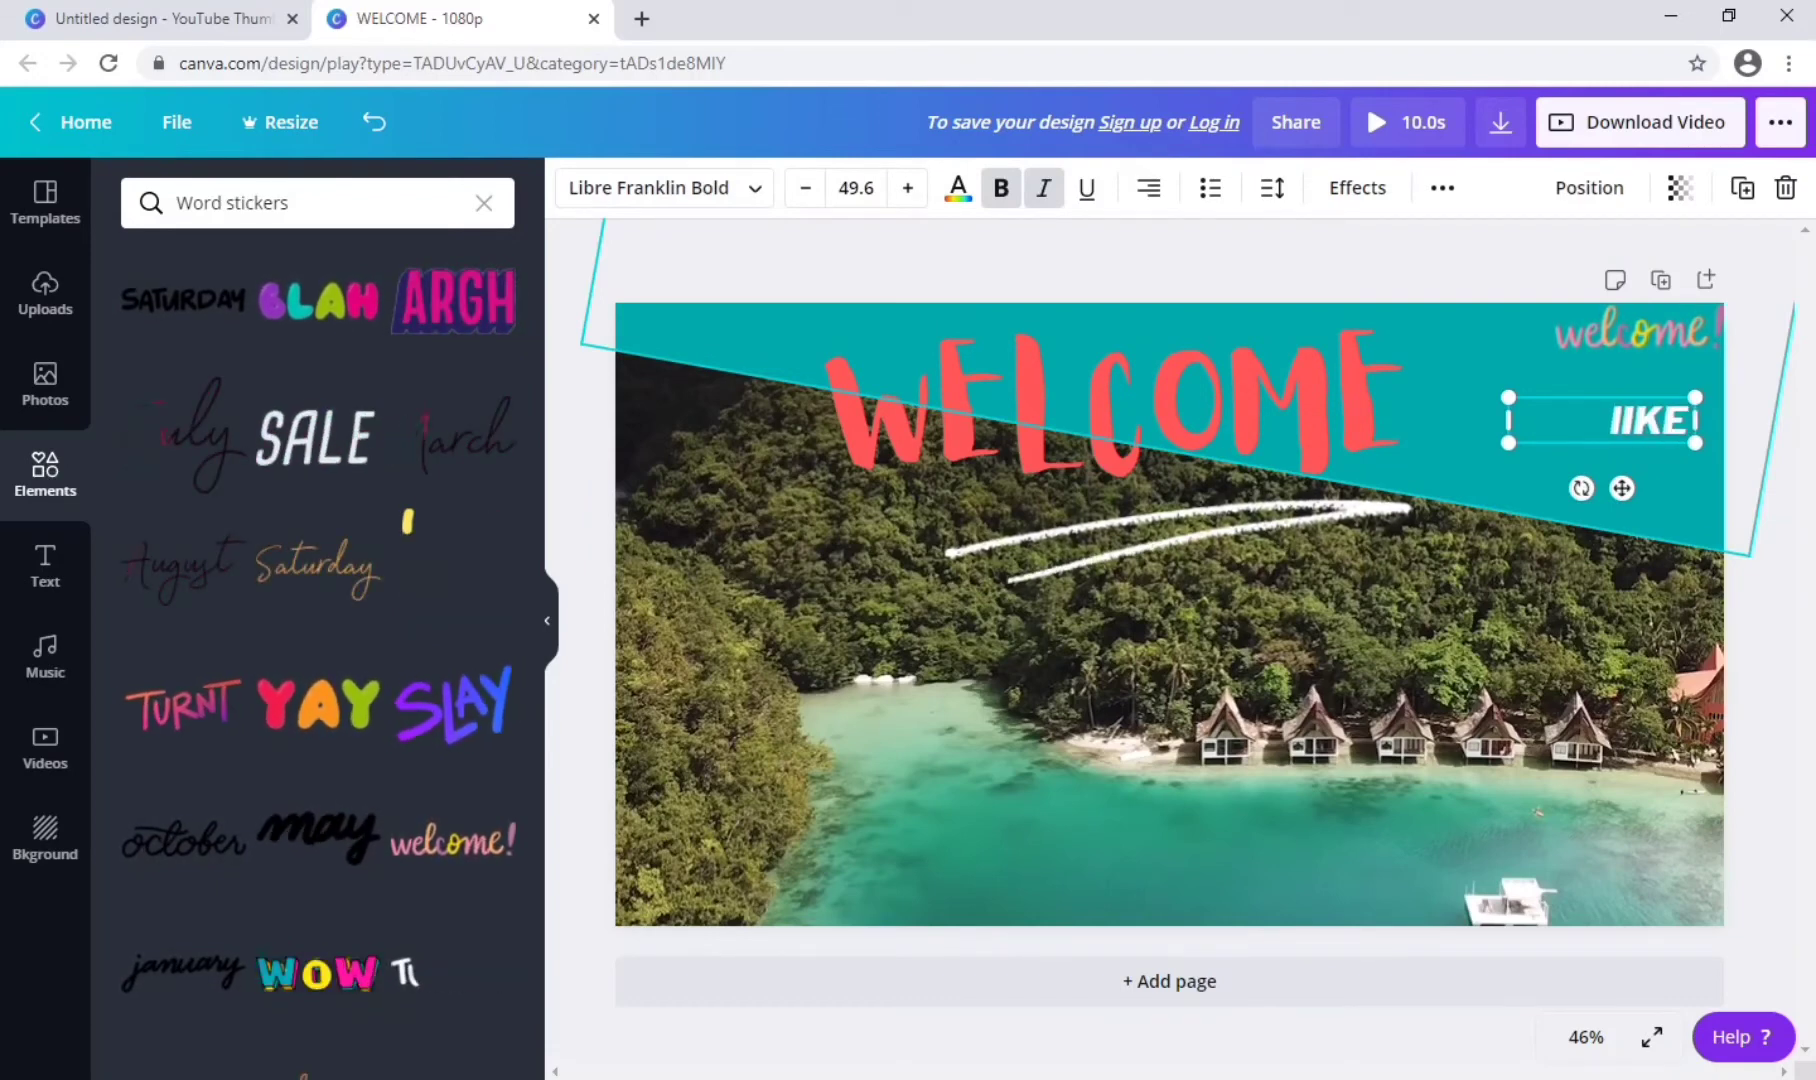
key(BackSpace)
key(BackSpace)
key(BackSpace)
text(L)
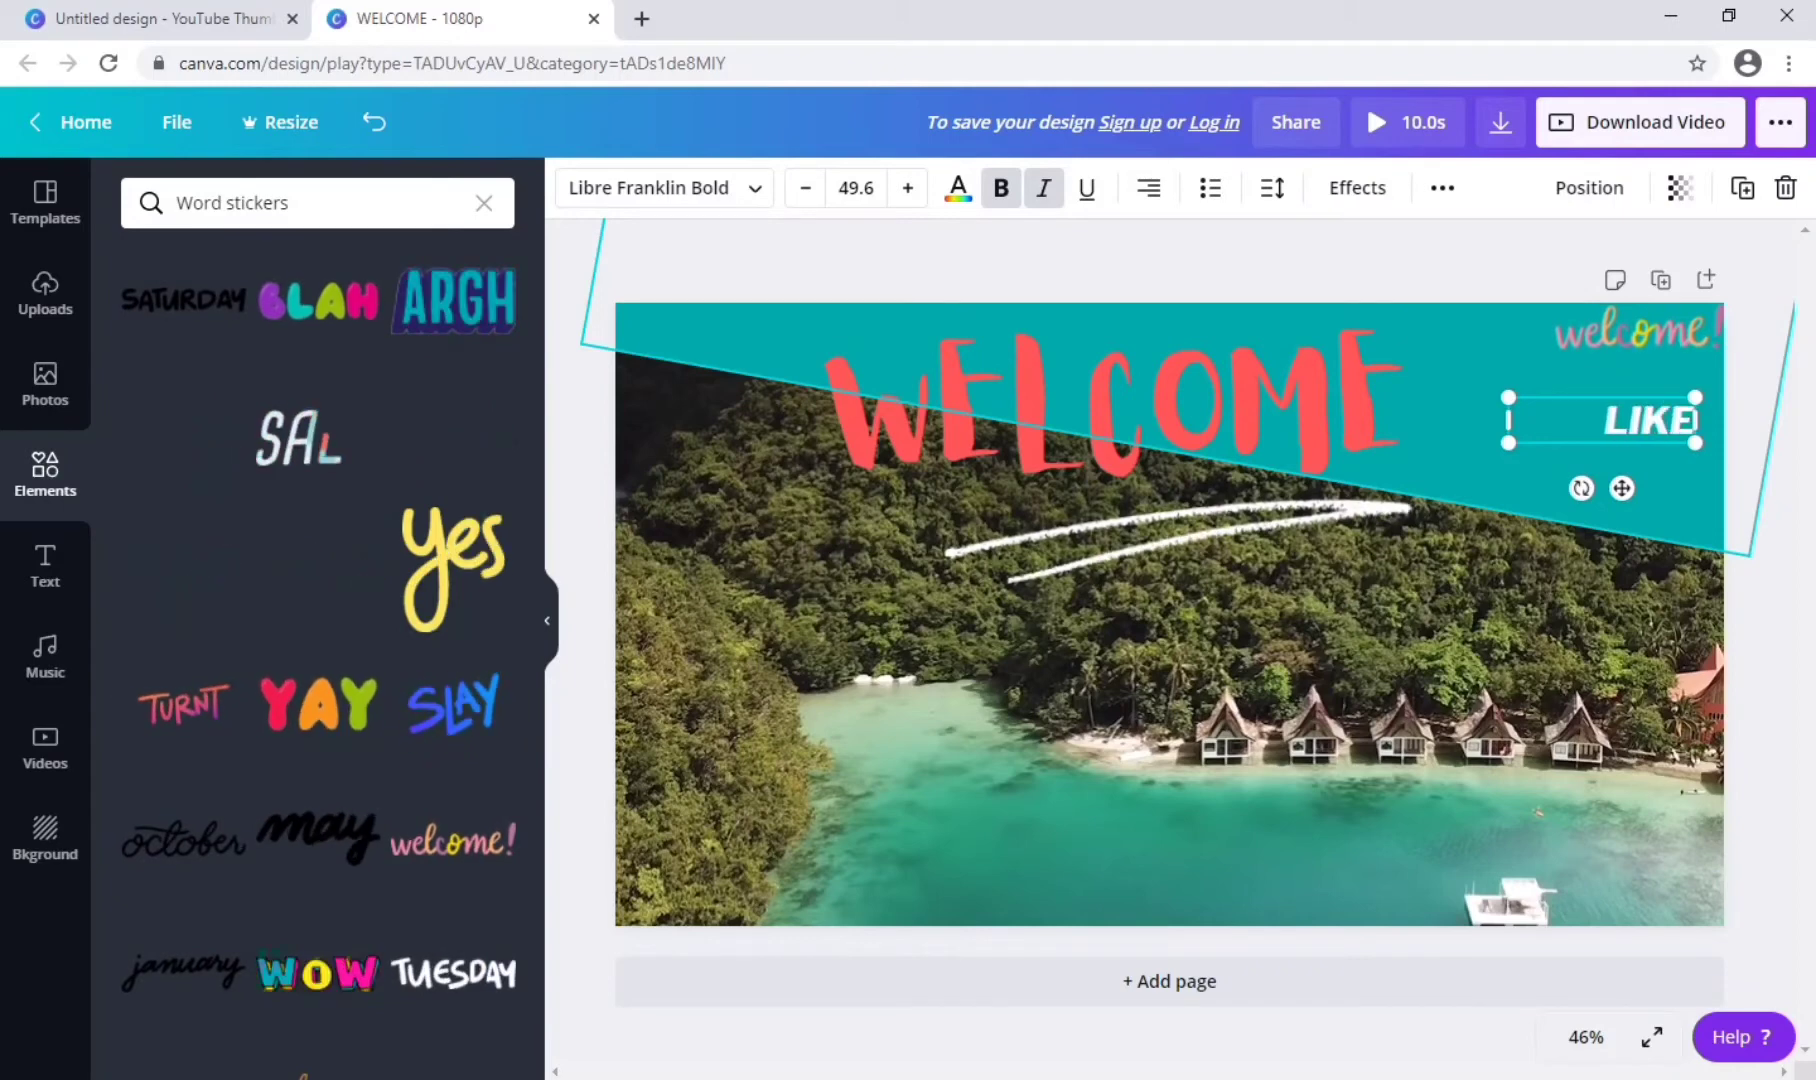
text(ND)
text(SU)
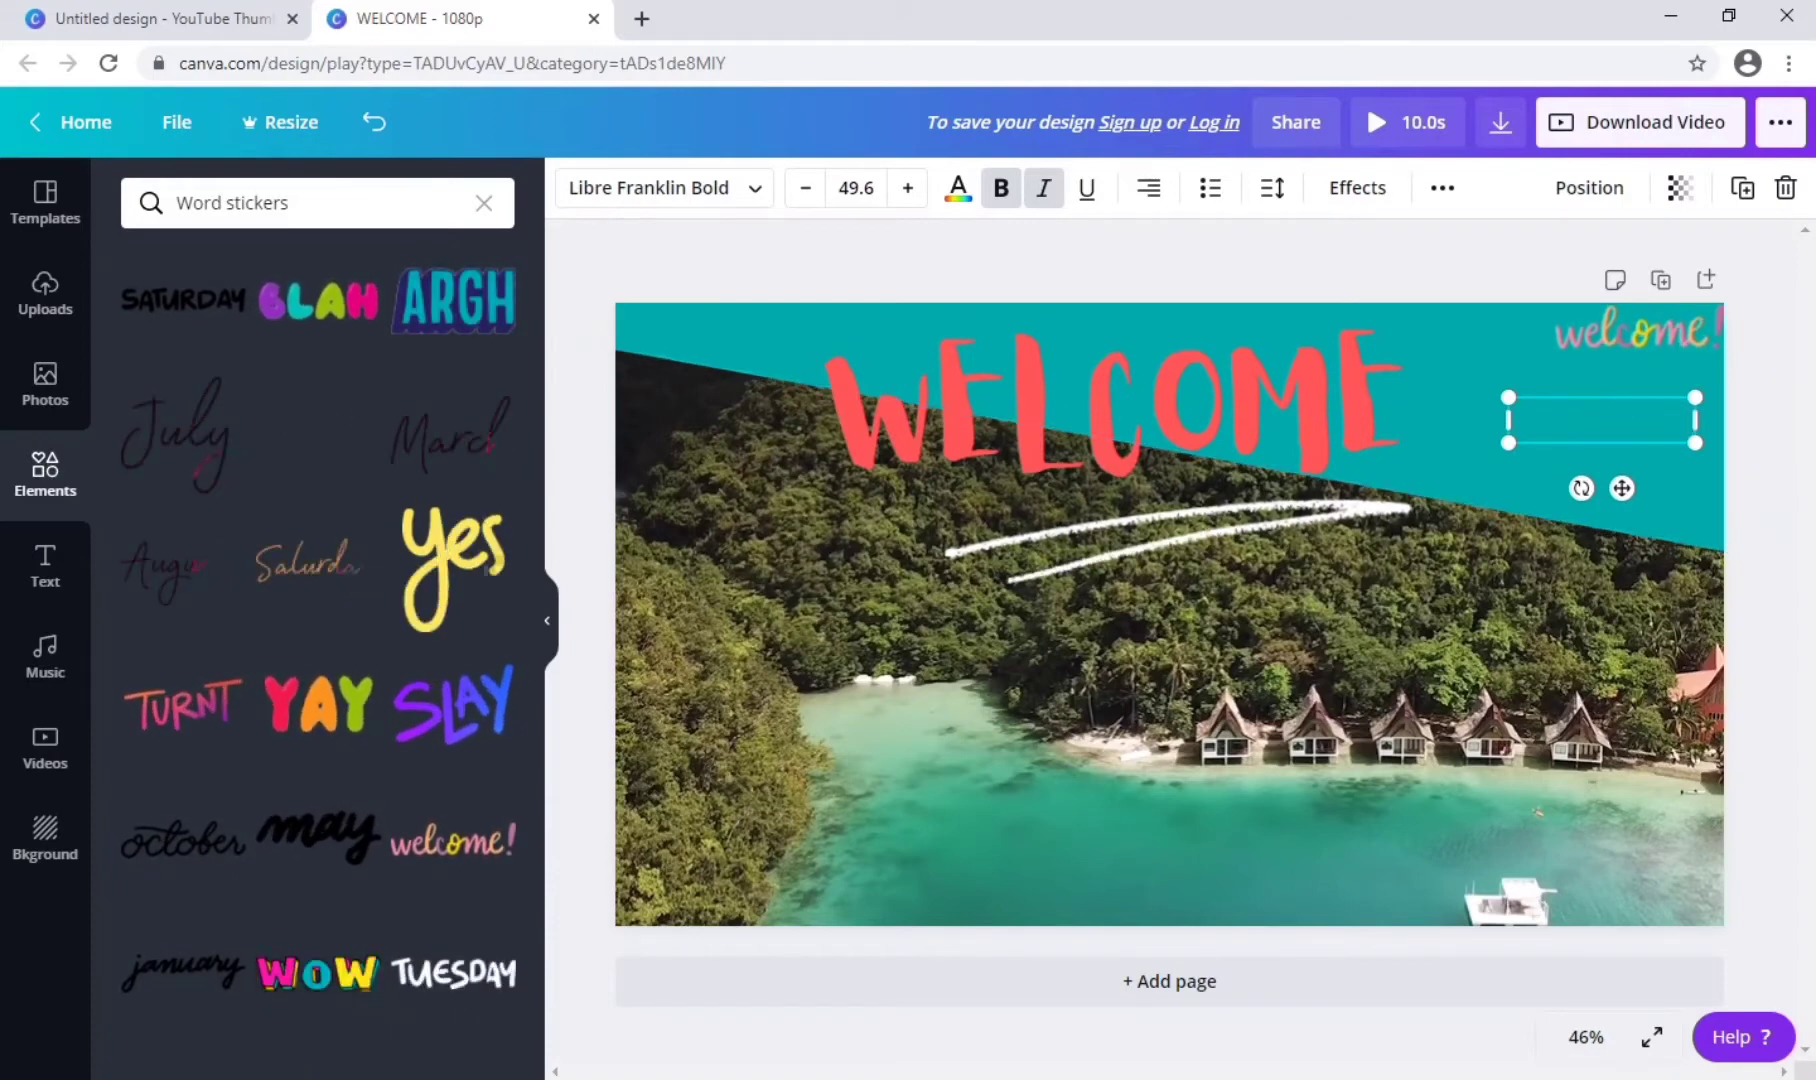
key(Escape)
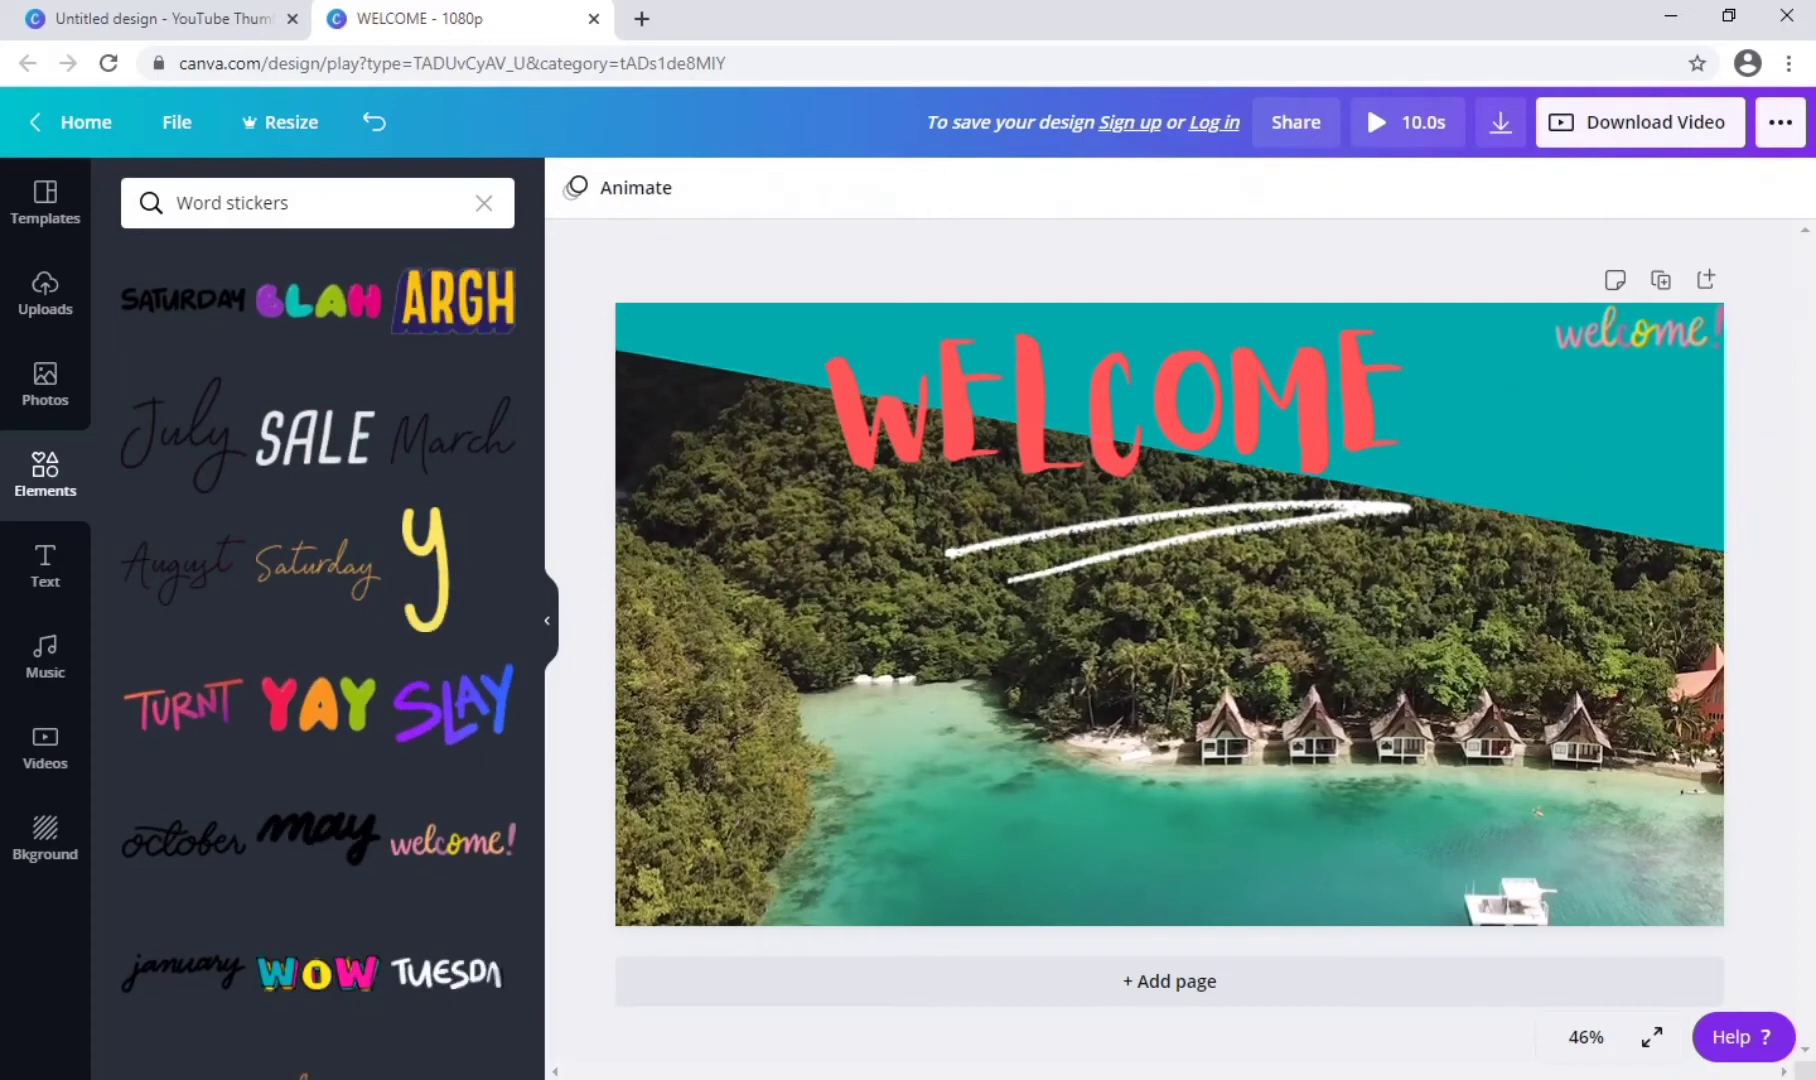
Rotate the teal diagonal band to a new angle and reselect it.
click(45, 382)
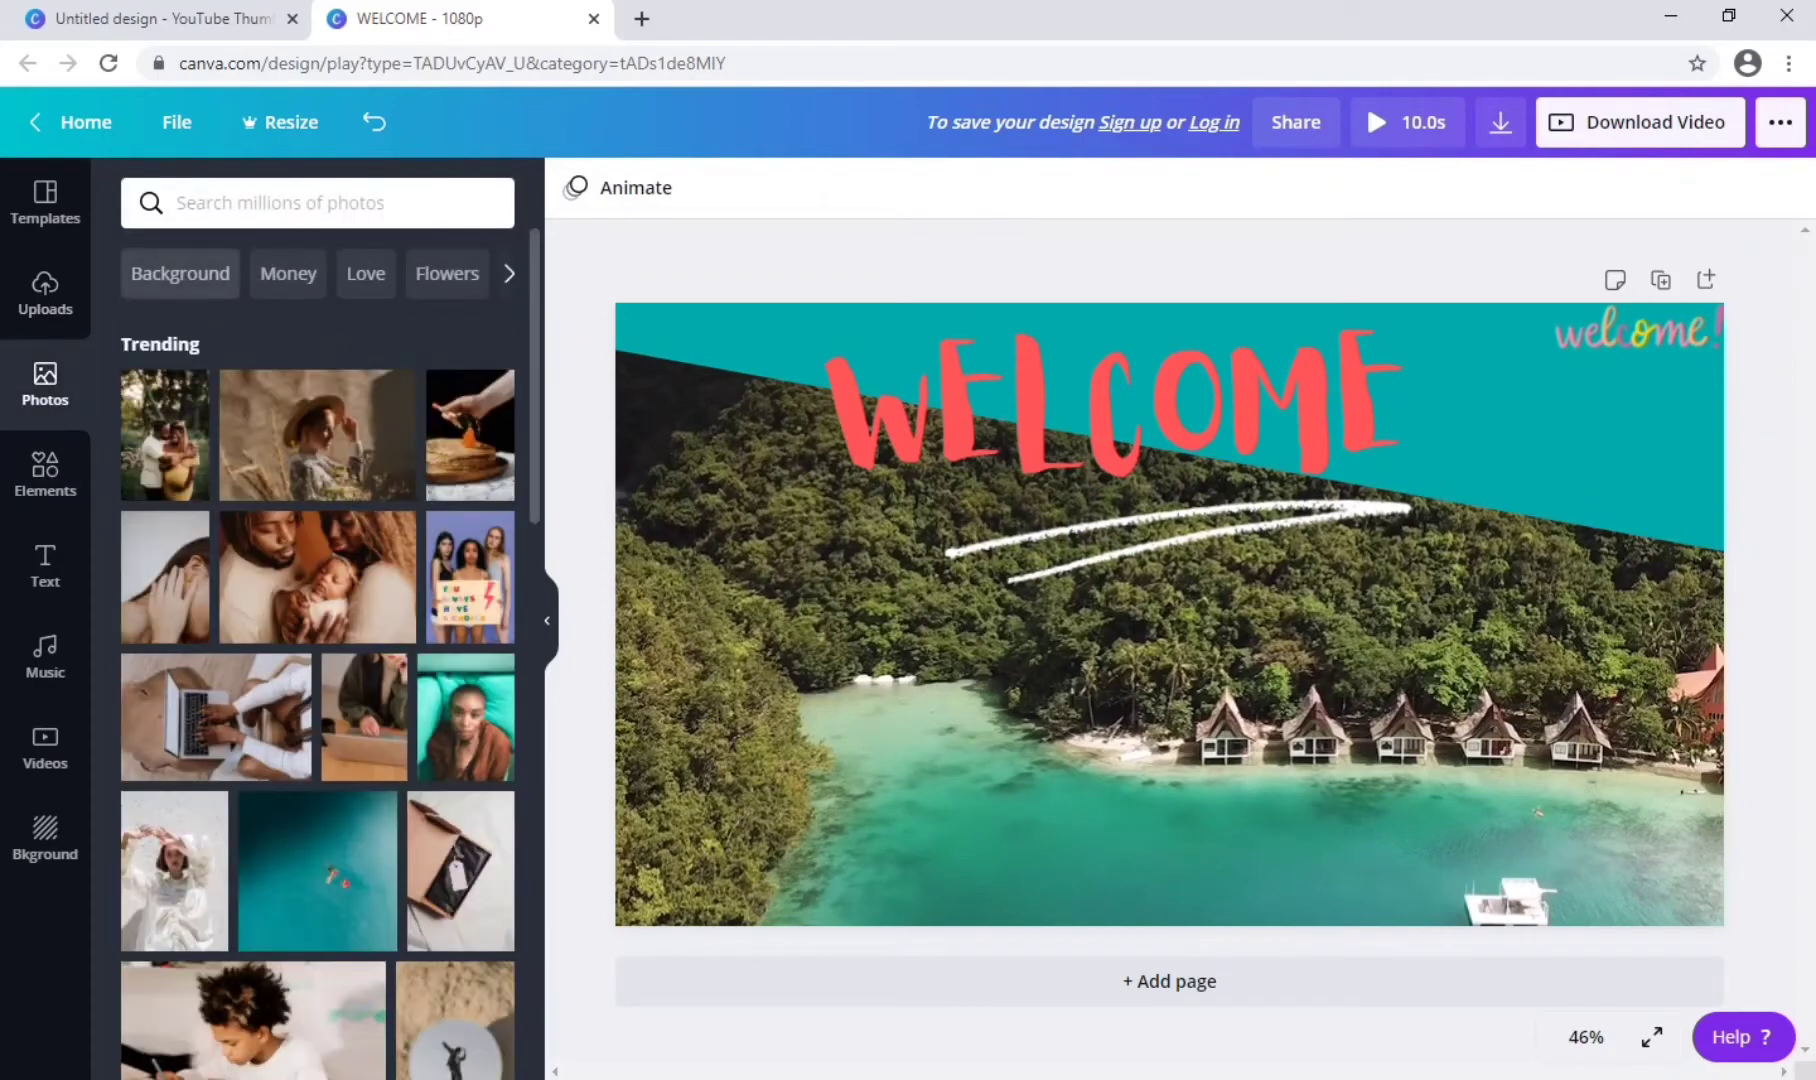
click(45, 473)
click(1170, 614)
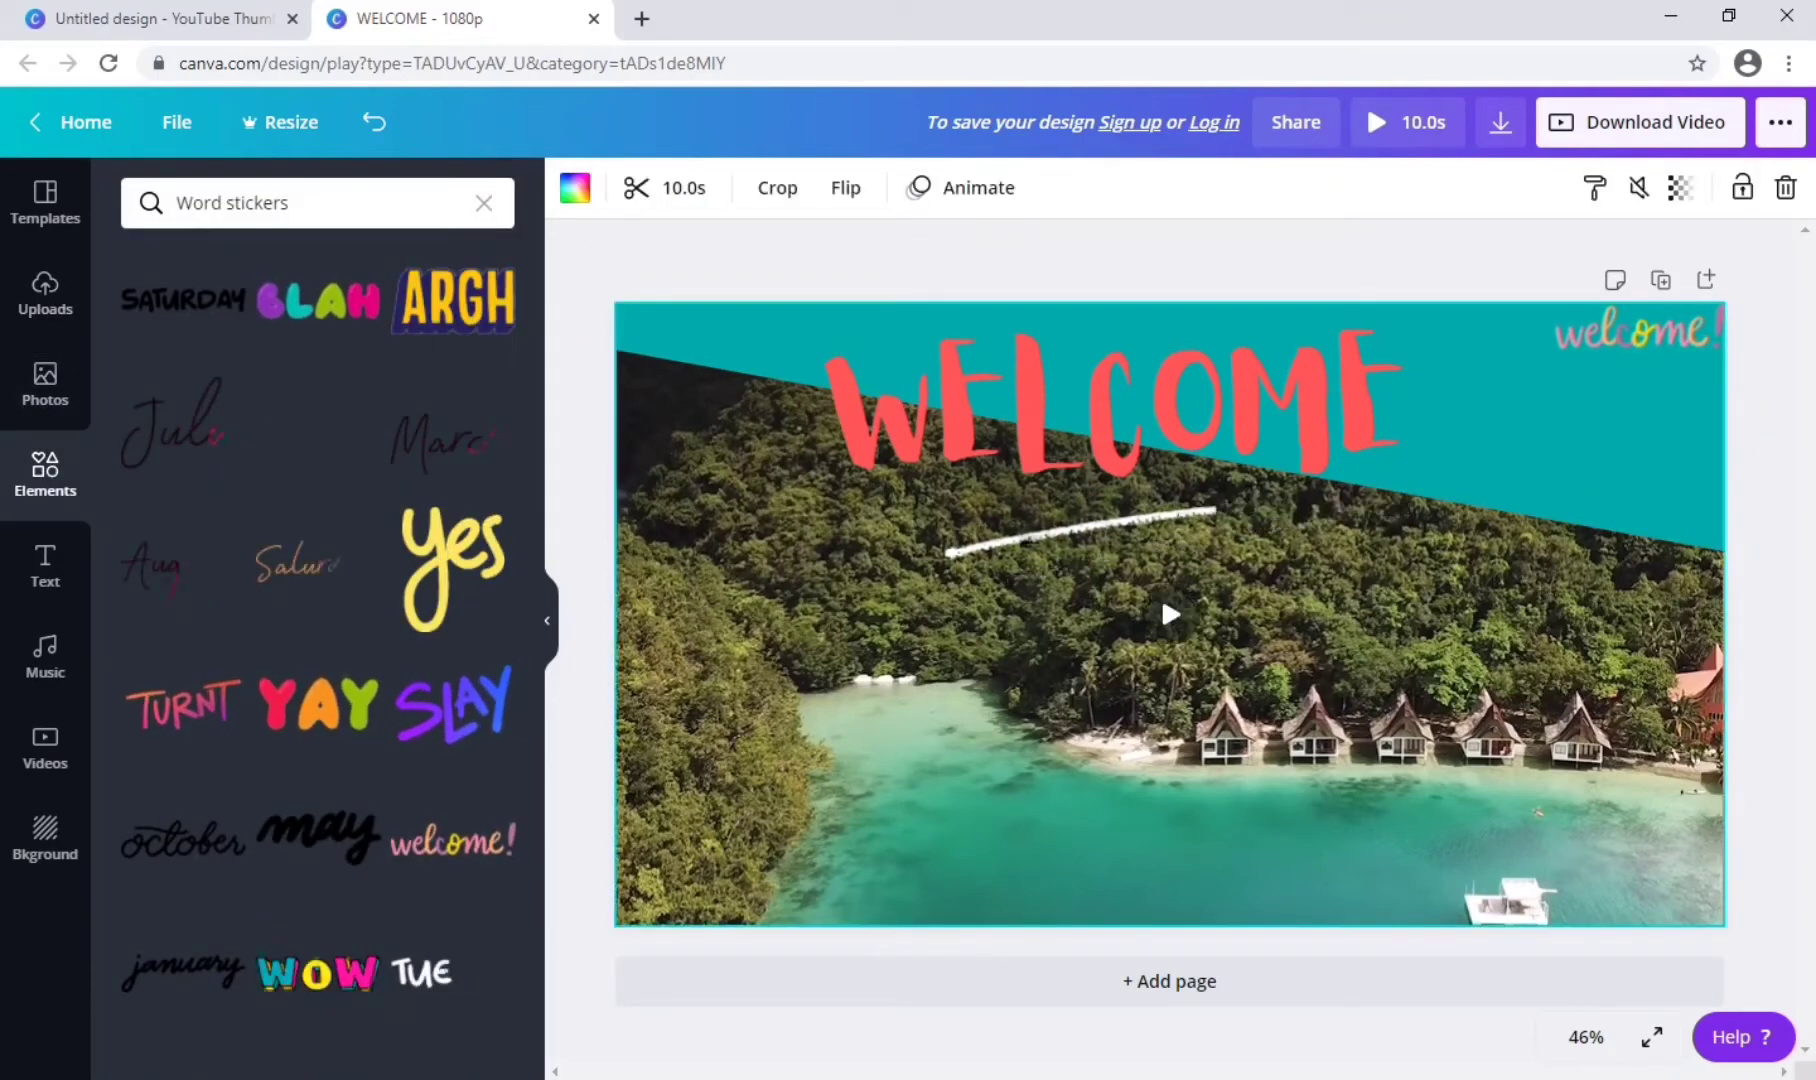
click(1500, 440)
drag(1156, 494, 1215, 556)
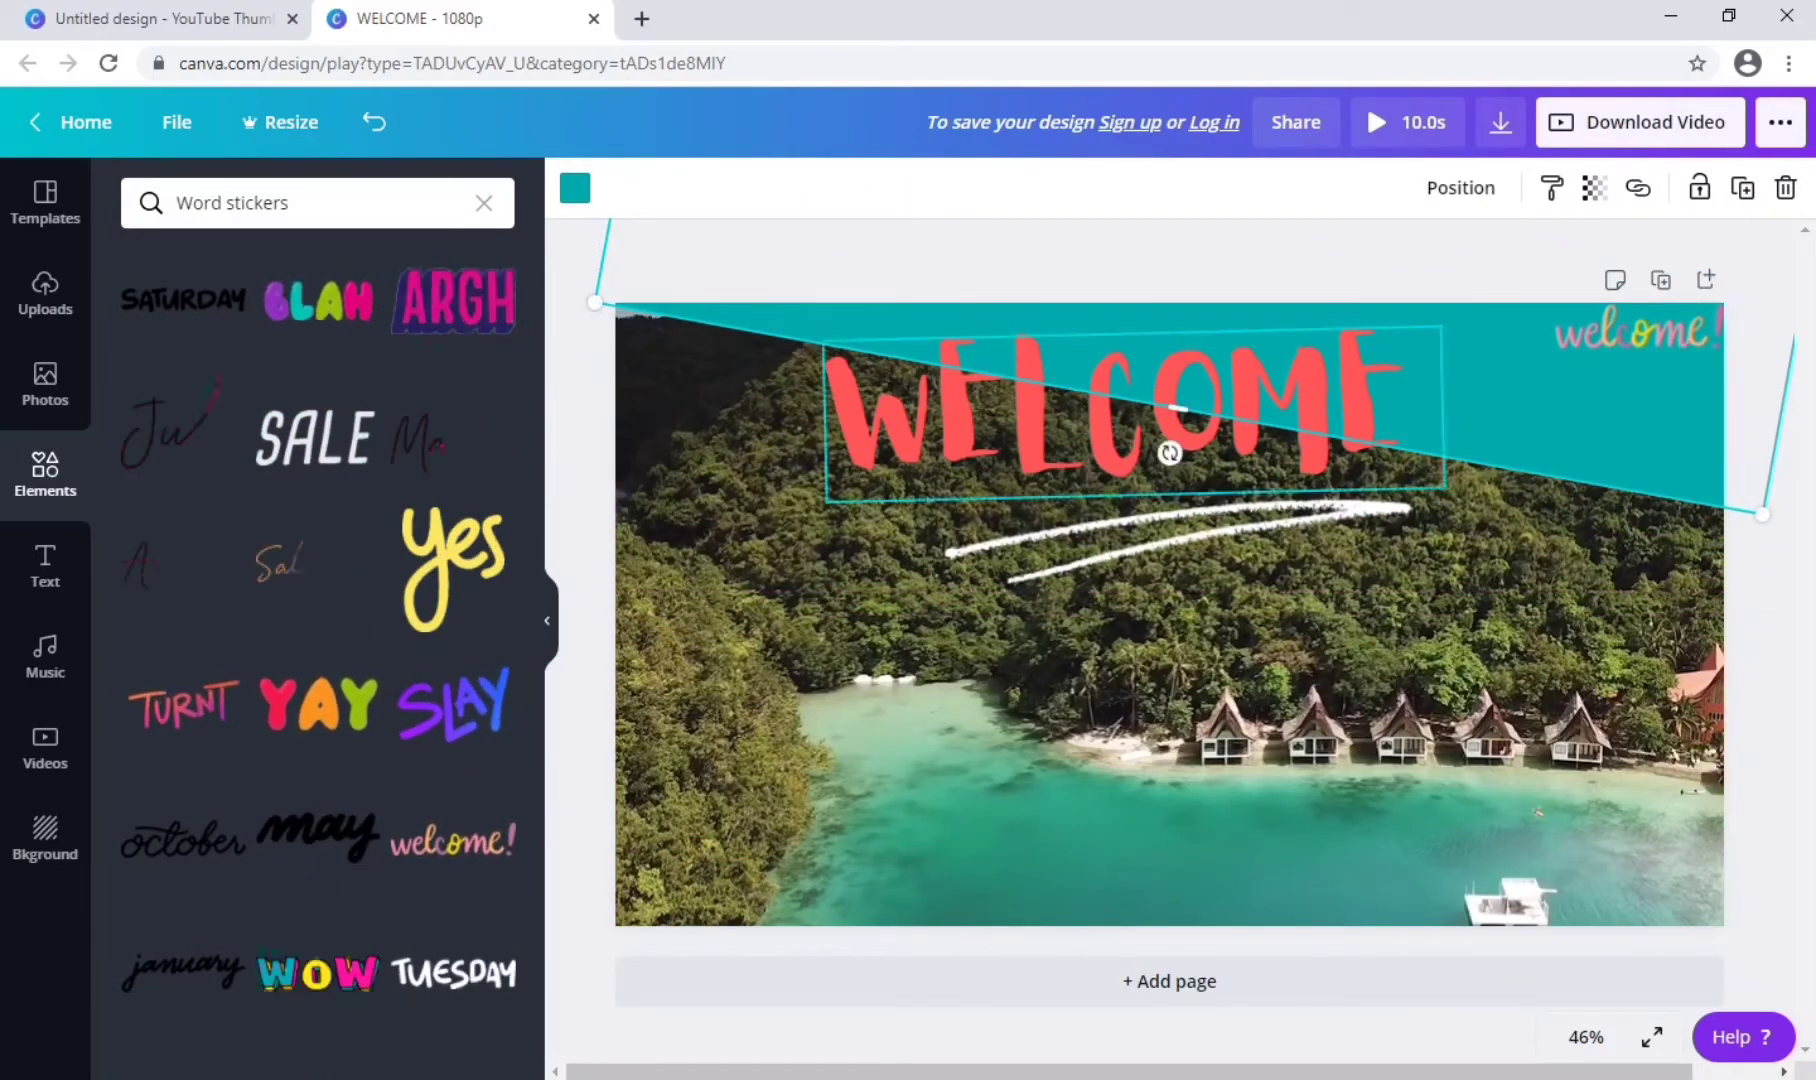
click(1169, 454)
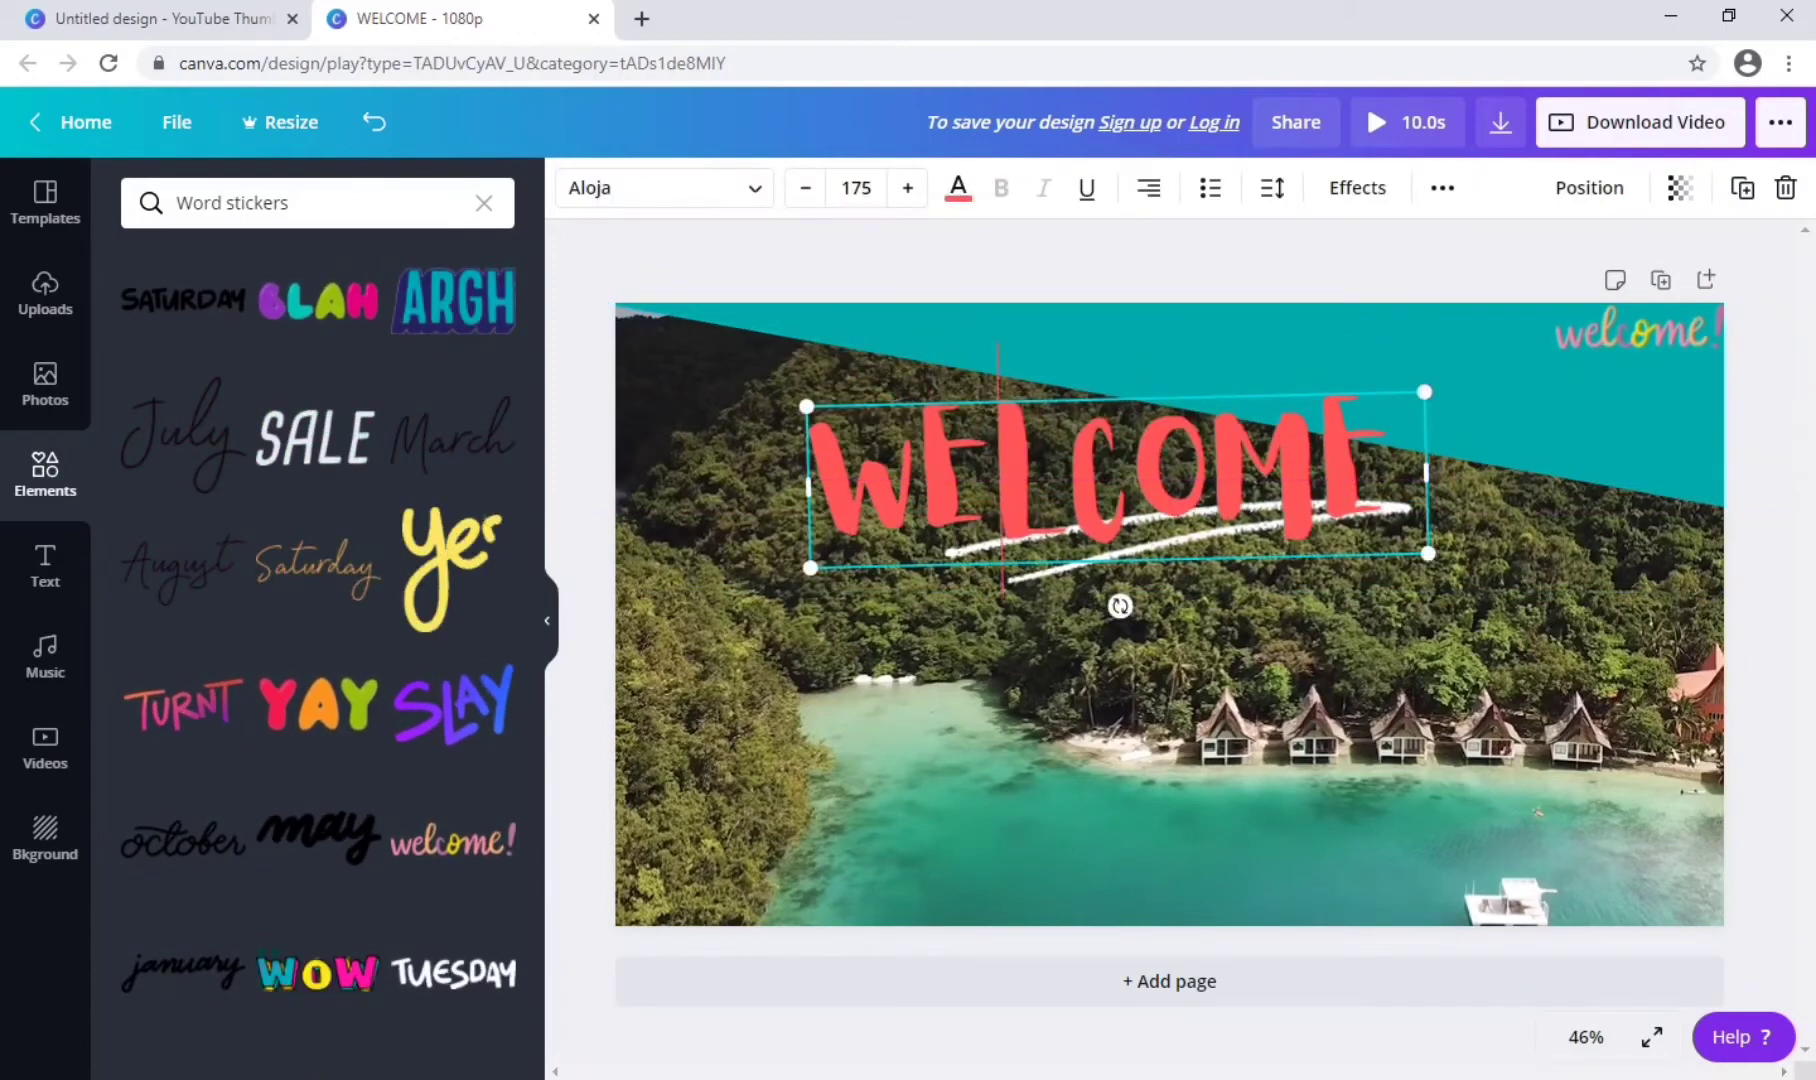
key(Tab)
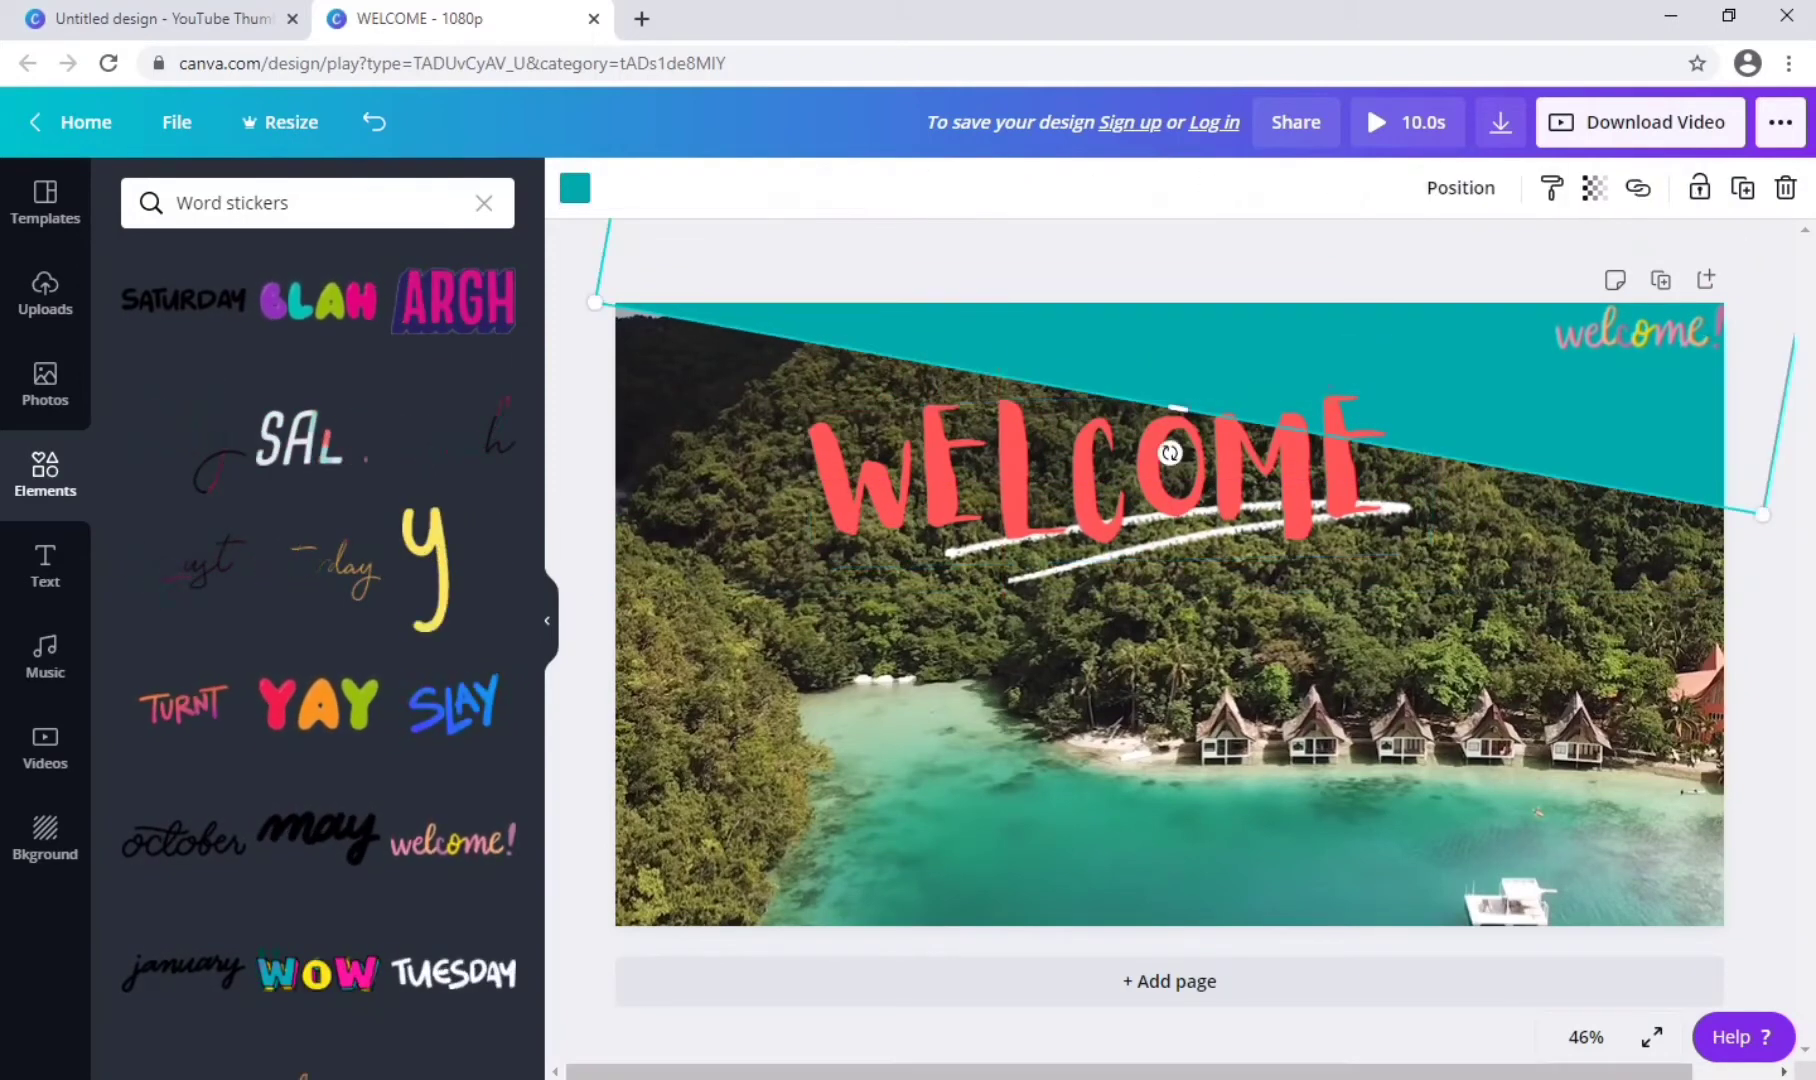
click(575, 187)
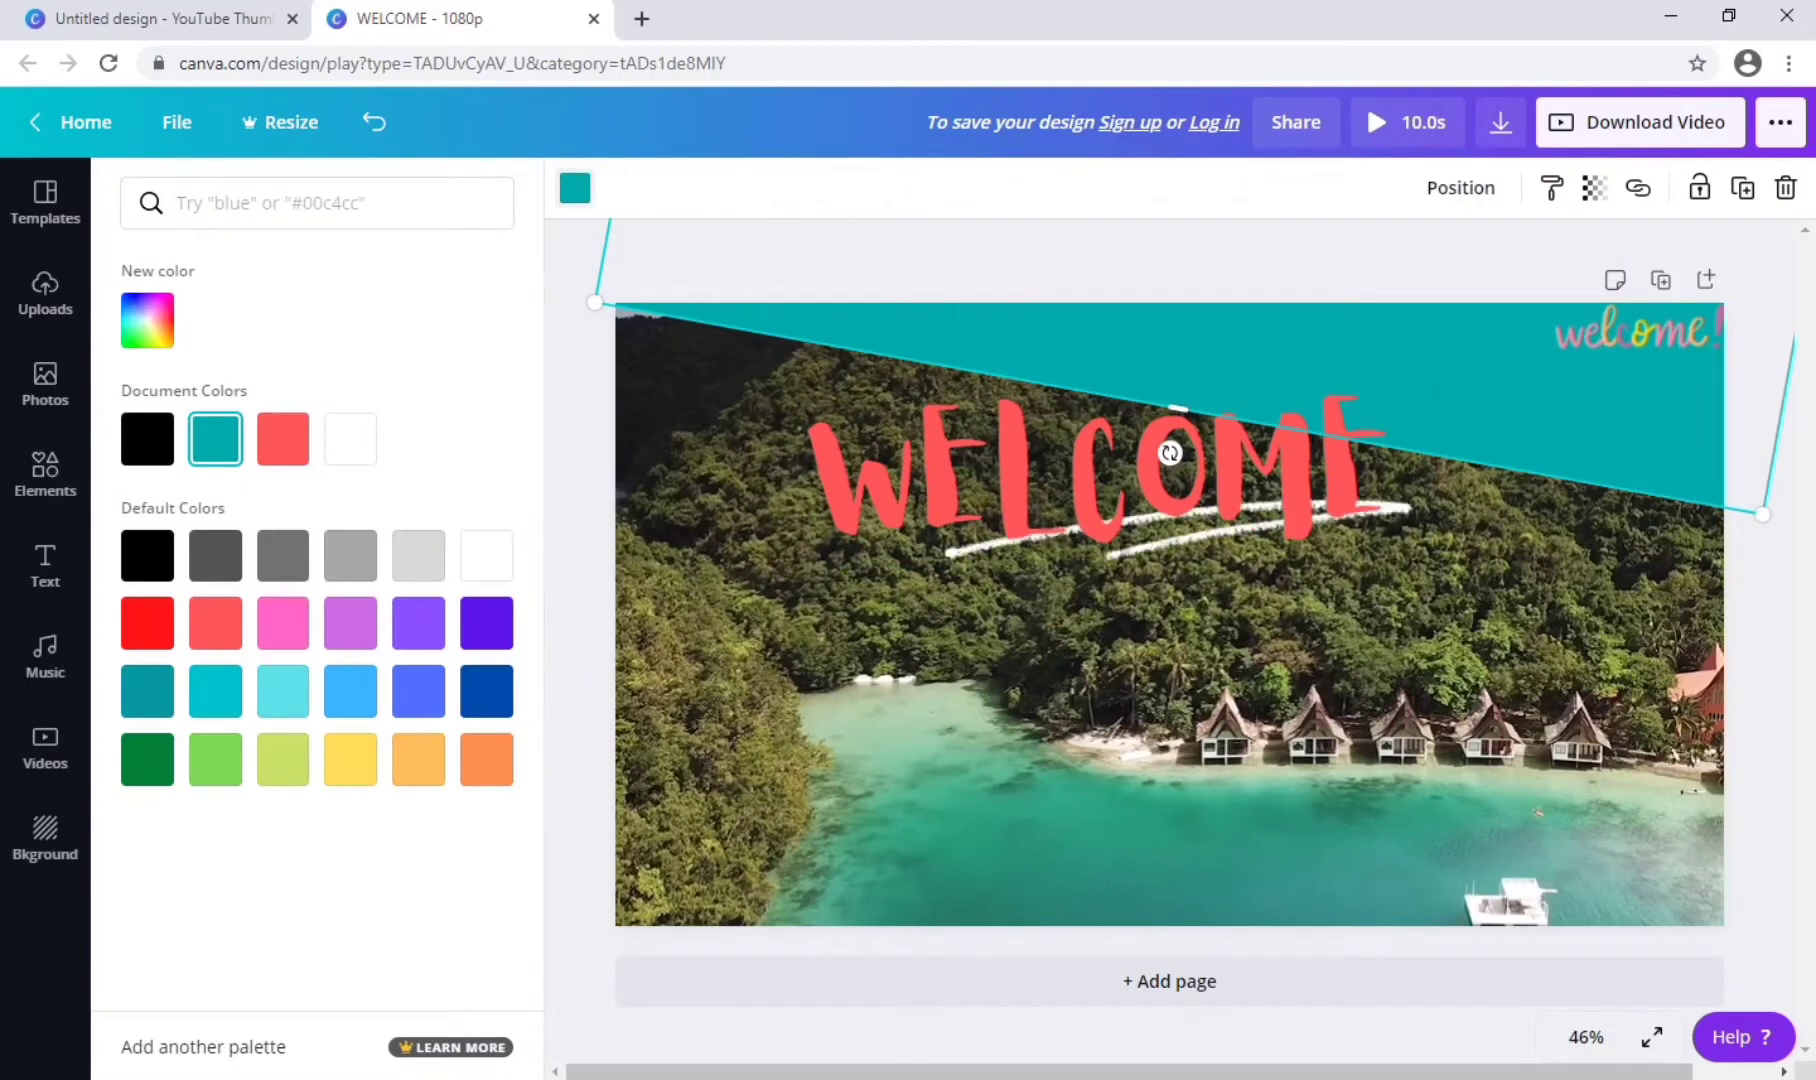
click(350, 622)
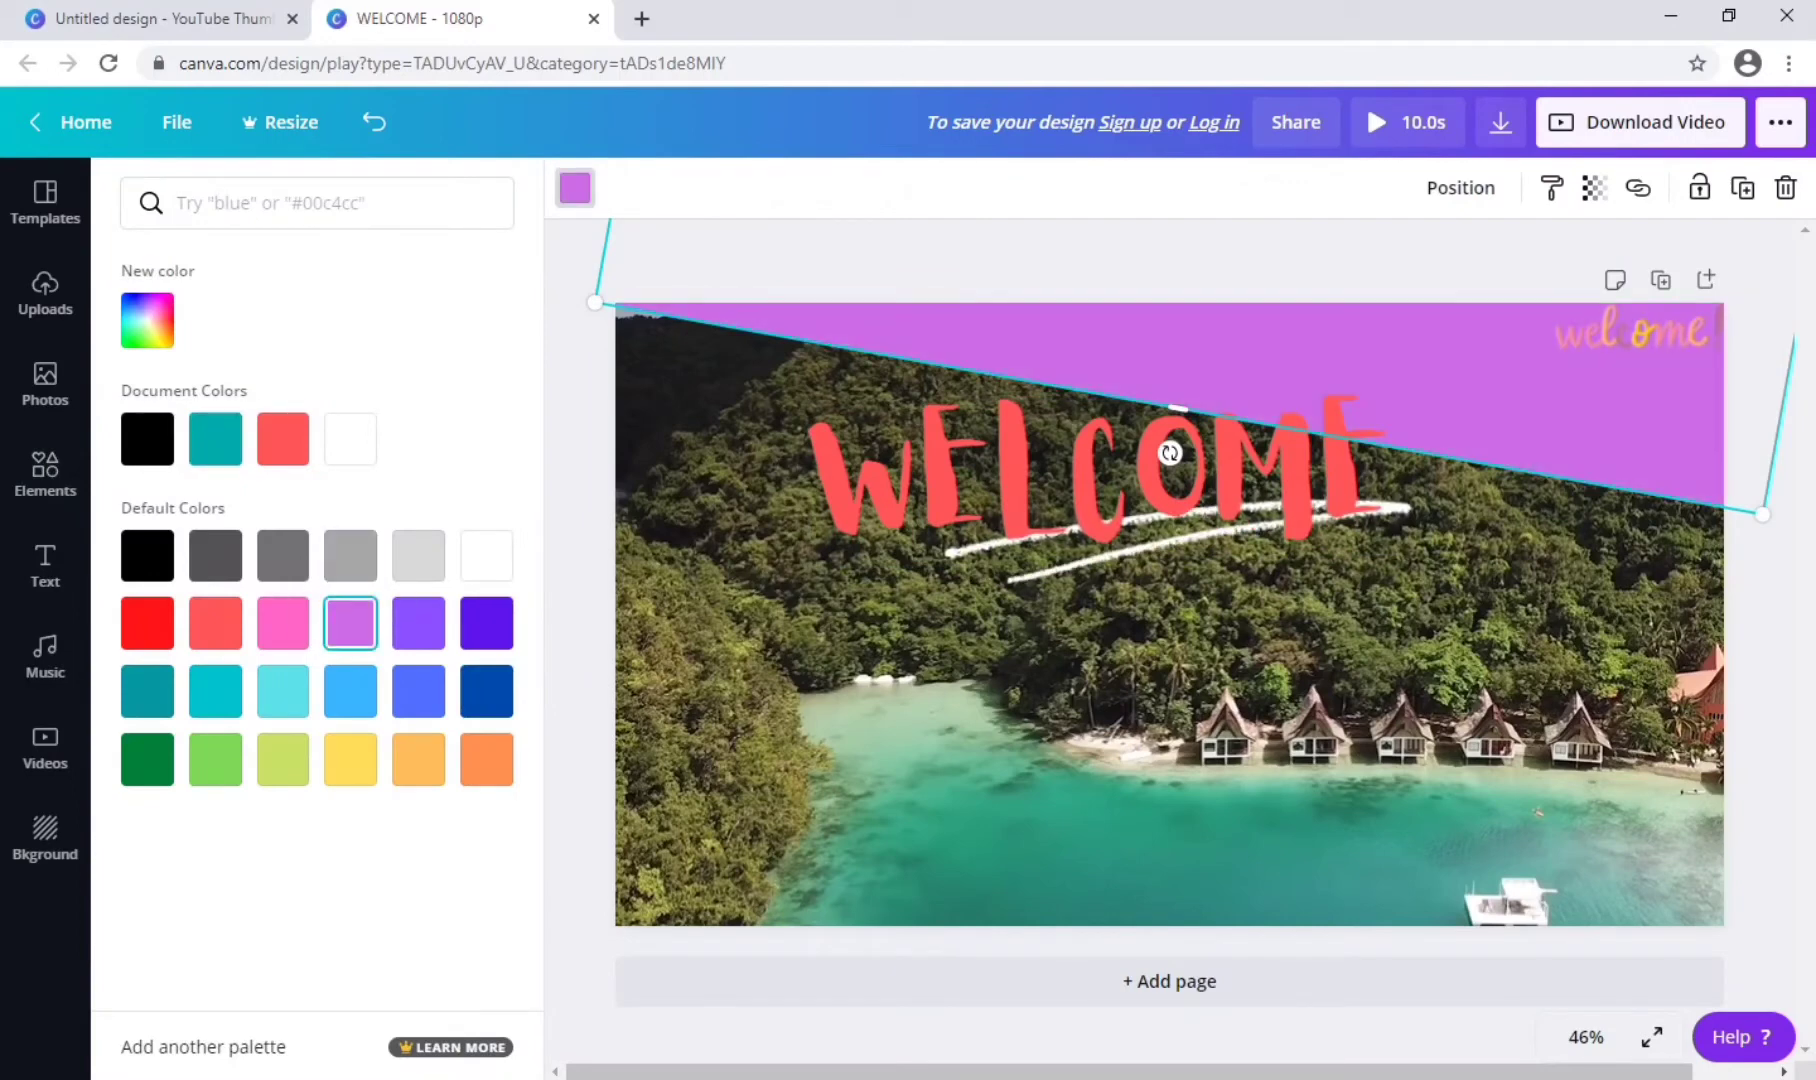
click(215, 438)
click(283, 690)
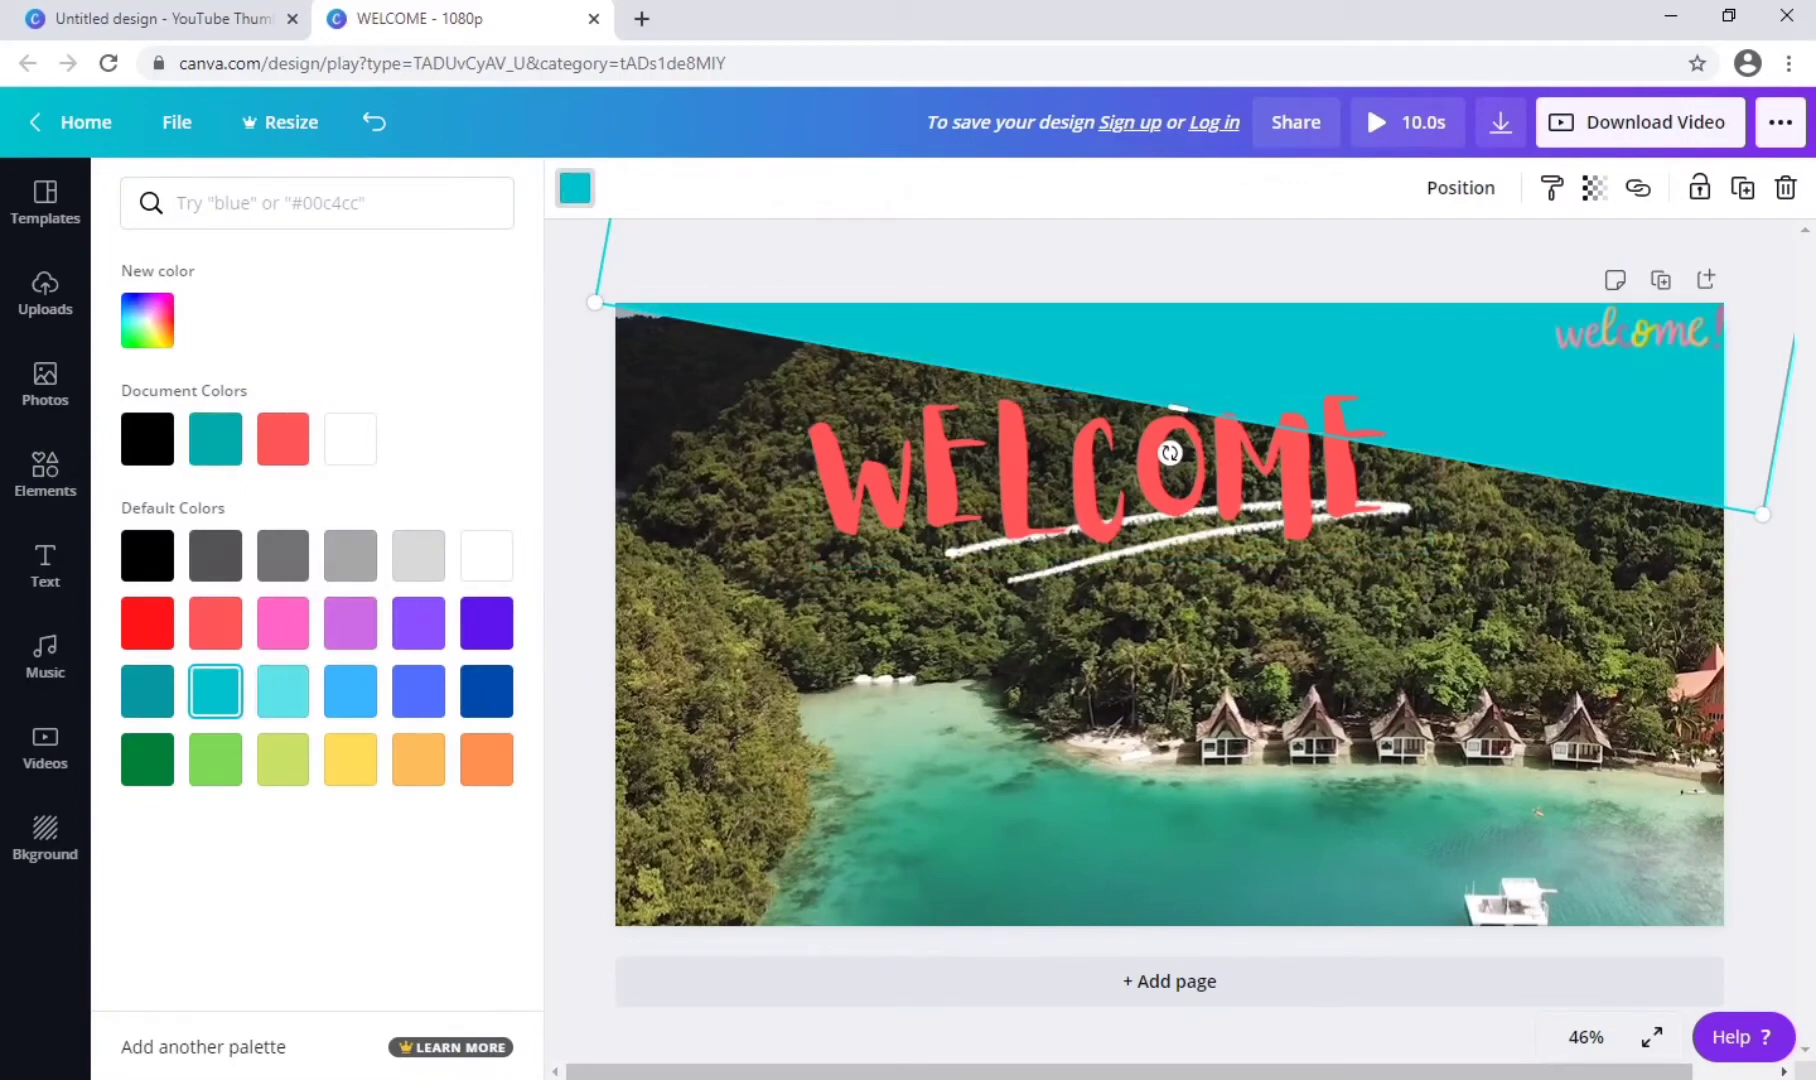
click(147, 690)
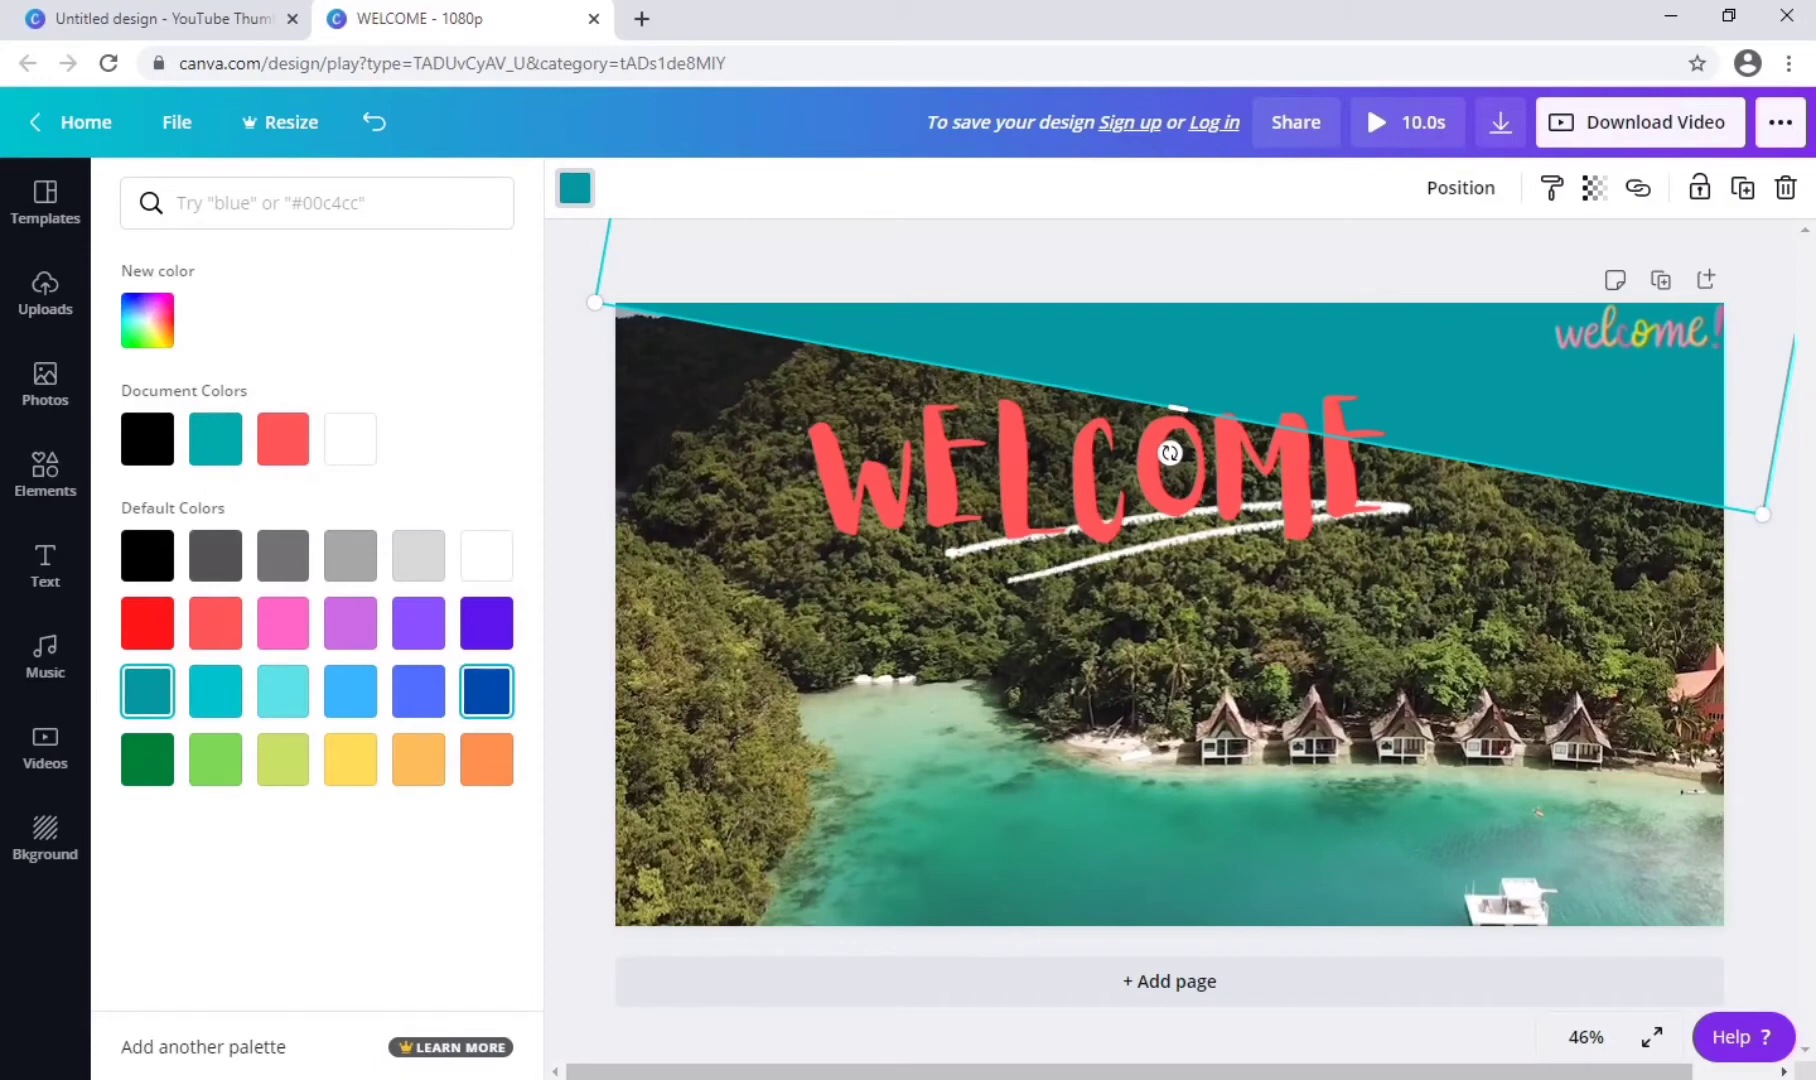
click(486, 690)
click(418, 690)
click(350, 690)
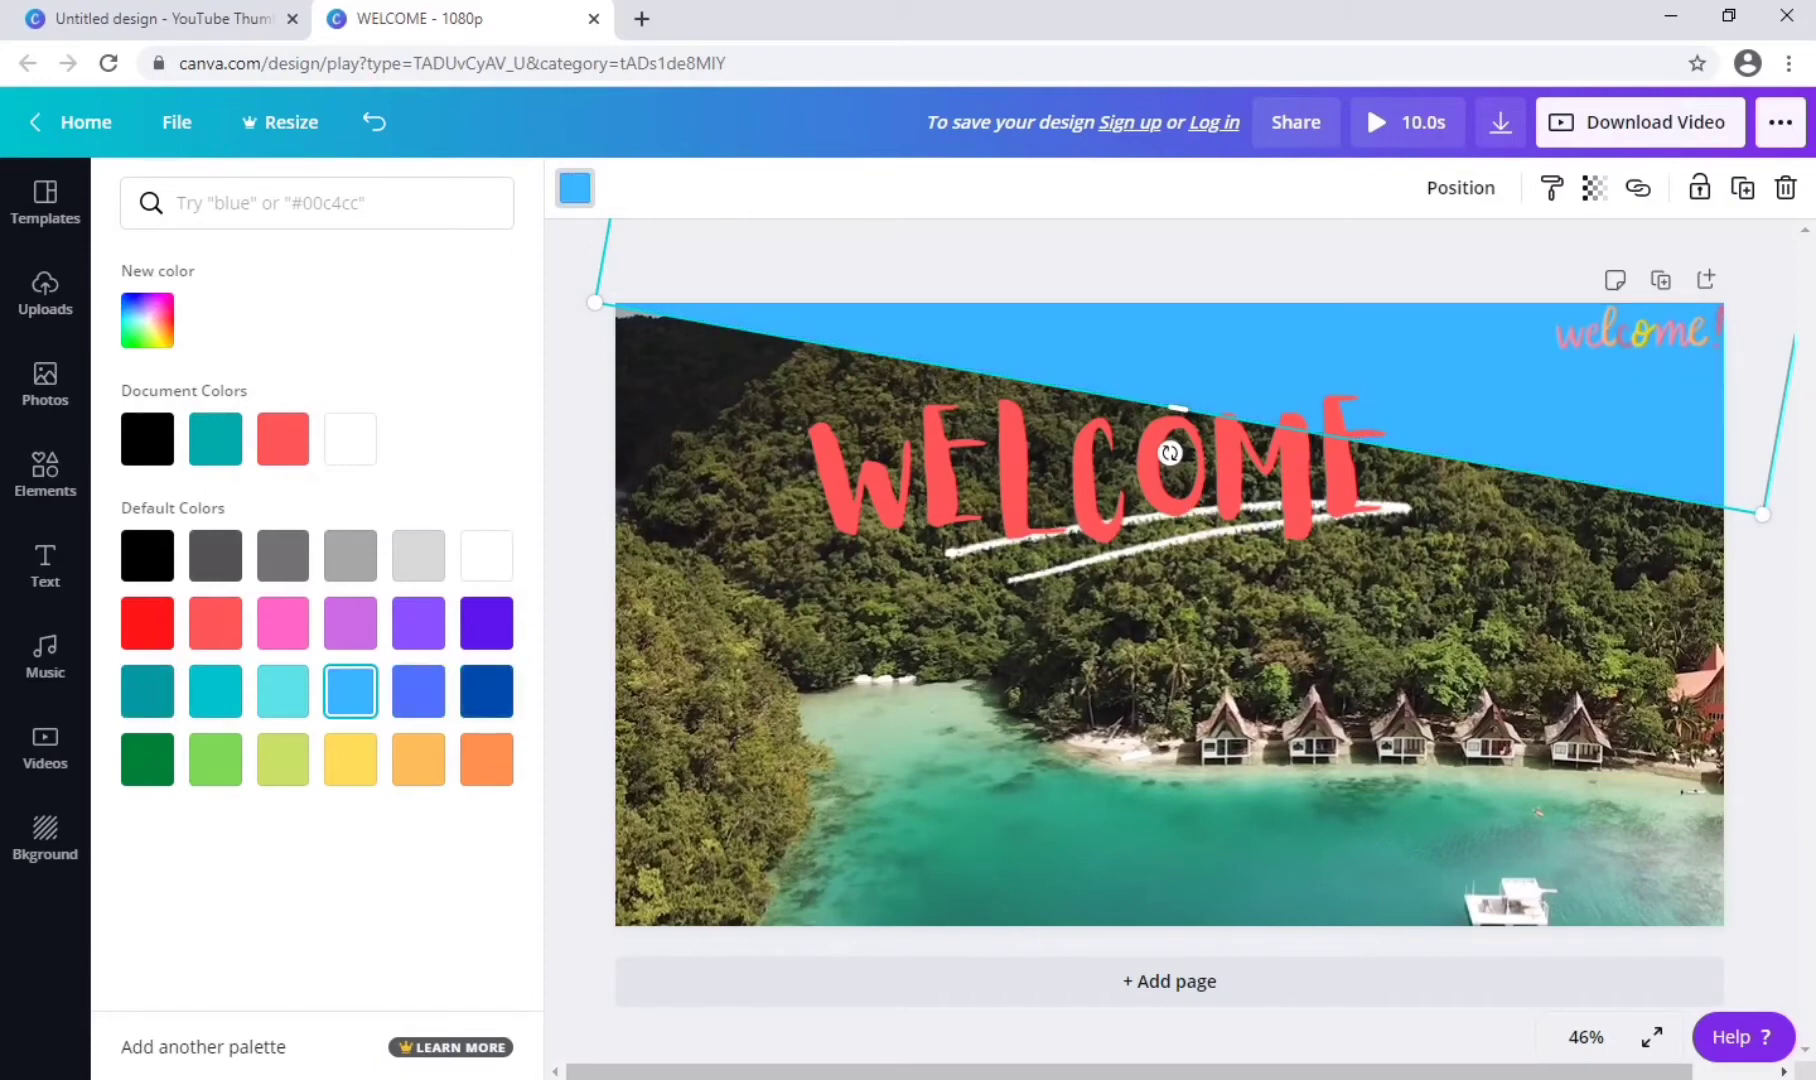
click(283, 690)
click(215, 690)
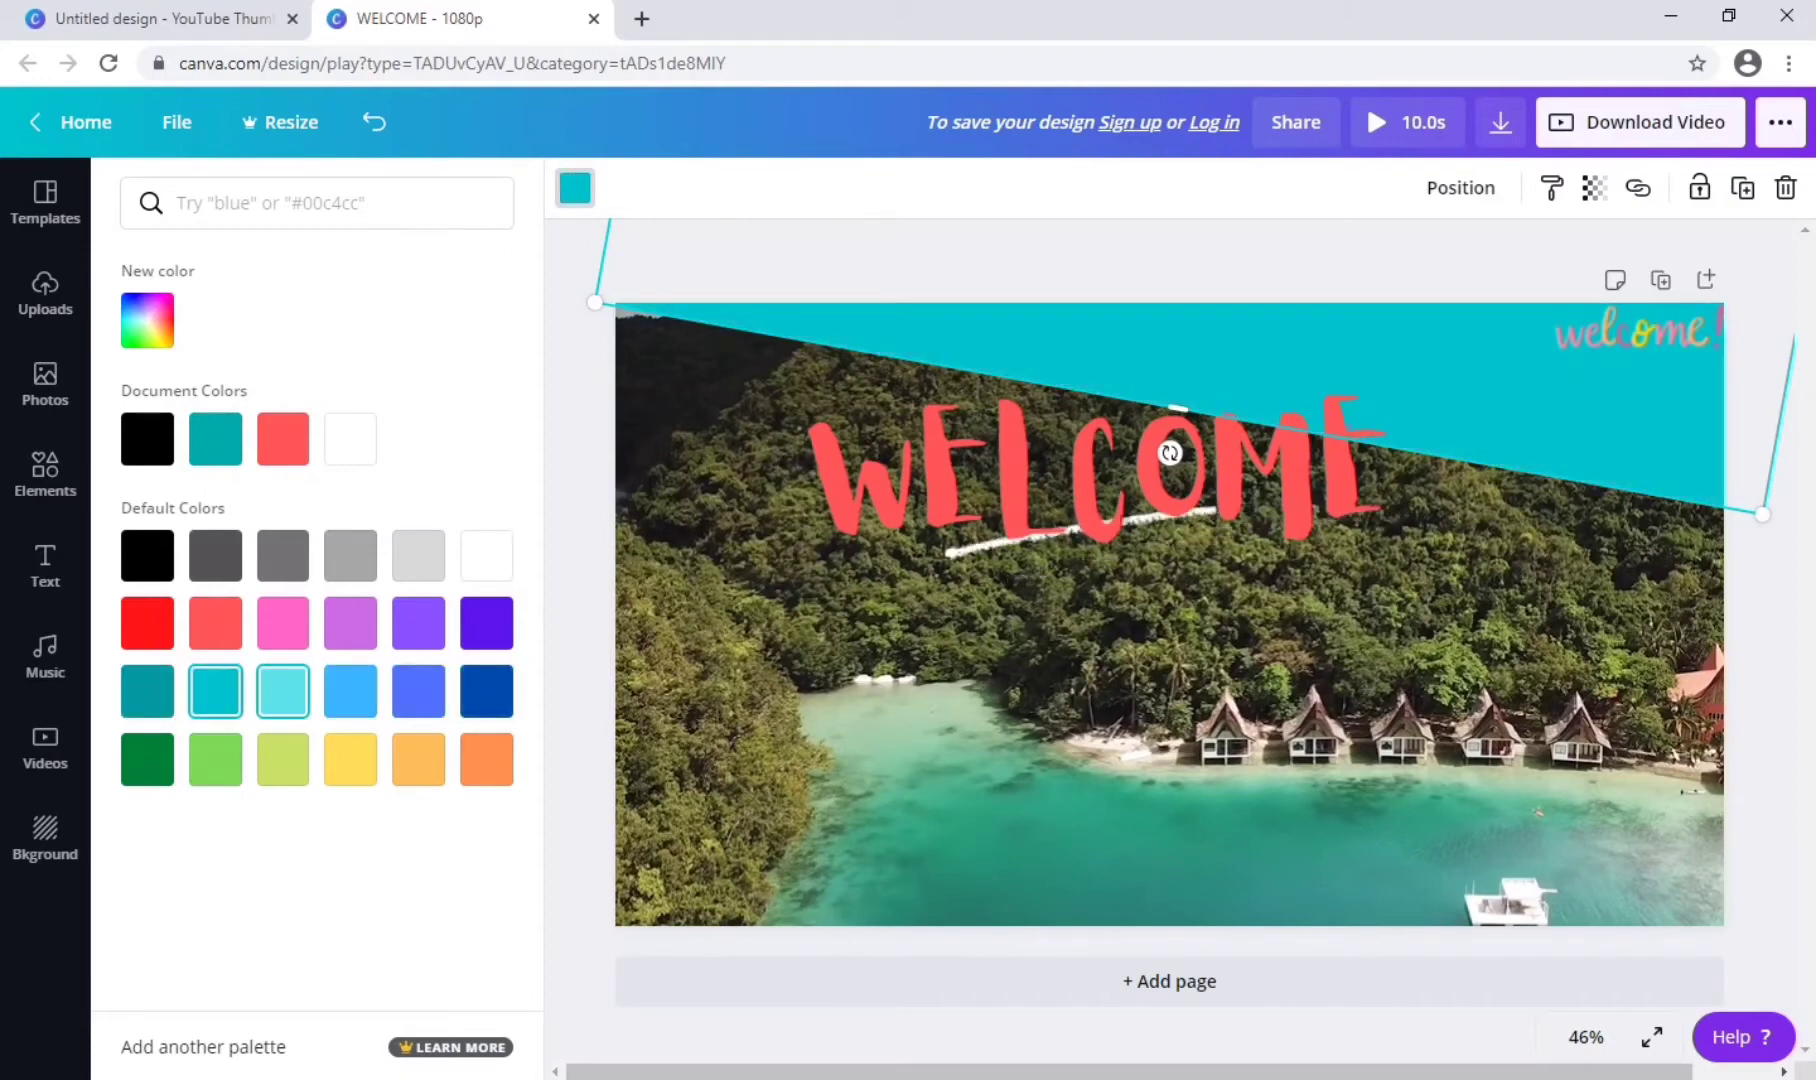
click(147, 690)
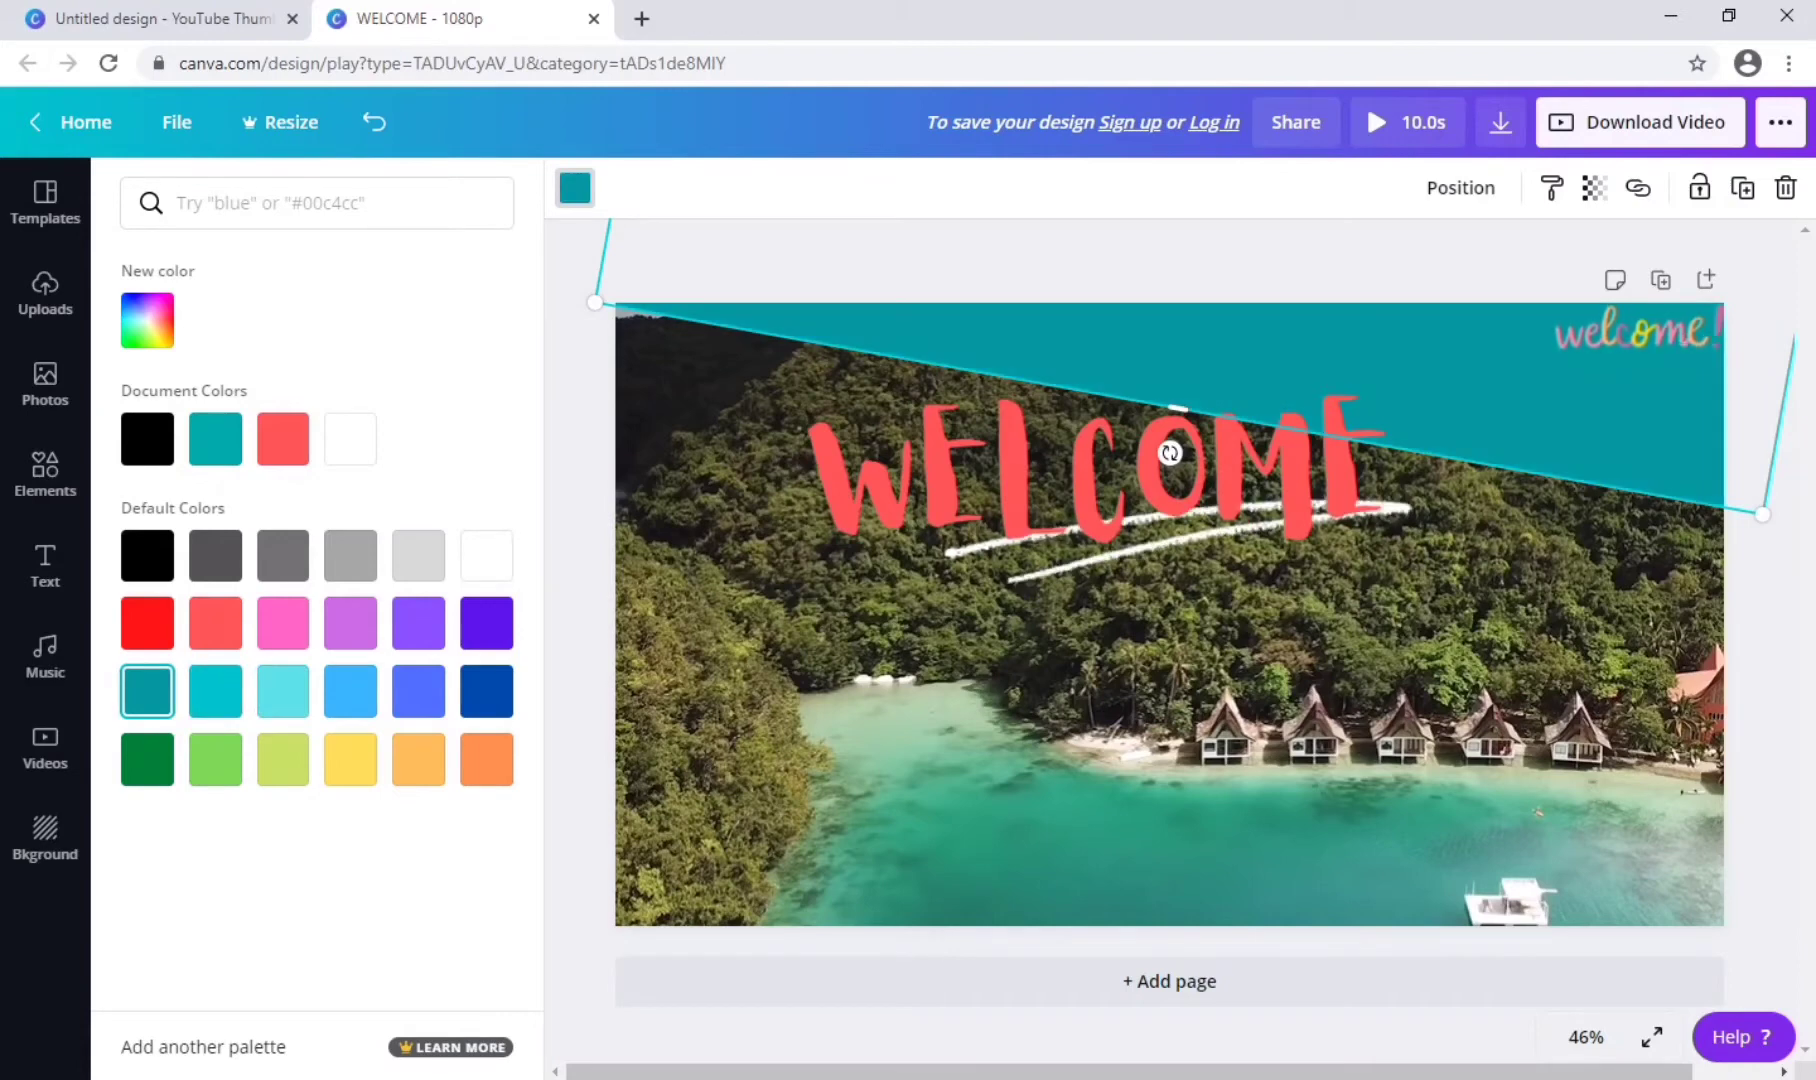
click(575, 187)
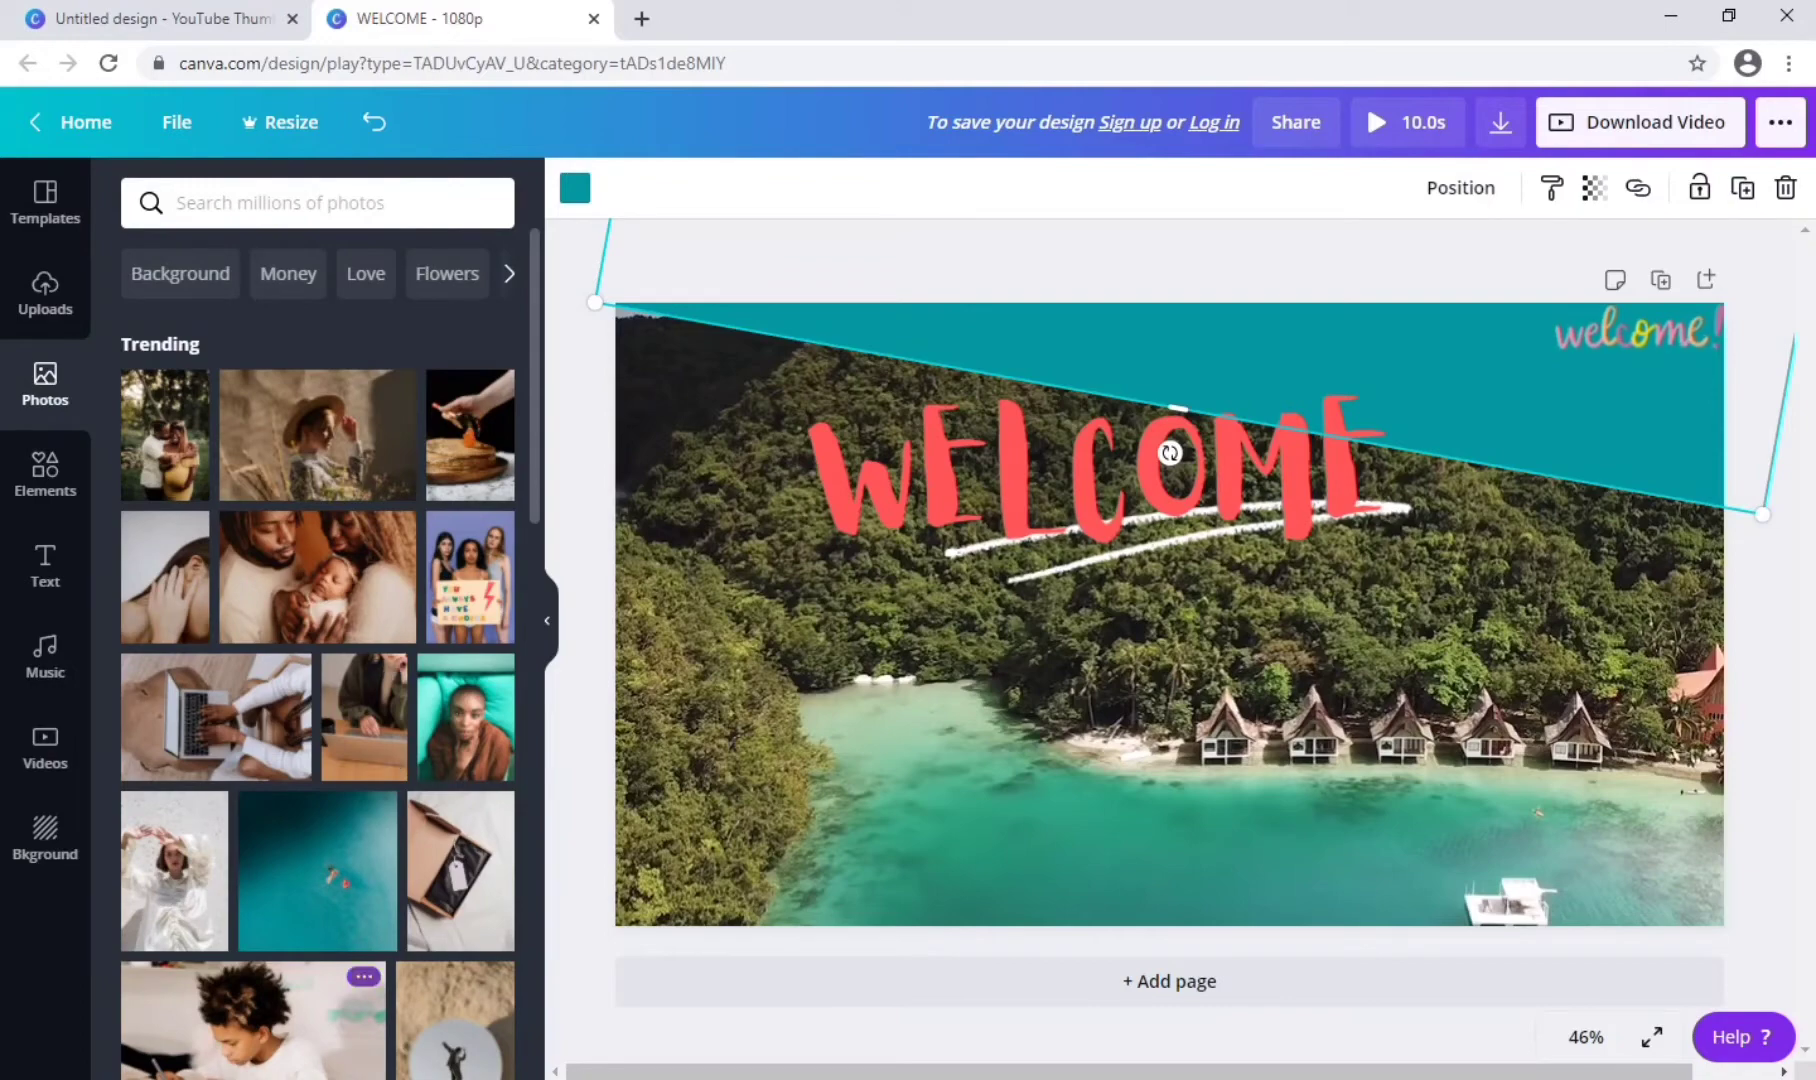
Browse the Music and Videos libraries, then list Arrow stickers in Elements.
key(Escape)
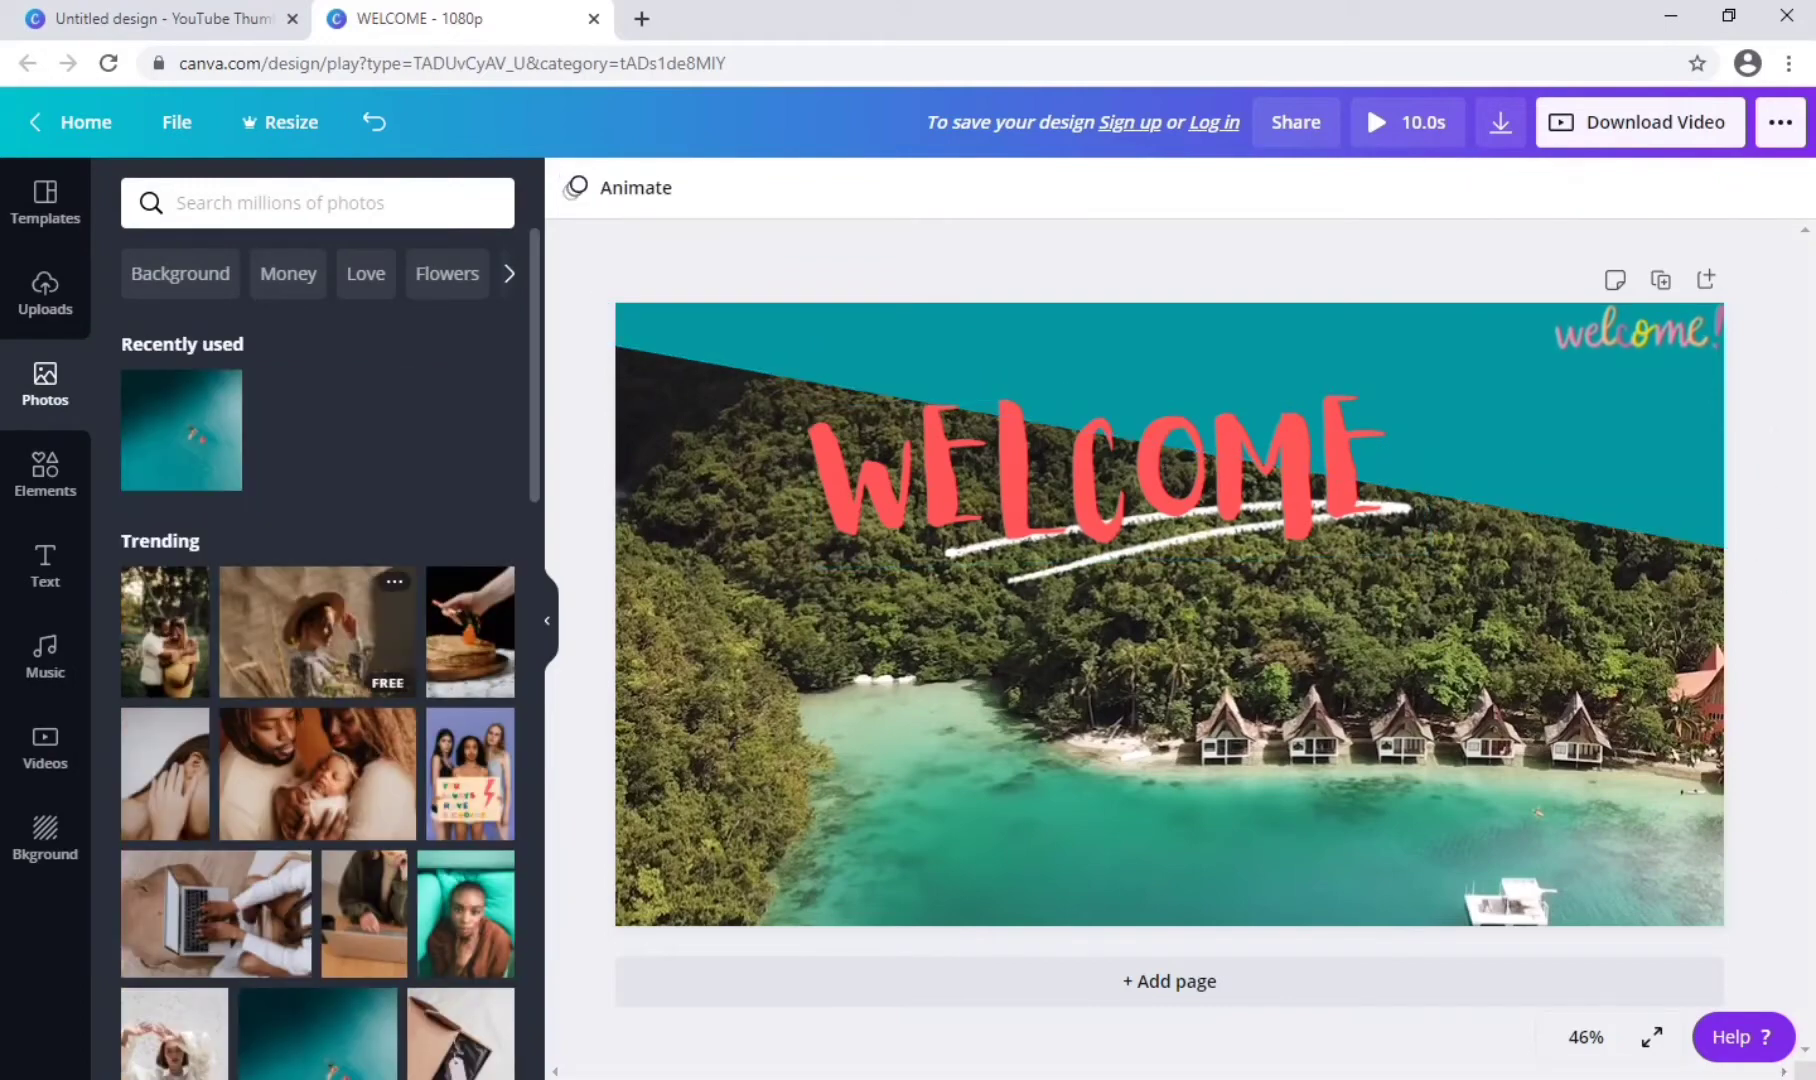
click(45, 565)
click(45, 655)
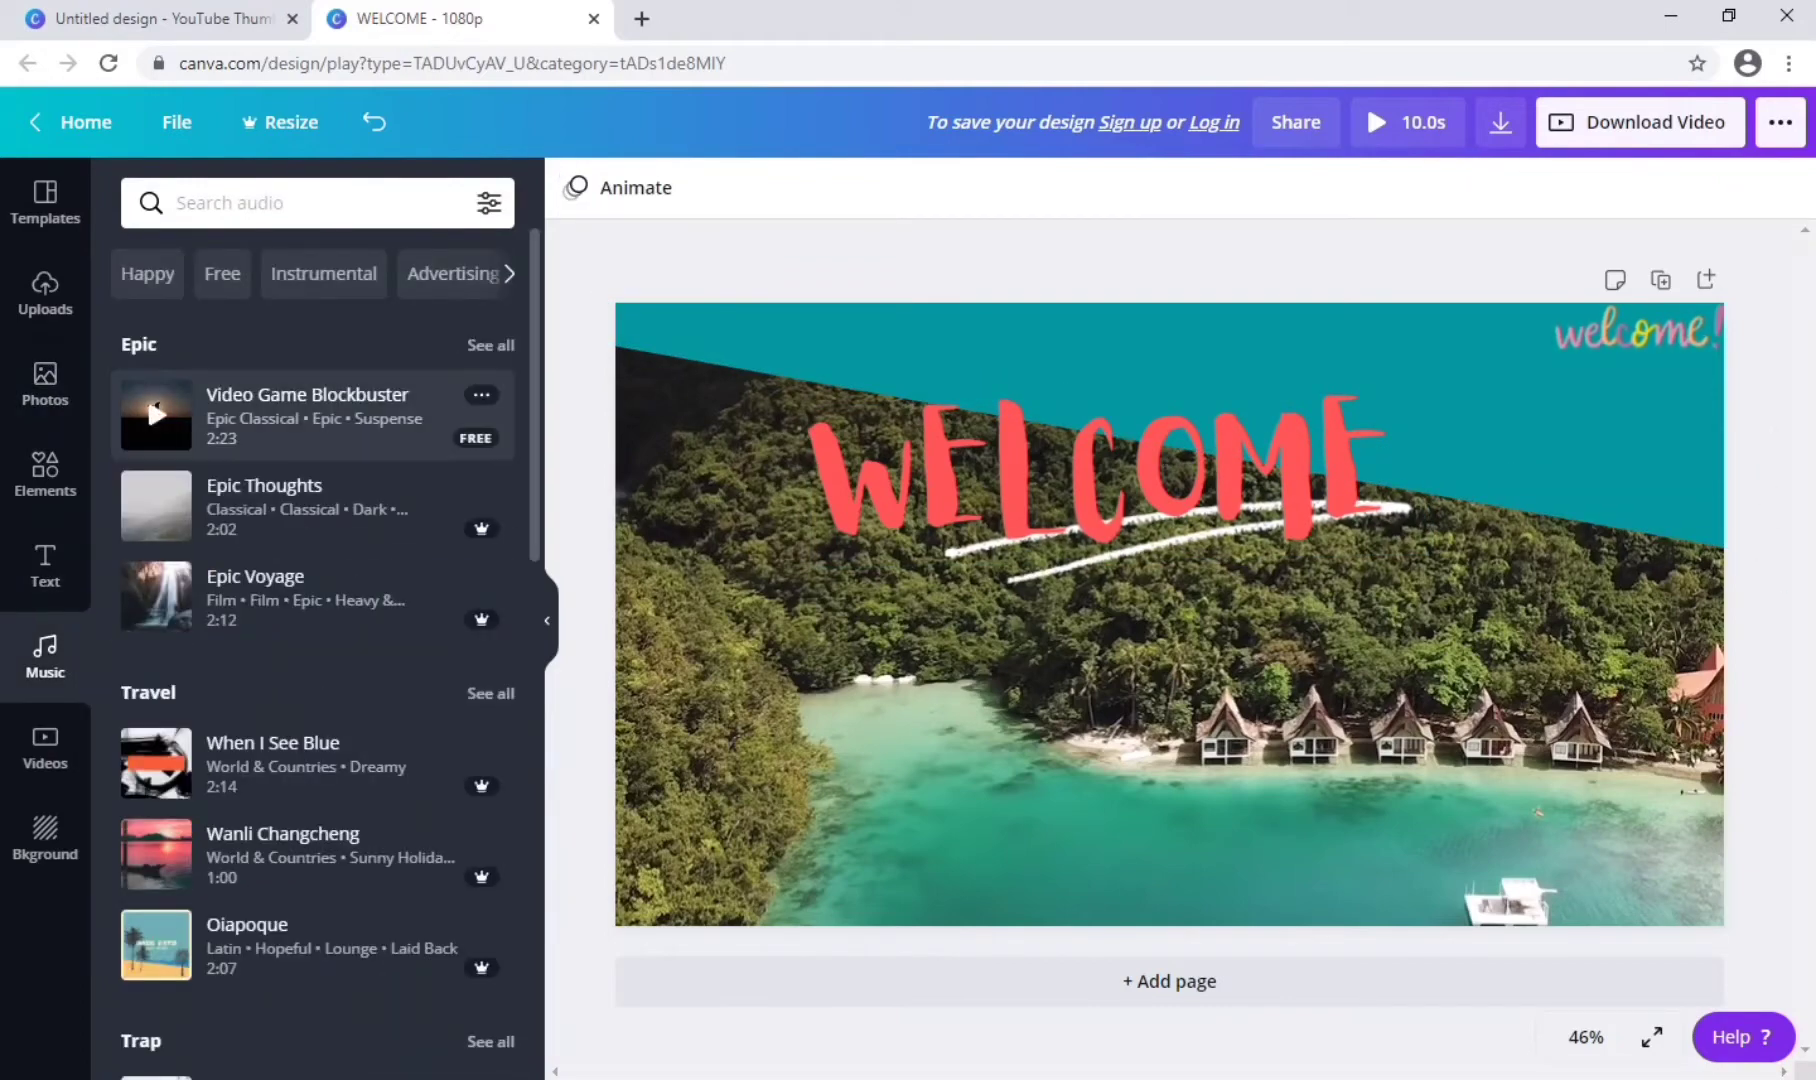
click(45, 745)
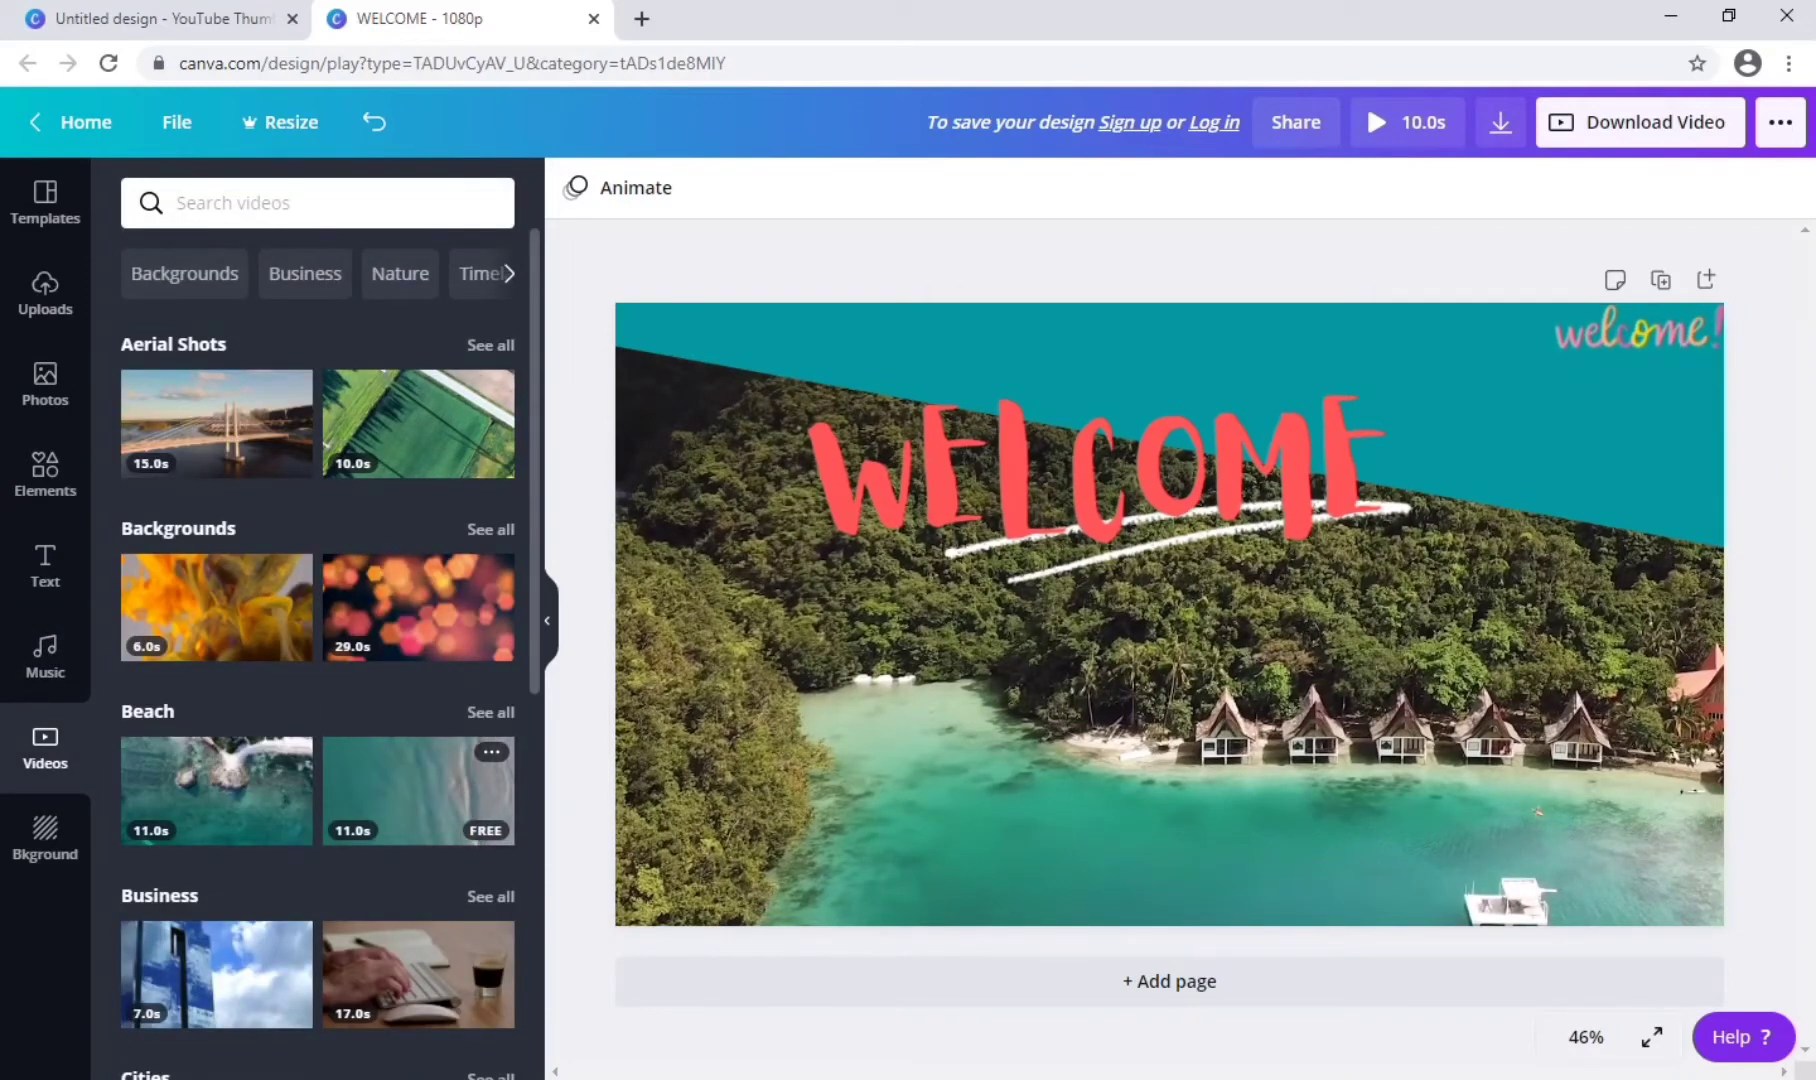
click(45, 472)
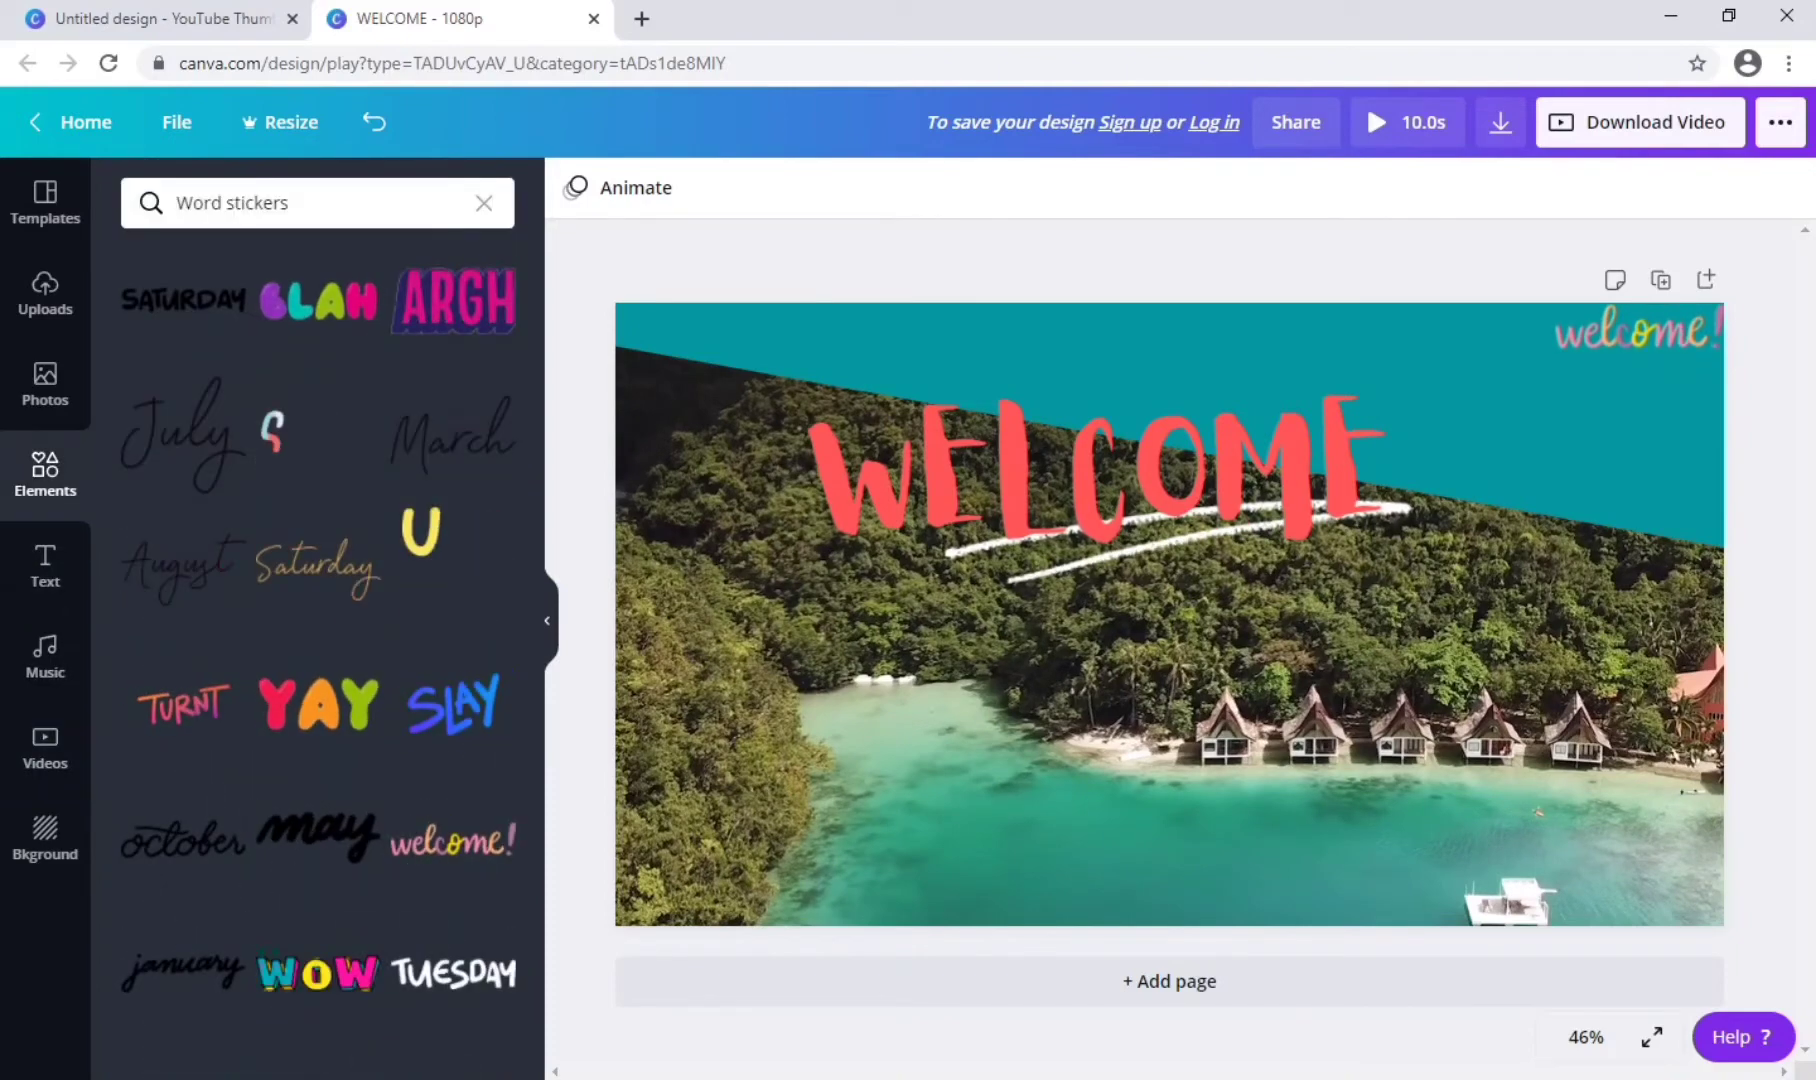
click(150, 202)
click(189, 268)
Add a pink curved arrow sticker and shrink it to a small size.
scroll(318, 700, down, 2)
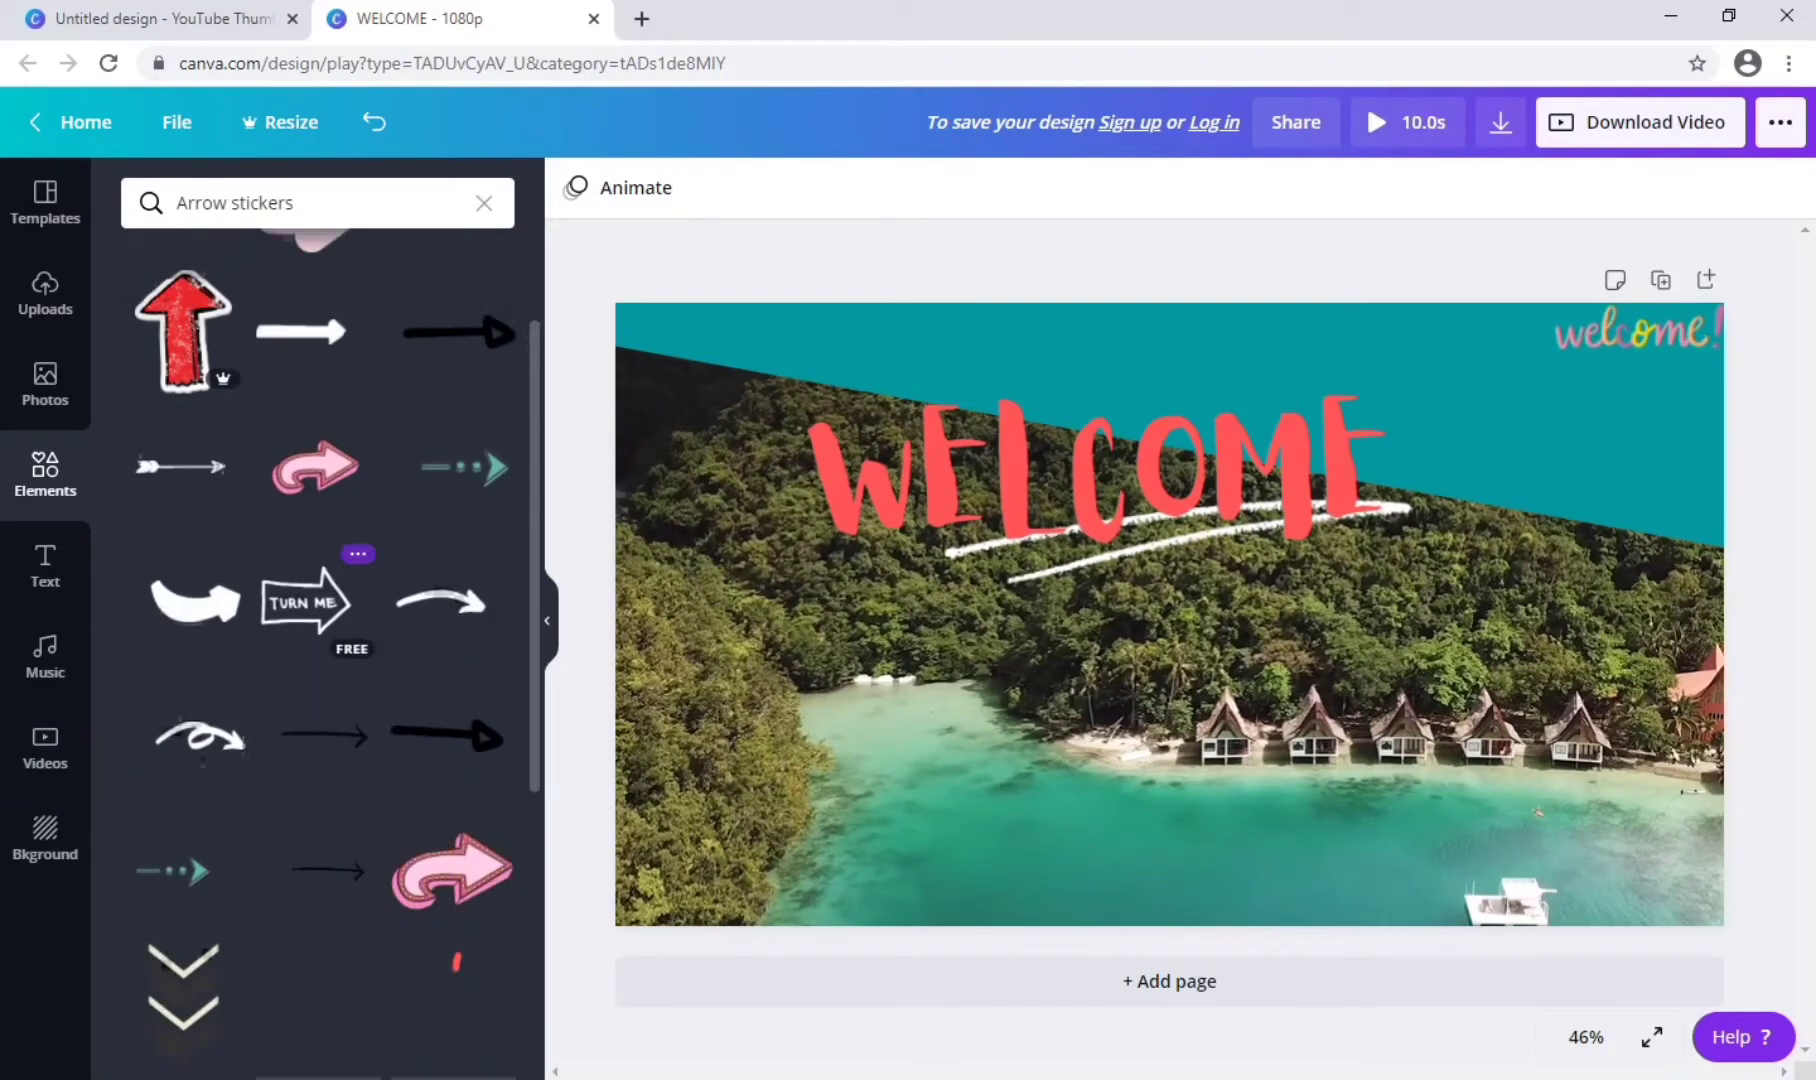
scroll(318, 700, down, 1)
scroll(318, 700, down, 3)
scroll(320, 702, up, 5)
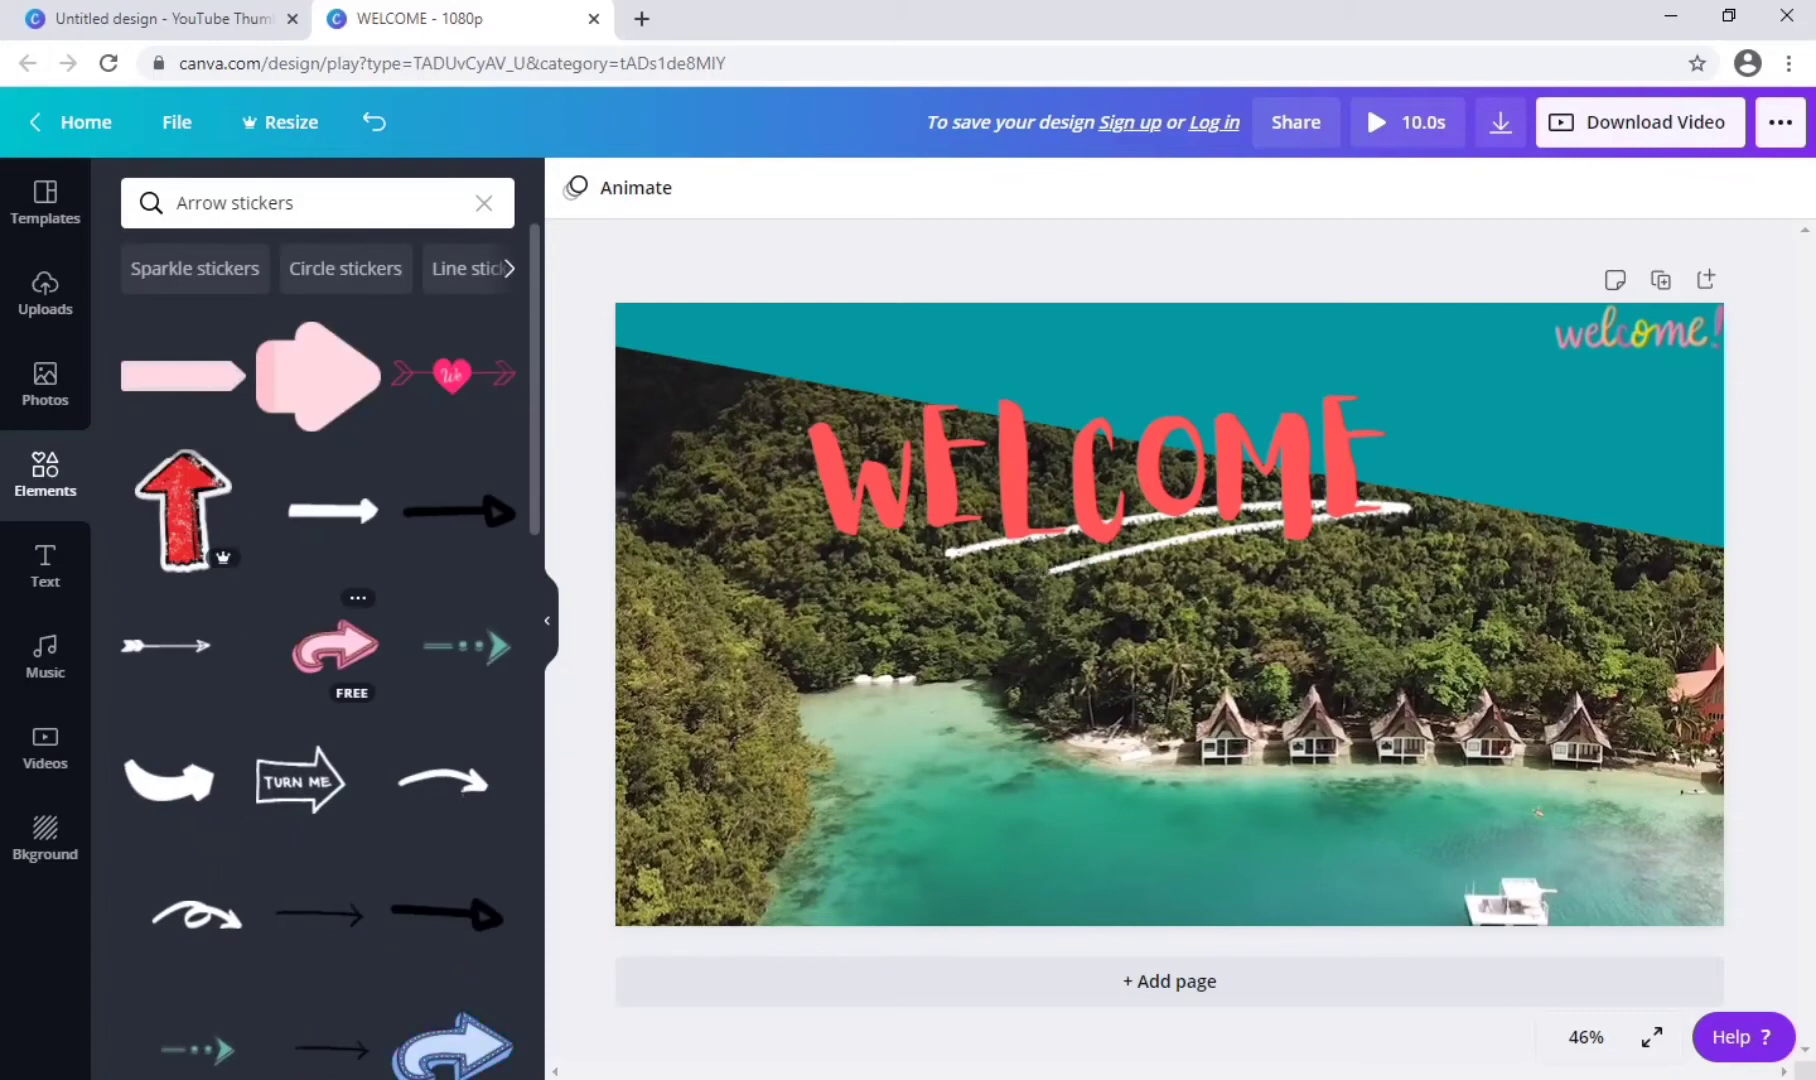
click(312, 645)
drag(780, 863, 1340, 505)
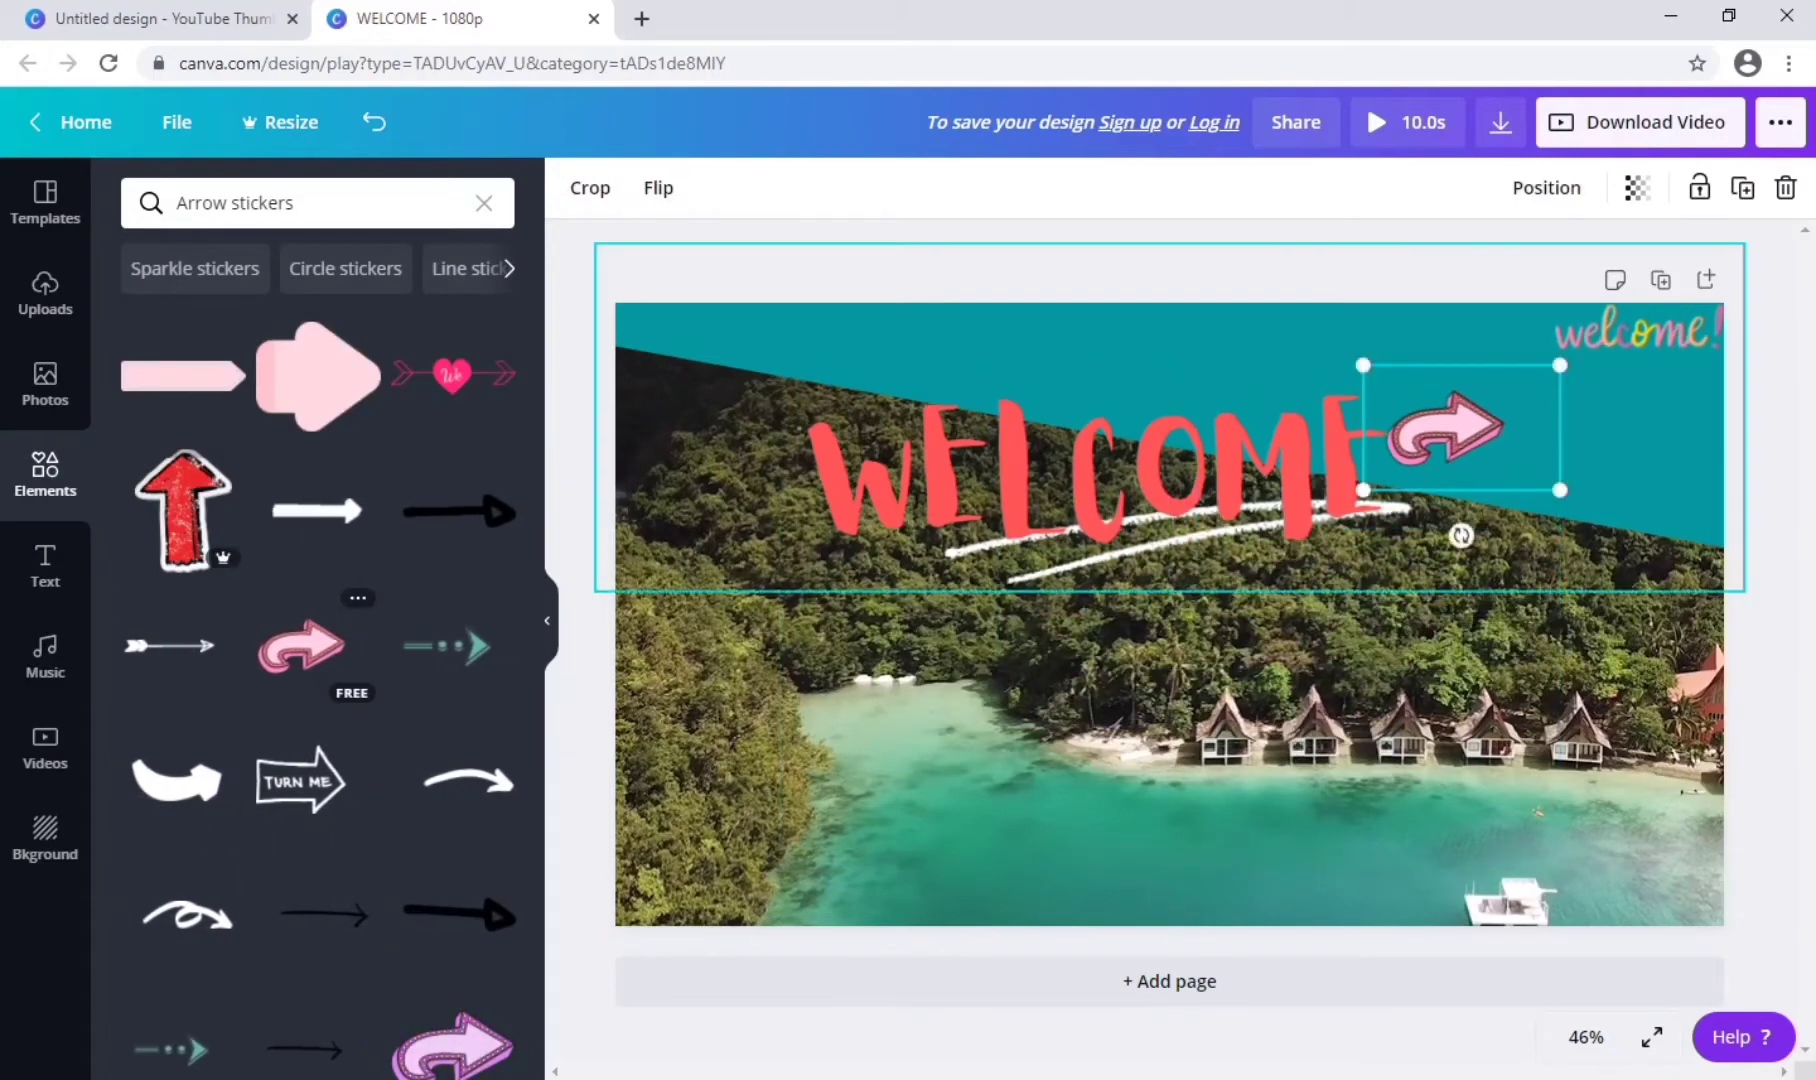
key(Escape)
Add a rainbow circle sticker on WELCOME, move the arrow lower right and WELCOME right.
click(345, 268)
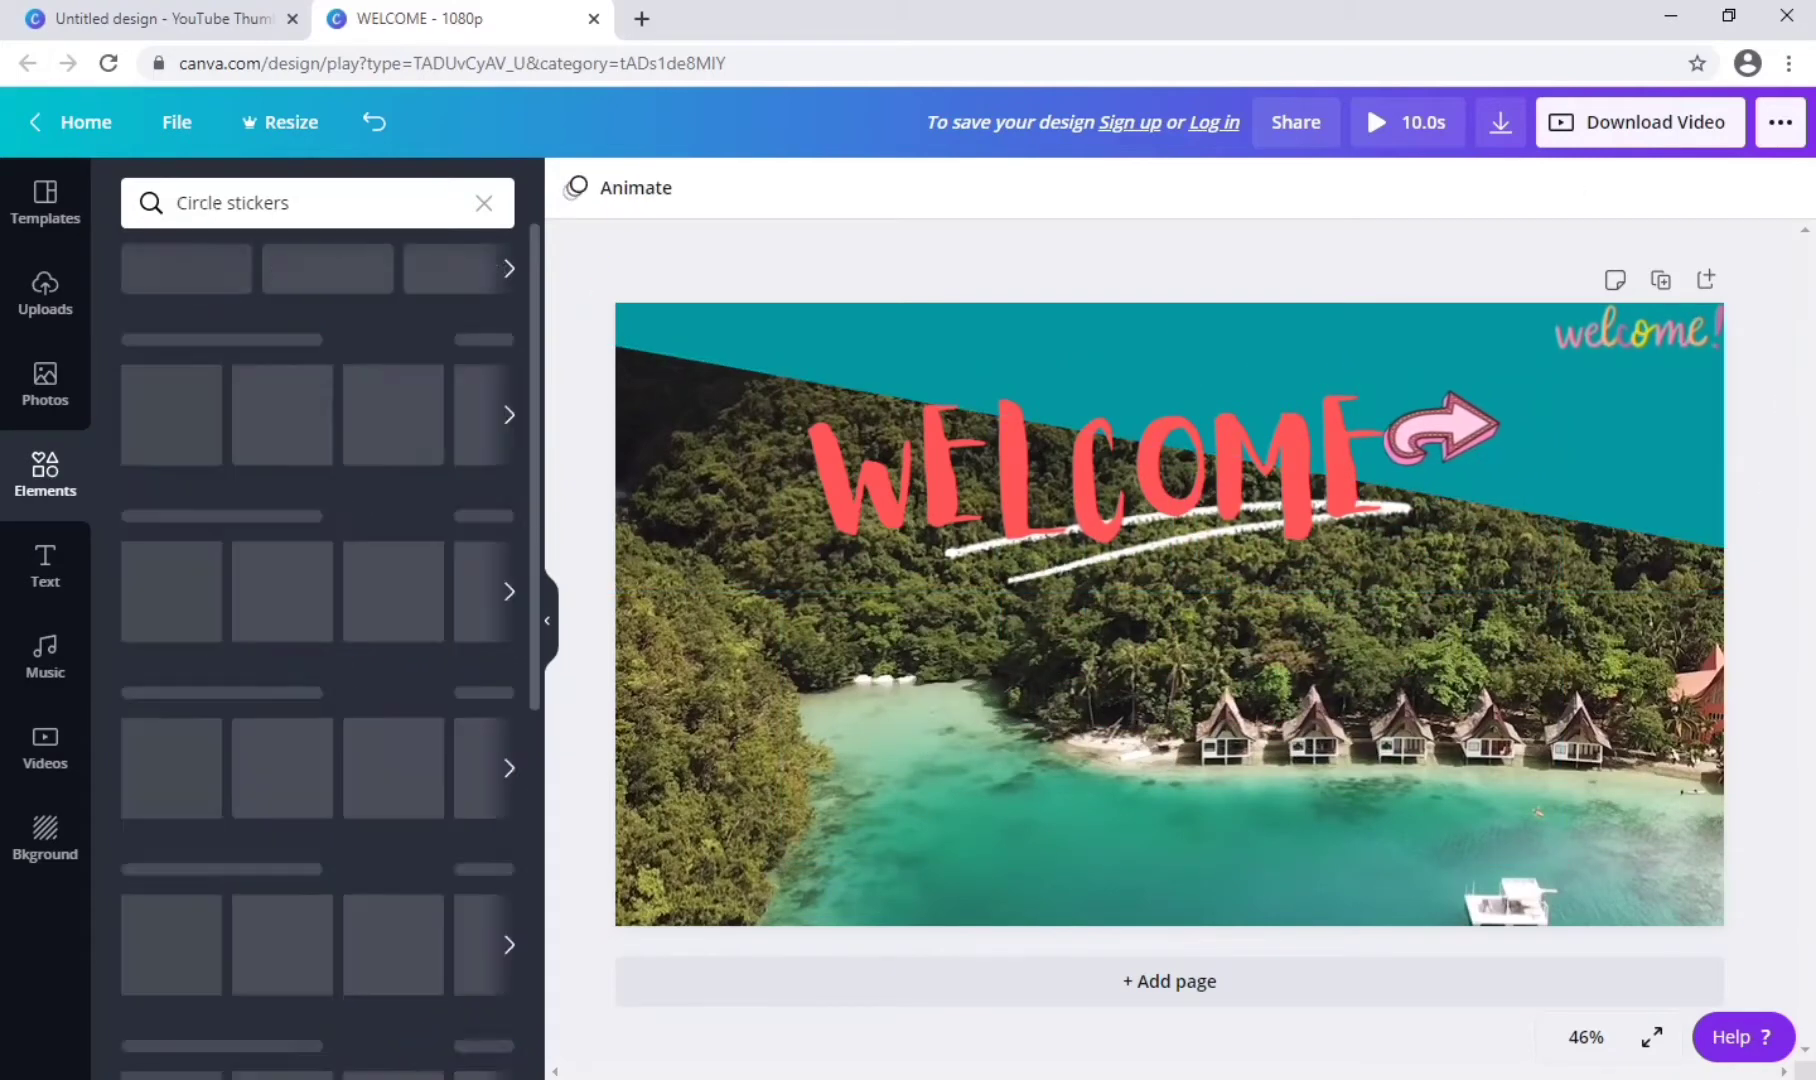
click(318, 910)
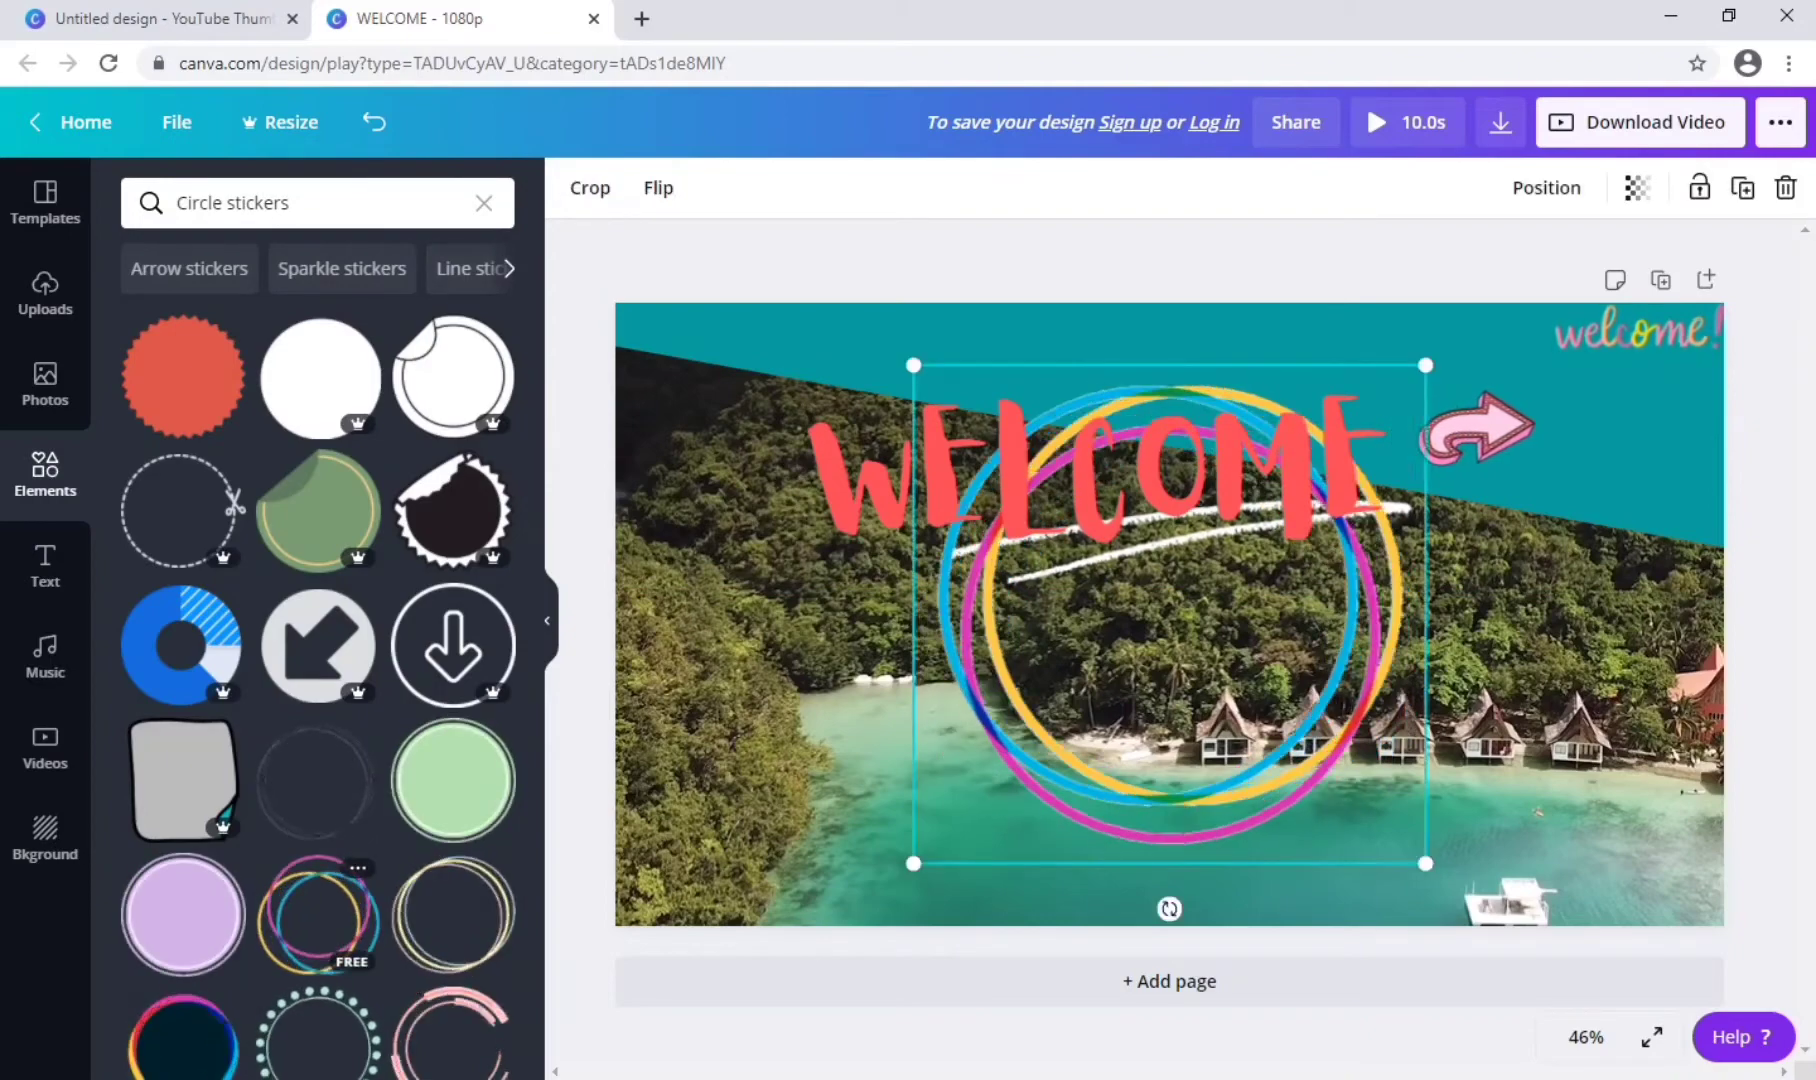
drag(912, 861, 1224, 561)
click(1000, 470)
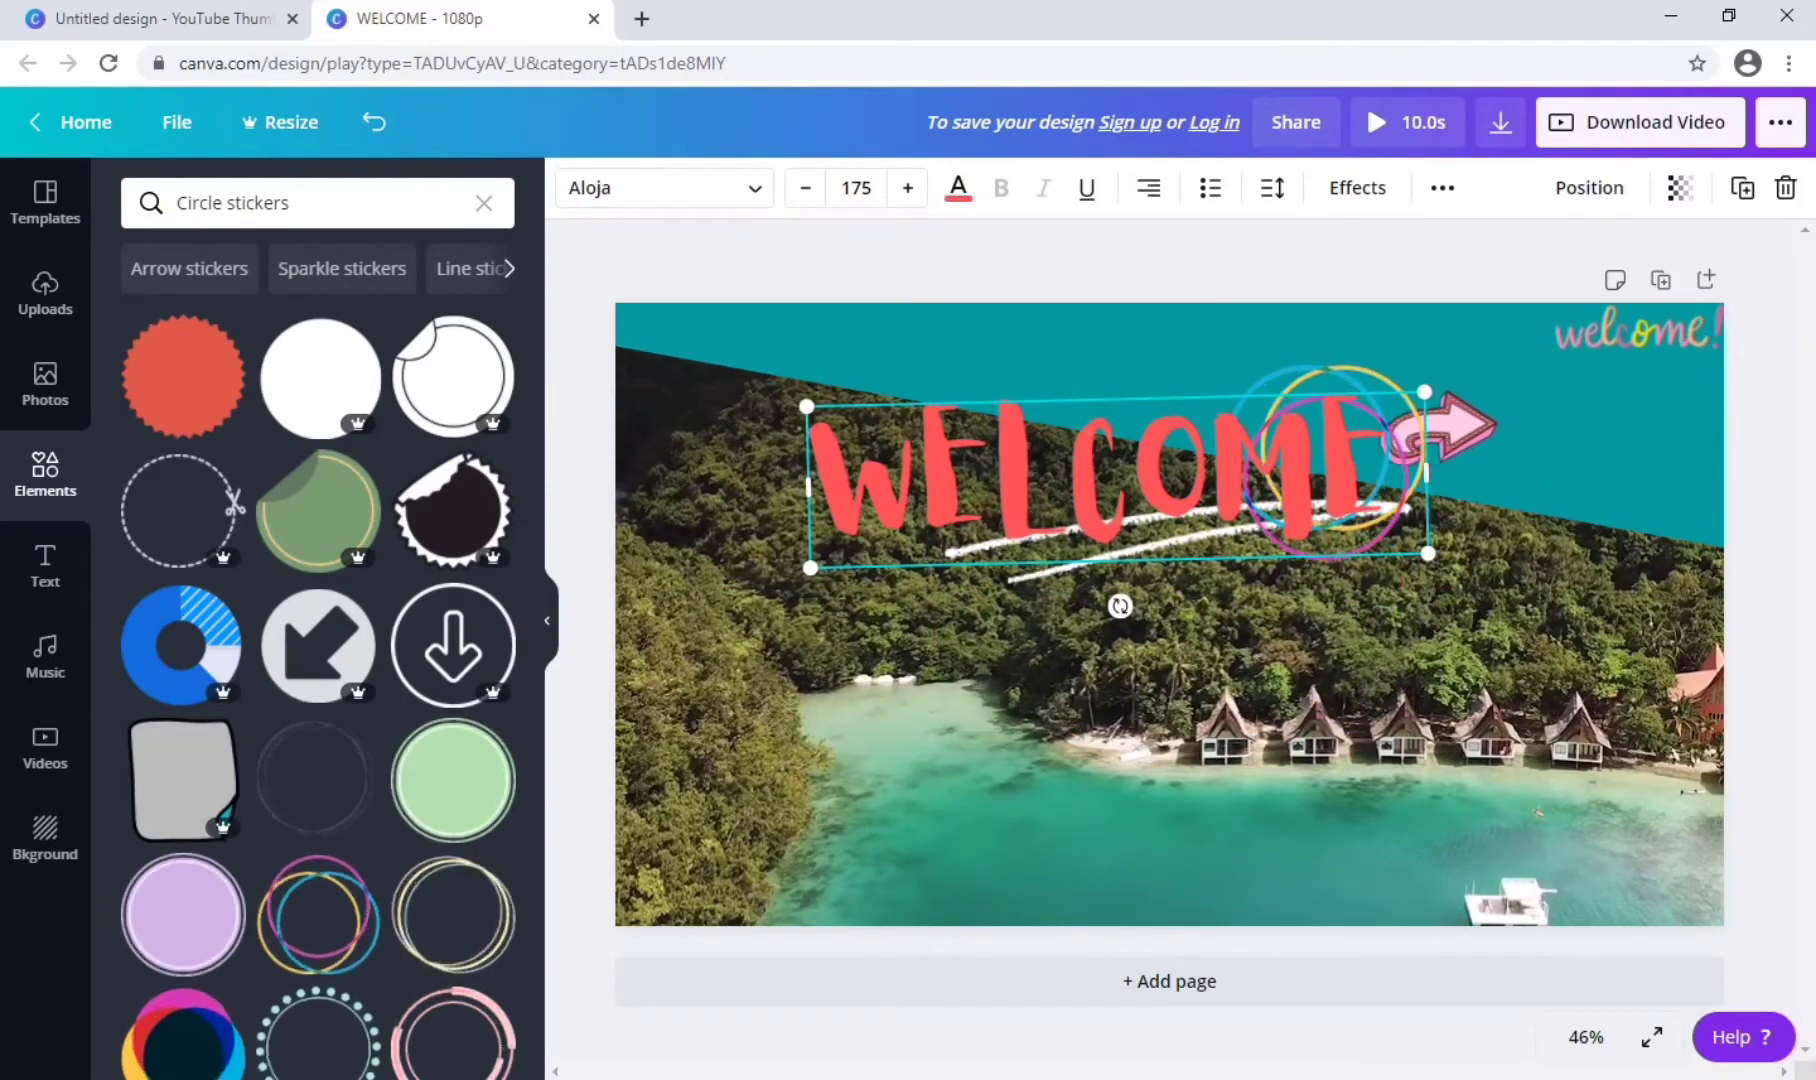
drag(1485, 428, 1636, 592)
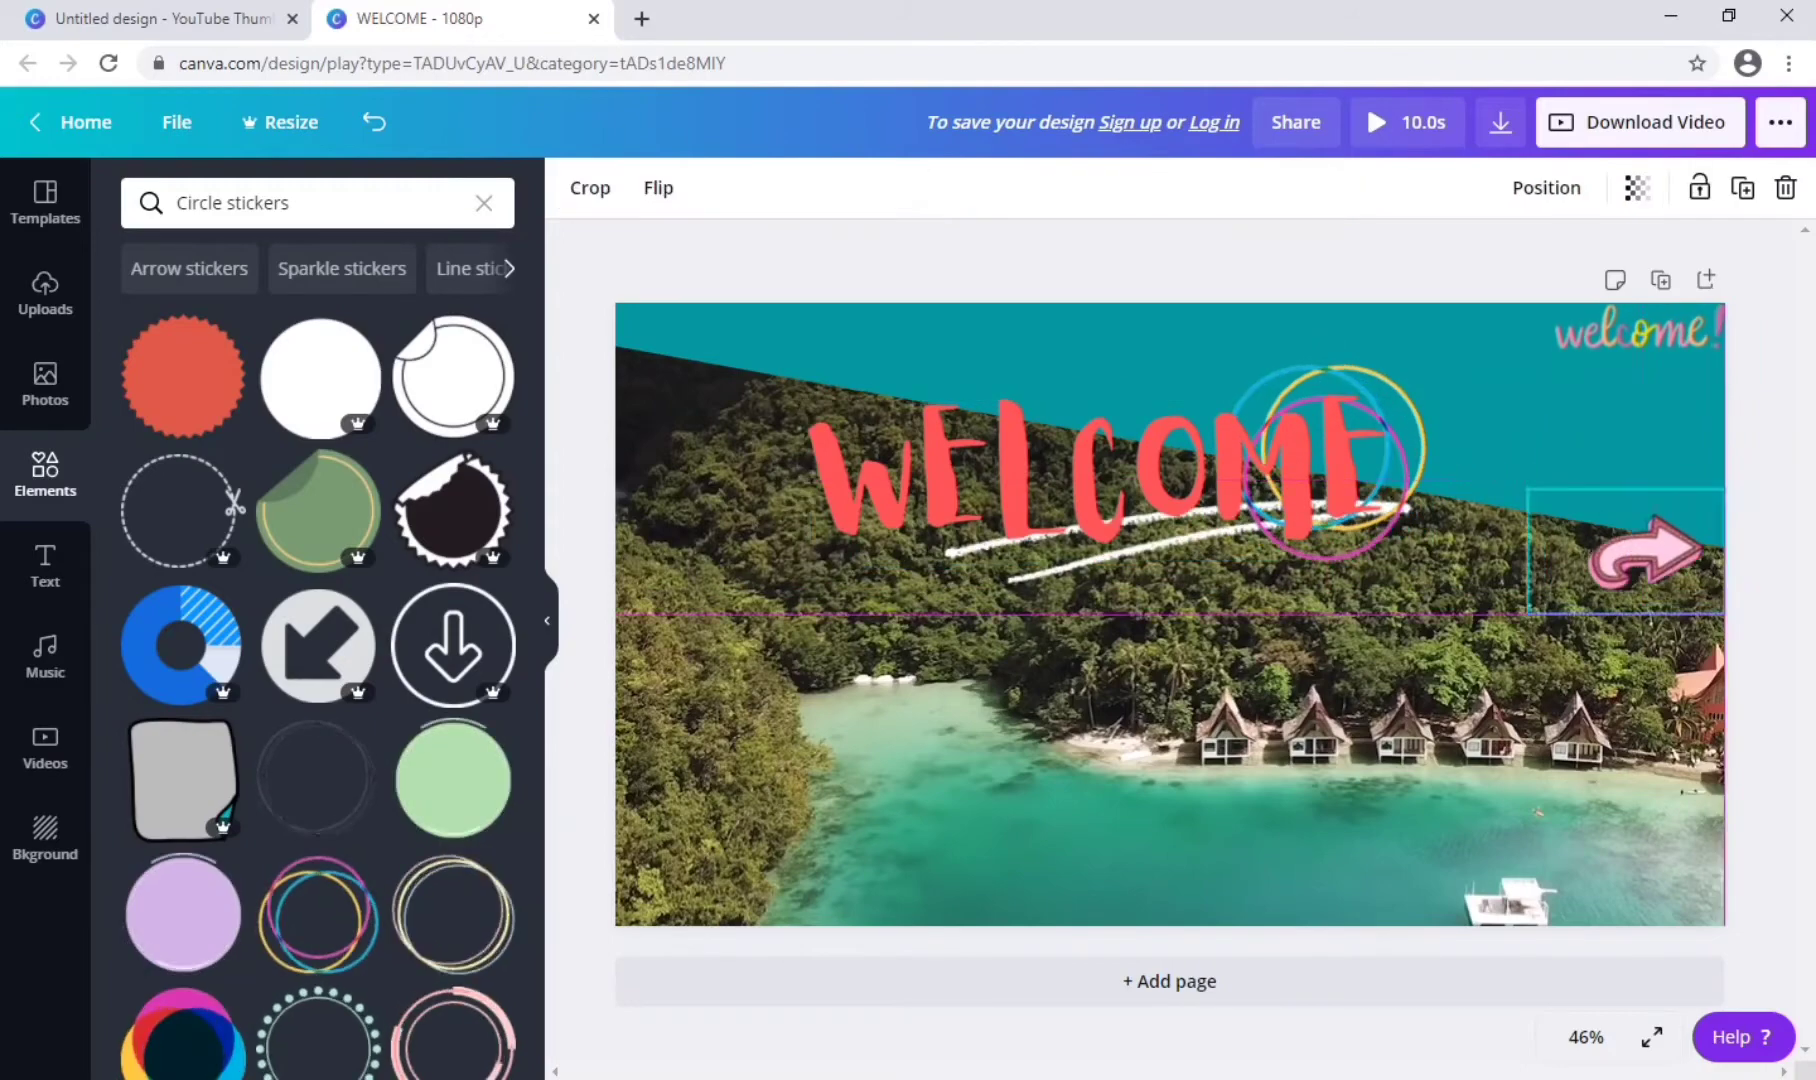
drag(1100, 480, 1088, 504)
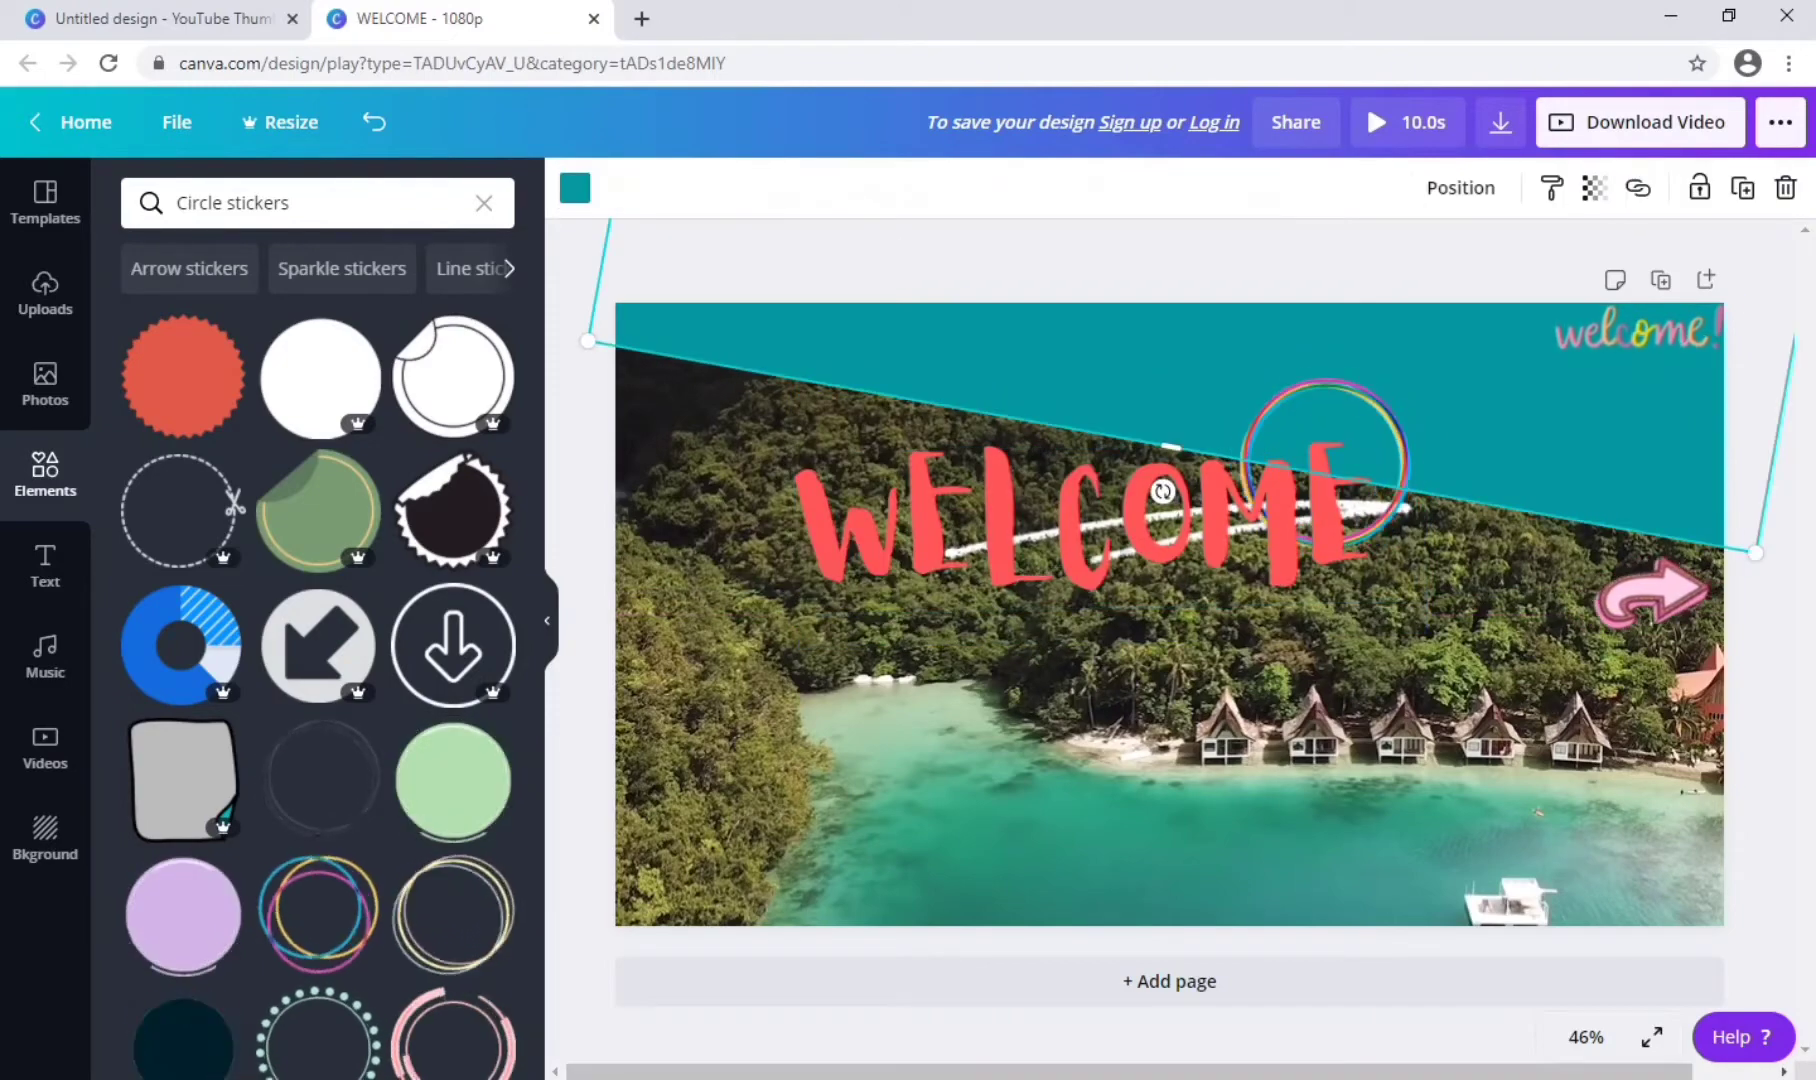
drag(1103, 530, 1278, 480)
Select the background video and check its volume setting.
click(1280, 605)
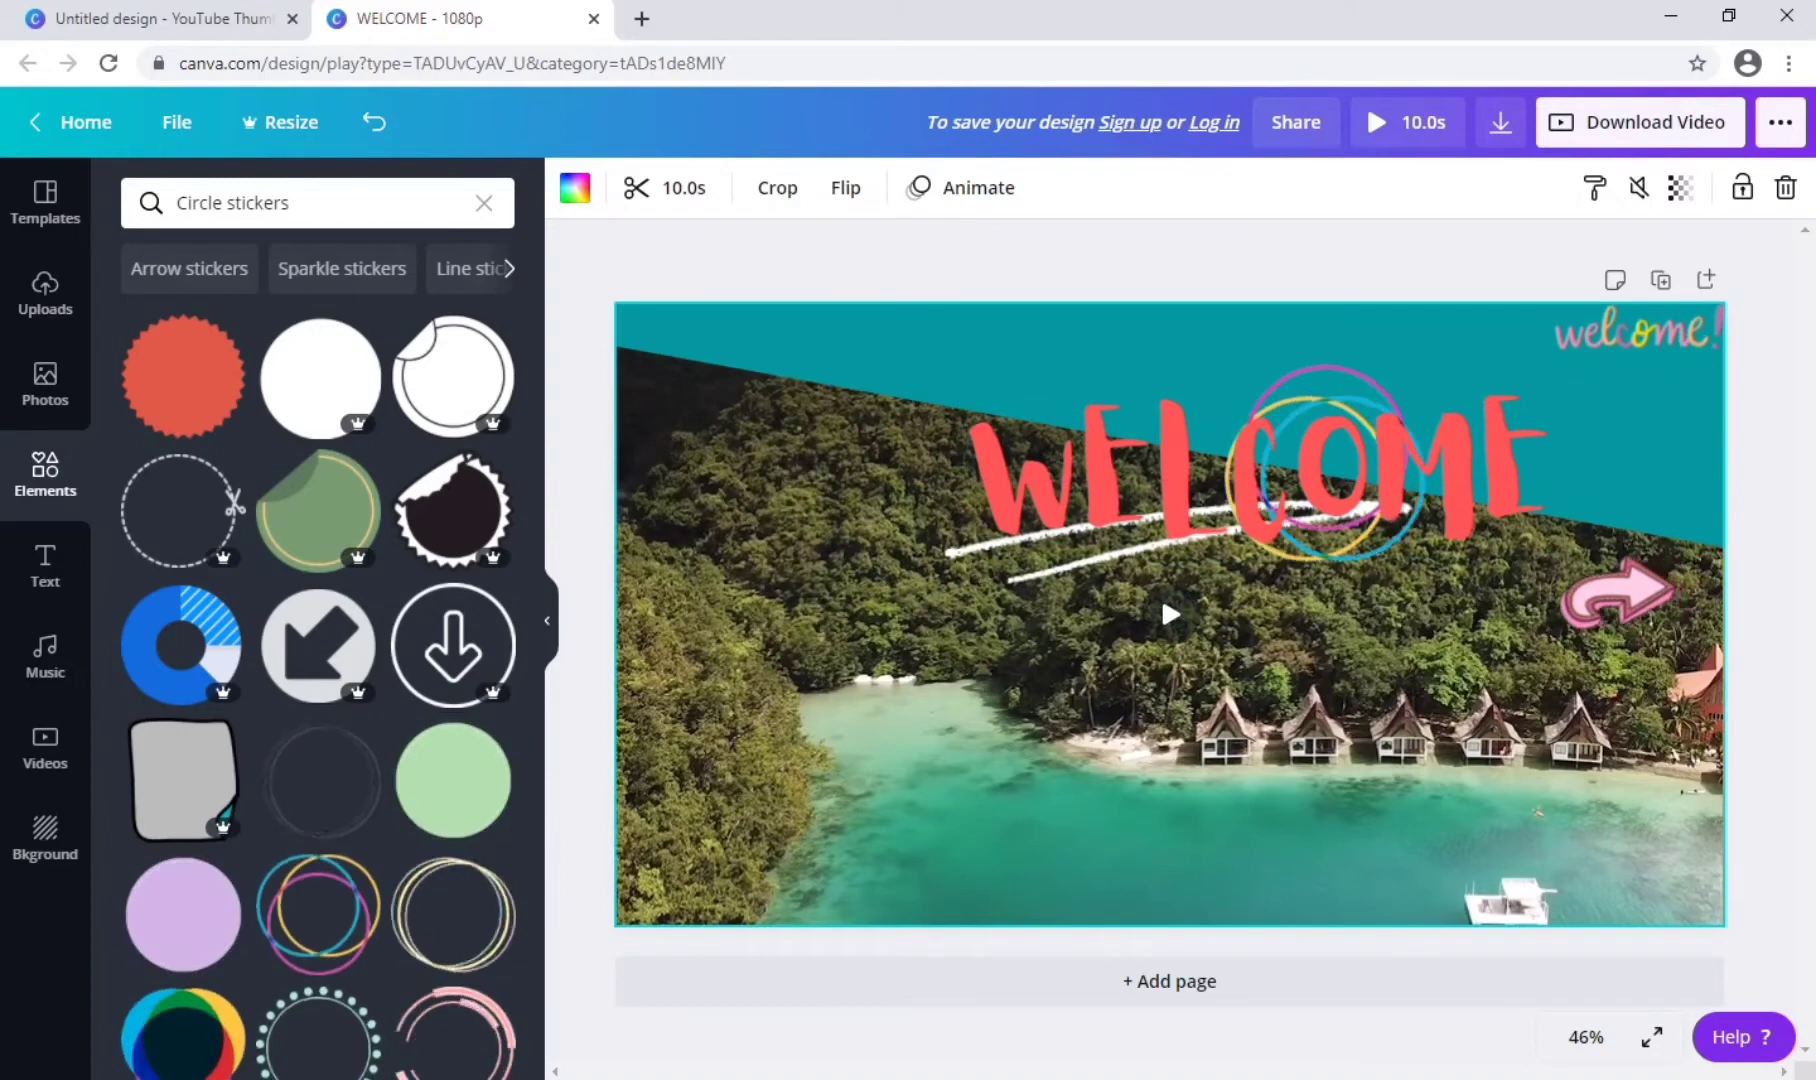
click(1638, 187)
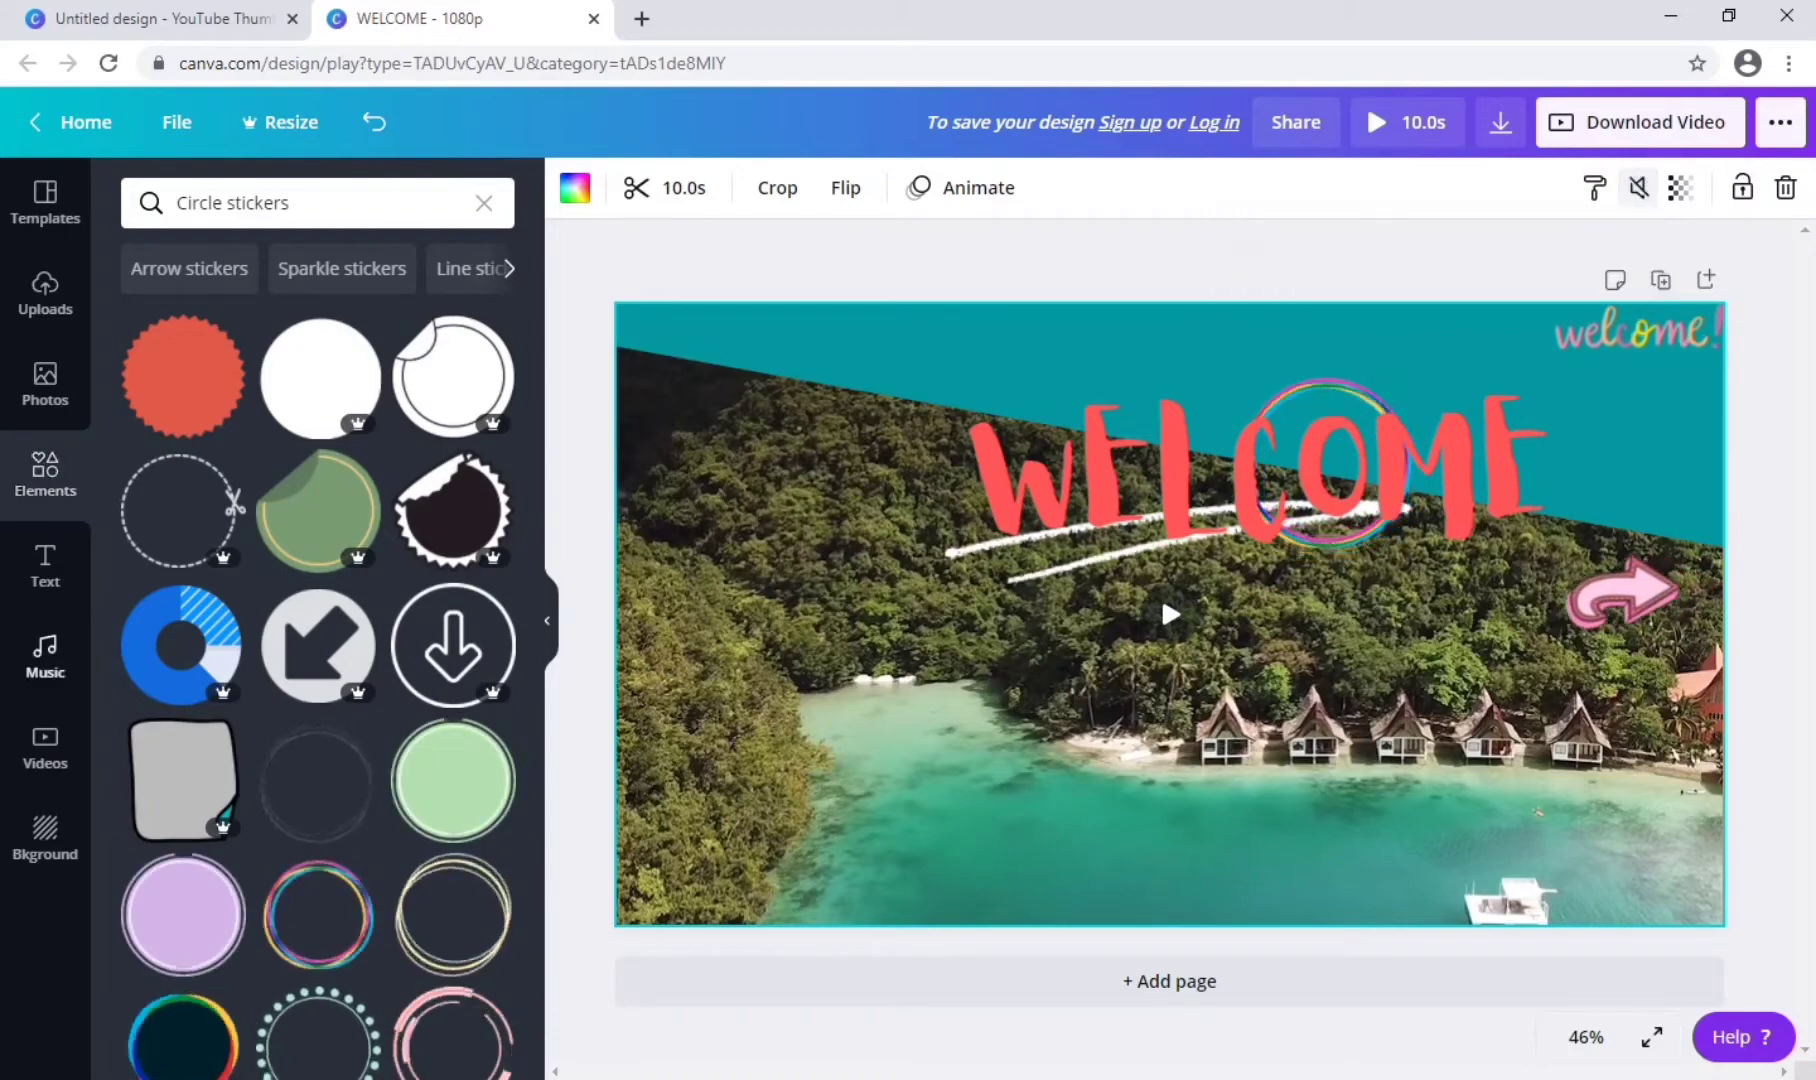
click(45, 655)
Add Video Game Blockbuster music and a page 2 with the boy-drawing photo as background.
click(307, 405)
click(1170, 976)
click(45, 292)
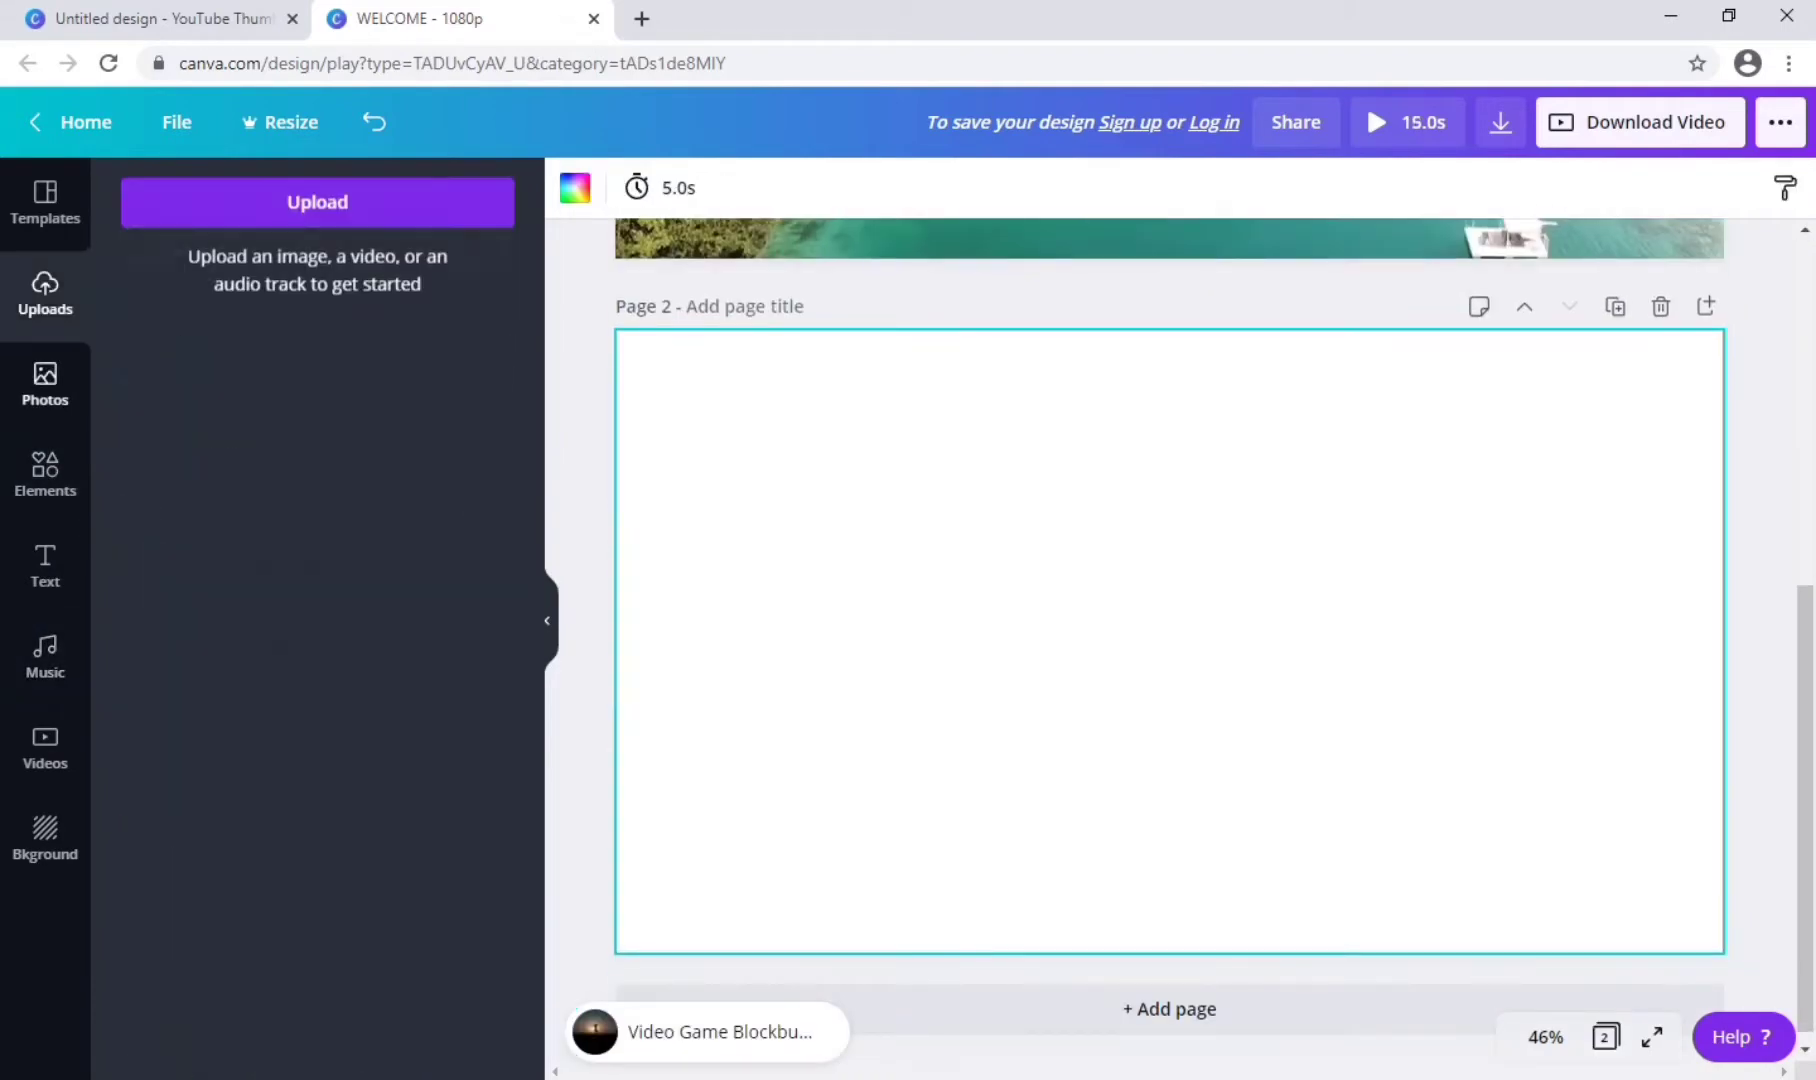
click(45, 383)
scroll(318, 600, down, 5)
click(253, 490)
right_click(1452, 612)
click(1610, 1039)
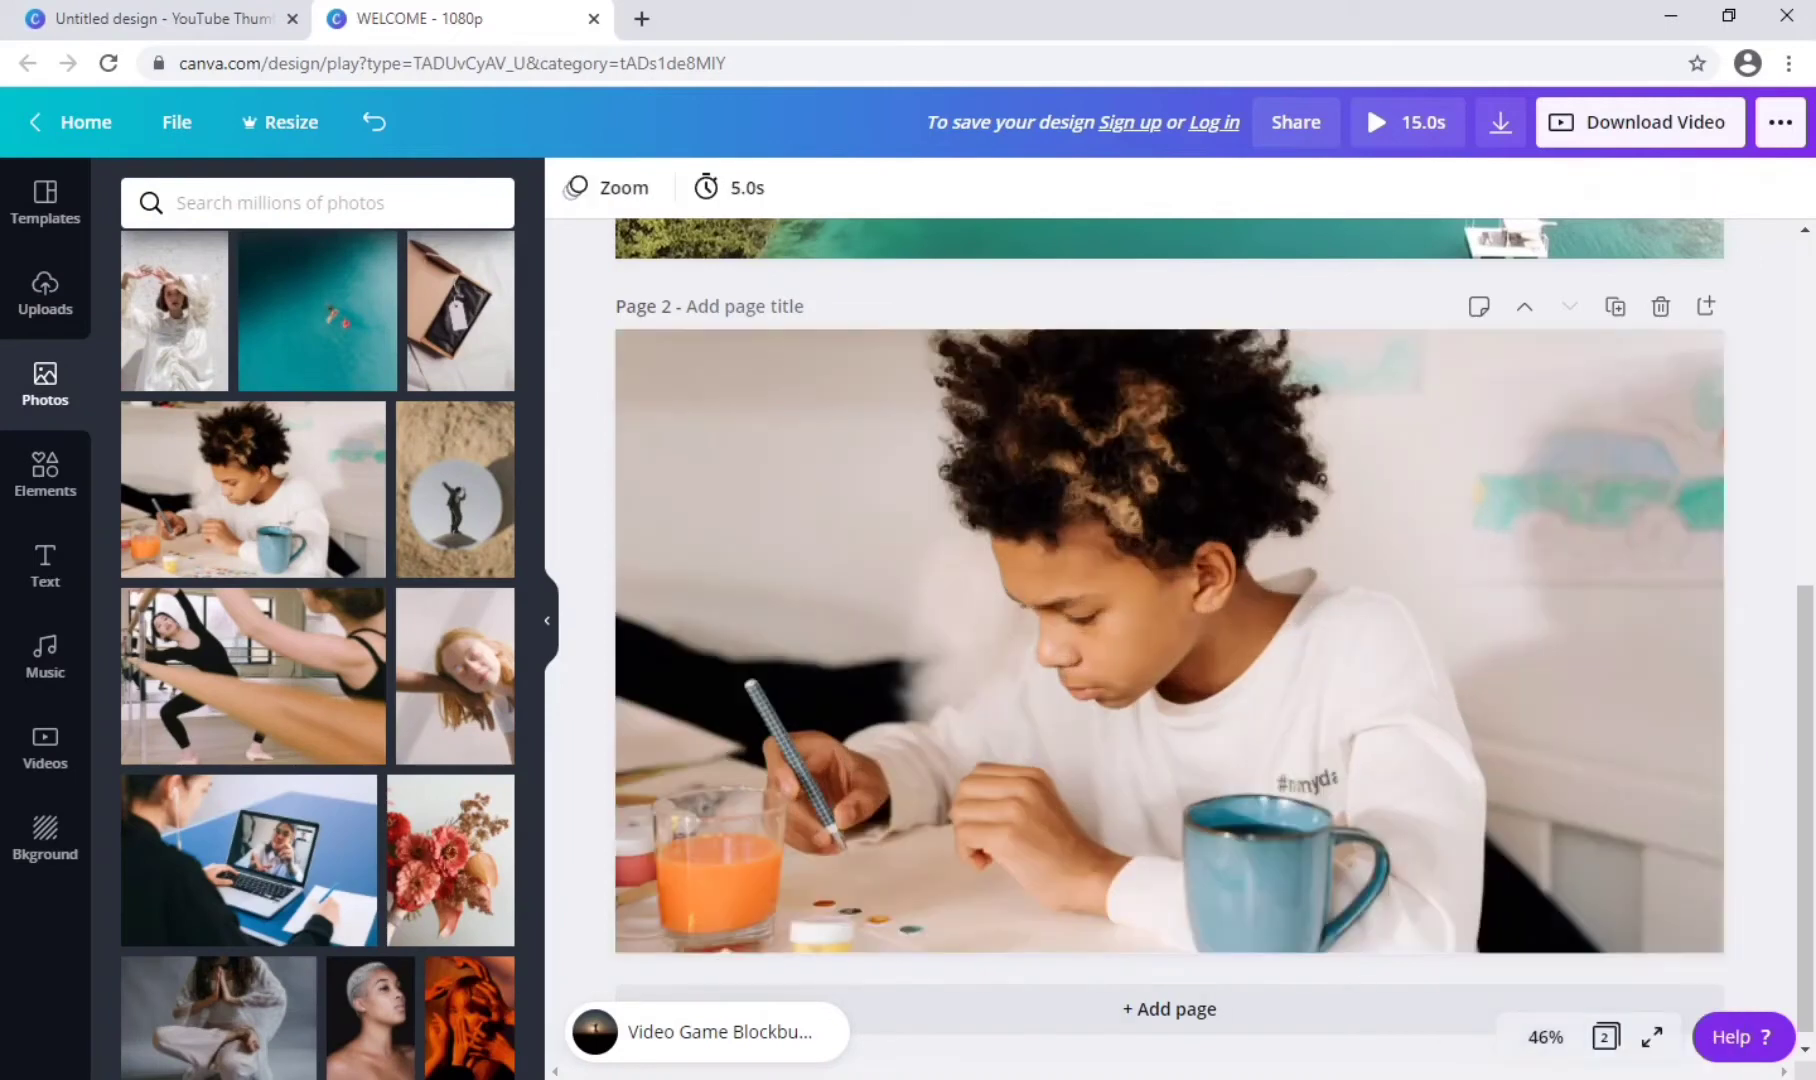
Add Sparkle neon text reading WELCOME, tilted about 11° clockwise and moved up-left.
click(45, 565)
scroll(418, 600, down, 8)
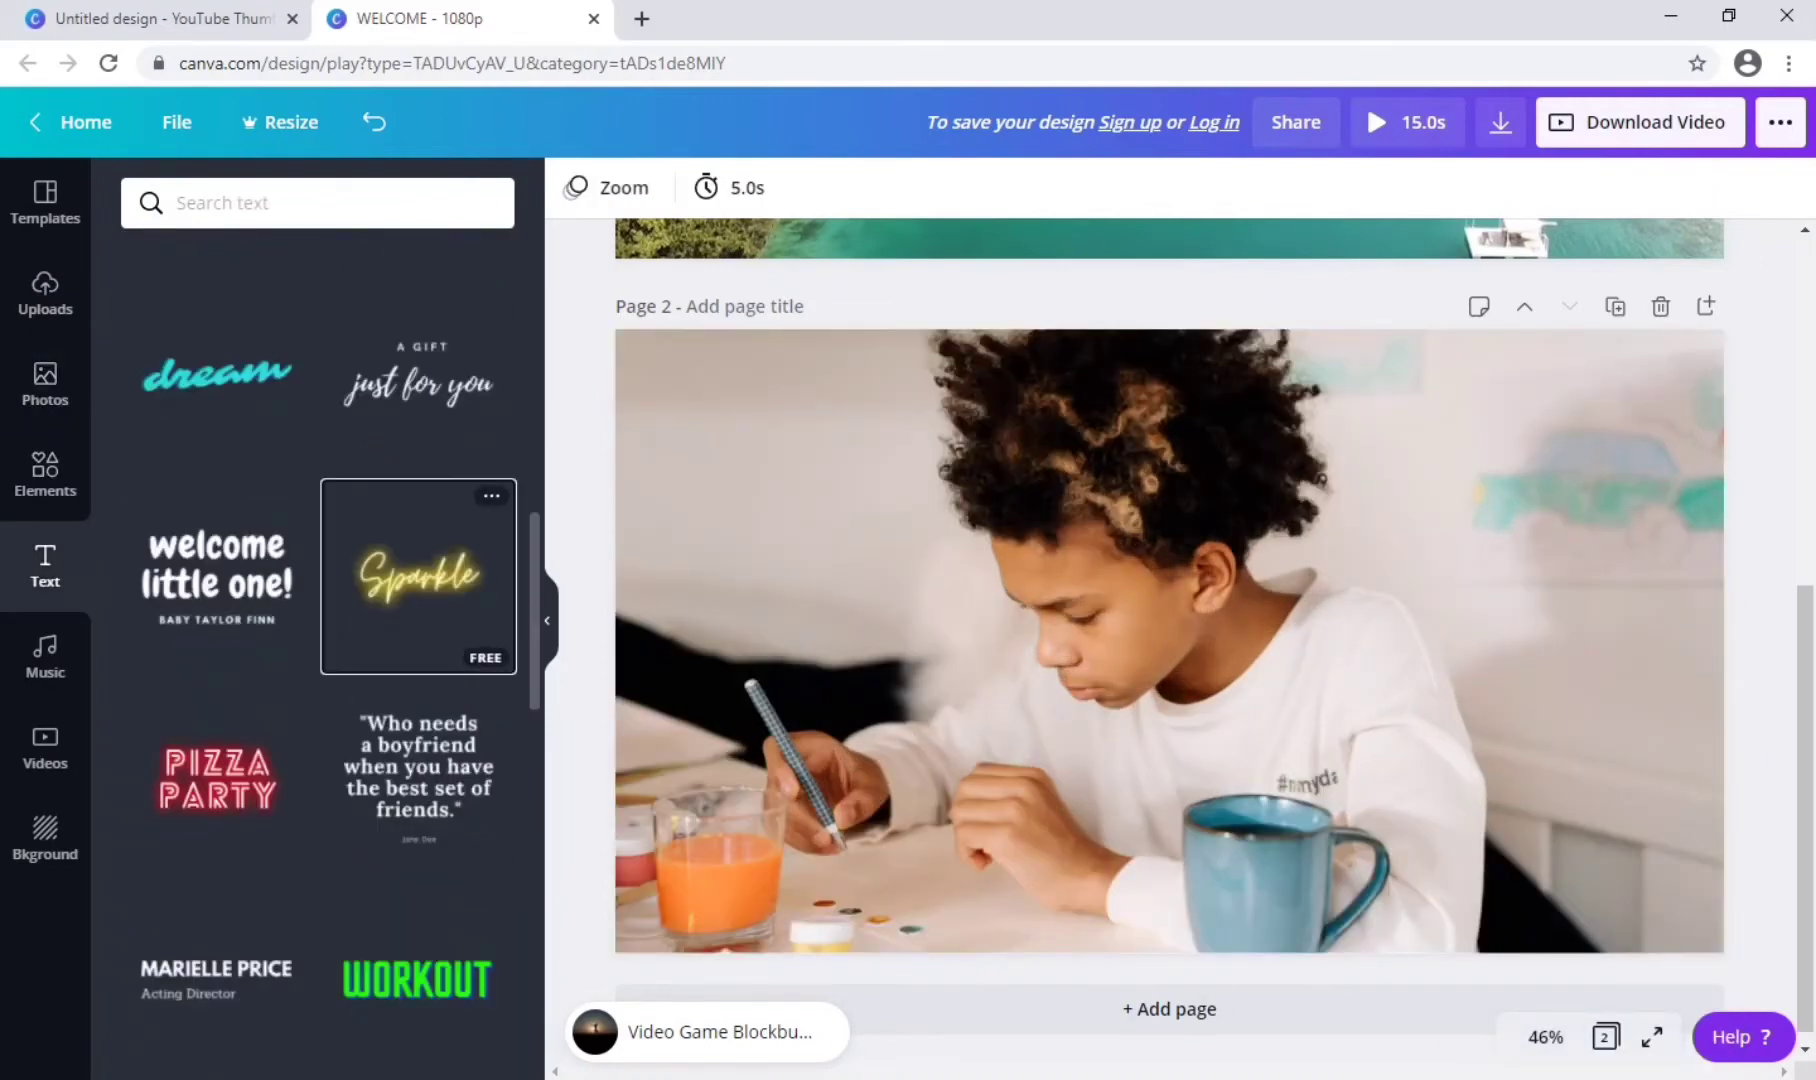
click(418, 575)
double_click(1169, 640)
text(WELC)
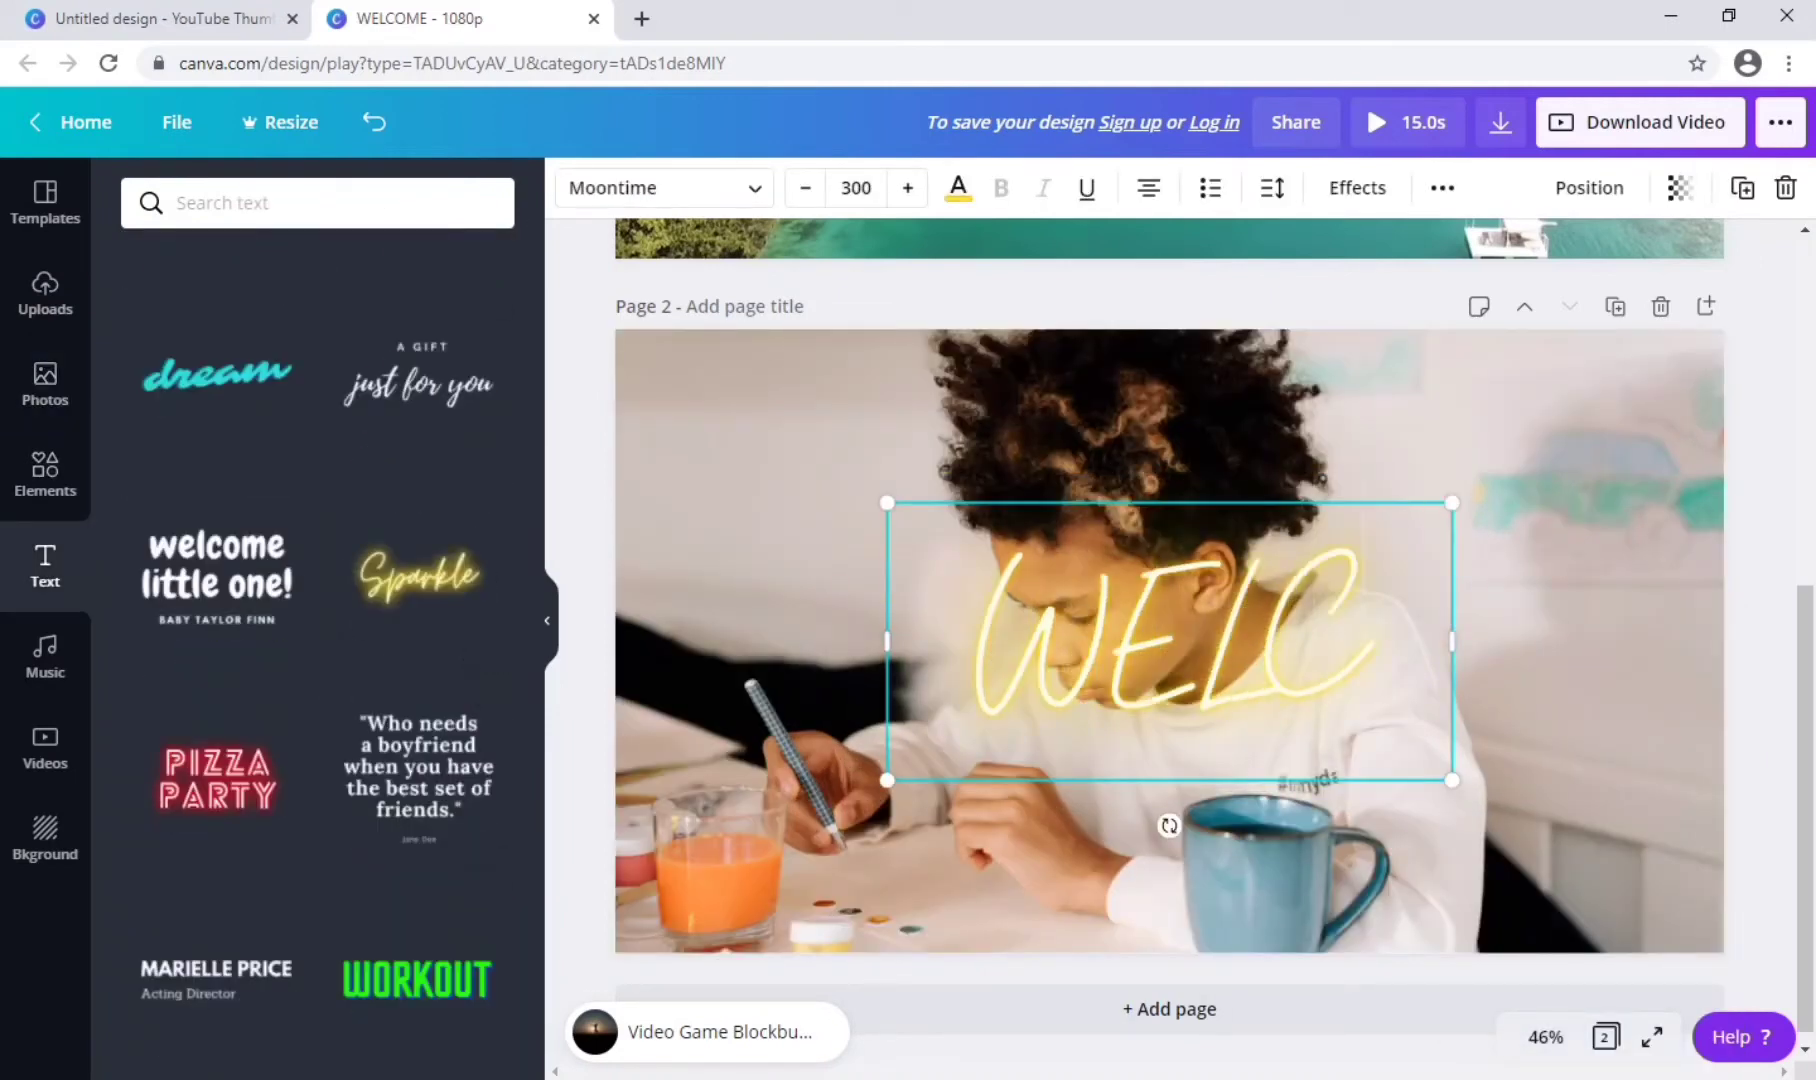
text(OME)
drag(1452, 640, 1692, 640)
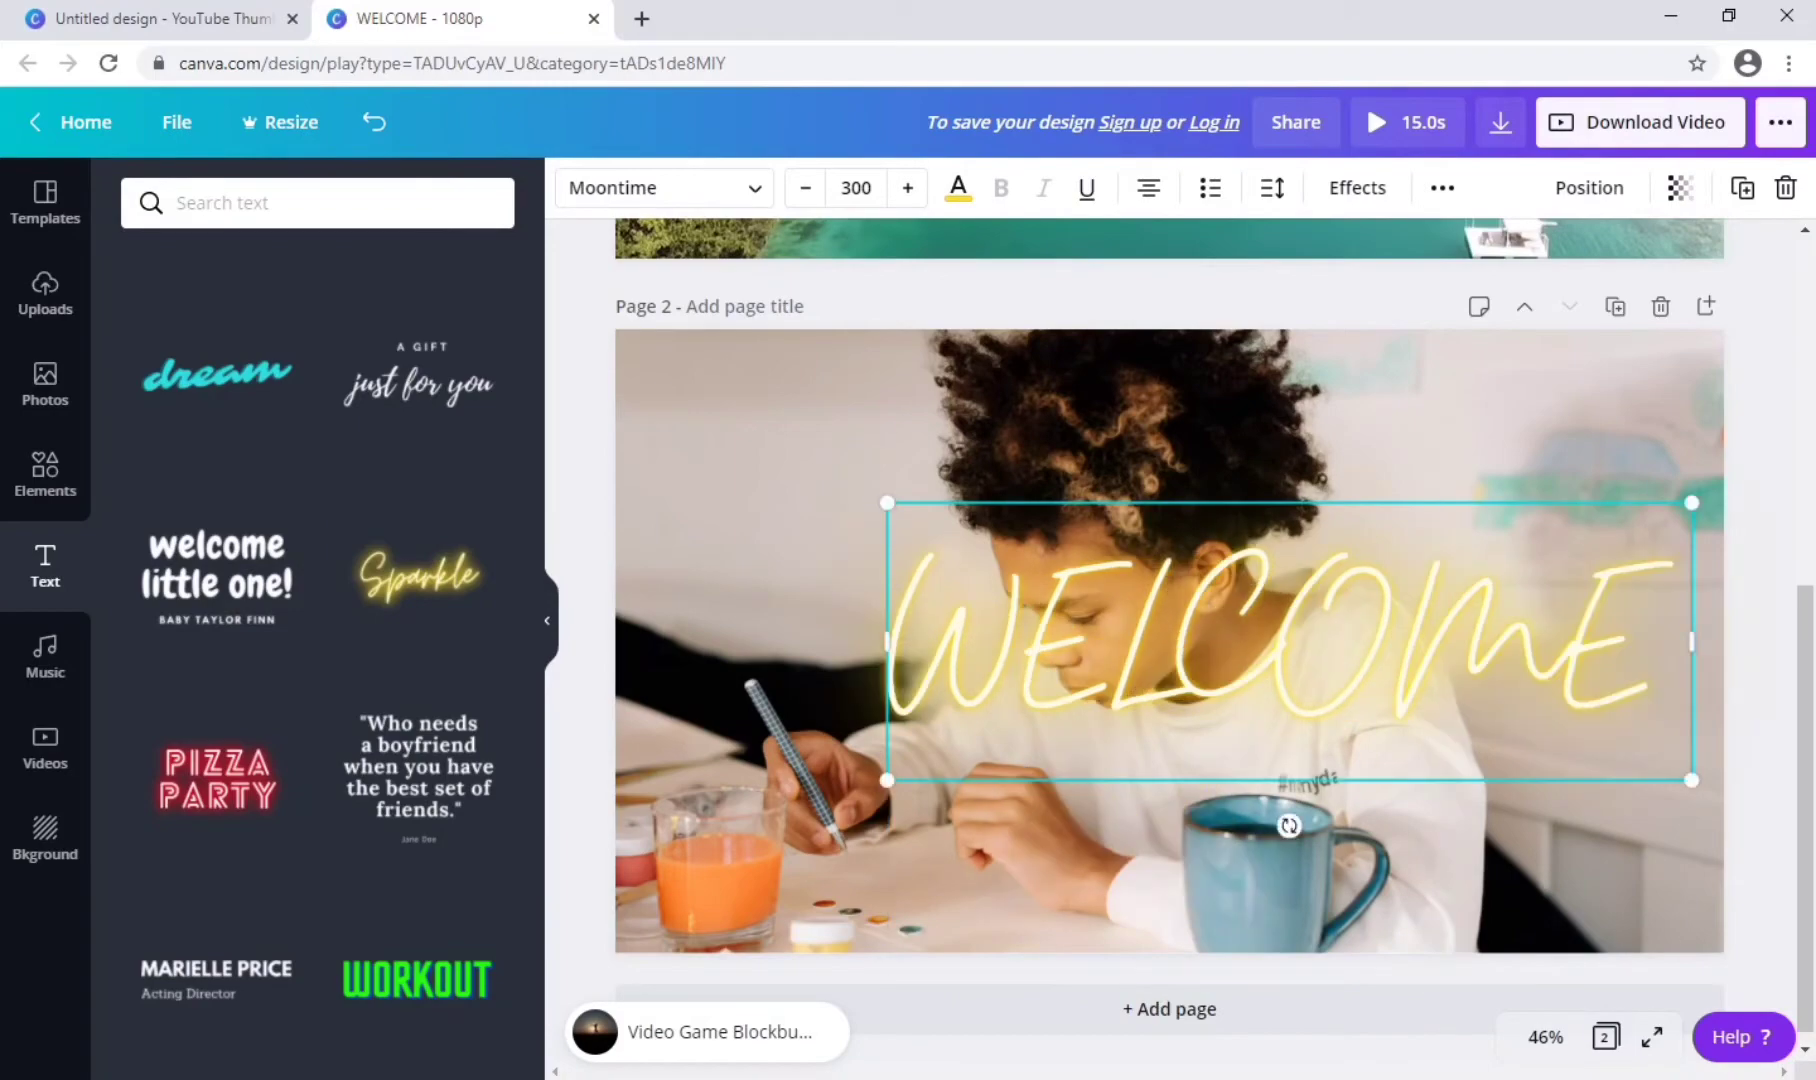
drag(1289, 825, 1262, 830)
mouse_move(1254, 640)
mouse_down()
mouse_move(954, 840)
mouse_move(1011, 741)
mouse_move(1197, 539)
mouse_move(1191, 560)
mouse_up()
Give page 2 a blue gradient, then set the boy-drawing photo as its background.
click(1100, 850)
click(45, 835)
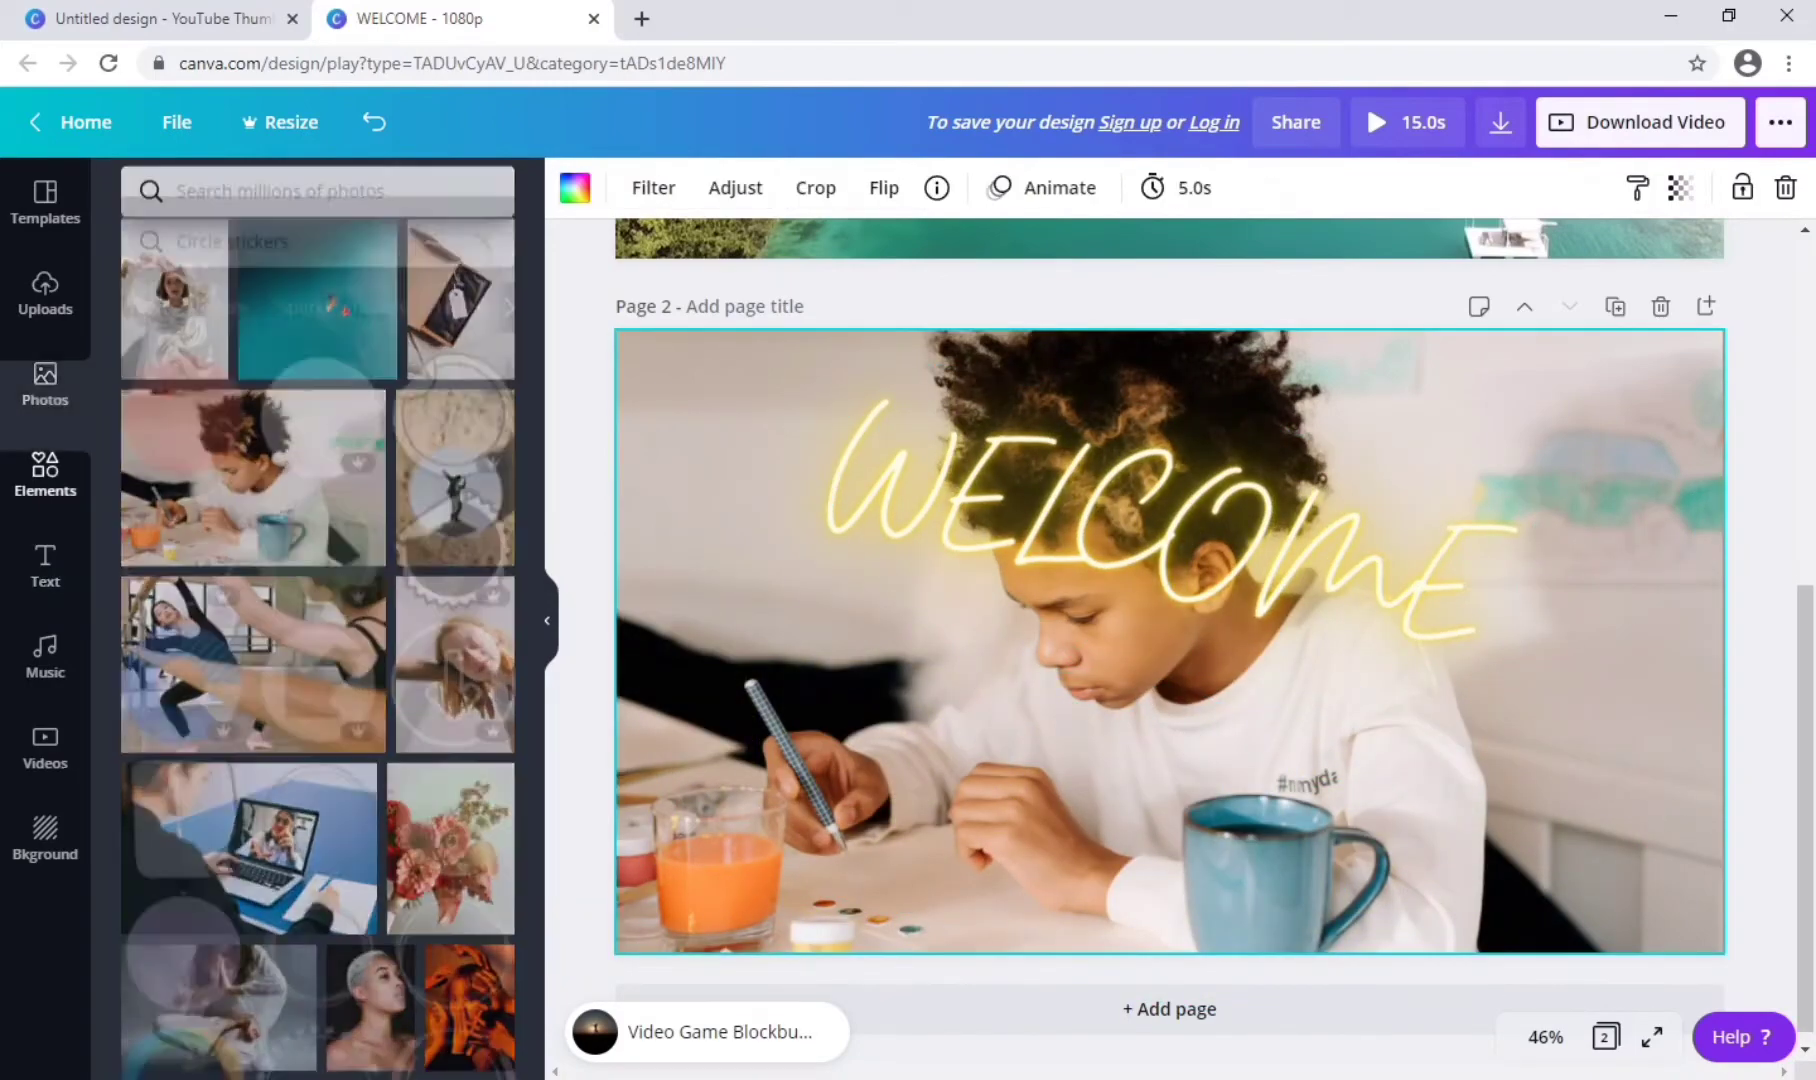
click(453, 373)
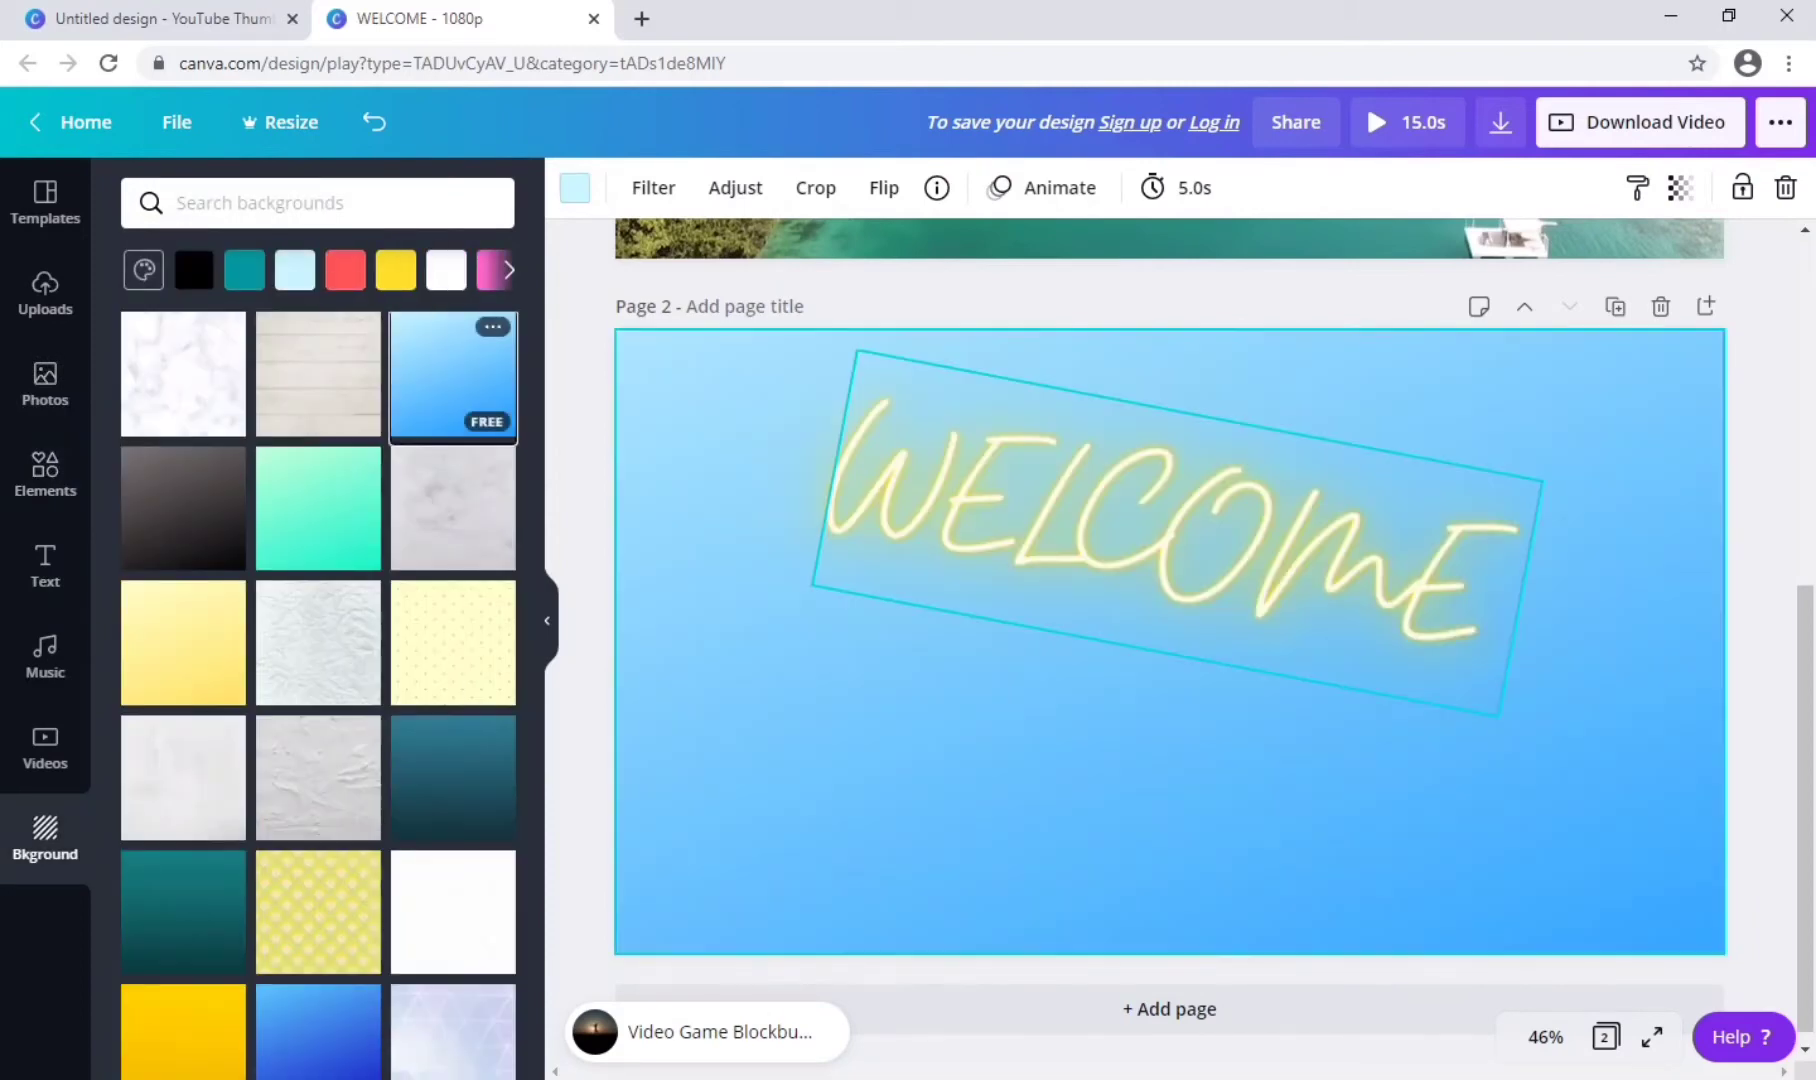
click(45, 385)
click(253, 490)
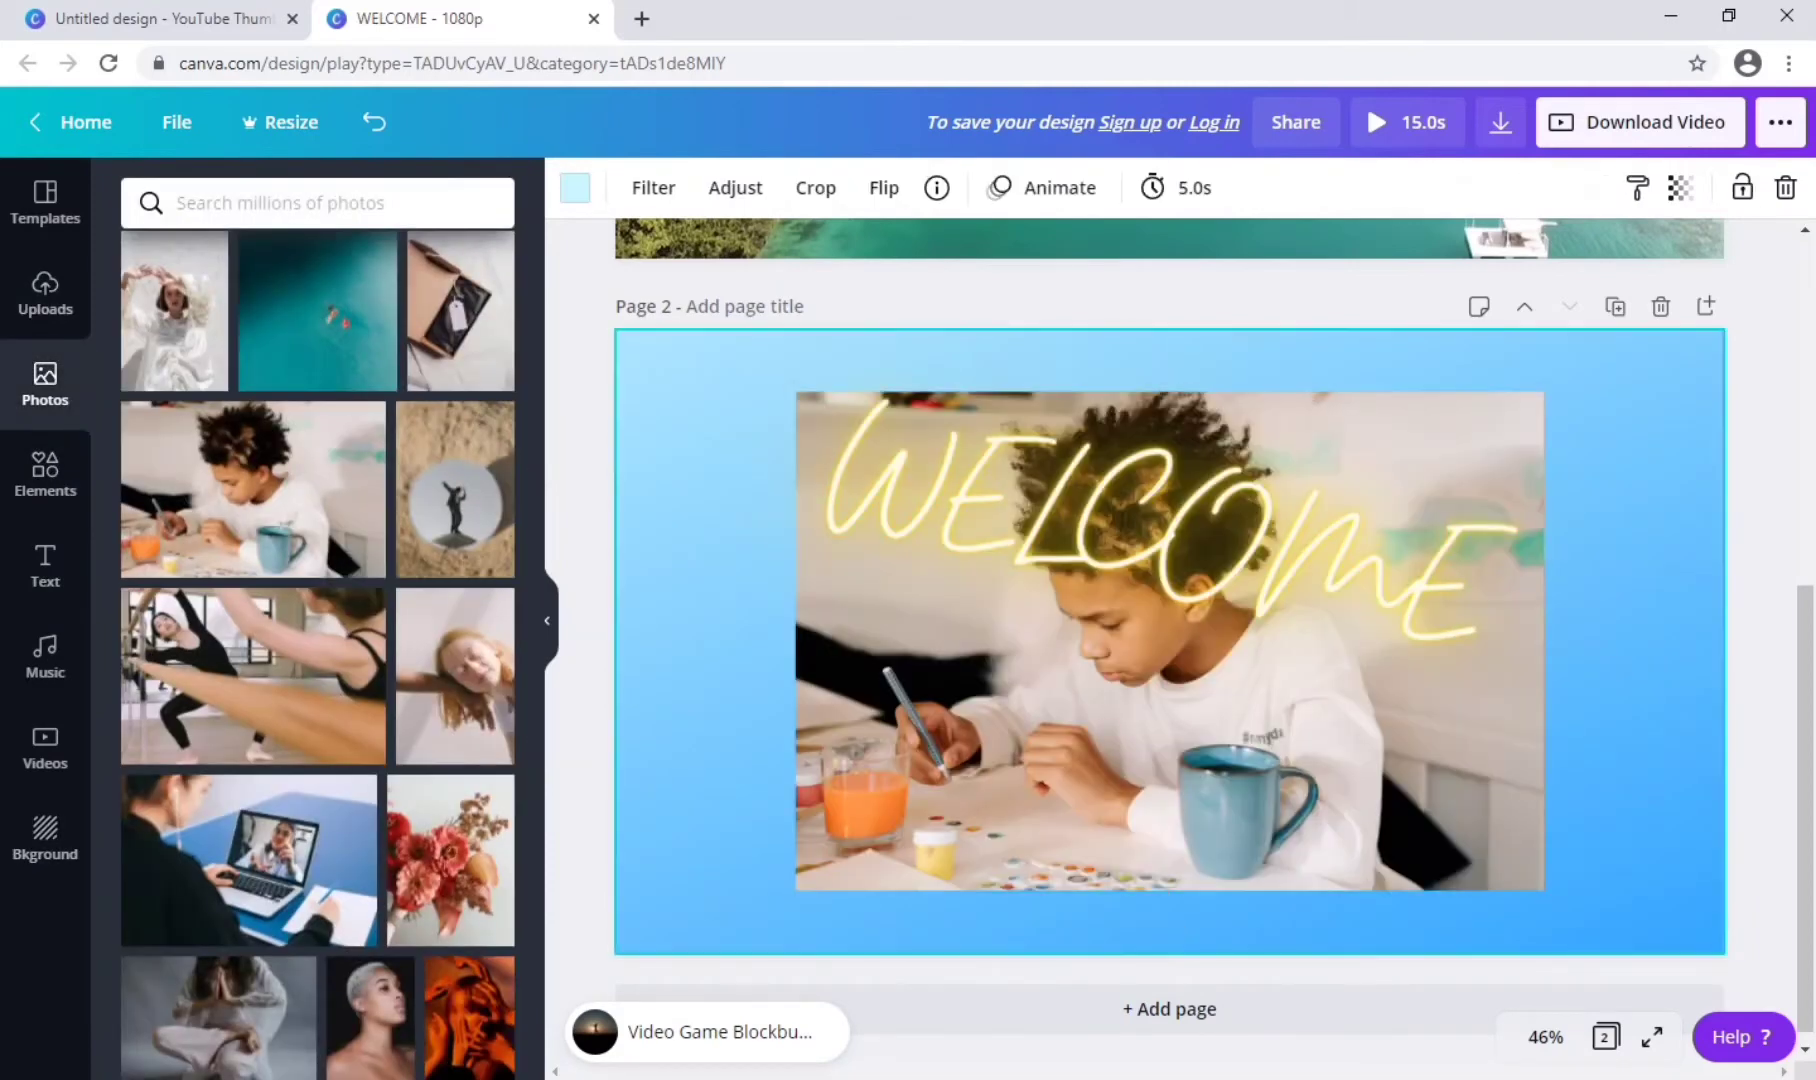
right_click(1400, 860)
click(1520, 1038)
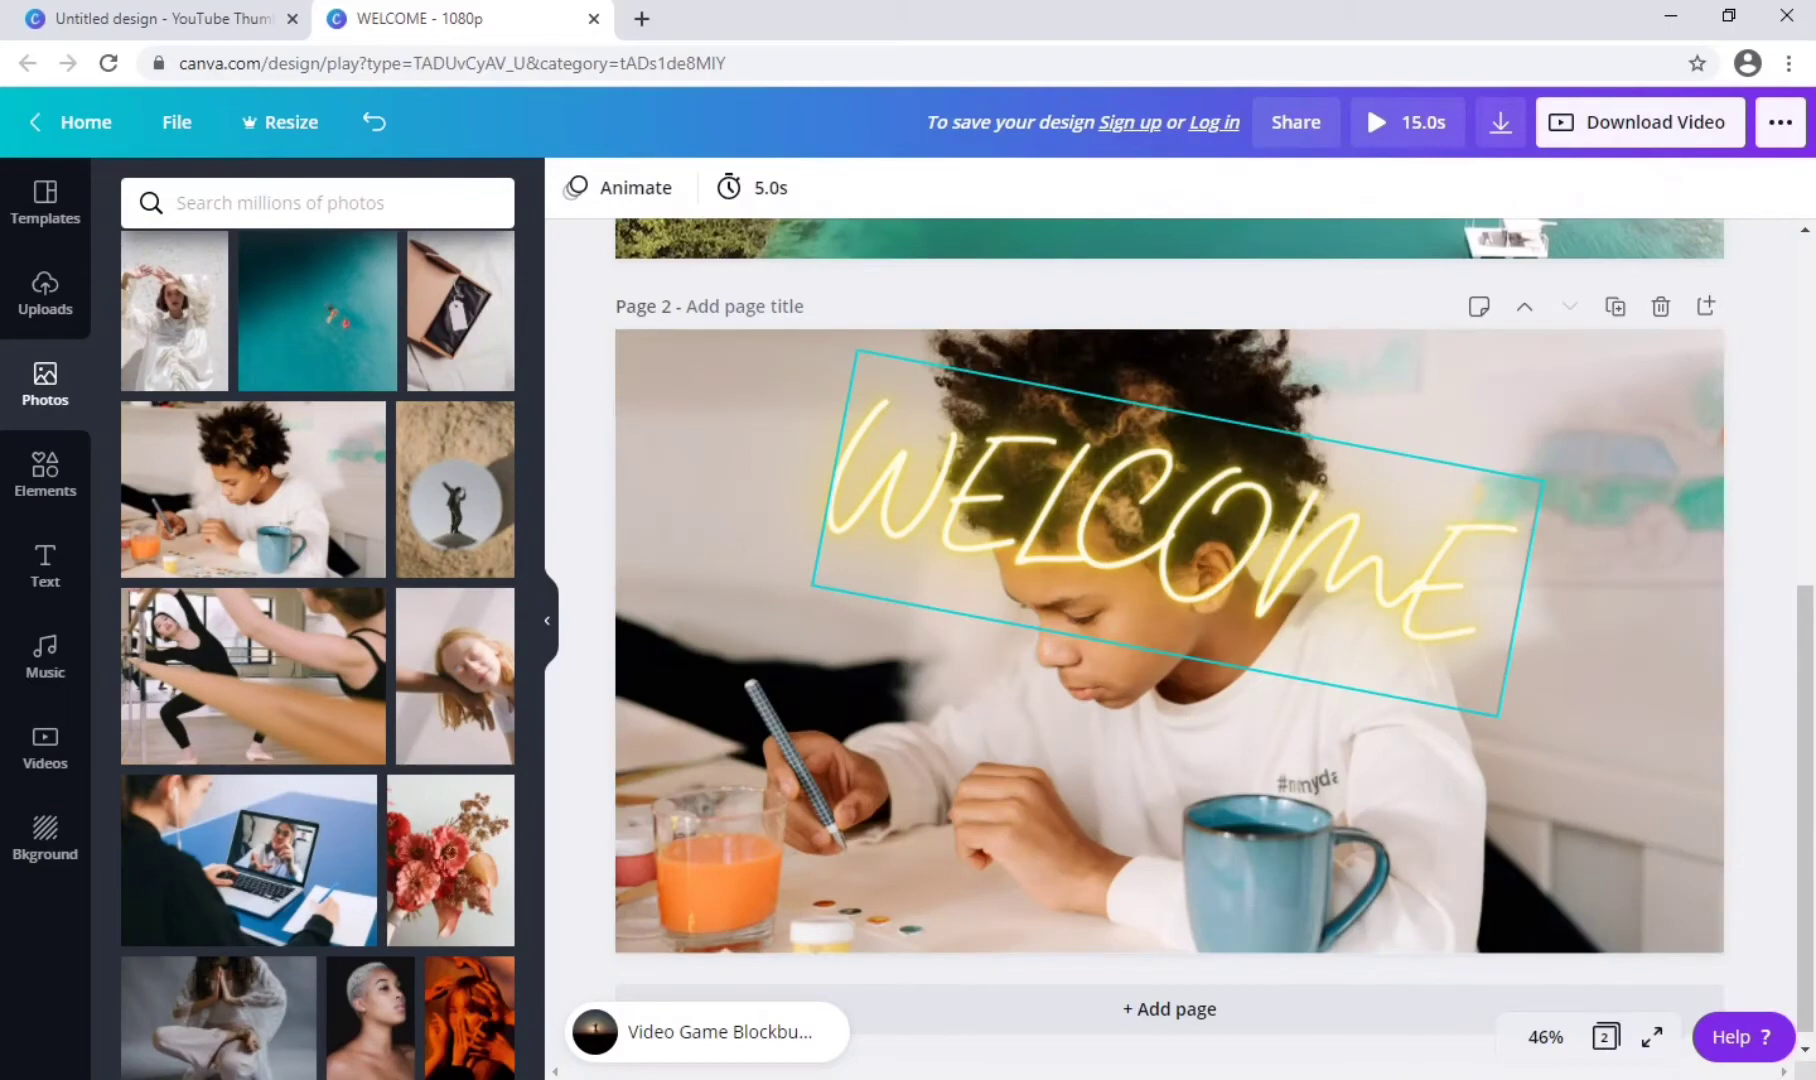
Add the striped photo and resize it into a full-height strip along the right edge.
scroll(318, 650, down, 5)
click(455, 680)
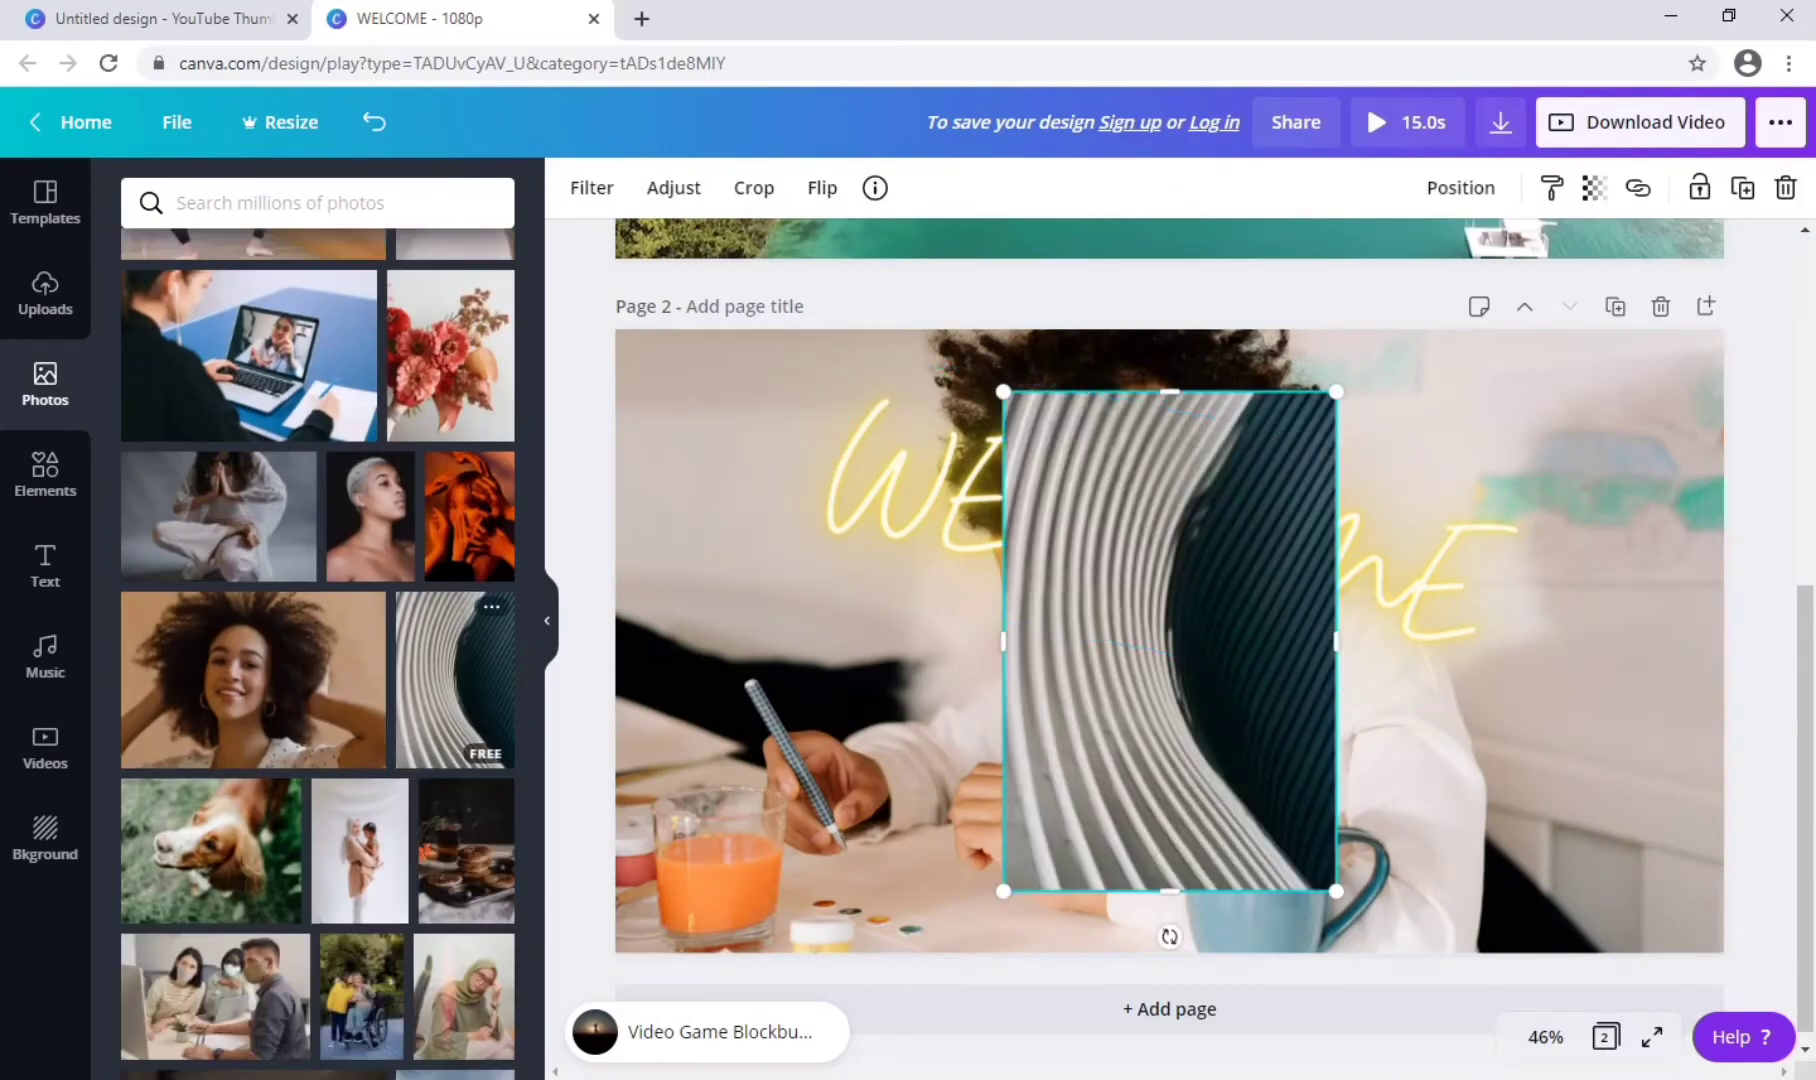
drag(1170, 640, 1557, 568)
drag(1557, 818, 1557, 970)
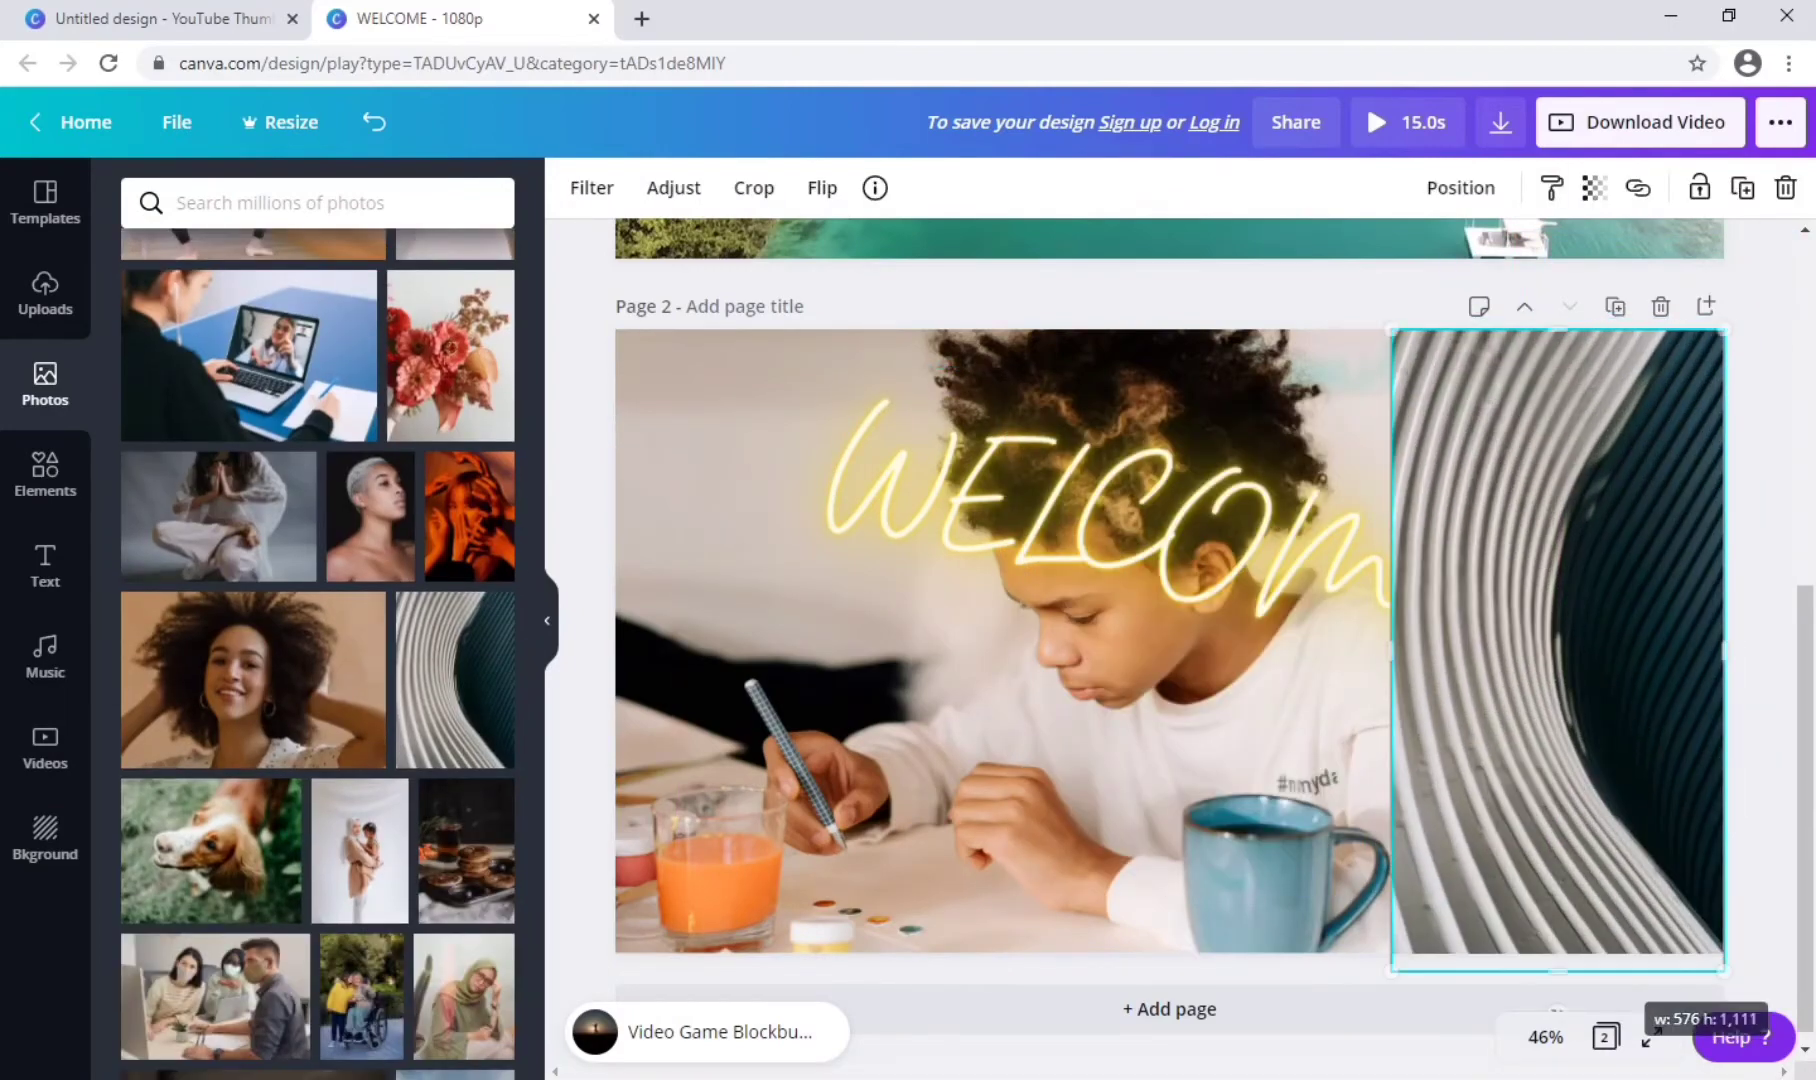
drag(1391, 650, 1490, 650)
click(1400, 700)
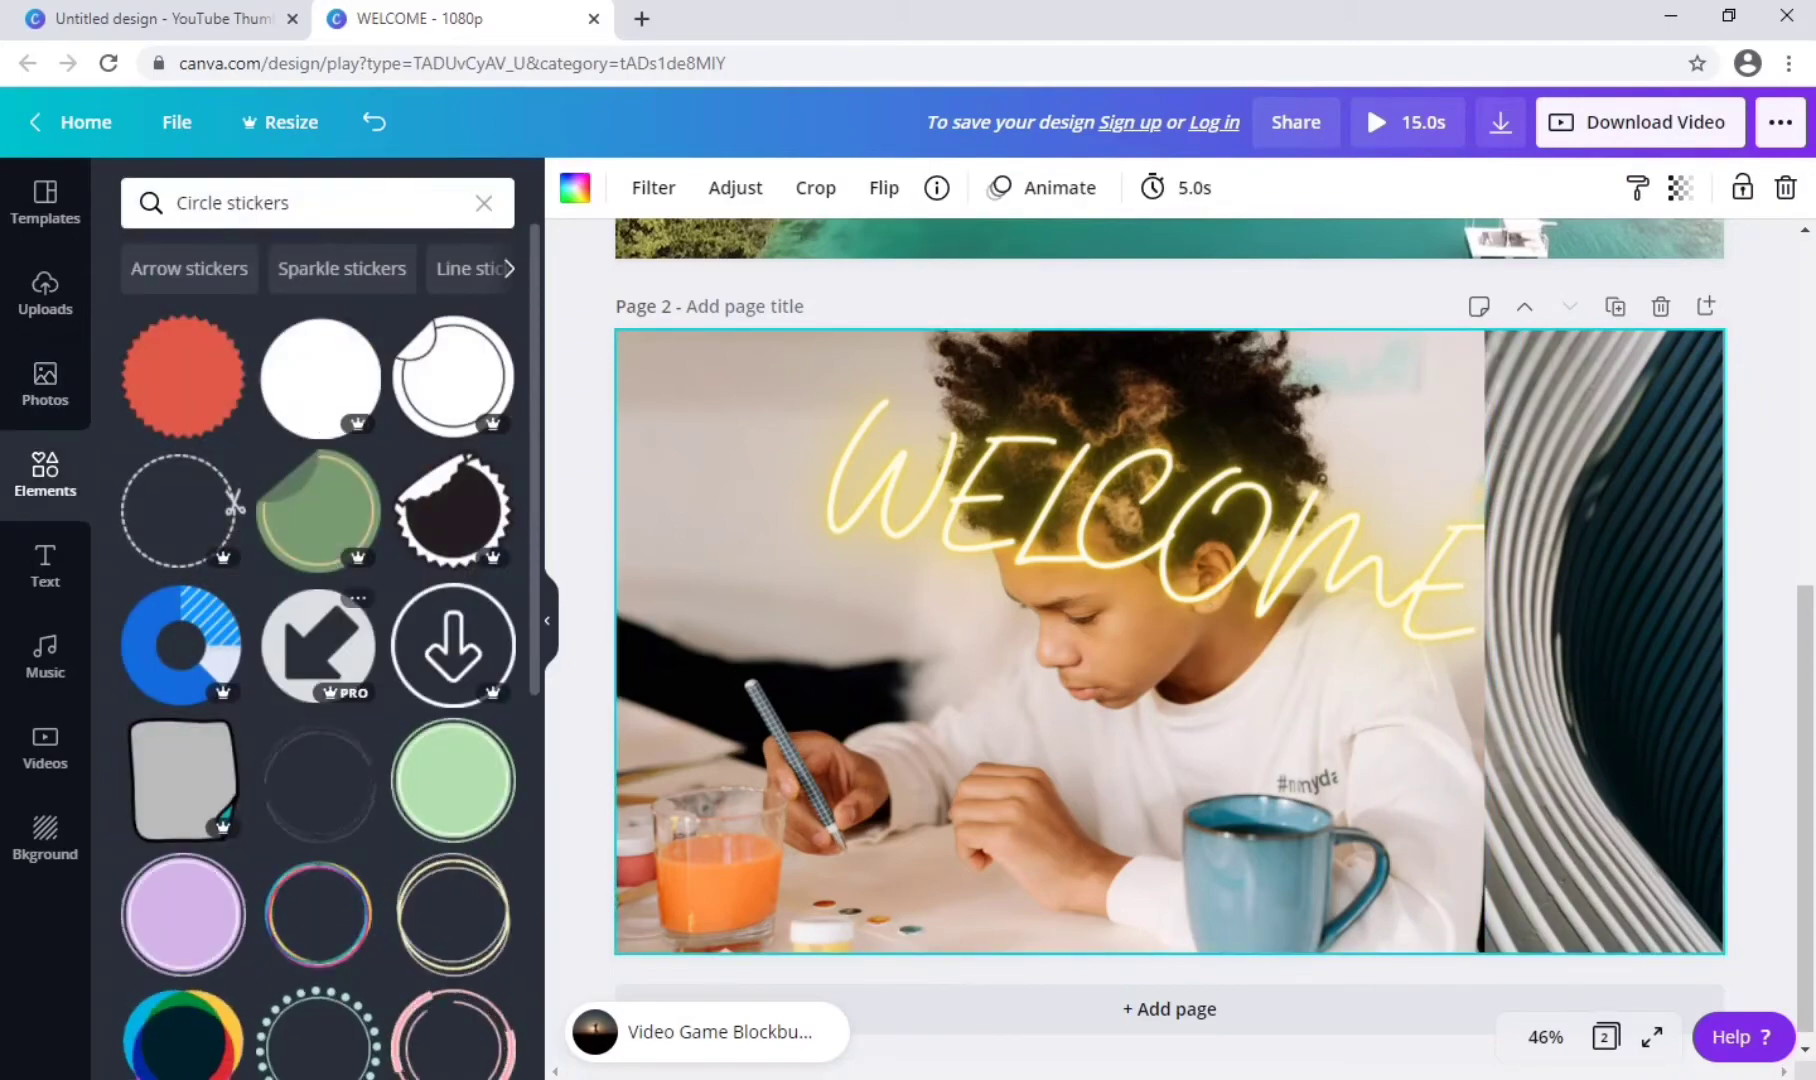
Add the dark ring sticker, shrink it and position it in the bottom-left corner.
scroll(318, 650, down, 3)
scroll(318, 650, down, 3)
scroll(183, 900, down, 4)
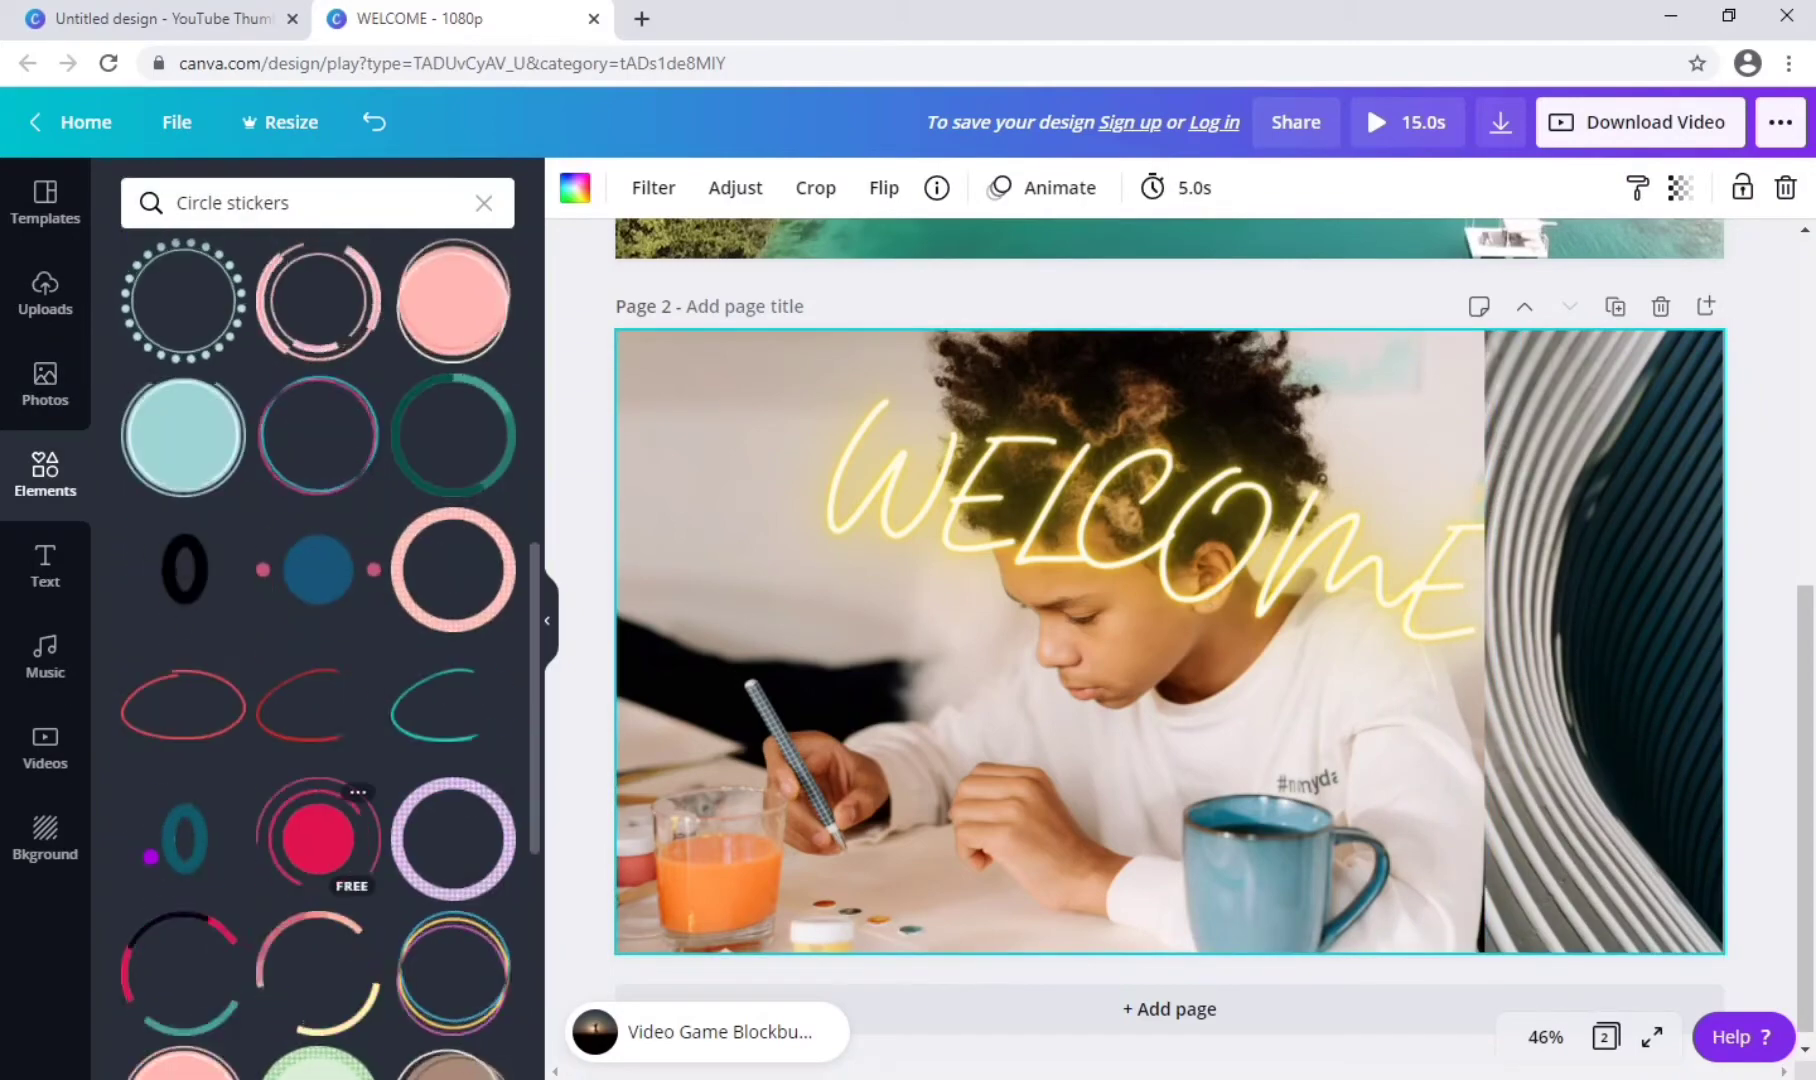
click(183, 970)
drag(920, 890, 1155, 650)
drag(1287, 518, 812, 780)
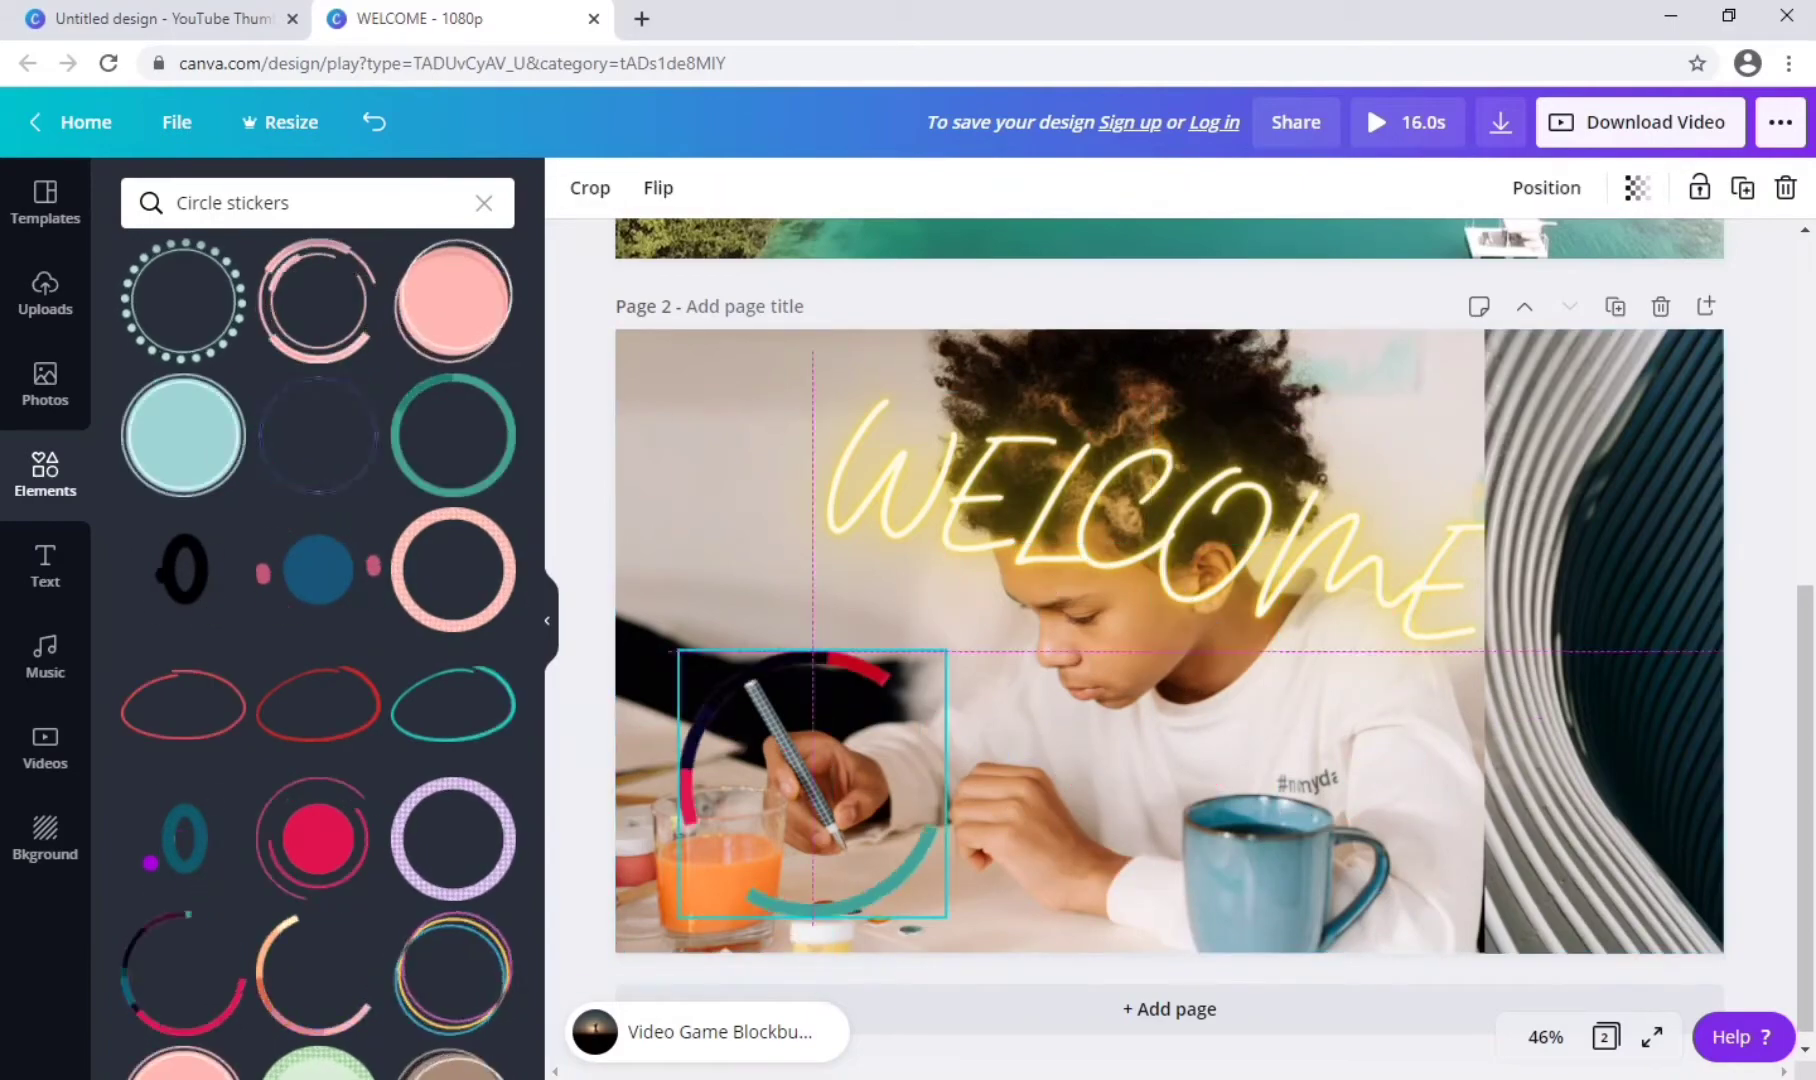
drag(680, 911, 773, 833)
drag(865, 741, 700, 880)
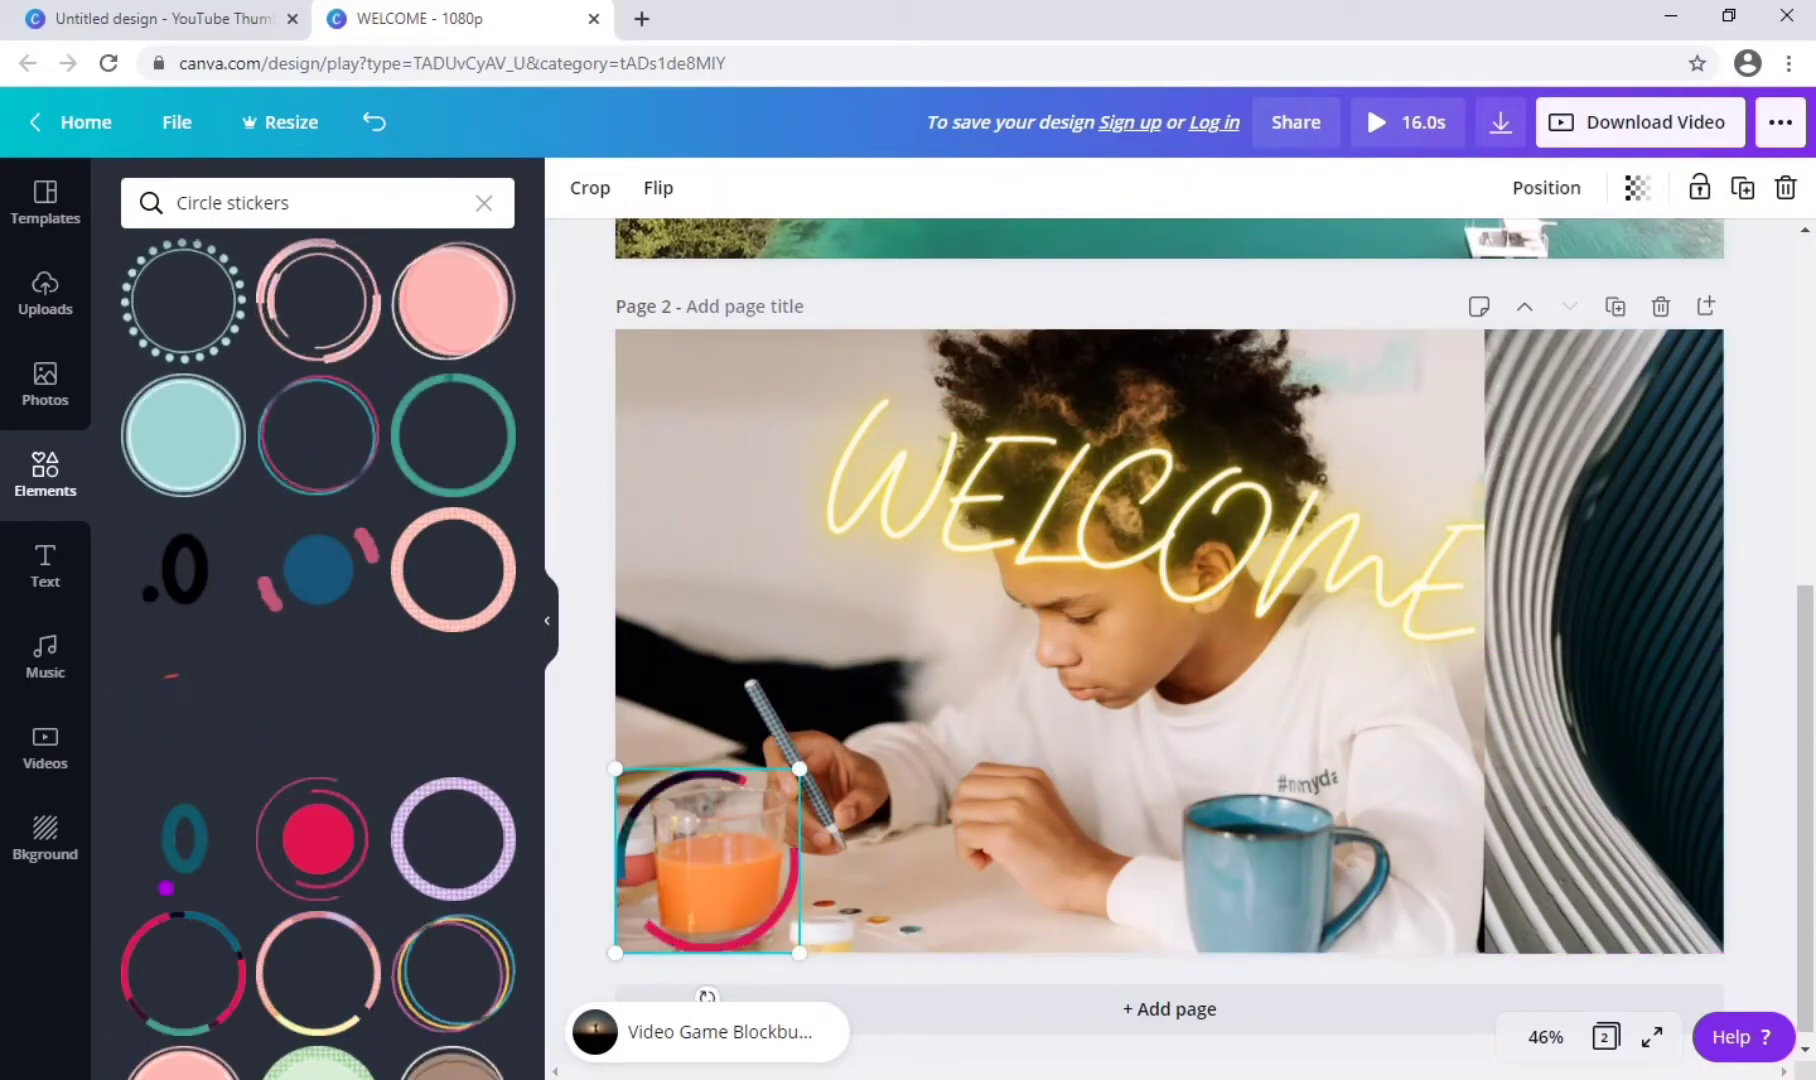
drag(770, 960, 748, 948)
Delete the ring sticker, add a hexagon and size it in the bottom-right corner.
key(Delete)
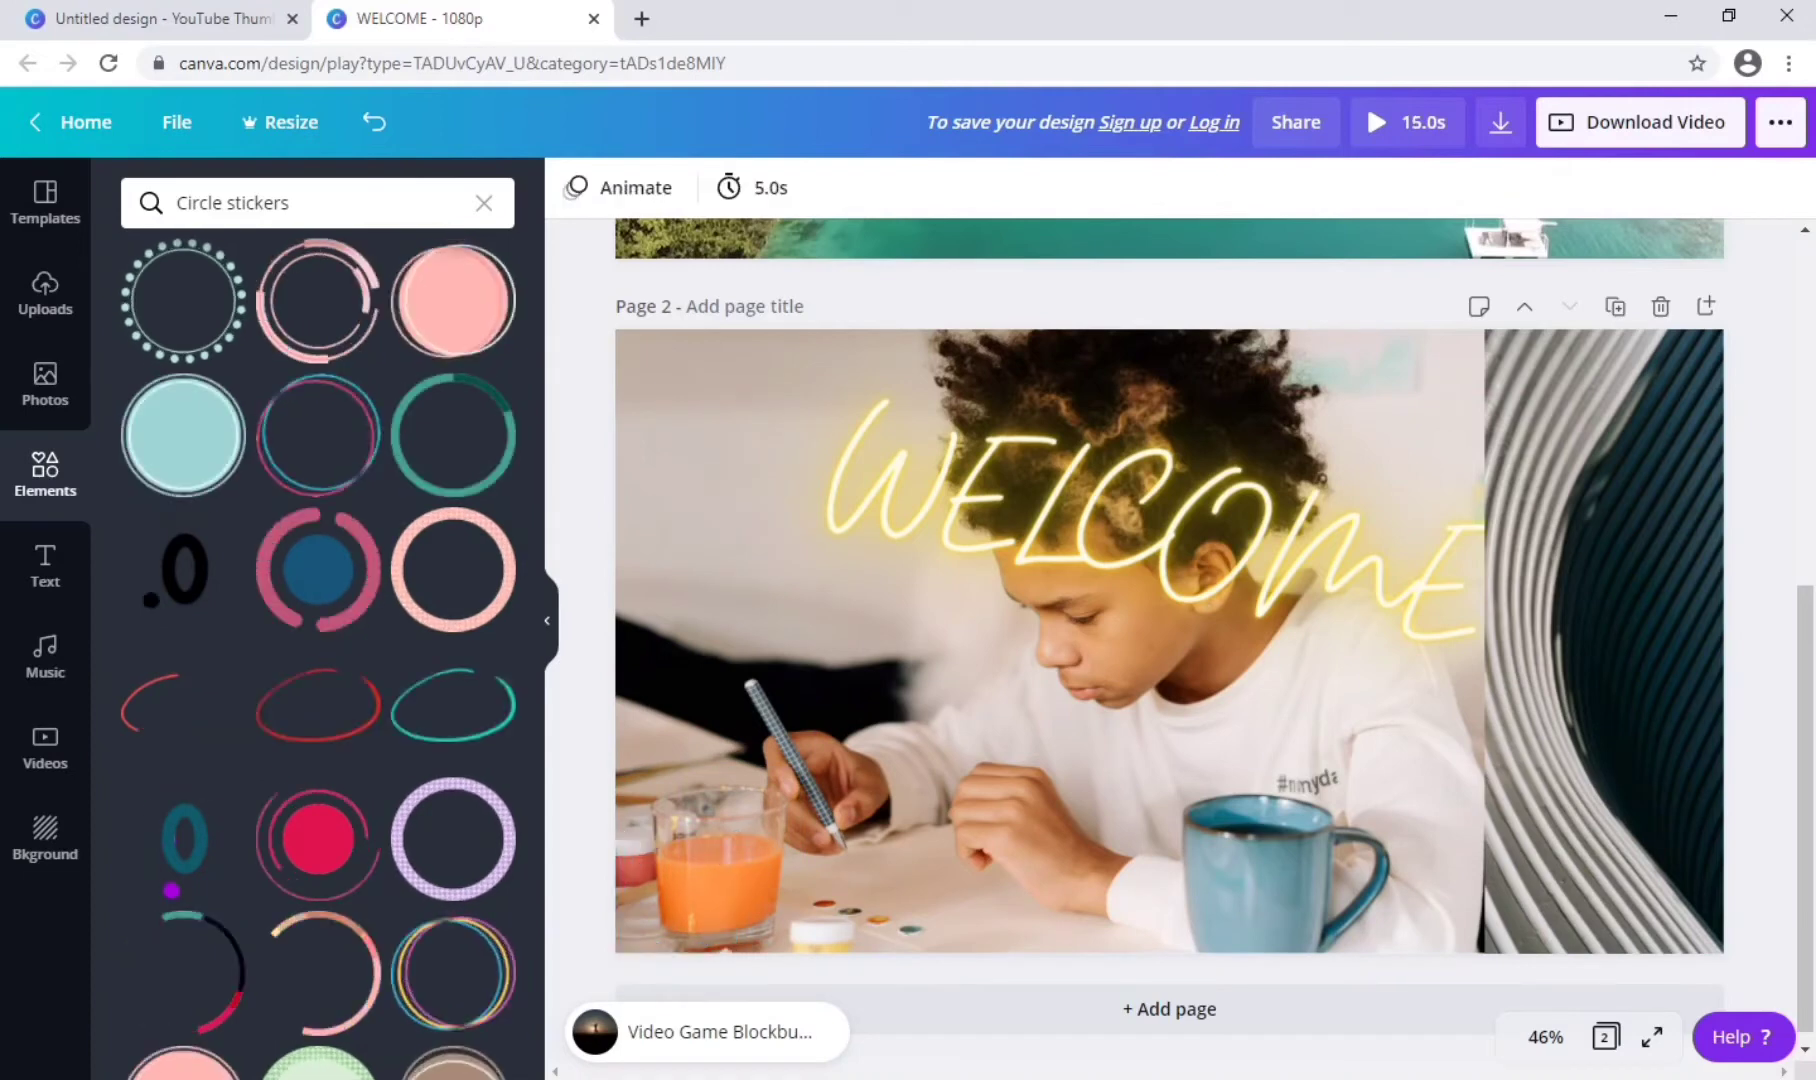
click(484, 203)
click(484, 944)
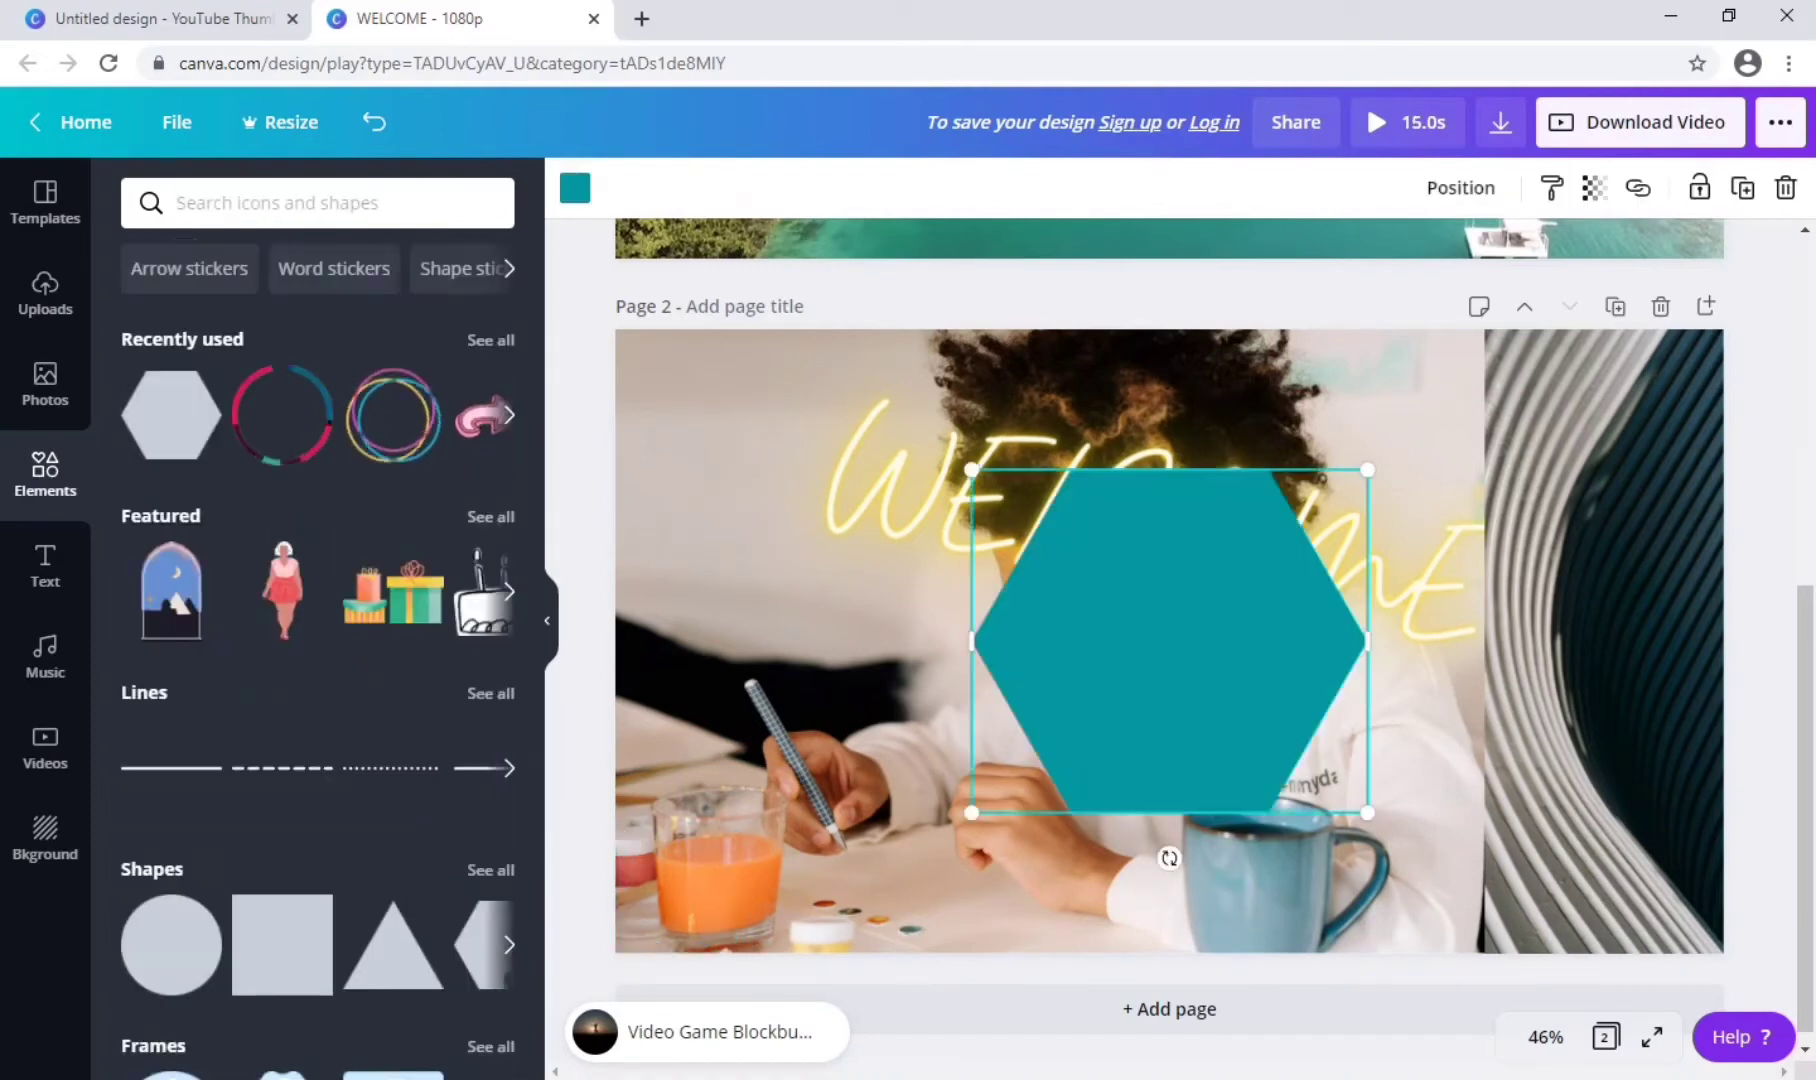
drag(971, 812, 1180, 630)
mouse_move(1270, 547)
mouse_down()
mouse_move(851, 811)
mouse_move(1572, 858)
mouse_up()
mouse_move(1652, 936)
mouse_down()
mouse_move(1660, 917)
mouse_move(1622, 967)
mouse_up()
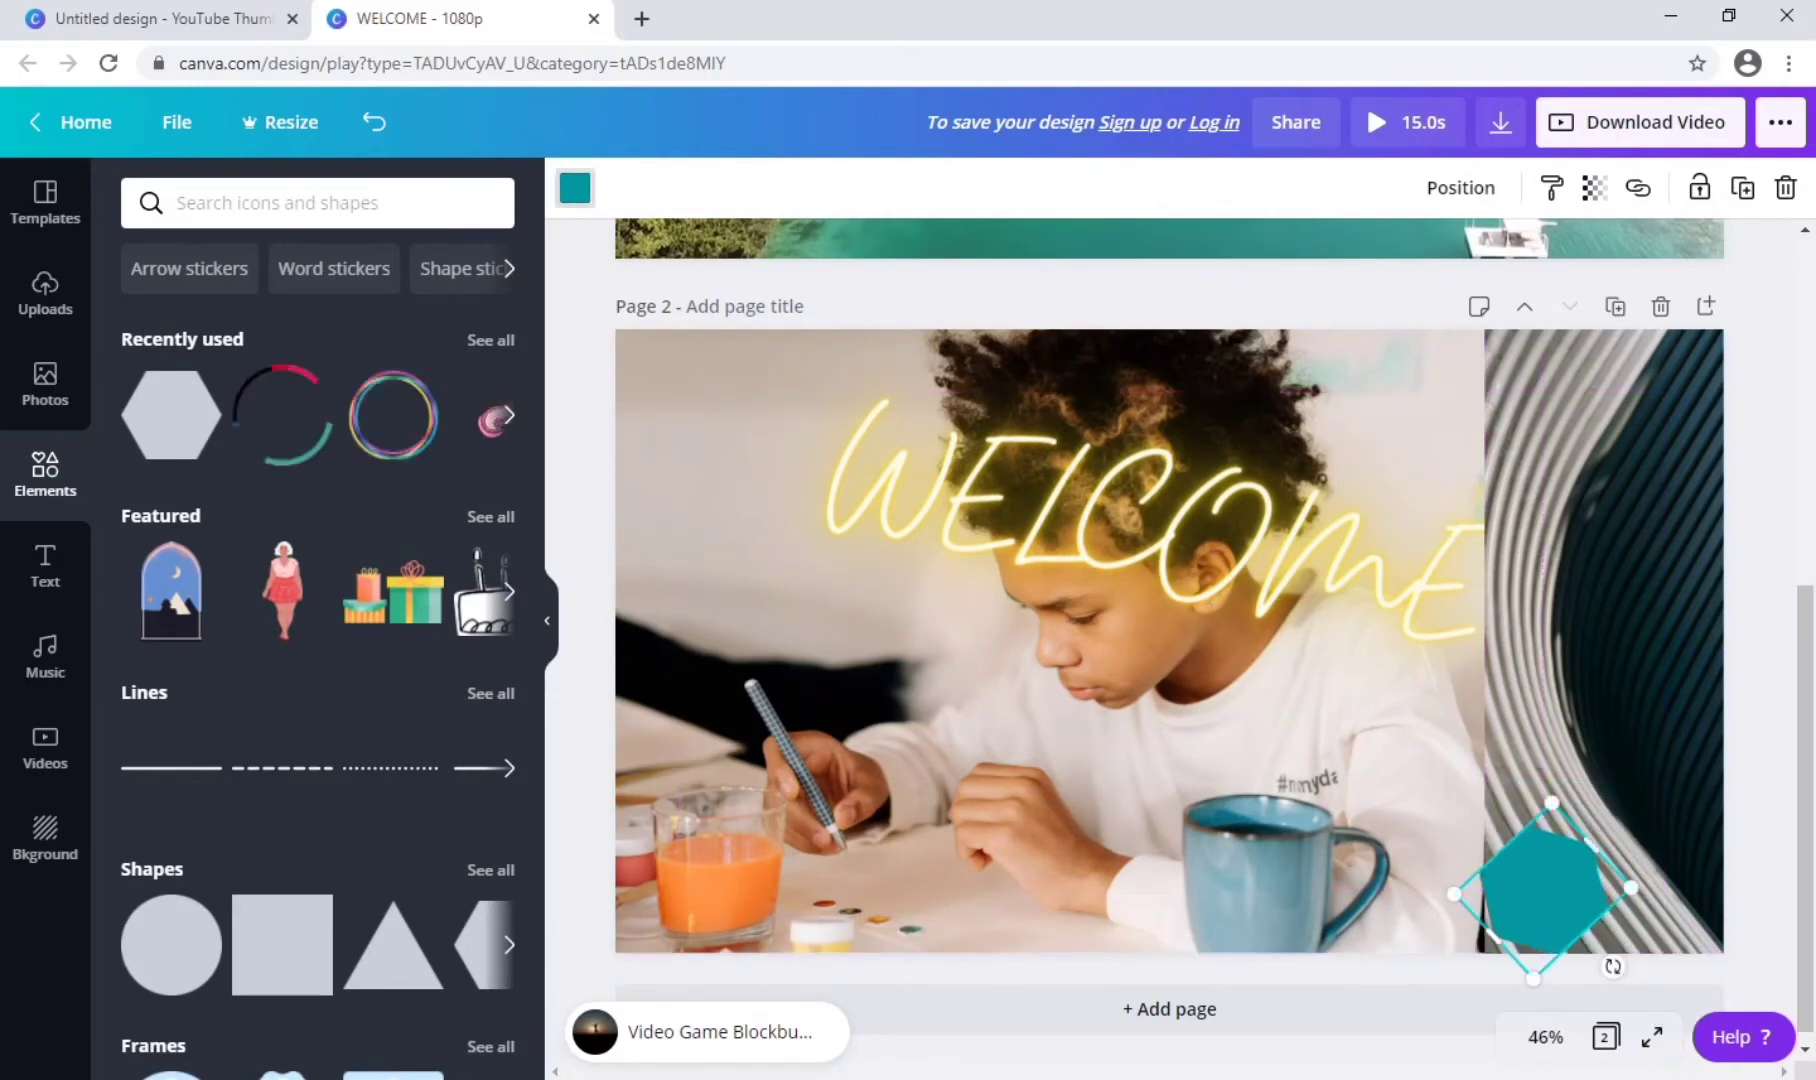
Recolour the hexagon white and place white hexagons up the right edge.
click(575, 187)
click(418, 813)
click(350, 881)
click(486, 438)
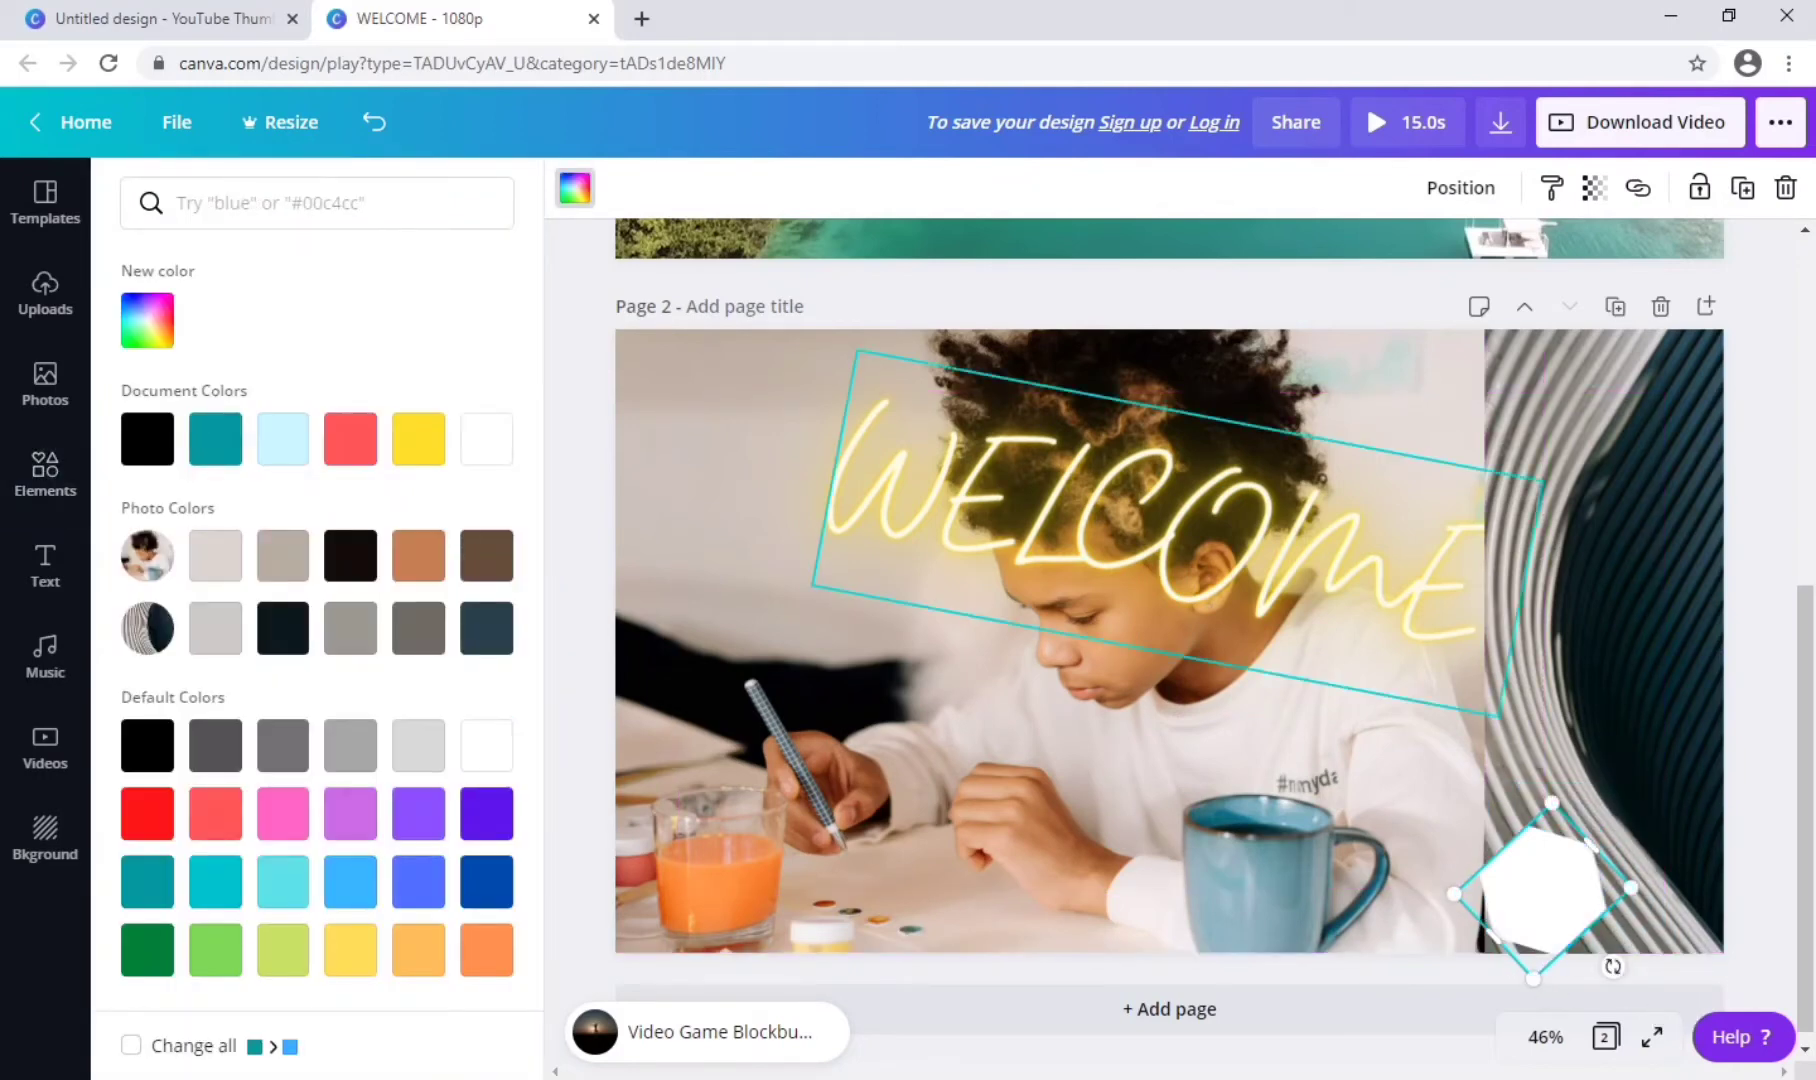
click(45, 380)
click(45, 472)
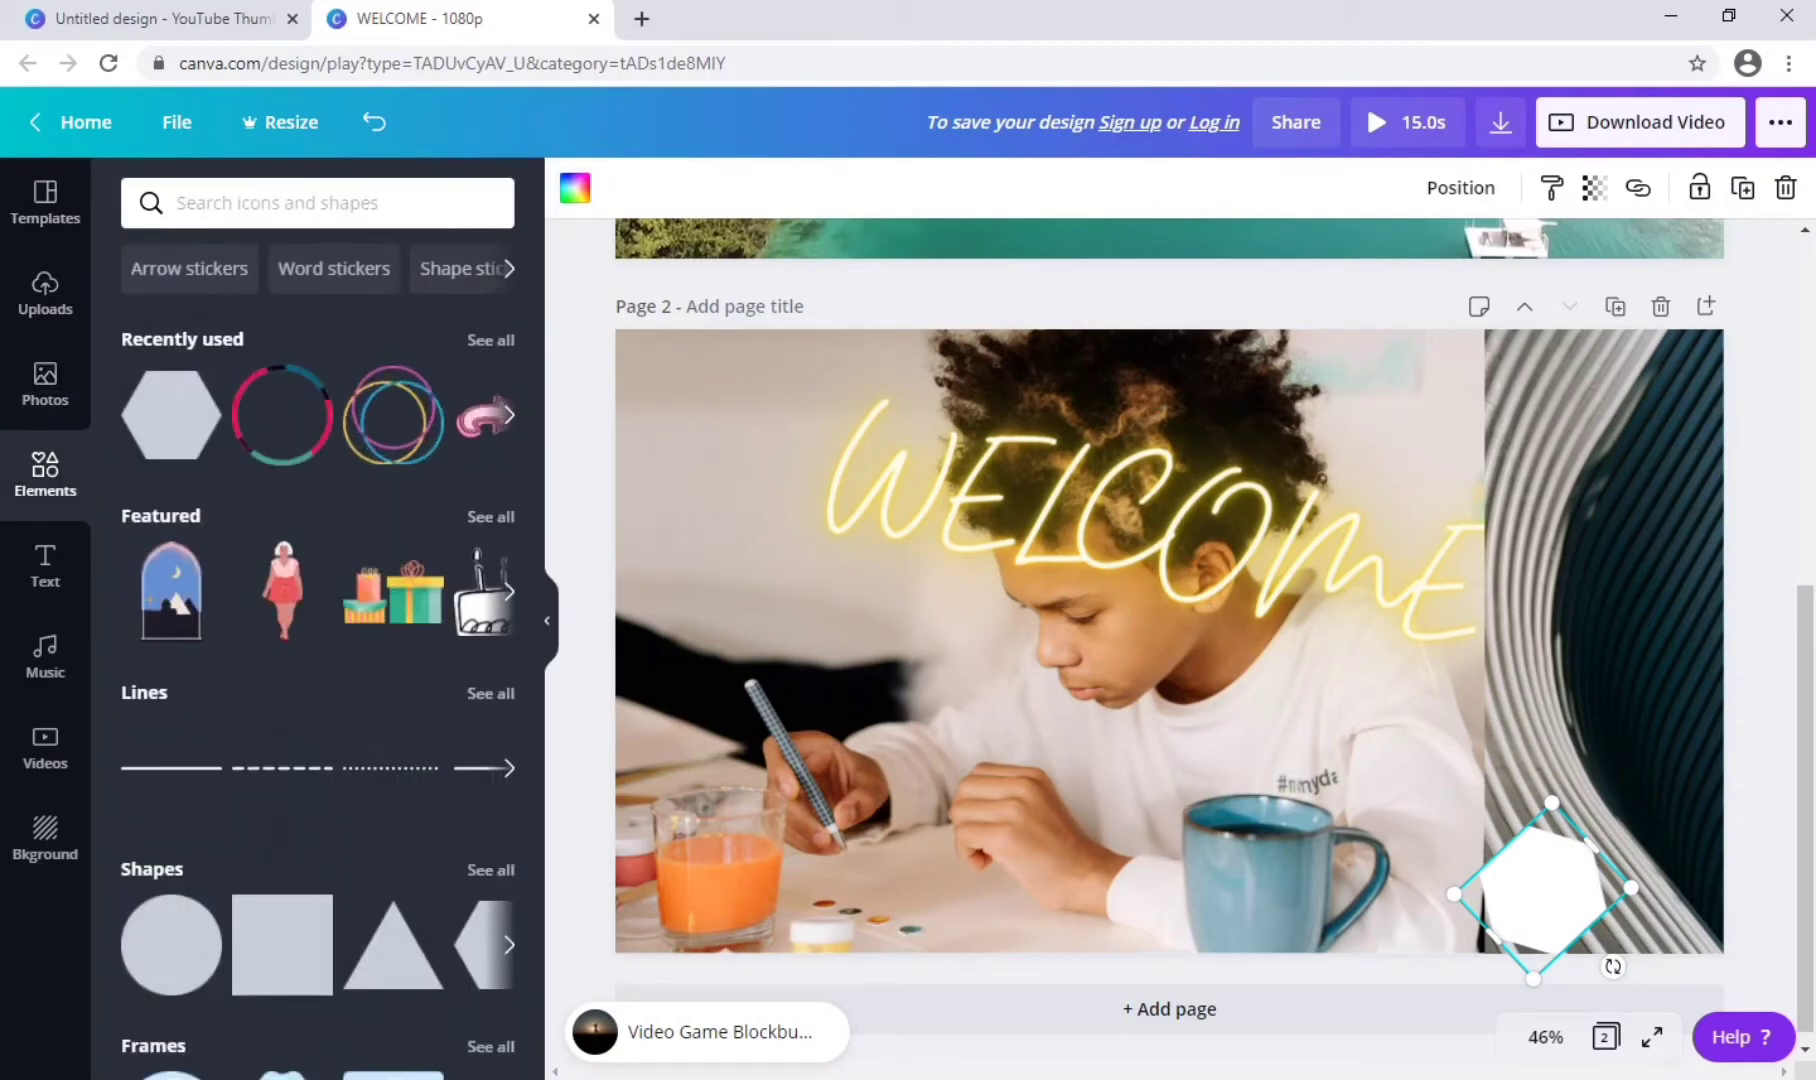
mouse_move(1543, 885)
mouse_down()
mouse_move(1630, 762)
mouse_move(1598, 728)
mouse_move(1533, 931)
mouse_move(1695, 465)
mouse_move(1665, 513)
mouse_move(1665, 455)
mouse_move(1540, 851)
mouse_move(1703, 324)
mouse_move(1740, 345)
mouse_move(1698, 350)
mouse_up()
Add a light grey triangle, rotate it and push it partly off the lower-left edge.
key(Escape)
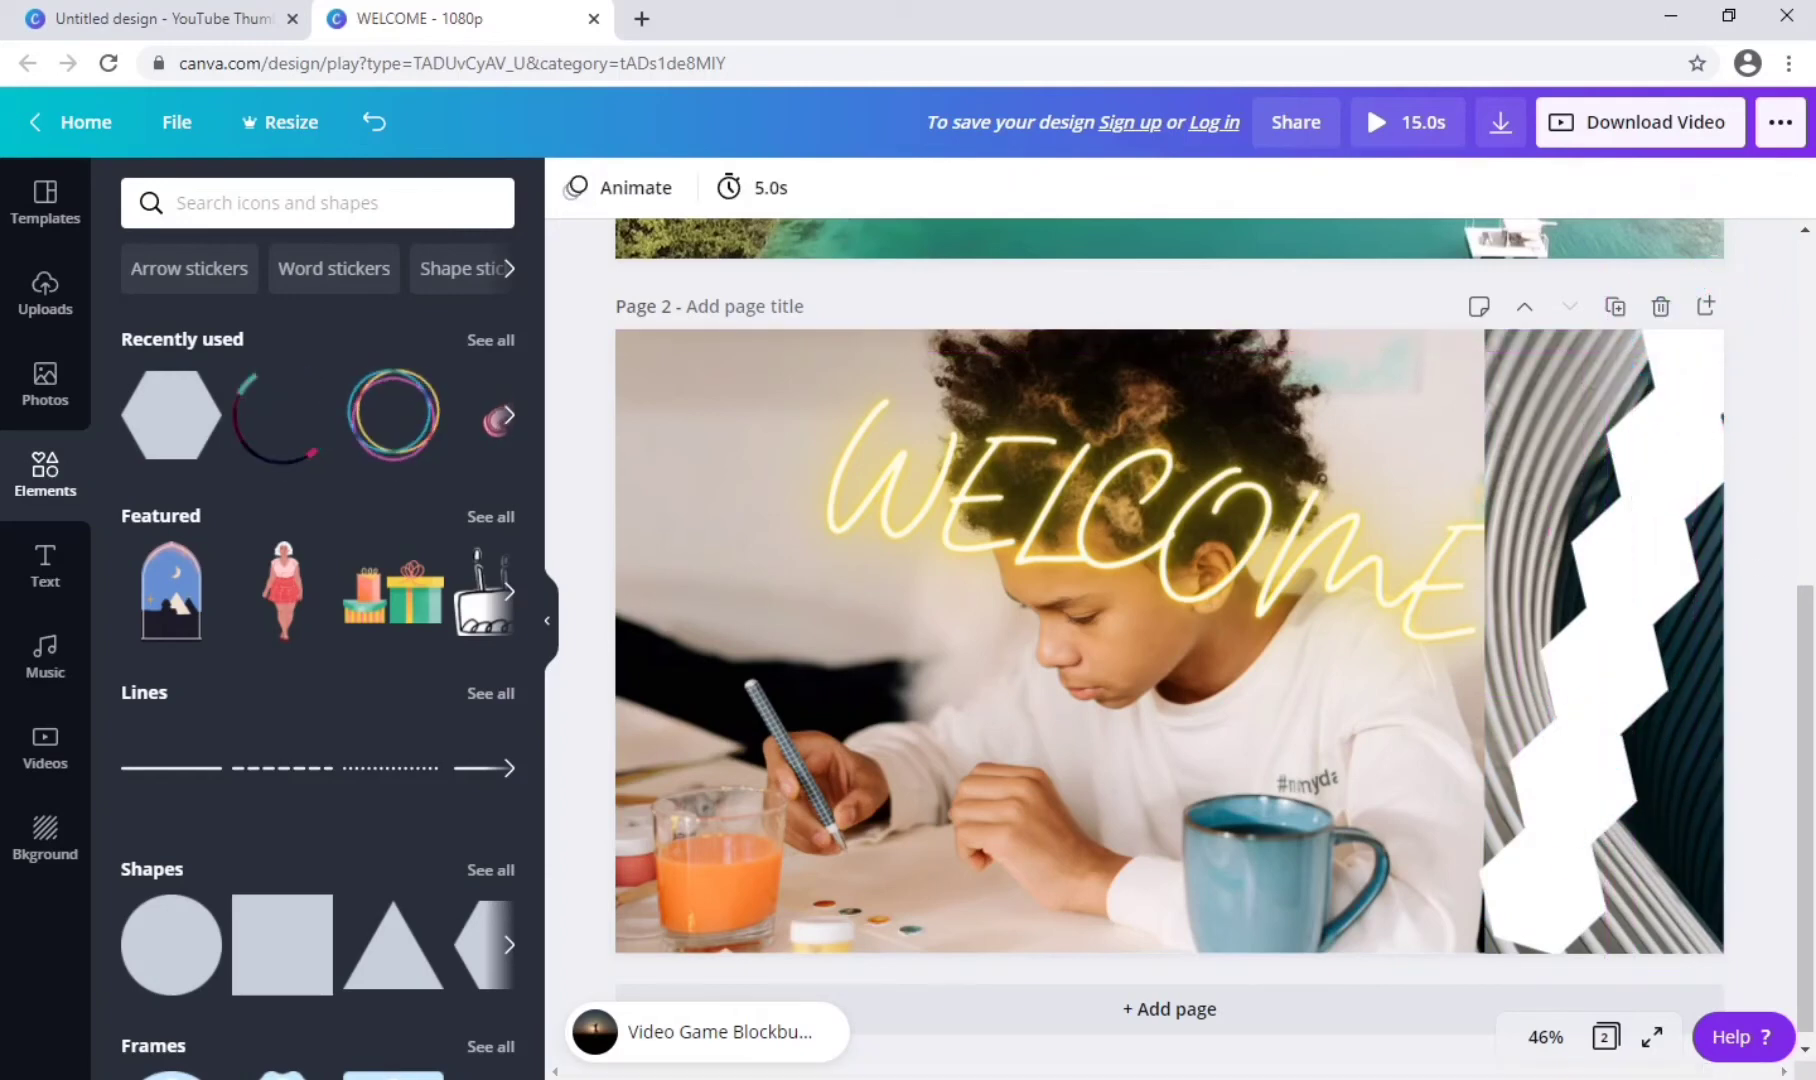
click(393, 944)
click(575, 187)
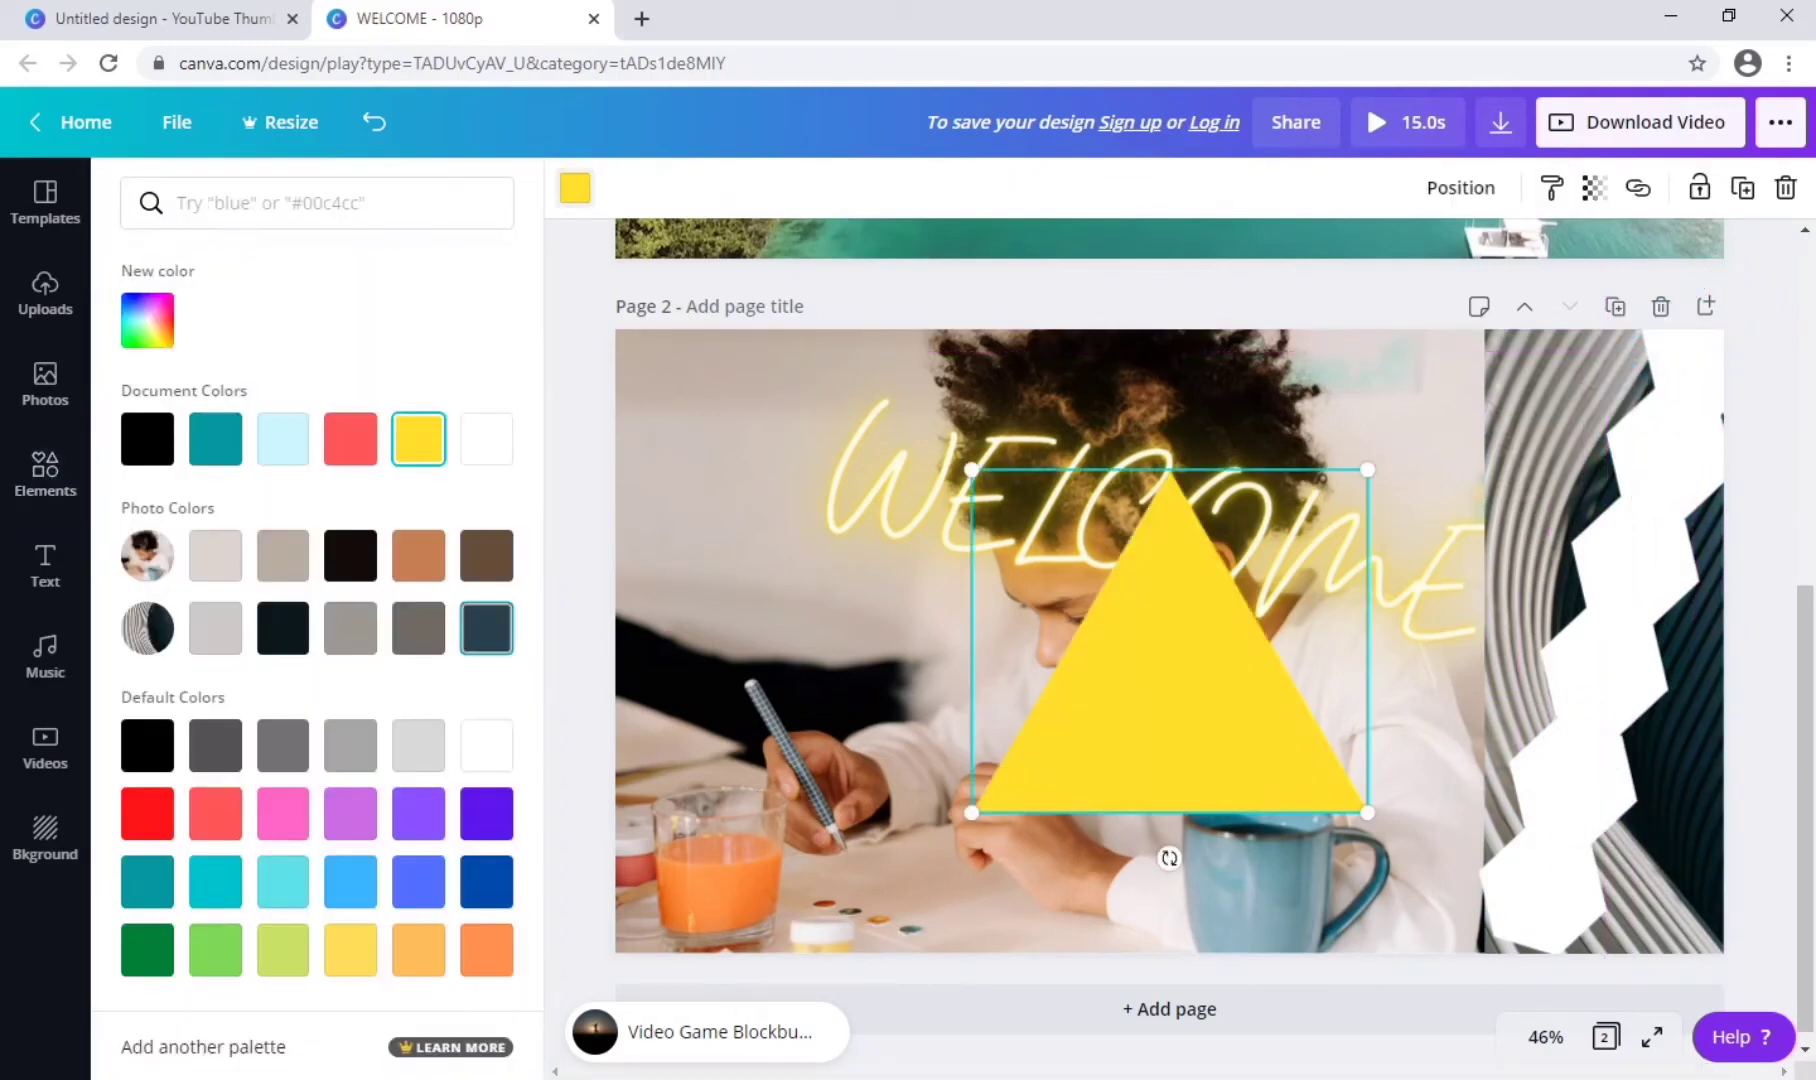
click(486, 628)
click(418, 745)
drag(1169, 858, 1320, 915)
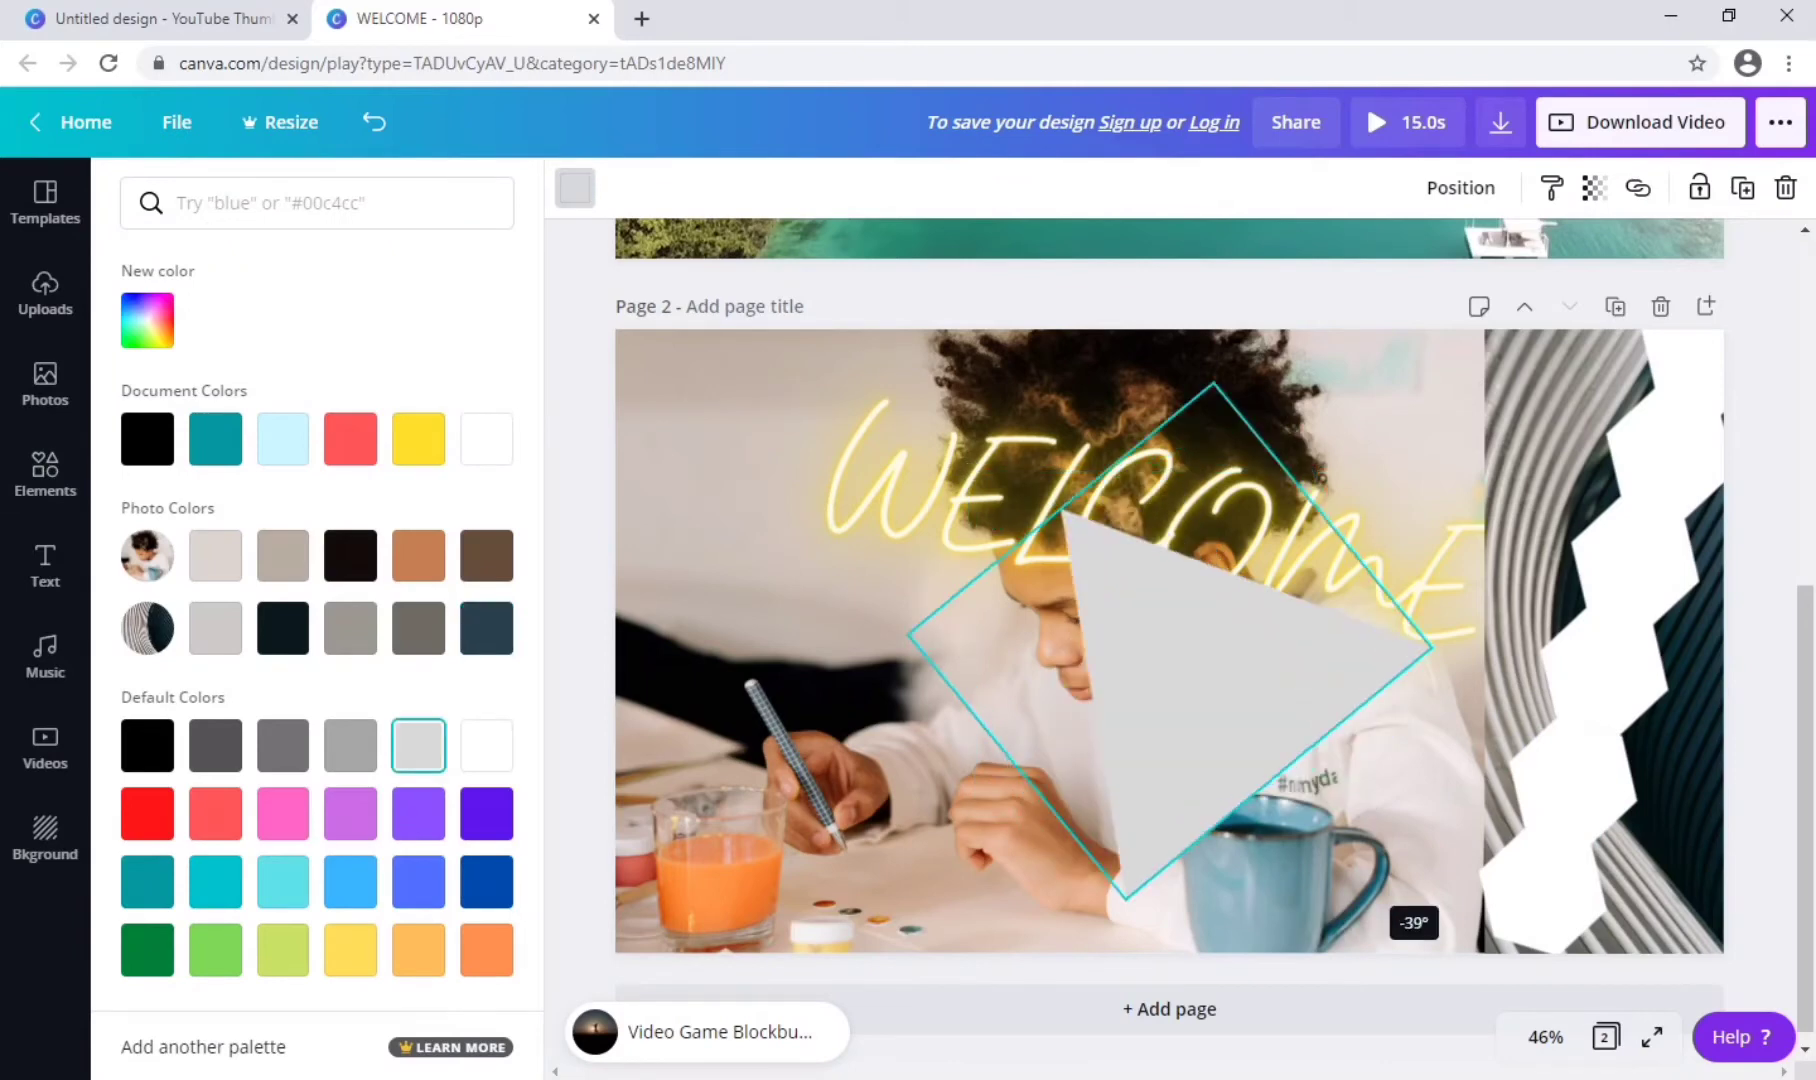
mouse_move(1180, 660)
mouse_down()
mouse_move(660, 840)
mouse_move(800, 785)
mouse_move(826, 659)
mouse_up()
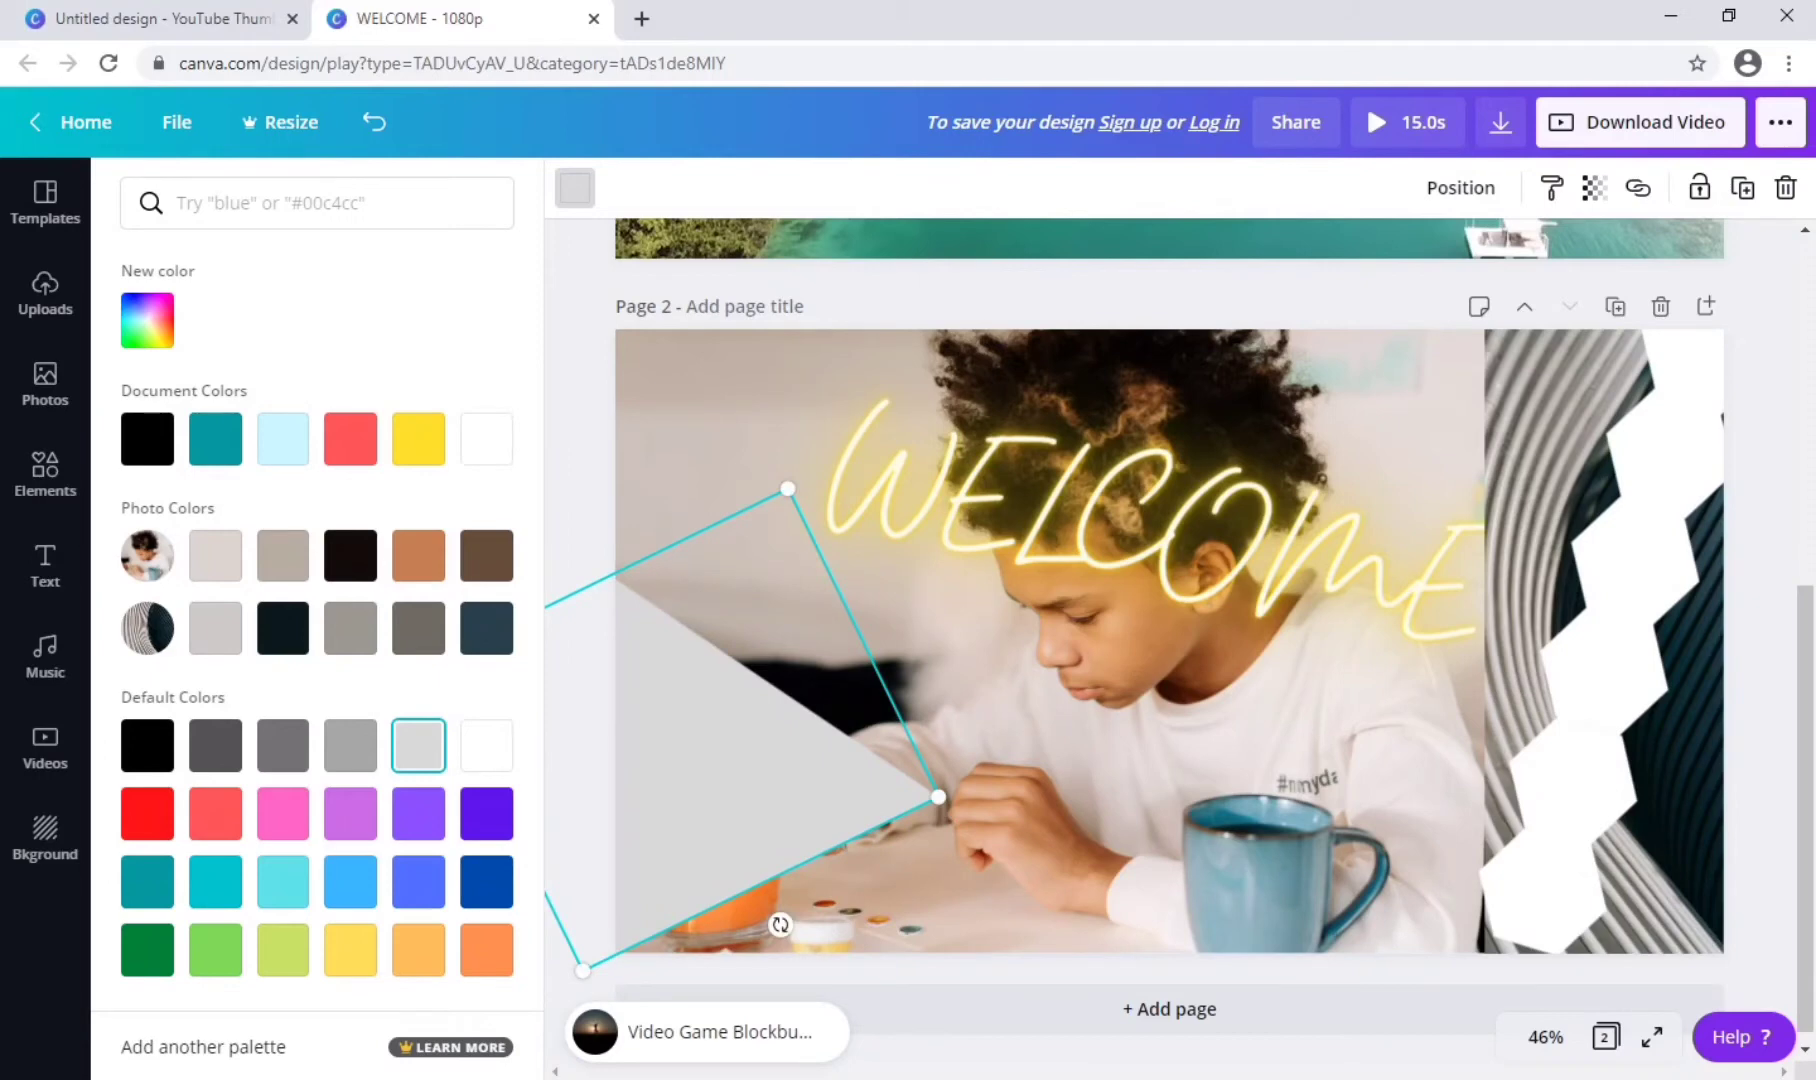
drag(780, 925, 940, 900)
mouse_move(871, 842)
mouse_down()
mouse_move(872, 1015)
mouse_move(884, 861)
mouse_move(760, 1010)
mouse_up()
Tilt the WELCOME text steeply so it runs diagonally upward across the lower page.
click(823, 607)
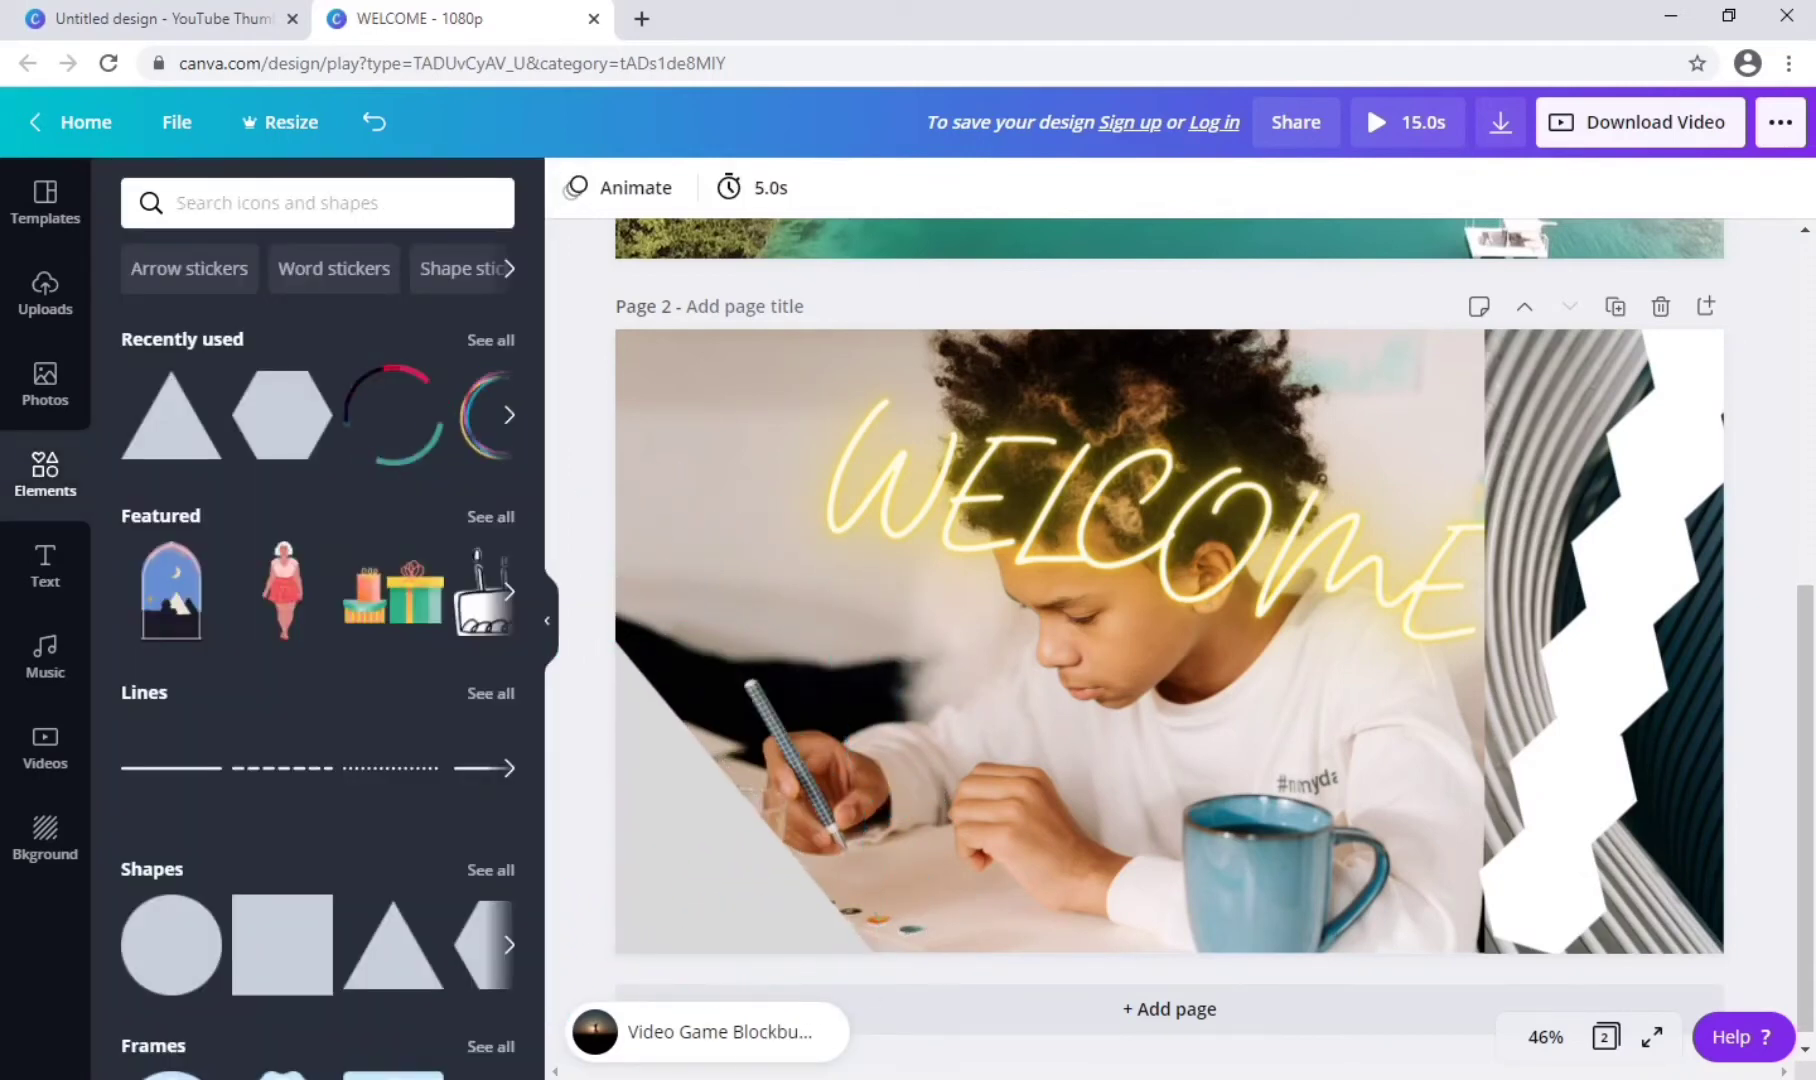
click(1000, 500)
drag(1146, 695, 1222, 898)
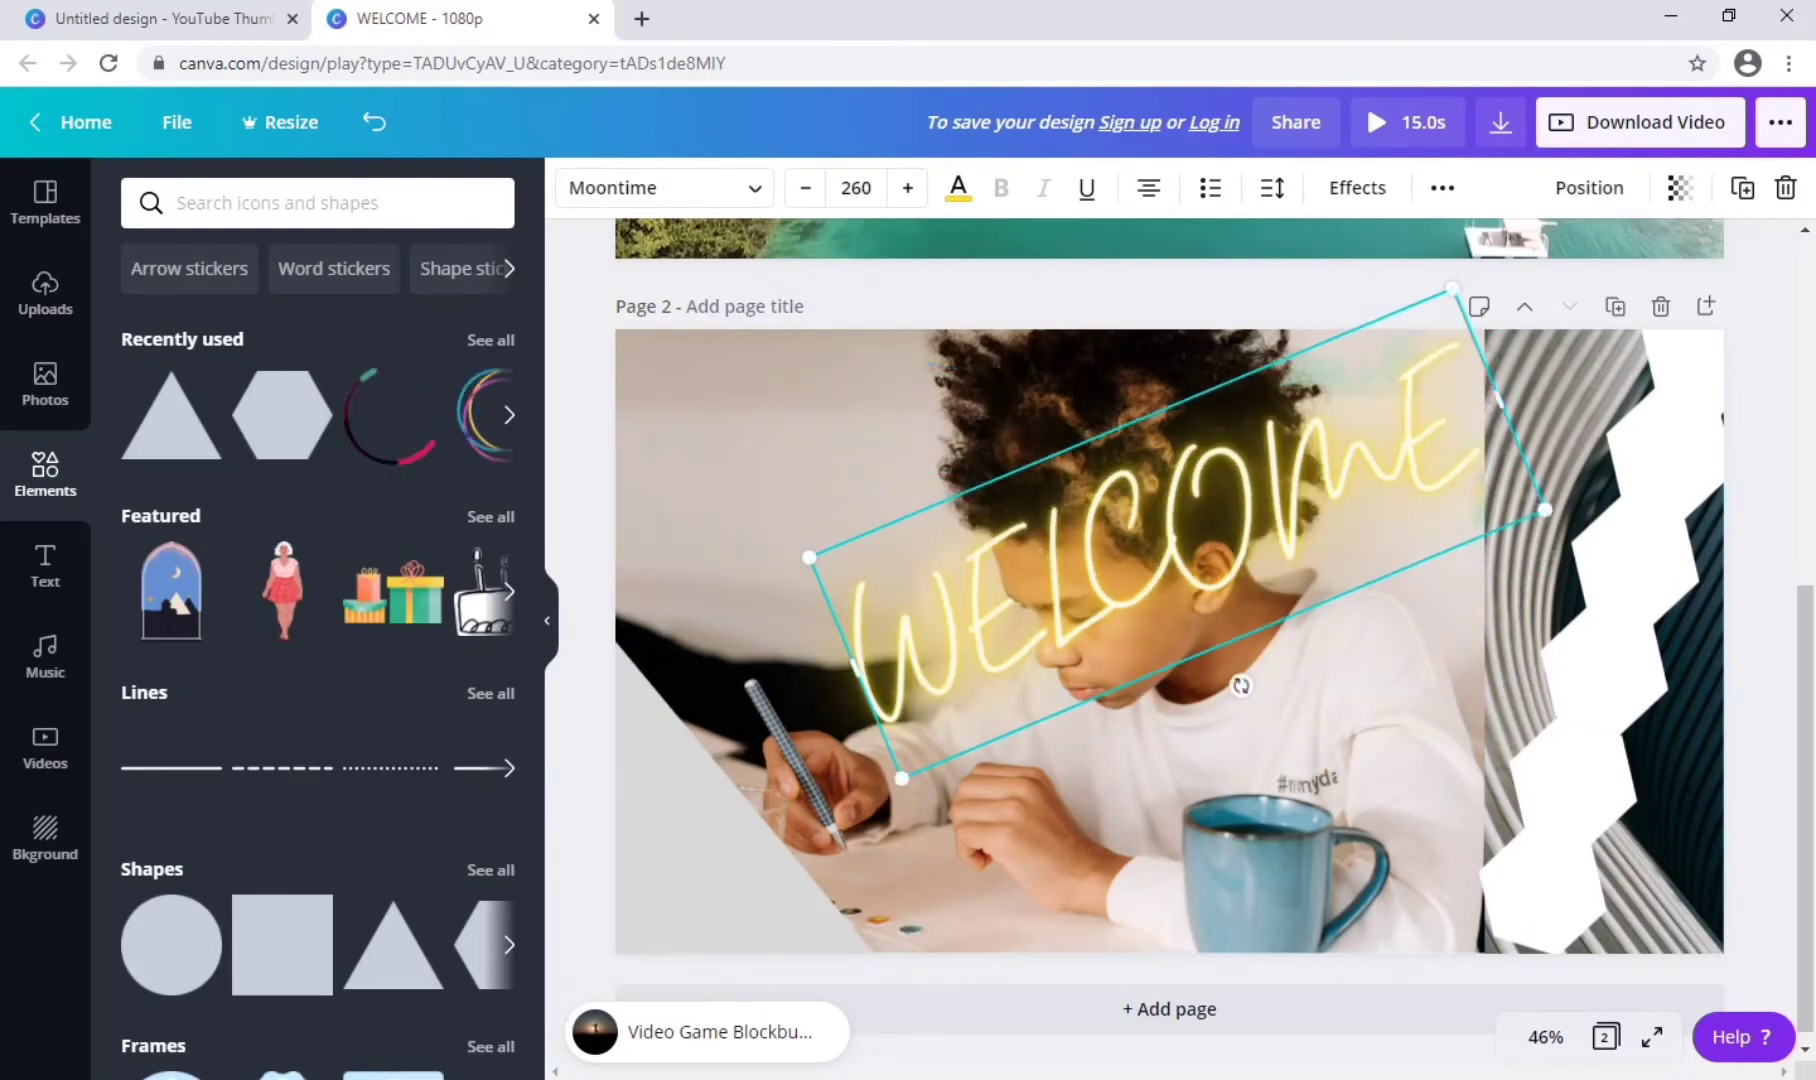
click(1222, 898)
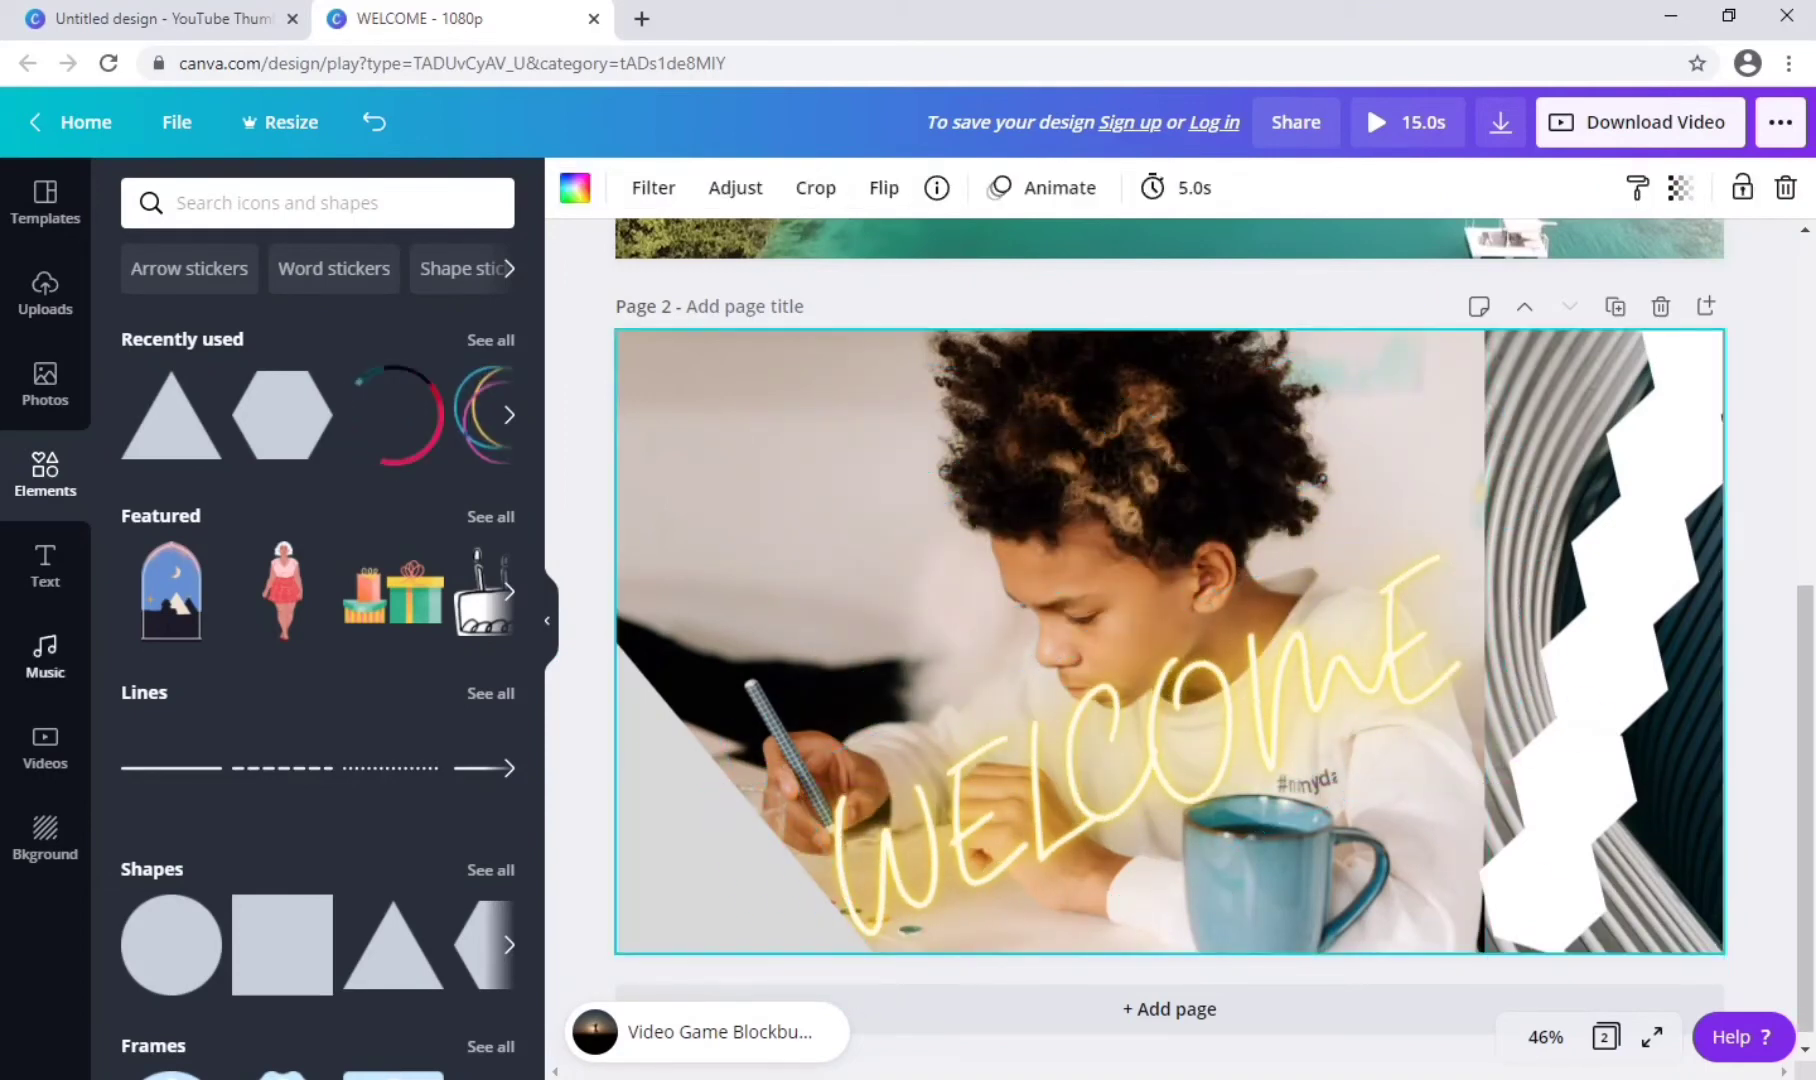
click(45, 566)
Add the 'welcome little one!' template, edit it to vLOG:-25! over EDUCATION, and fit it top-left.
click(216, 576)
drag(900, 420, 758, 380)
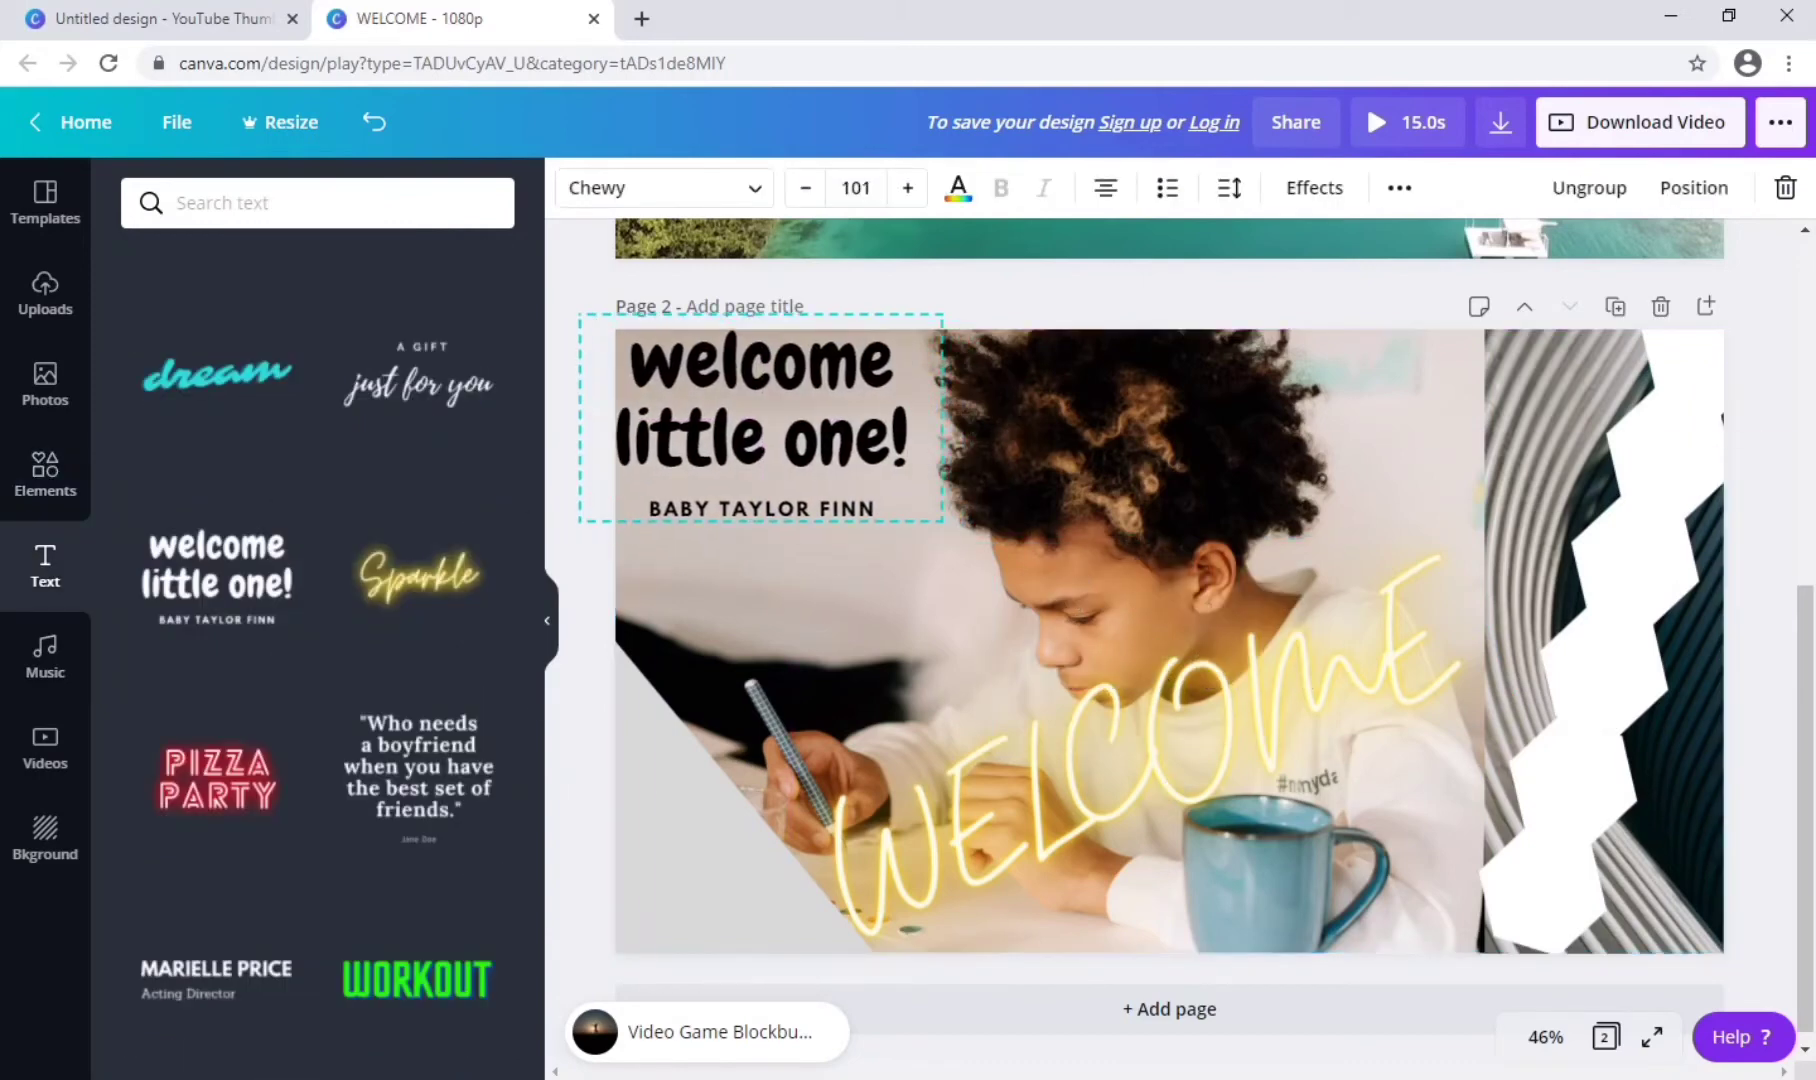
drag(940, 520, 875, 483)
key(ctrl+shift+Home)
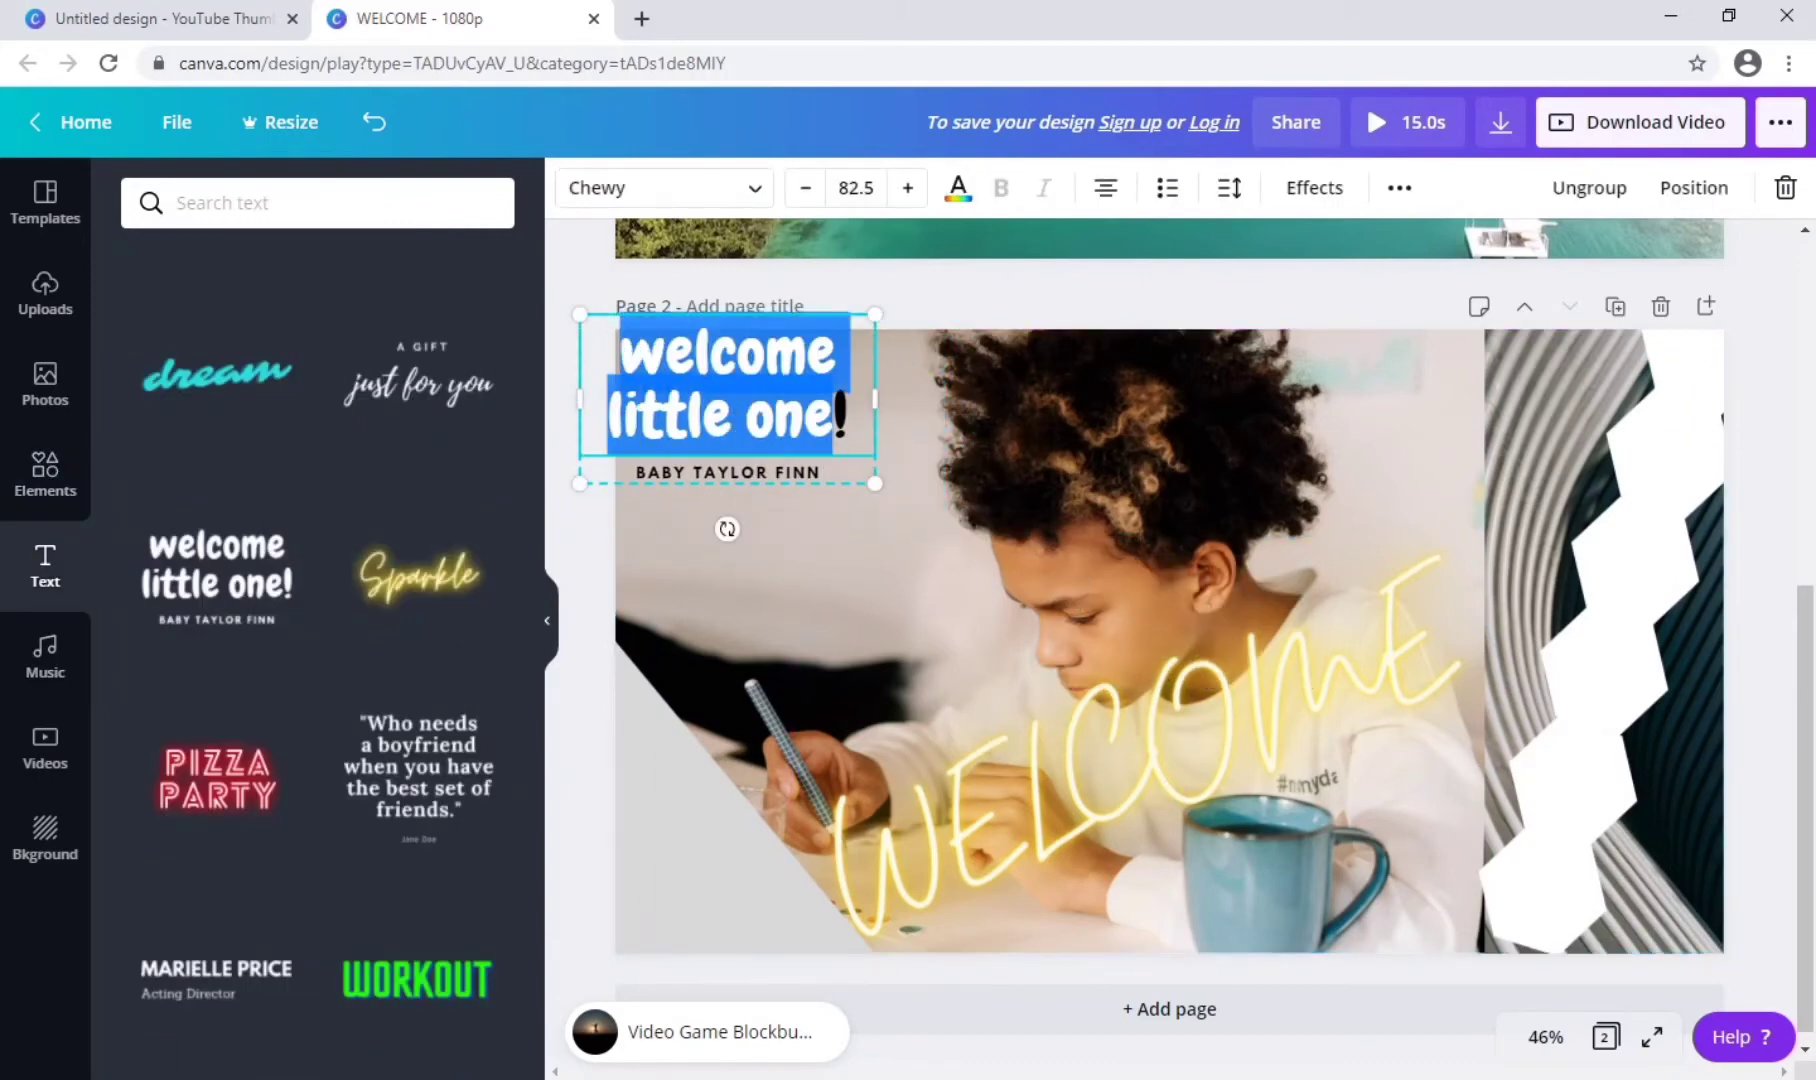
key(BackSpace)
key(BackSpace)
key(BackSpace)
key(BackSpace)
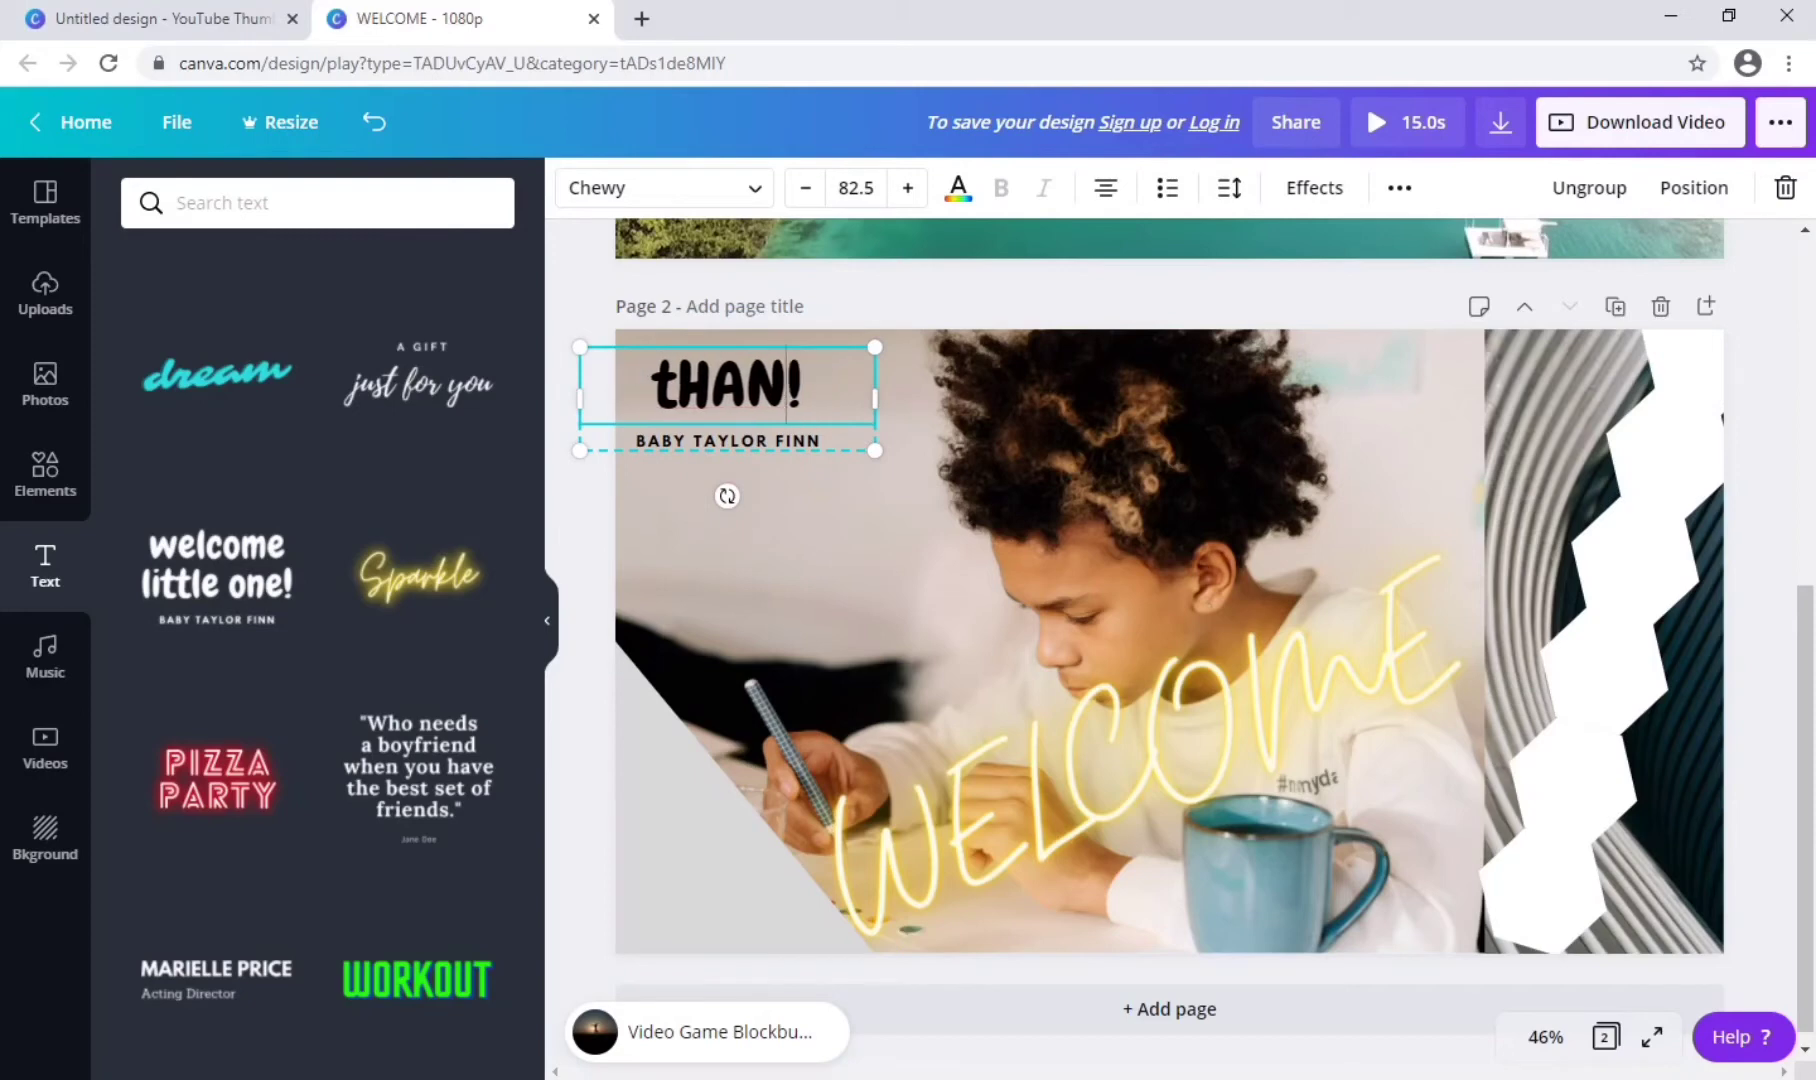
text(vLOG:-25!)
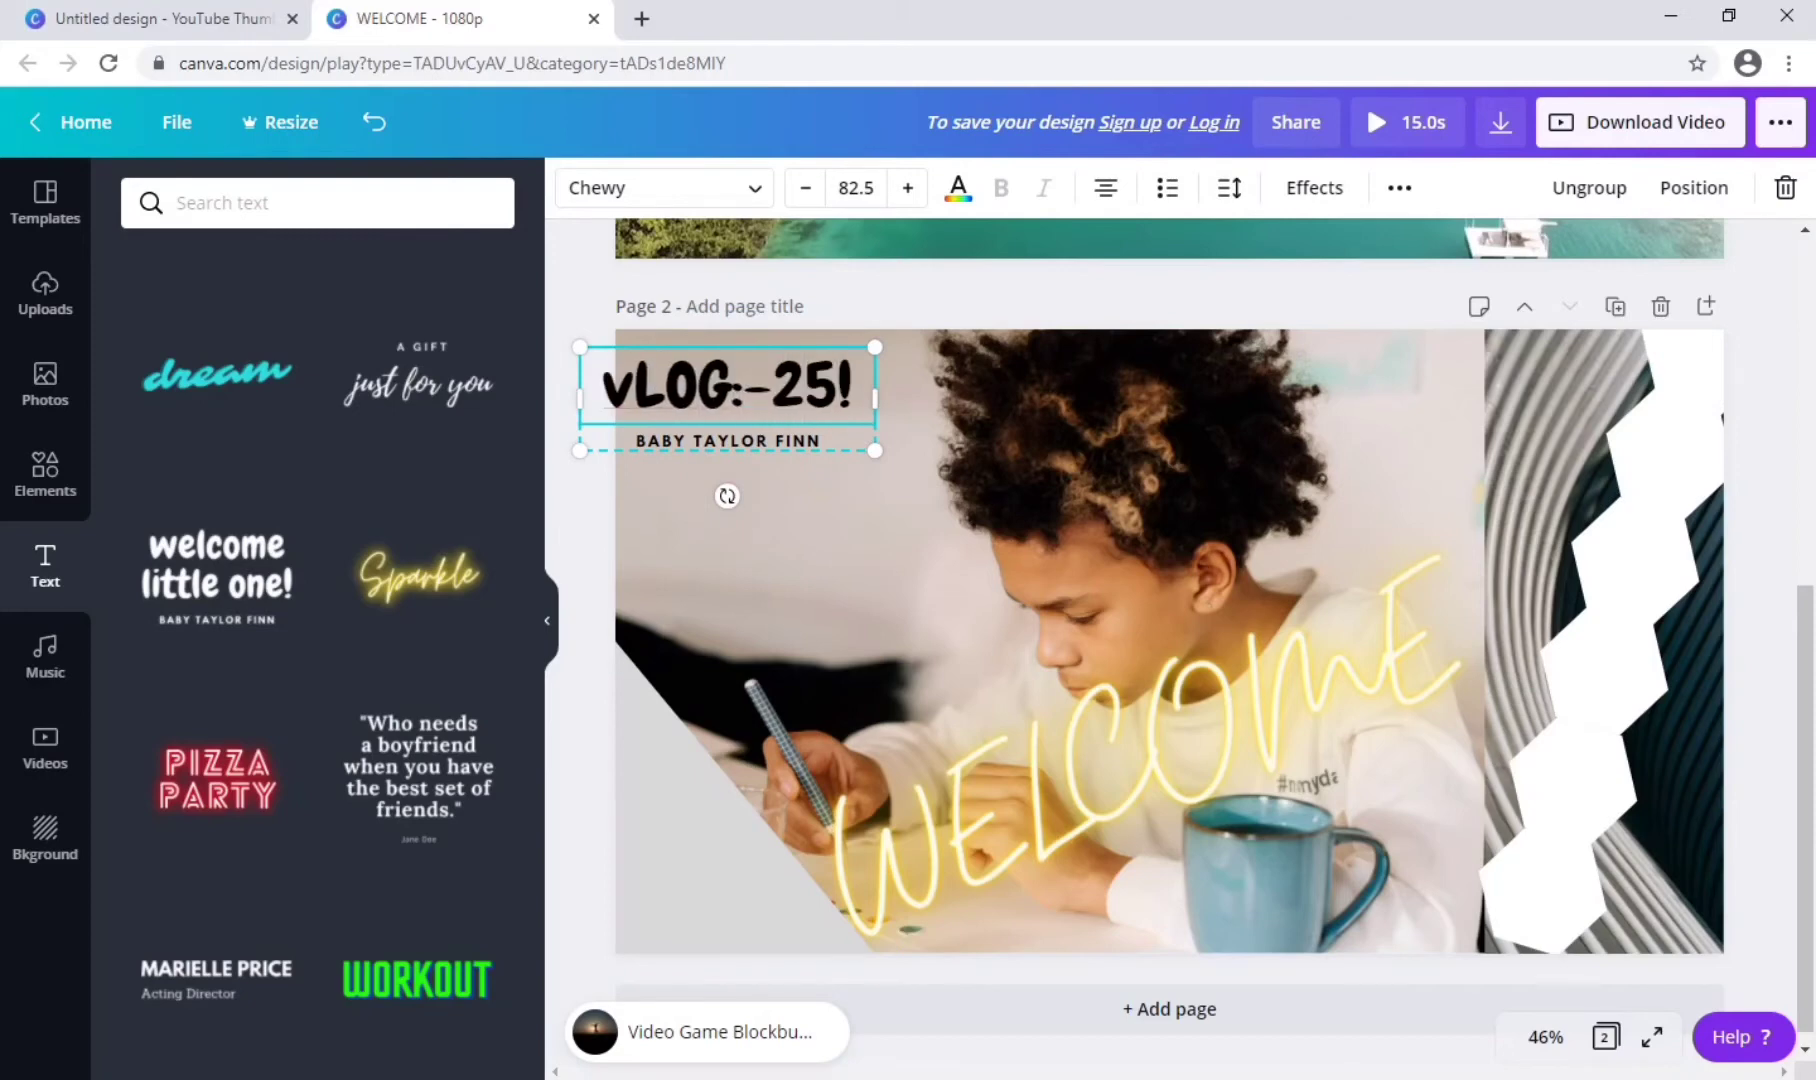
drag(580, 450, 634, 431)
drag(754, 389, 726, 372)
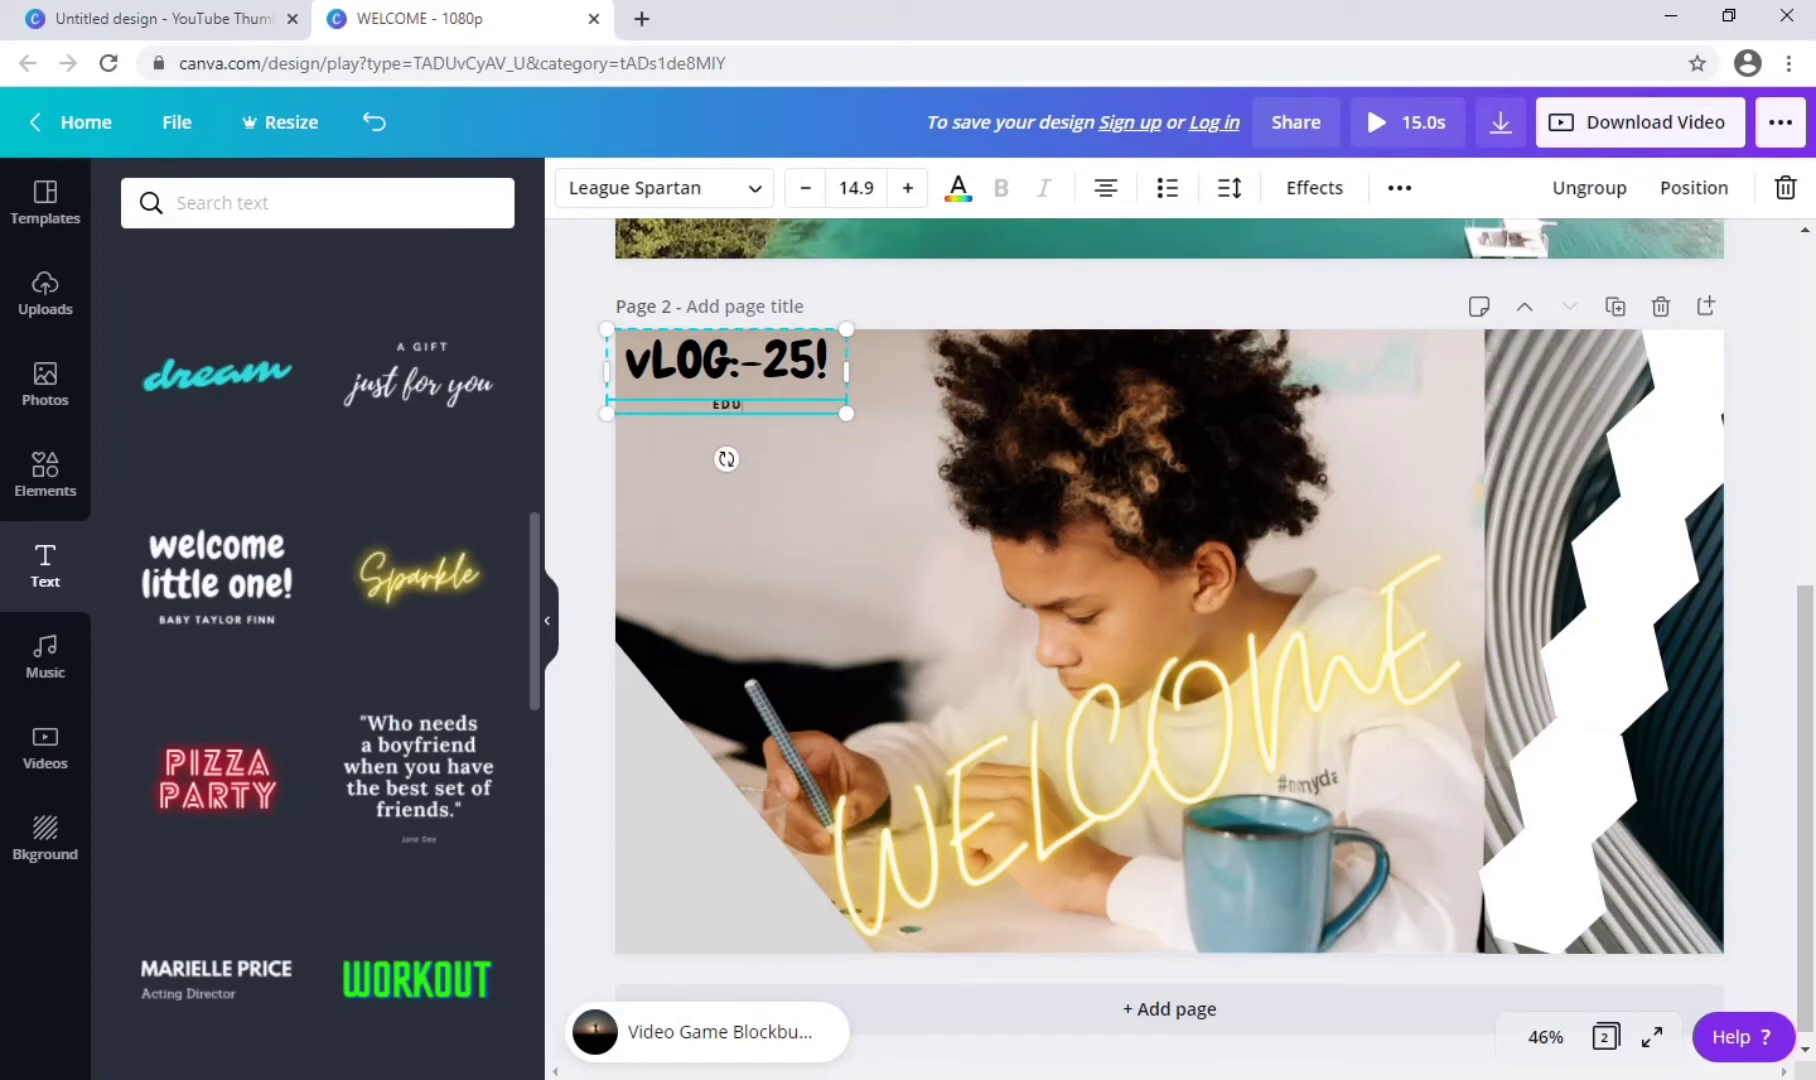
click(760, 520)
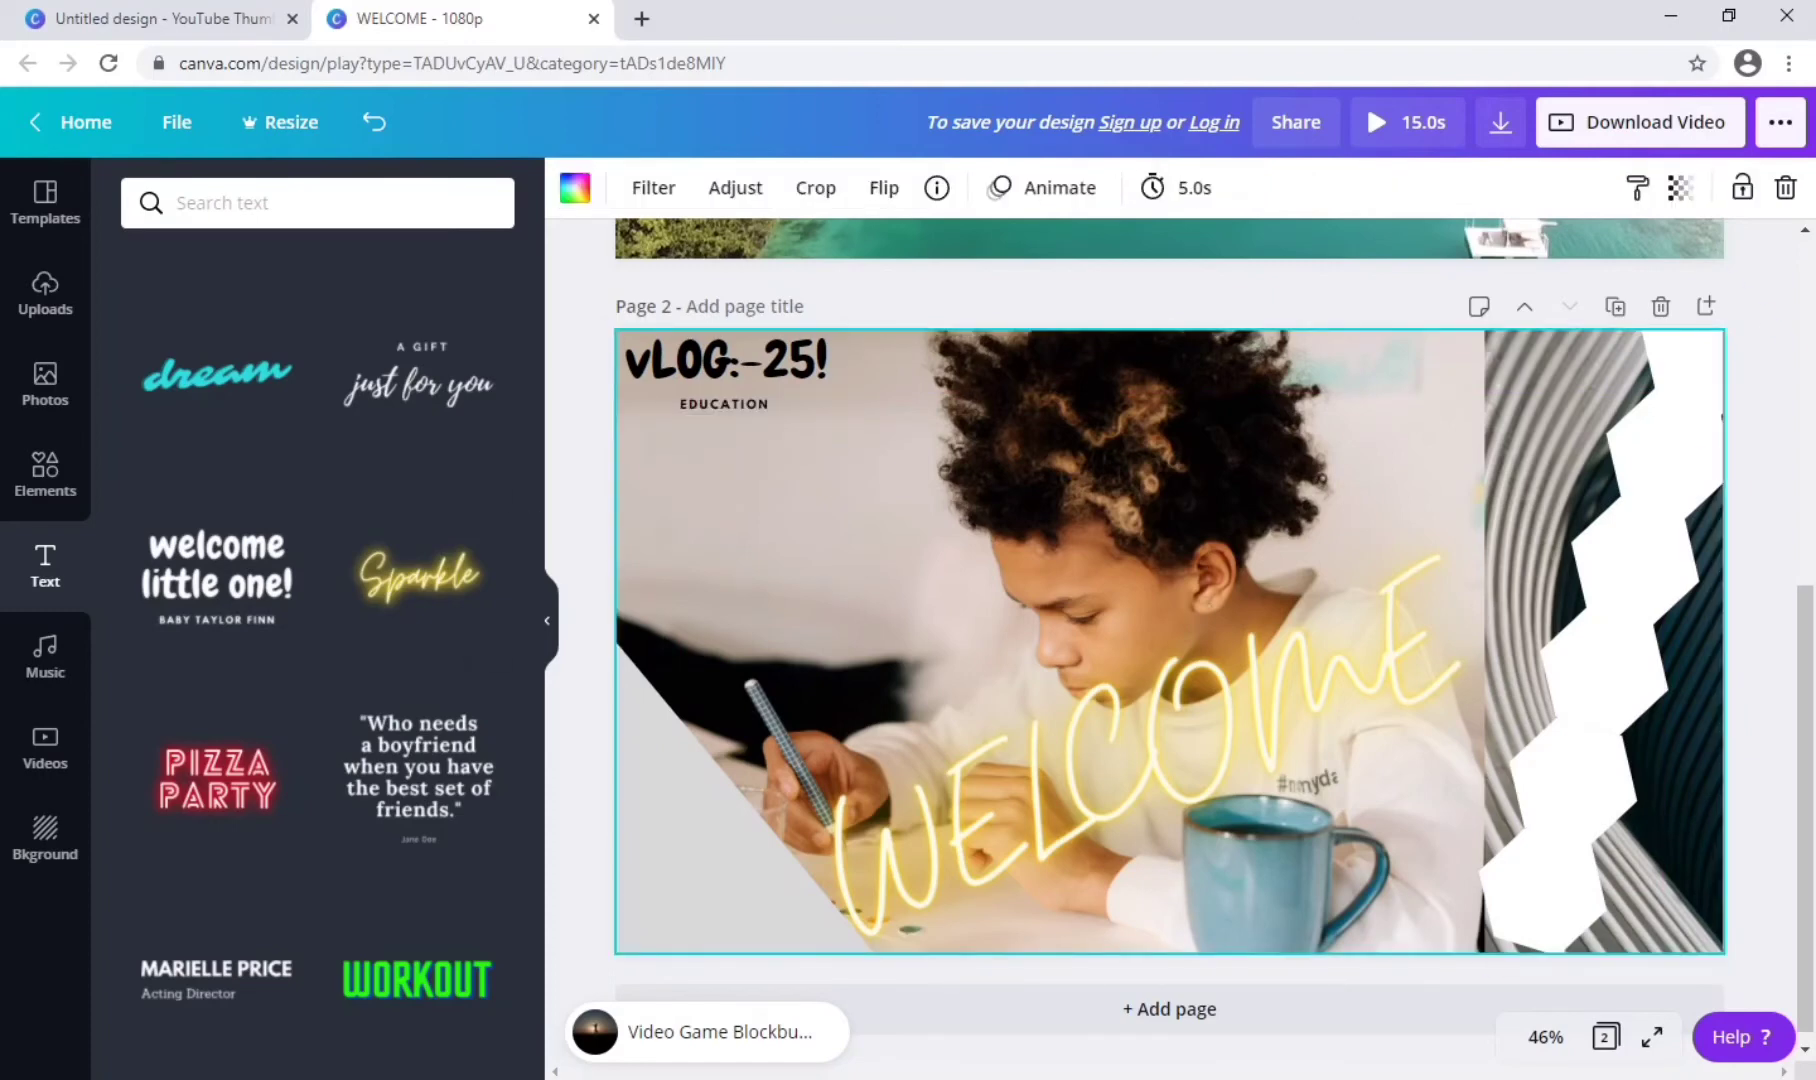
Try and discard a PIZZA PARTY text template, then add a blank page 3.
click(1190, 700)
click(217, 778)
drag(1438, 750, 1193, 657)
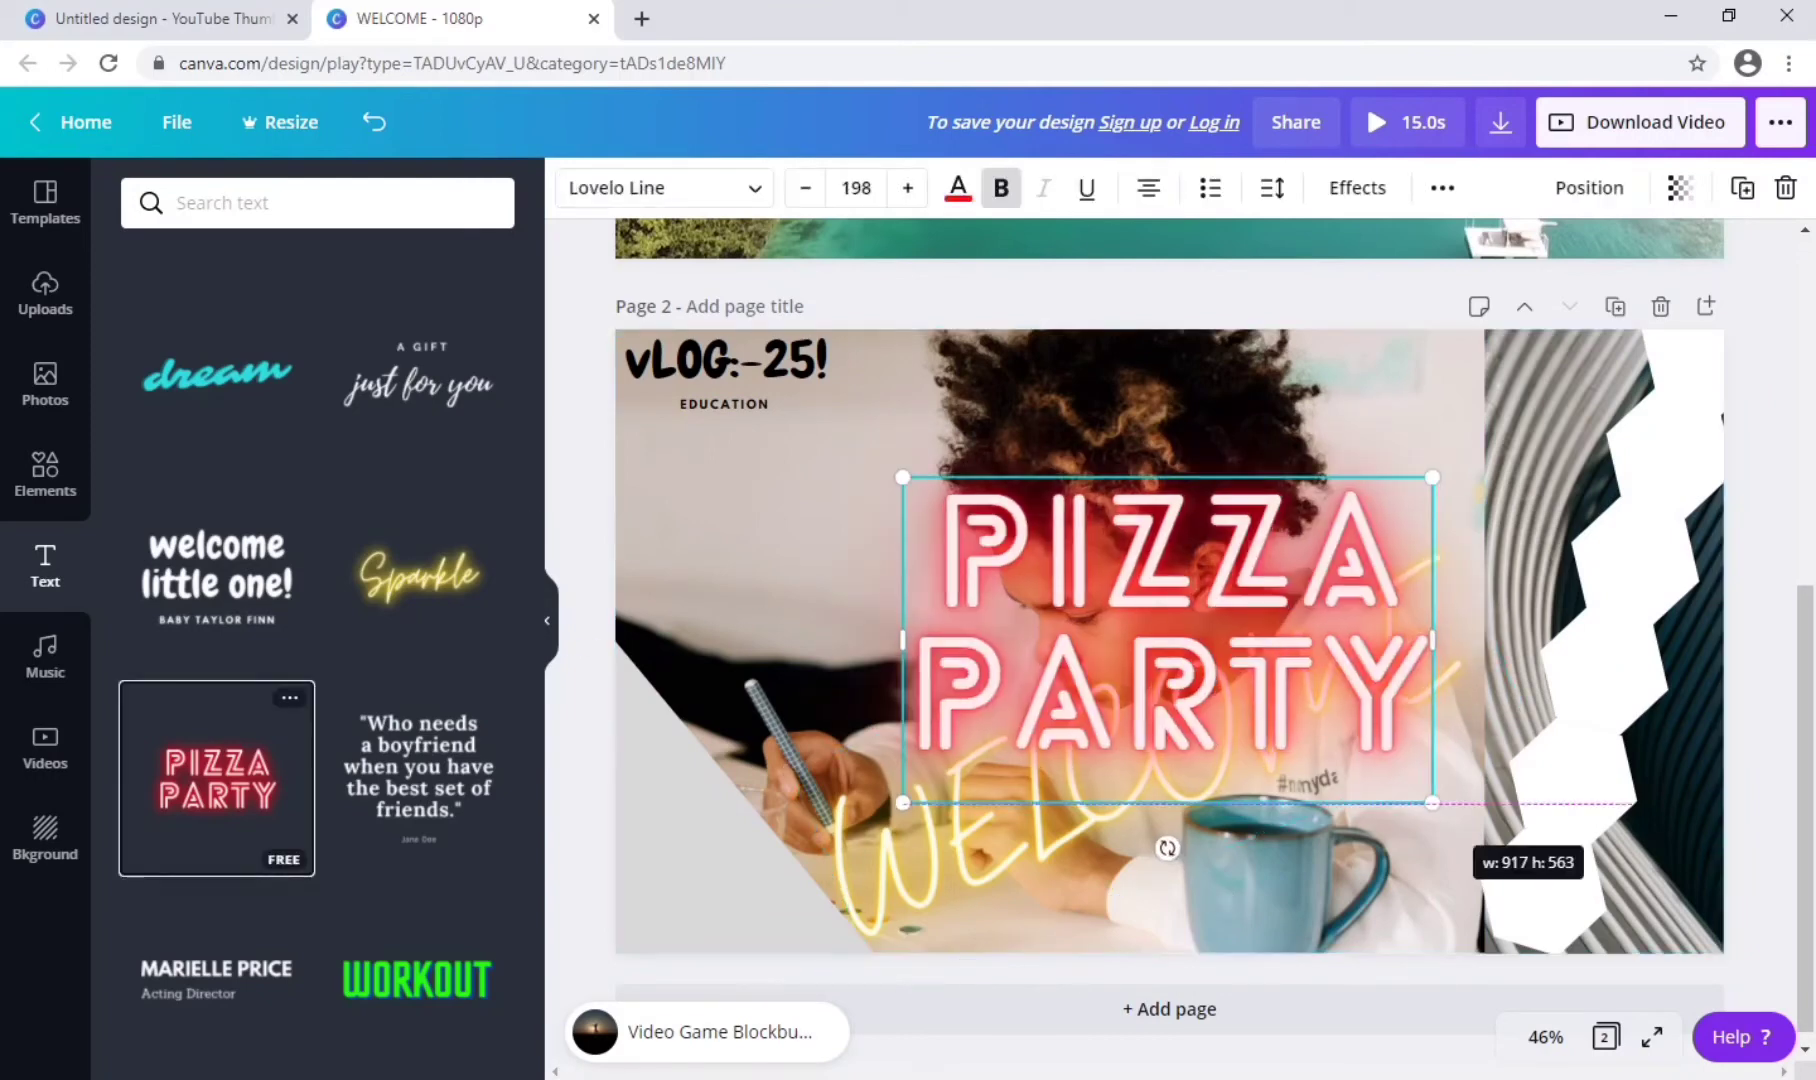
key(Delete)
click(1169, 1008)
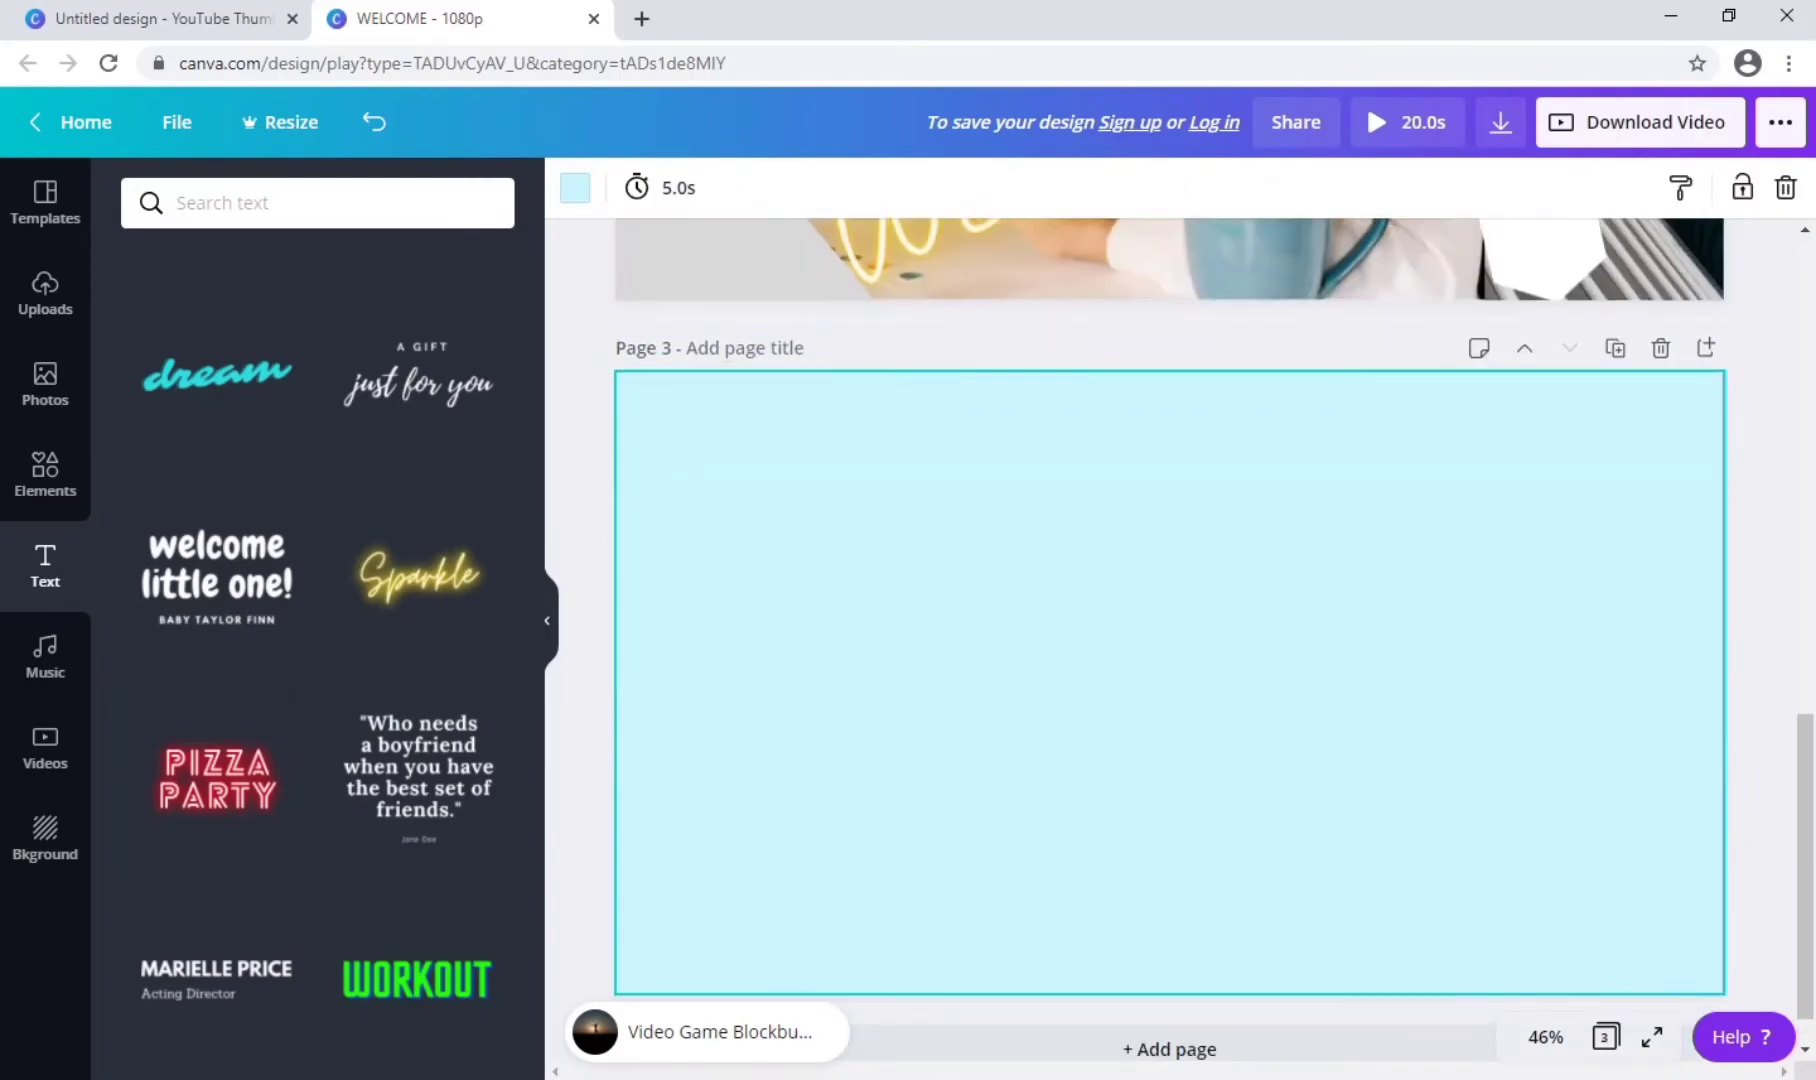
click(575, 187)
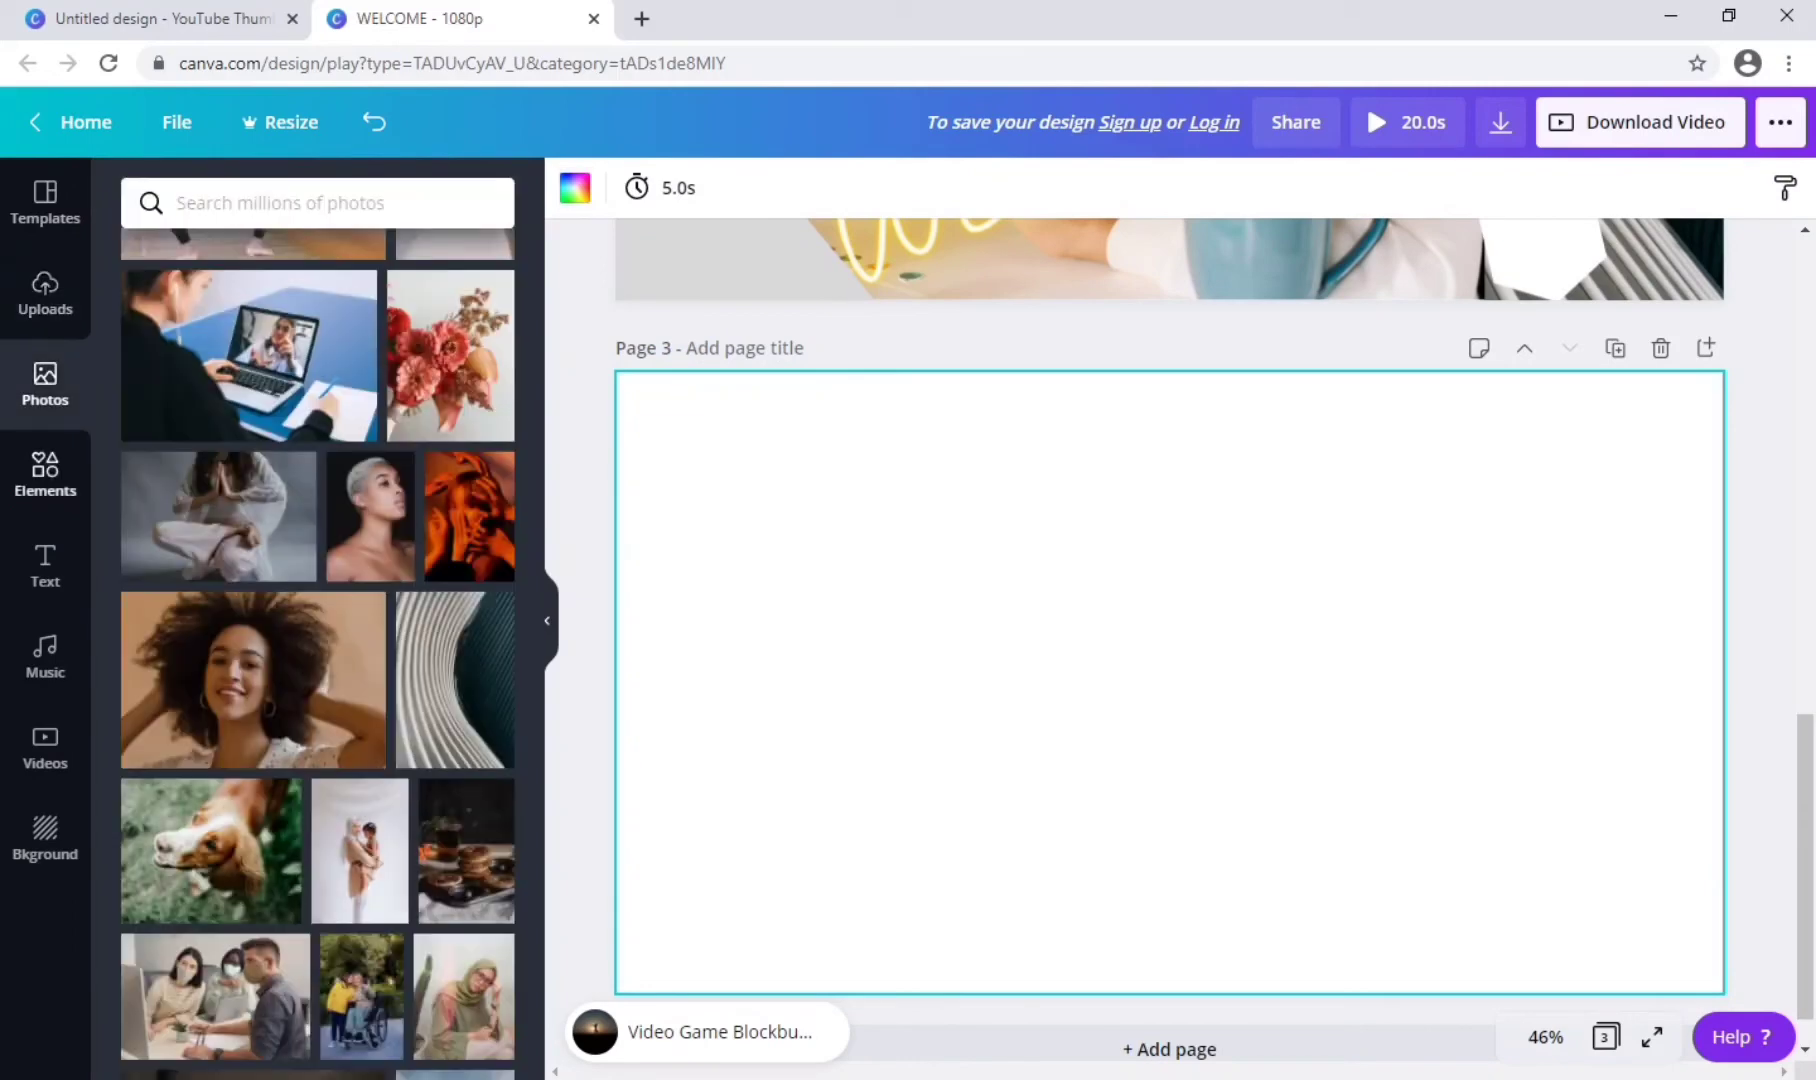
Try template pages on Page 3, settling on the Blue and White Yoga 'Commit to yourself' page.
click(410, 532)
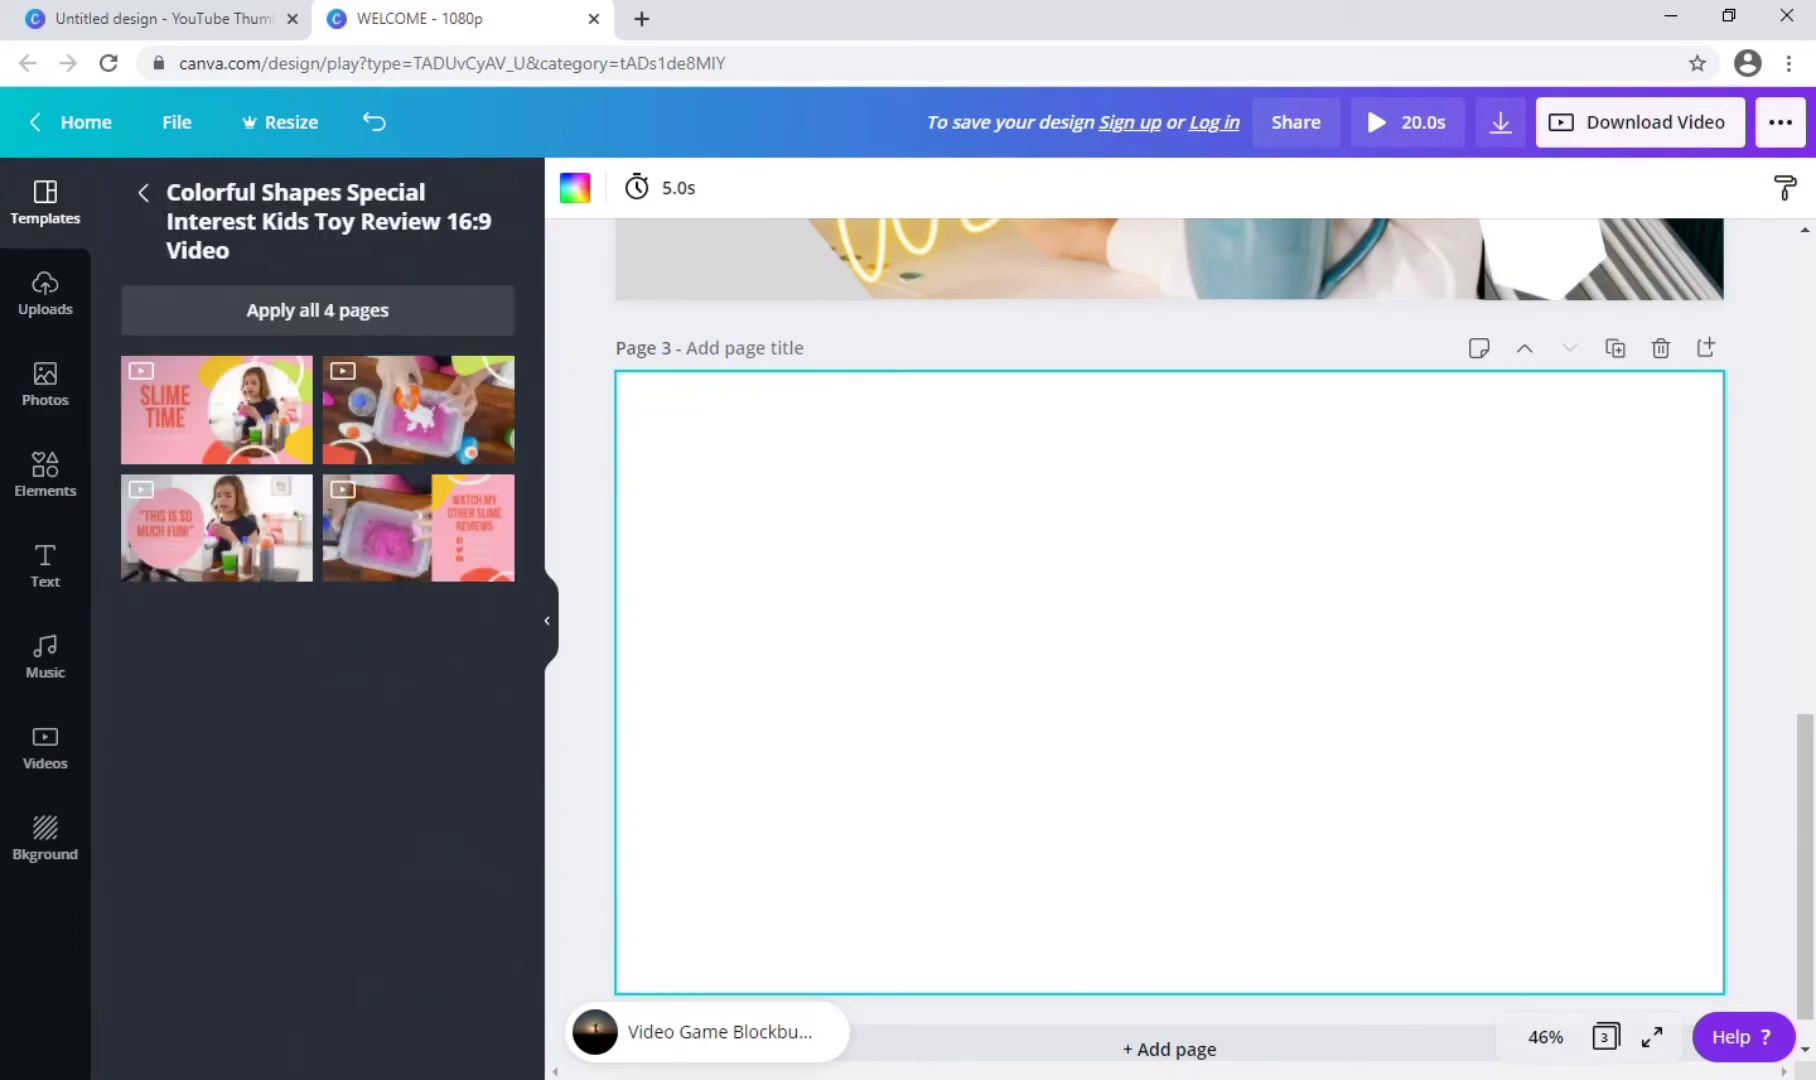
click(216, 410)
click(418, 412)
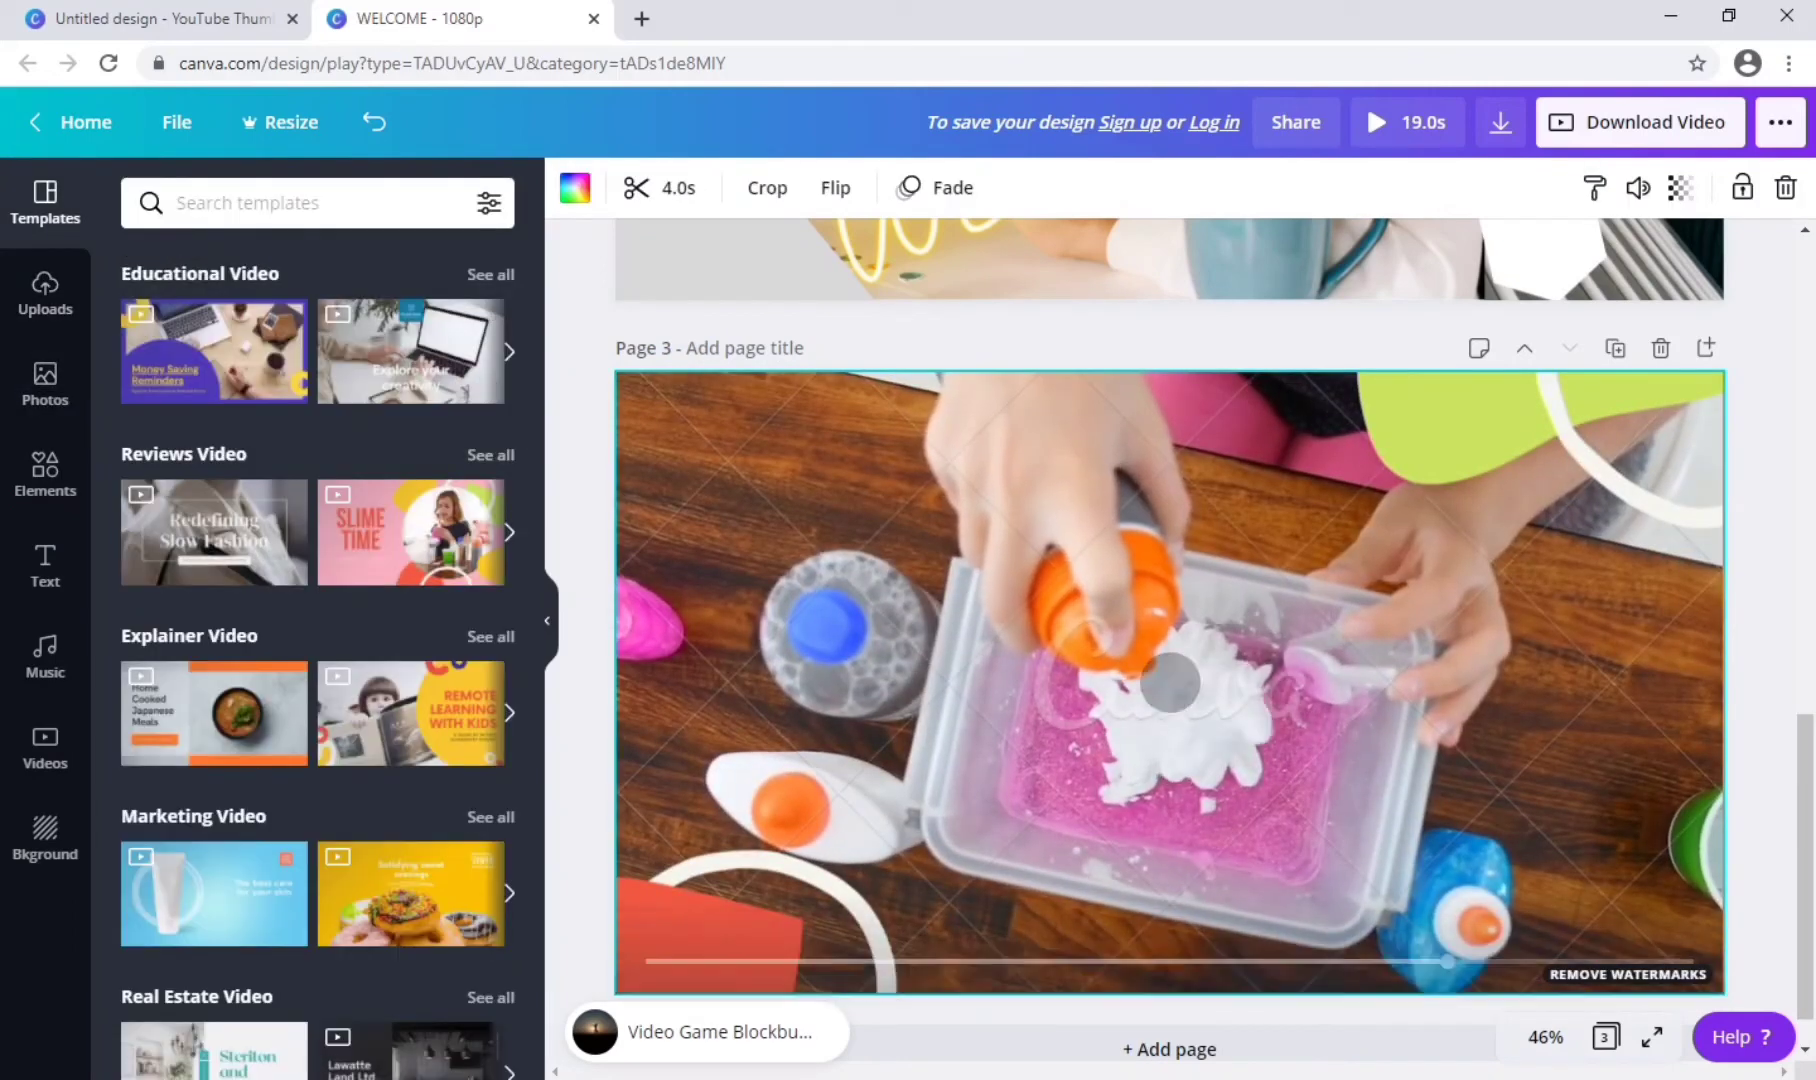
scroll(317, 650, down, 10)
scroll(317, 650, down, 5)
scroll(317, 650, down, 5)
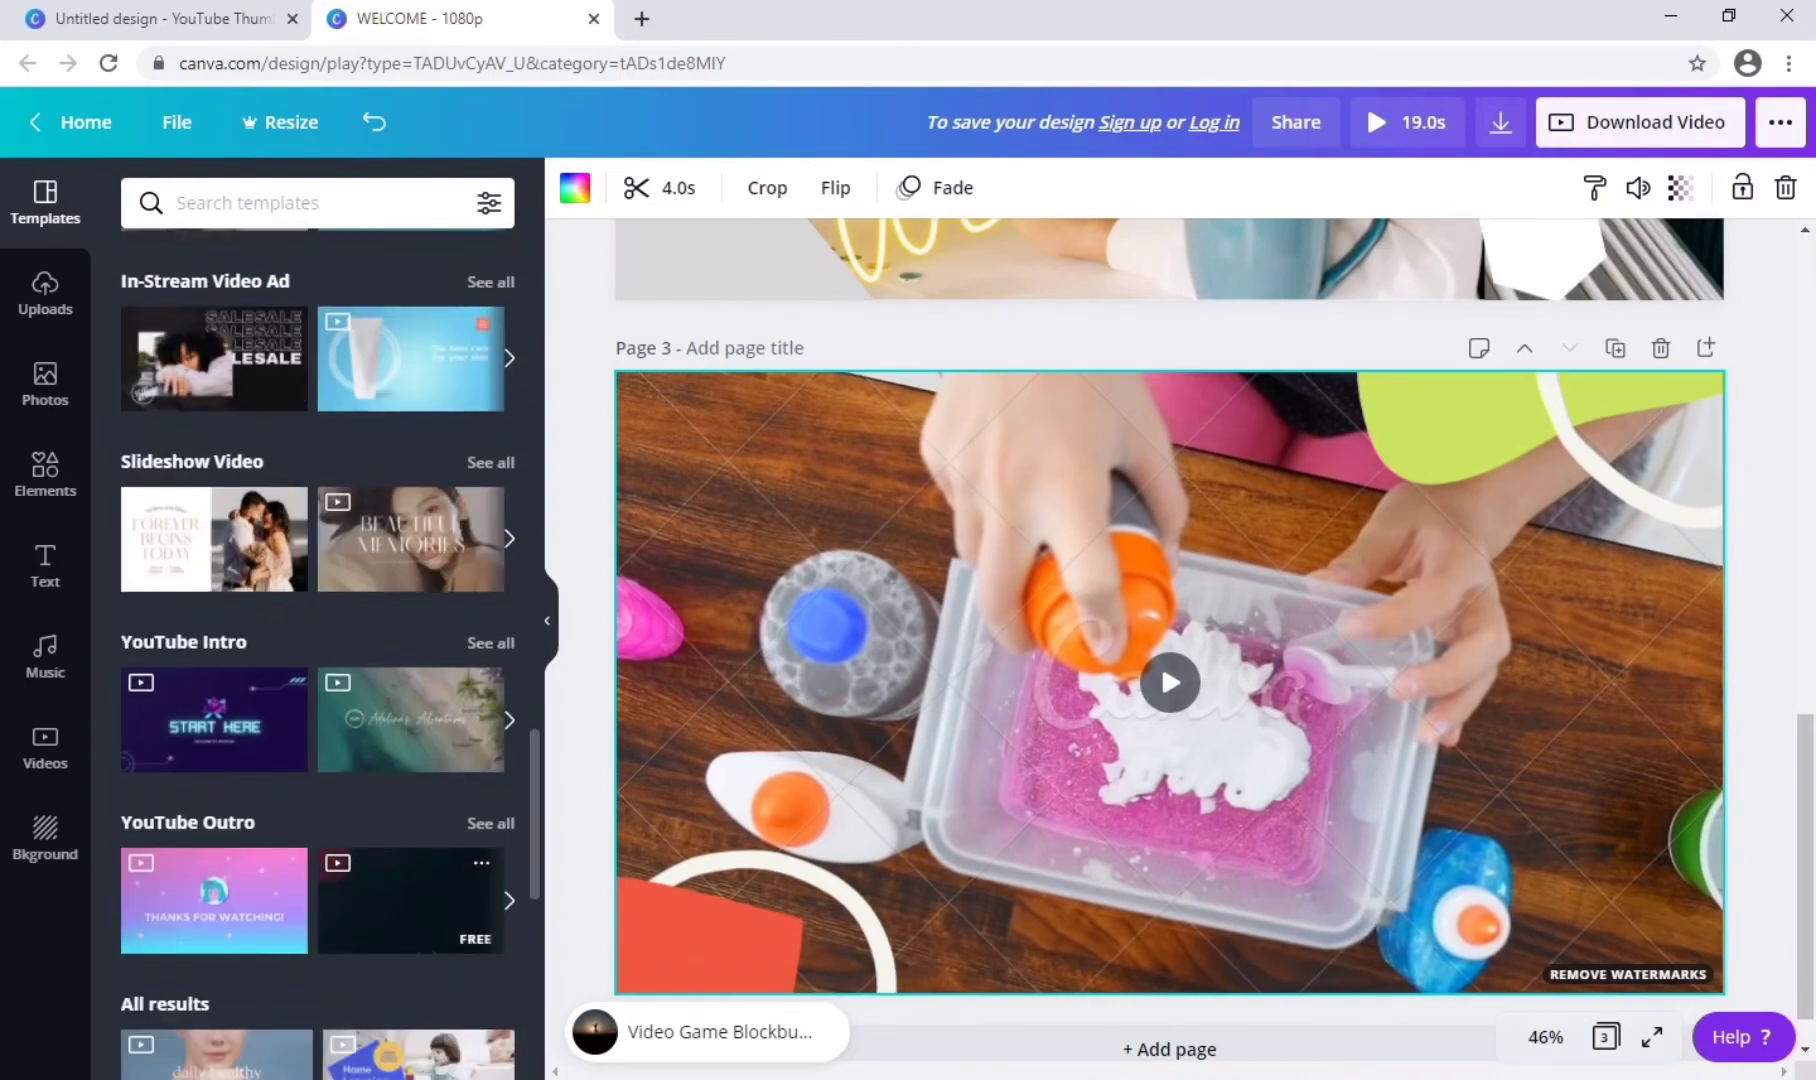
scroll(317, 650, down, 5)
scroll(317, 650, down, 5)
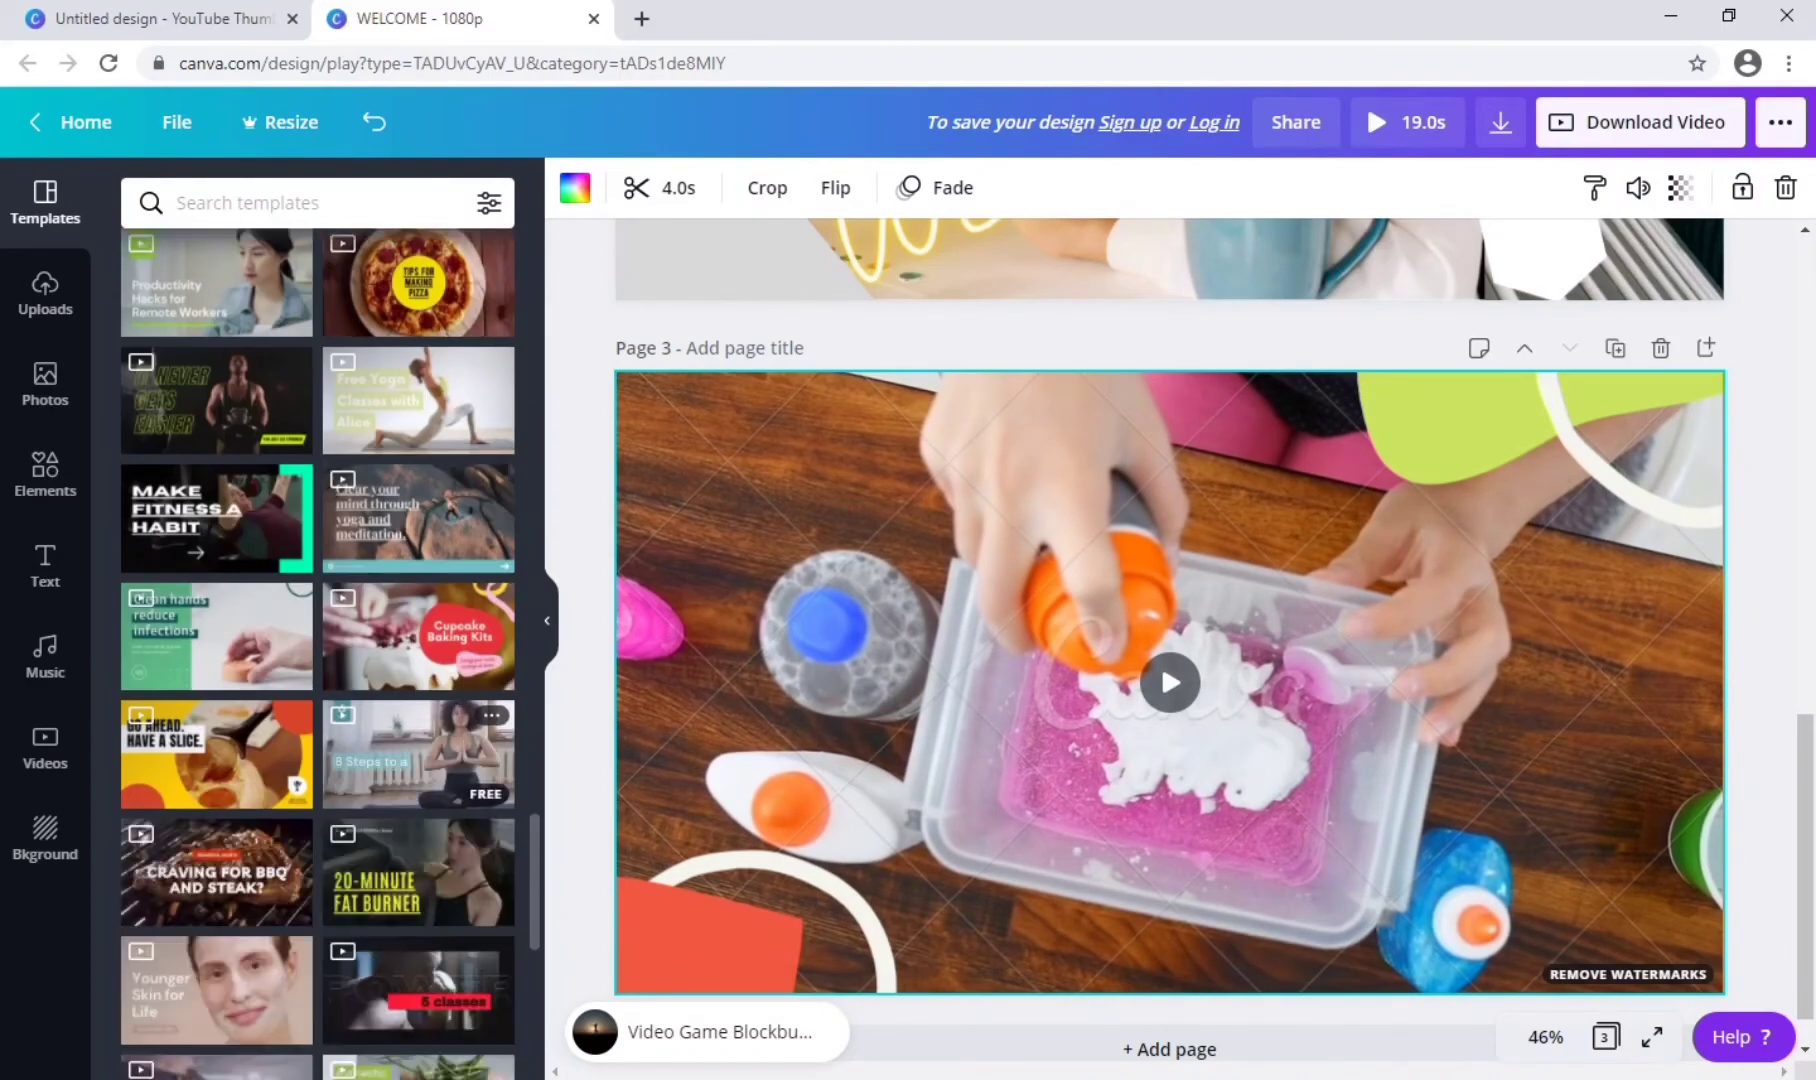
click(418, 755)
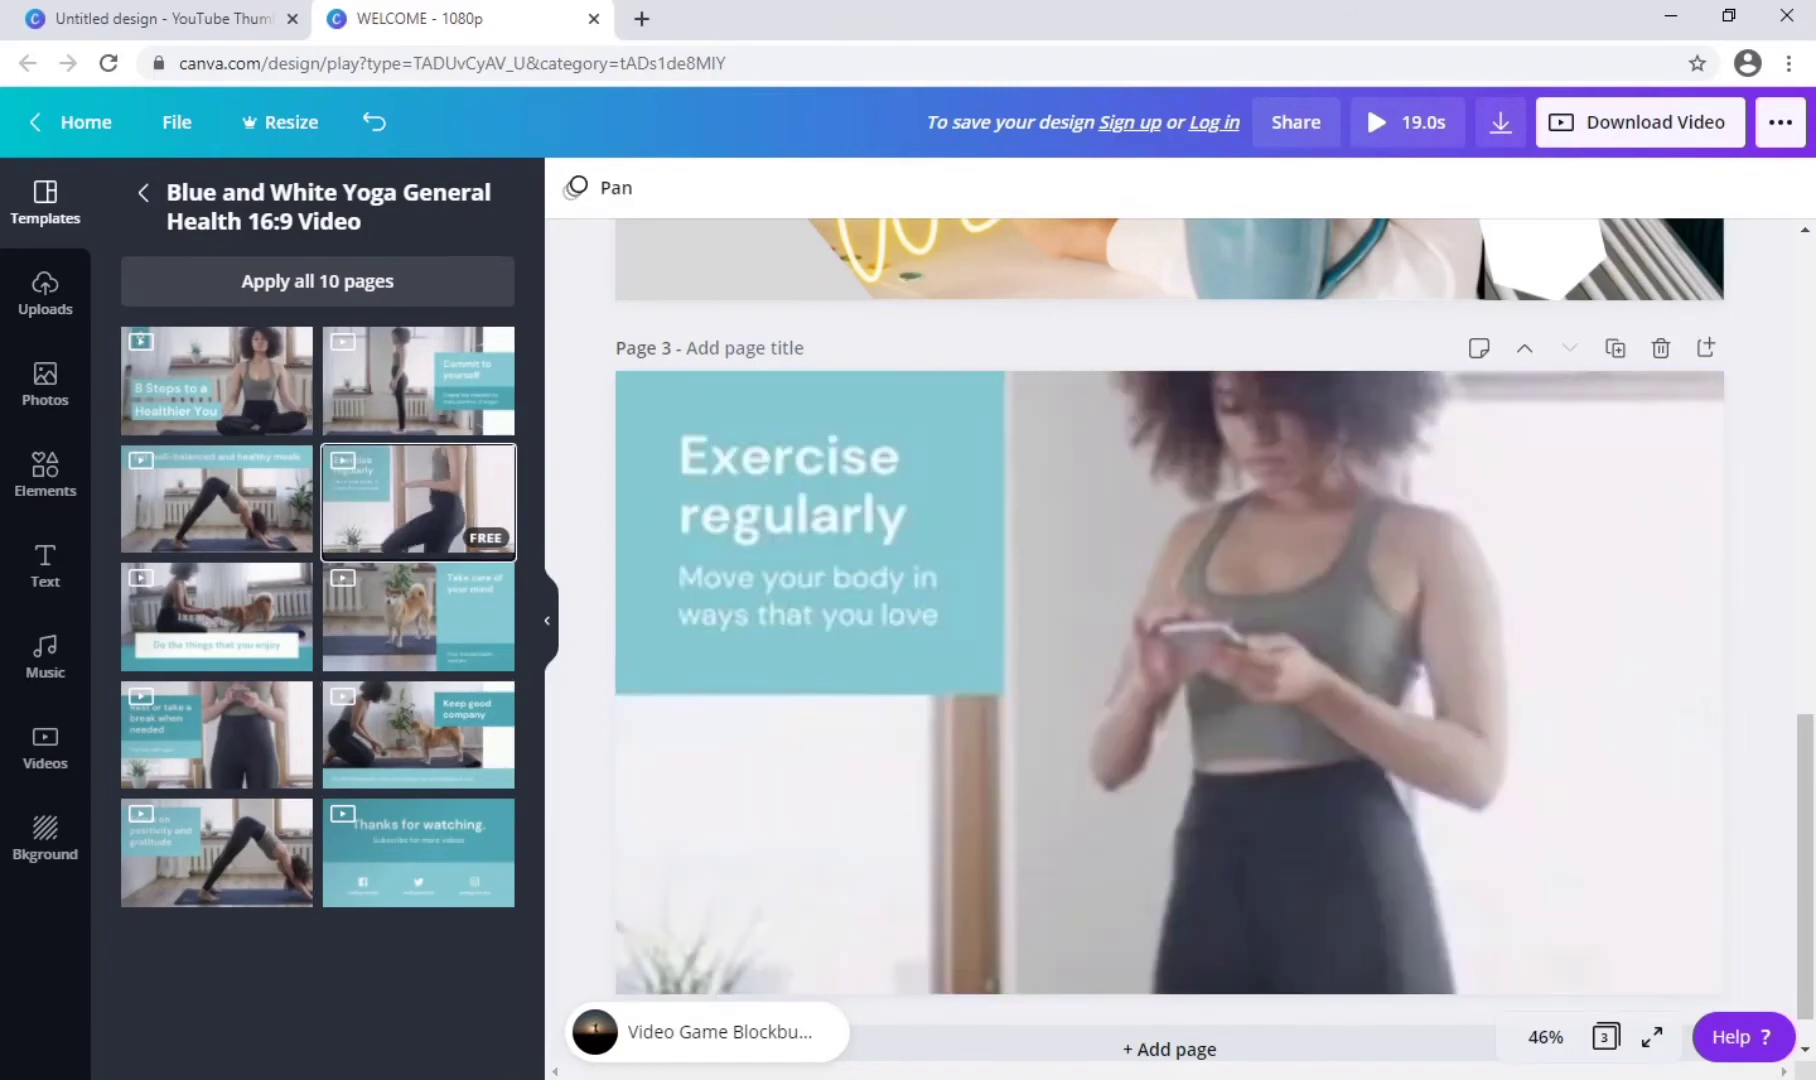
click(418, 500)
click(418, 385)
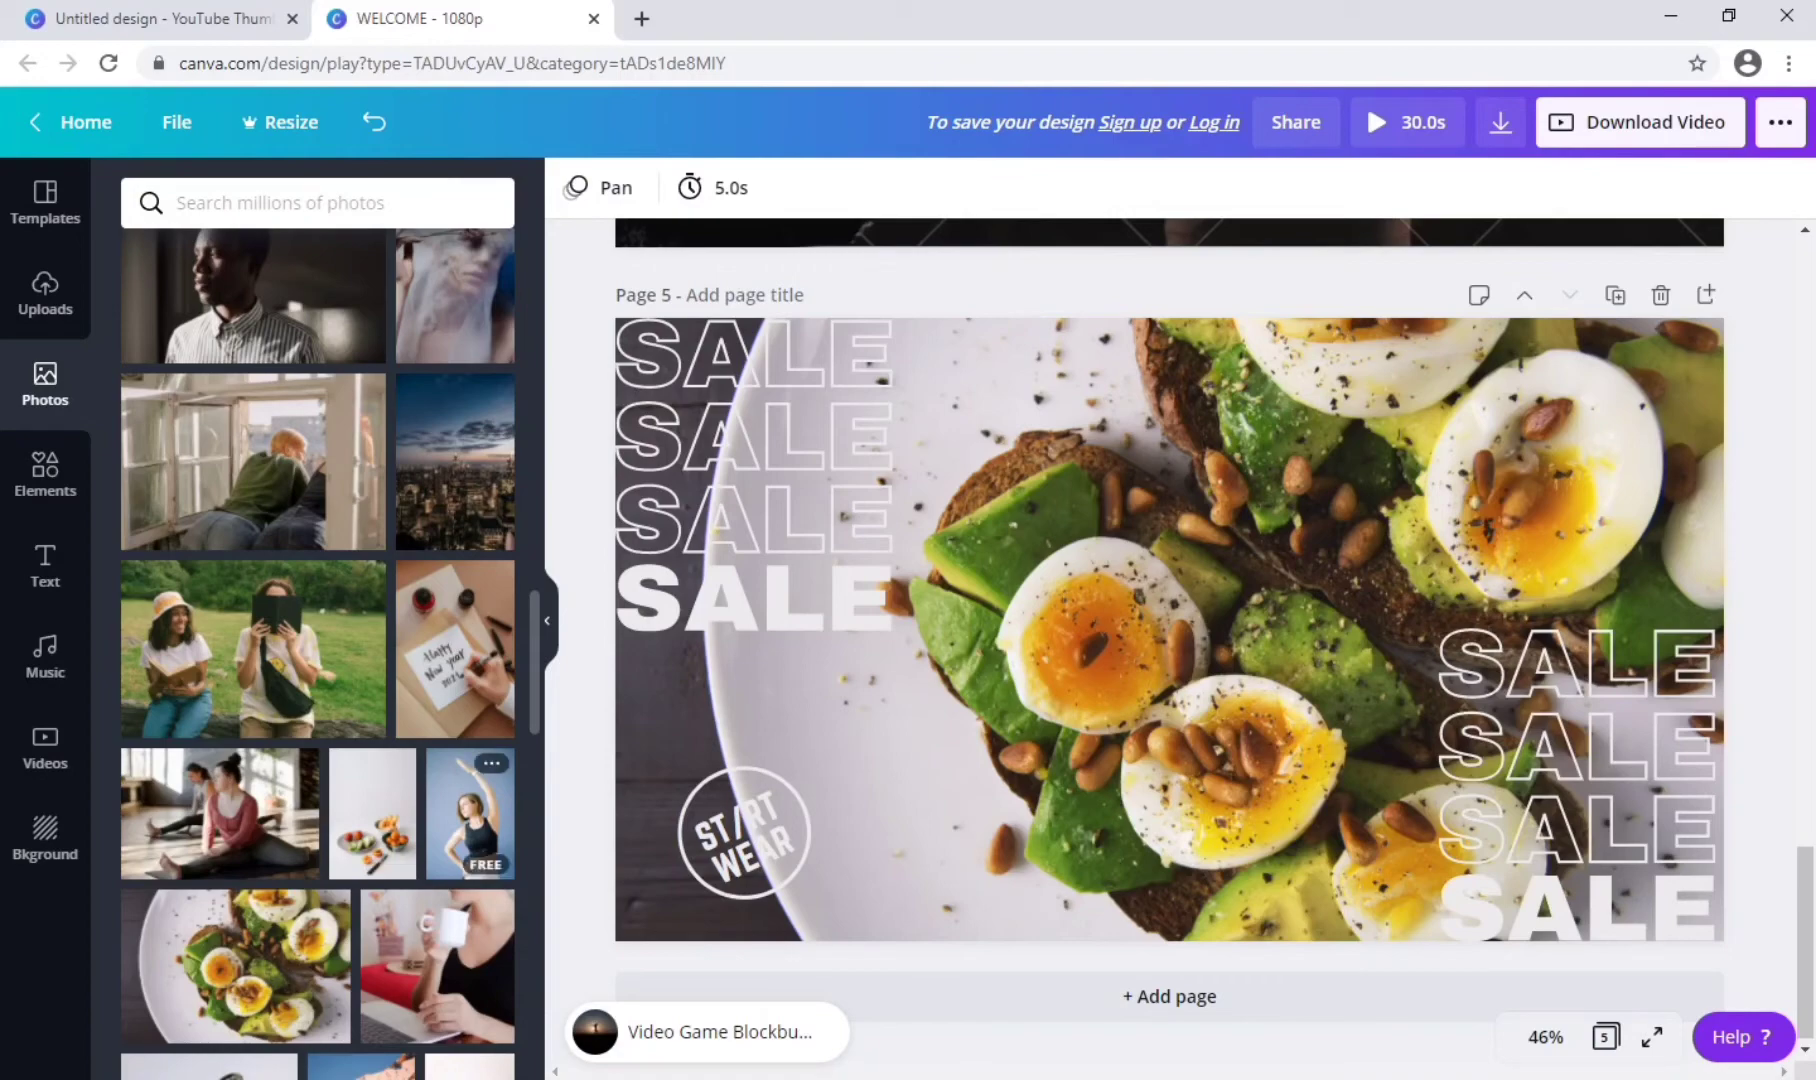
Move the SALE block to the bottom-right and make the SALE text black.
scroll(470, 860, down, 4)
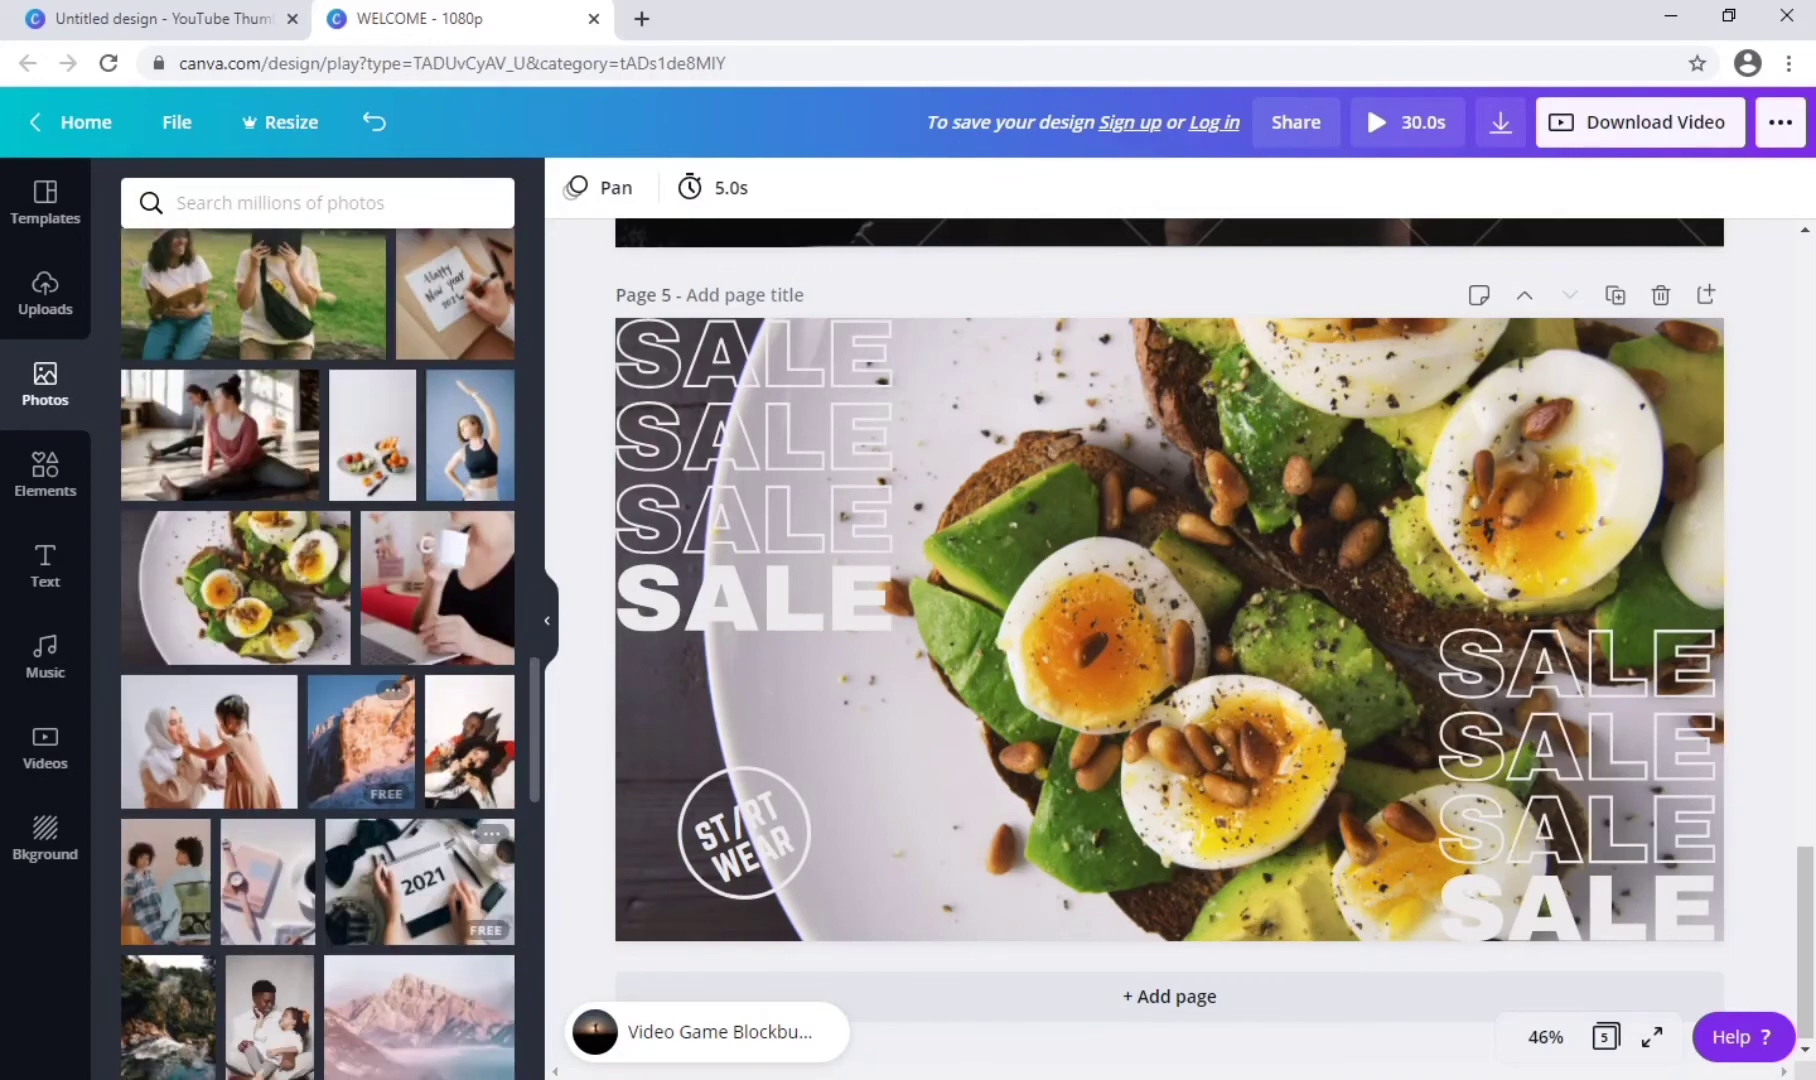
scroll(470, 920, down, 4)
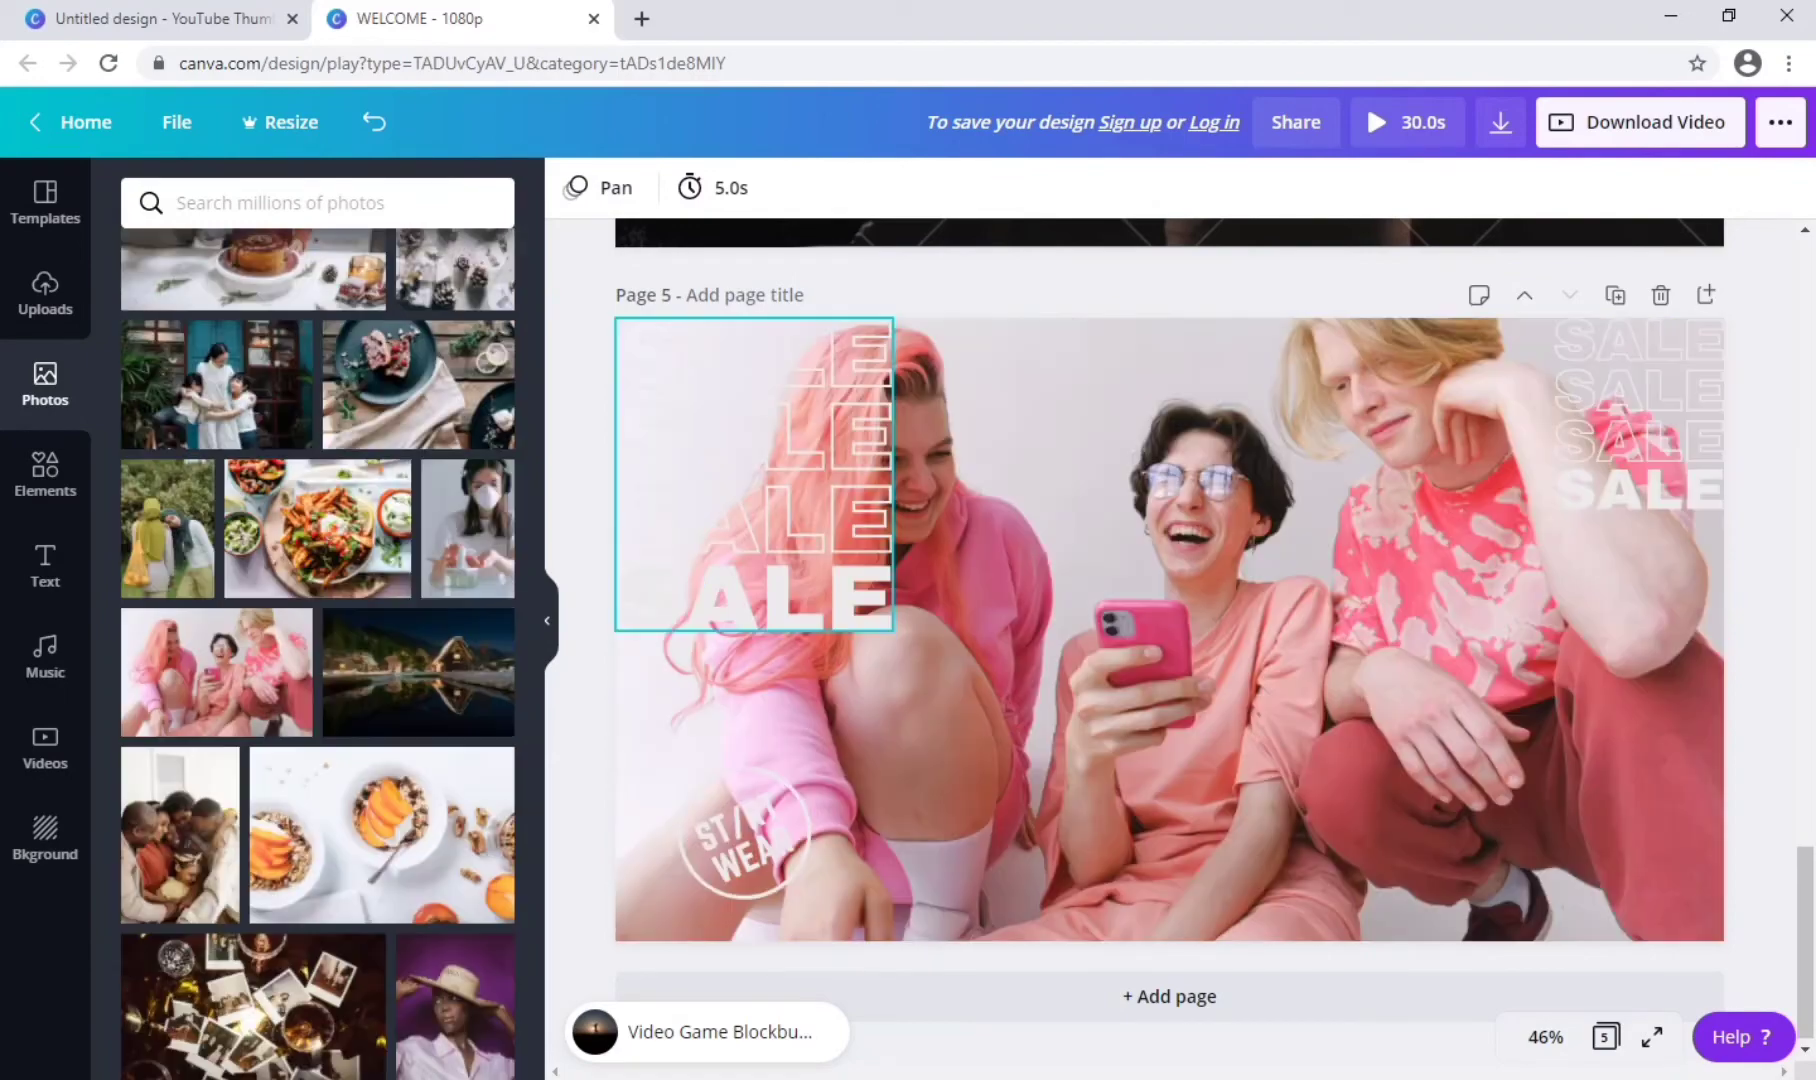
mouse_move(750, 476)
mouse_down()
mouse_move(1546, 807)
mouse_move(1505, 800)
mouse_up()
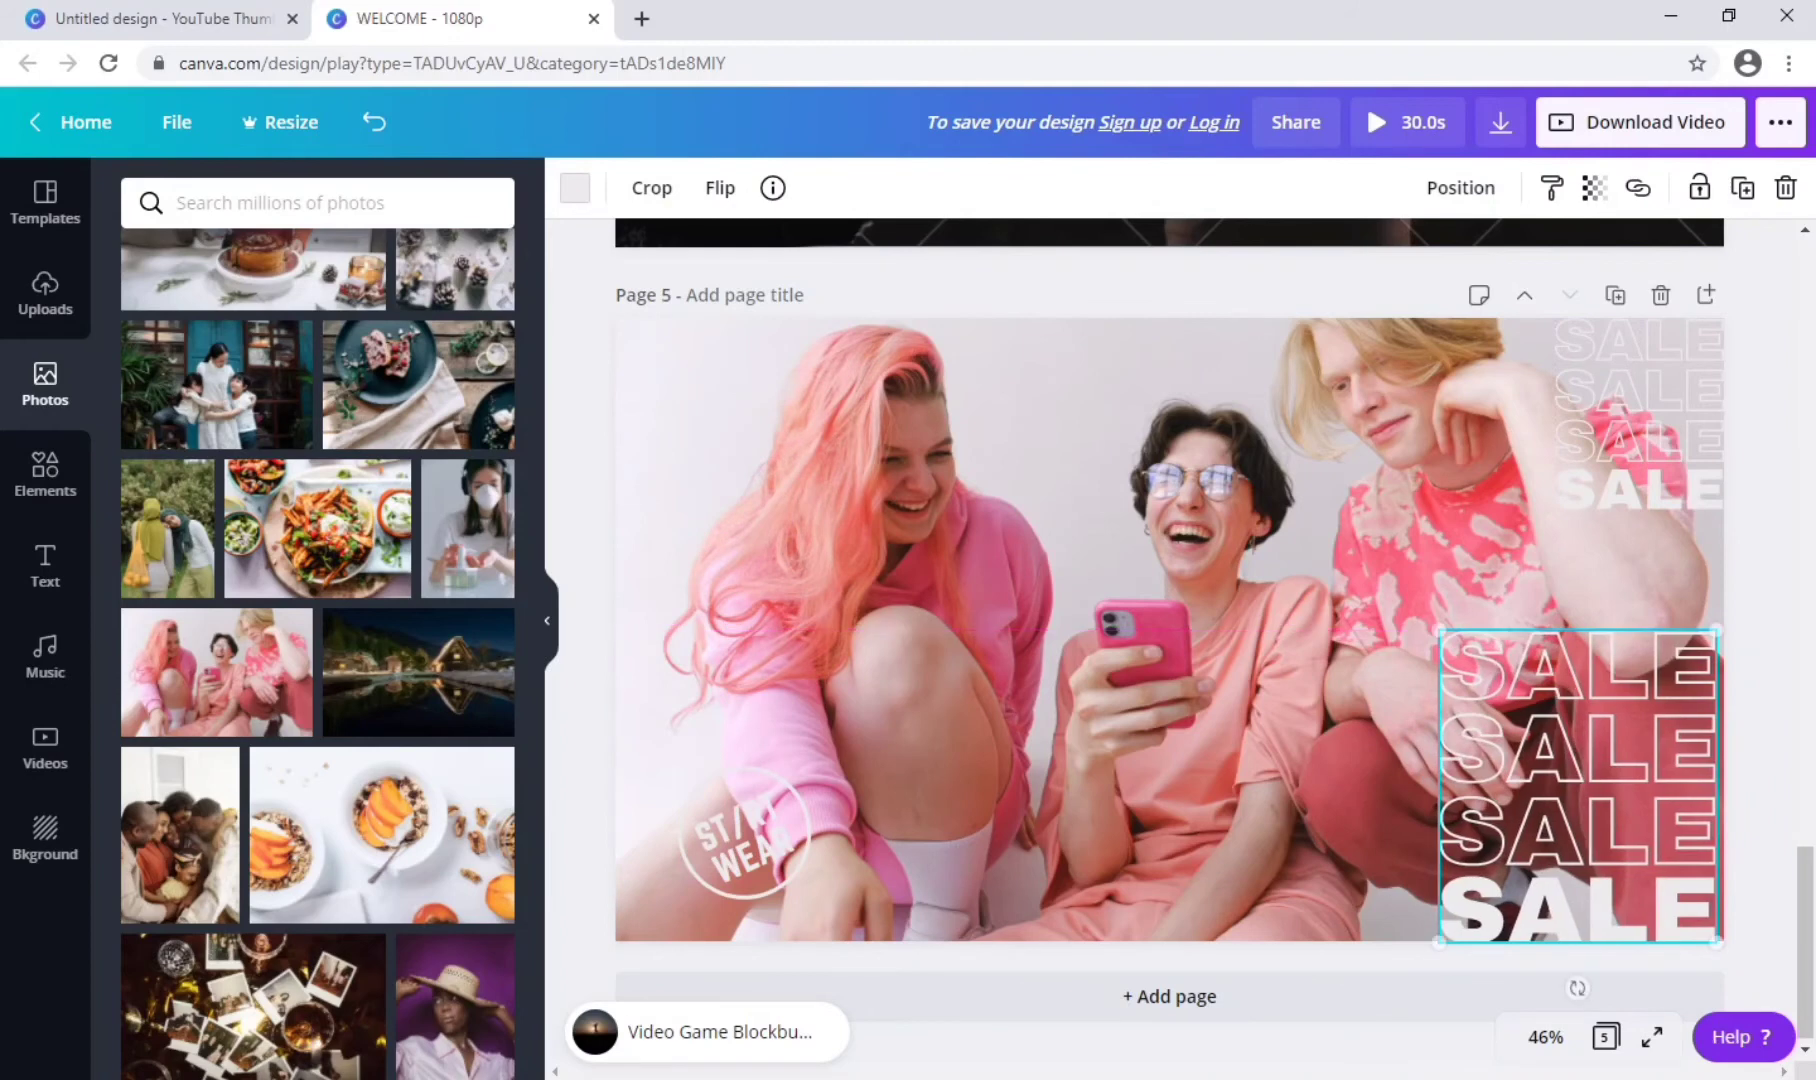
click(575, 187)
click(283, 438)
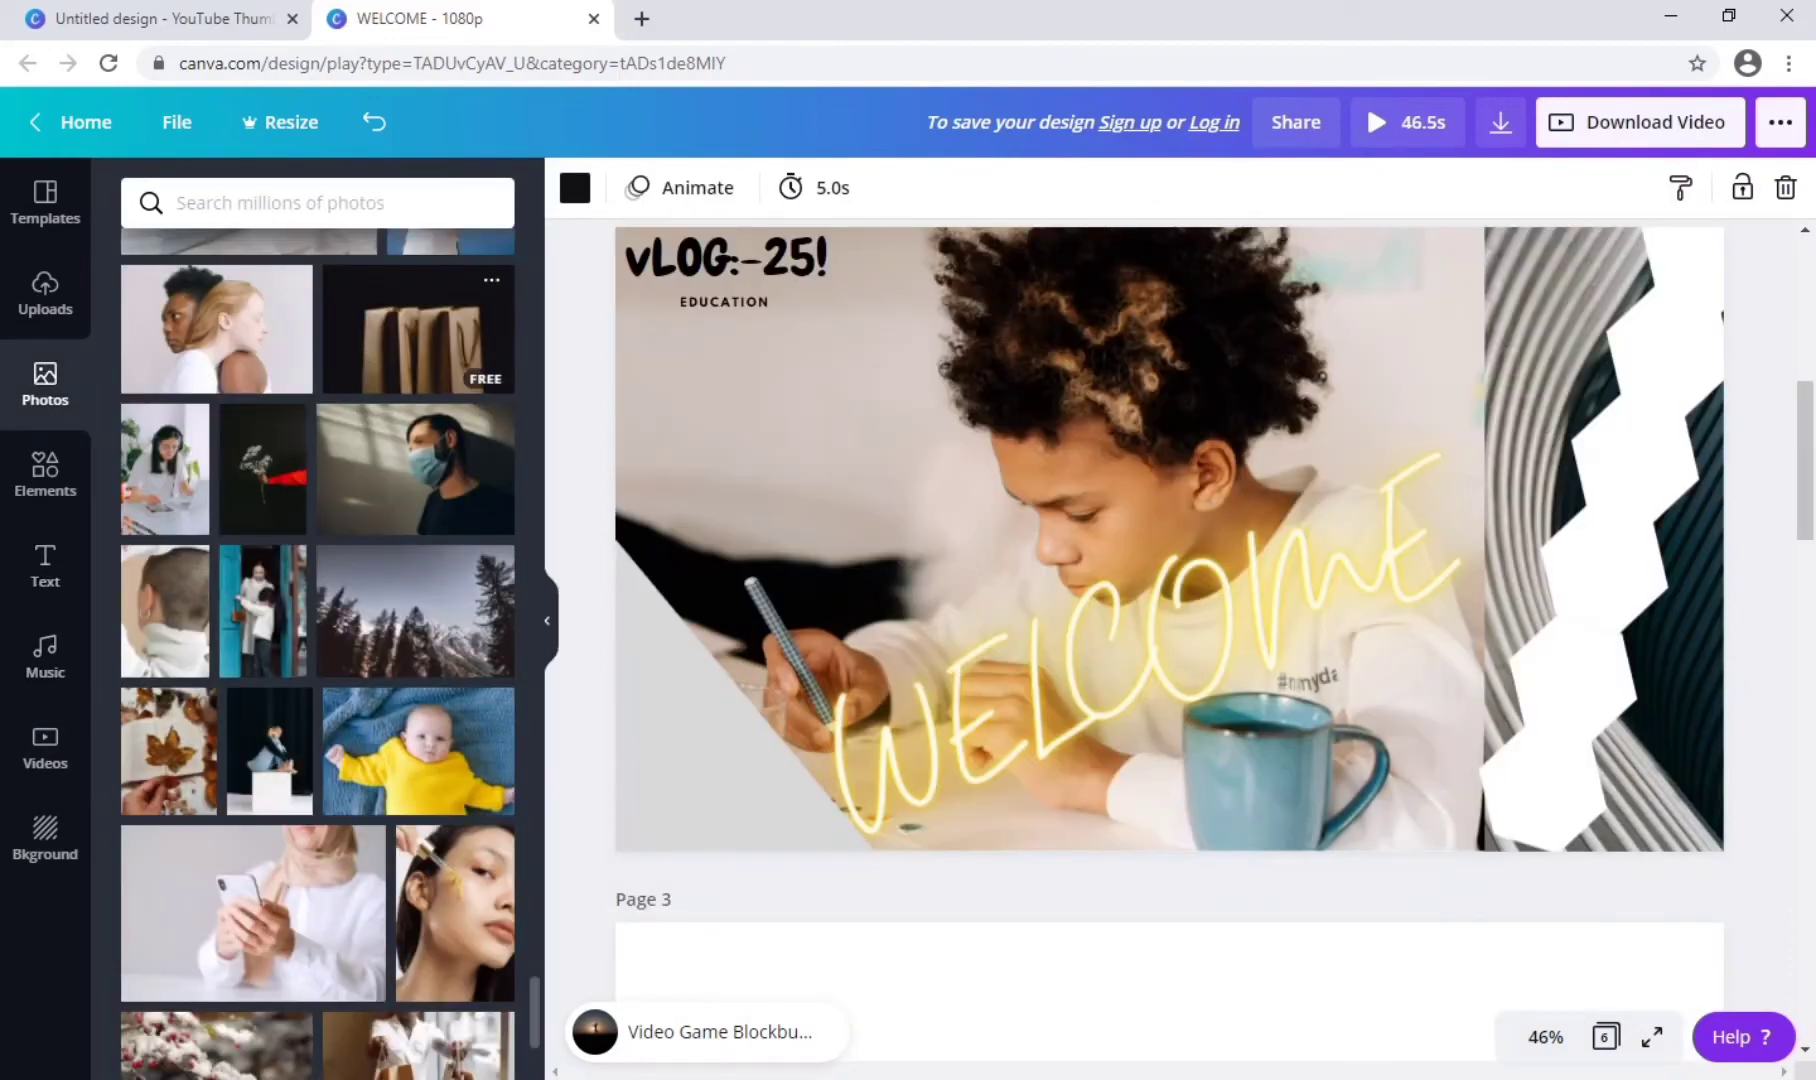
Set the baby photo, then the snowy log photo, as the page background.
click(418, 750)
right_click(1167, 830)
click(1350, 978)
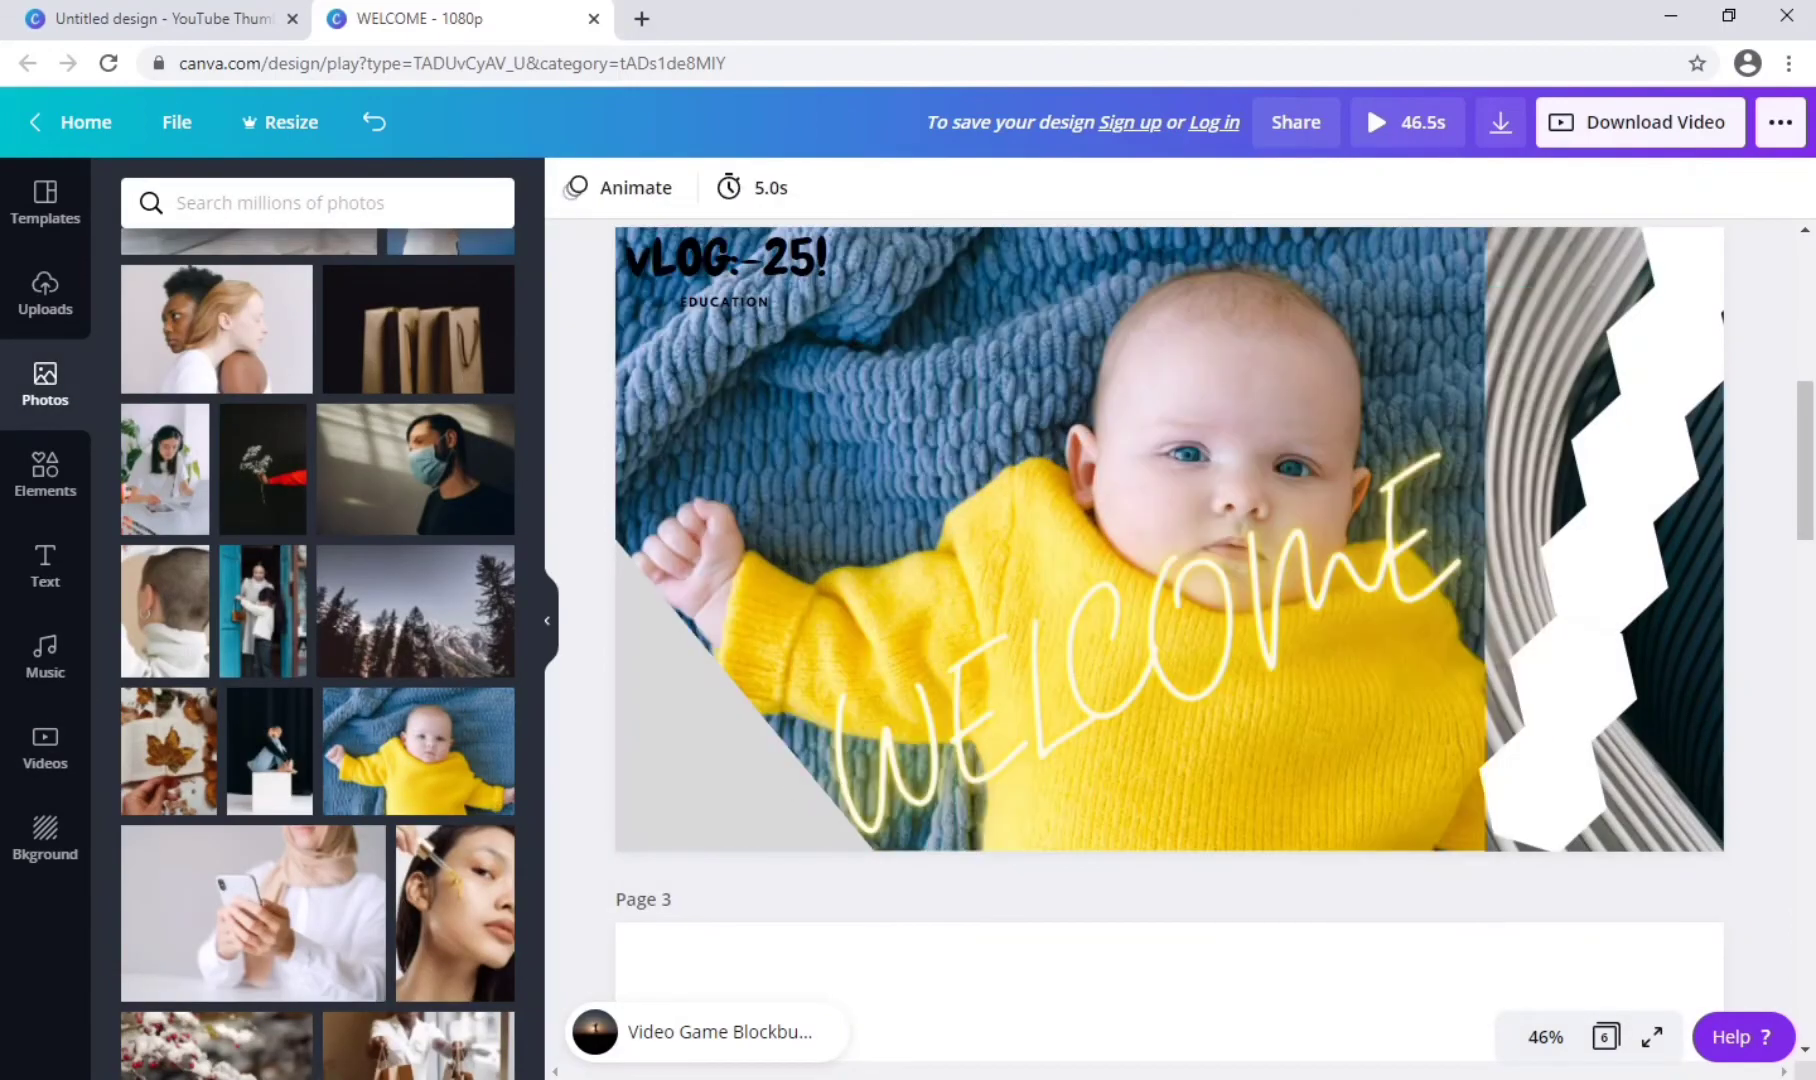
scroll(318, 650, down, 4)
click(375, 990)
right_click(1157, 549)
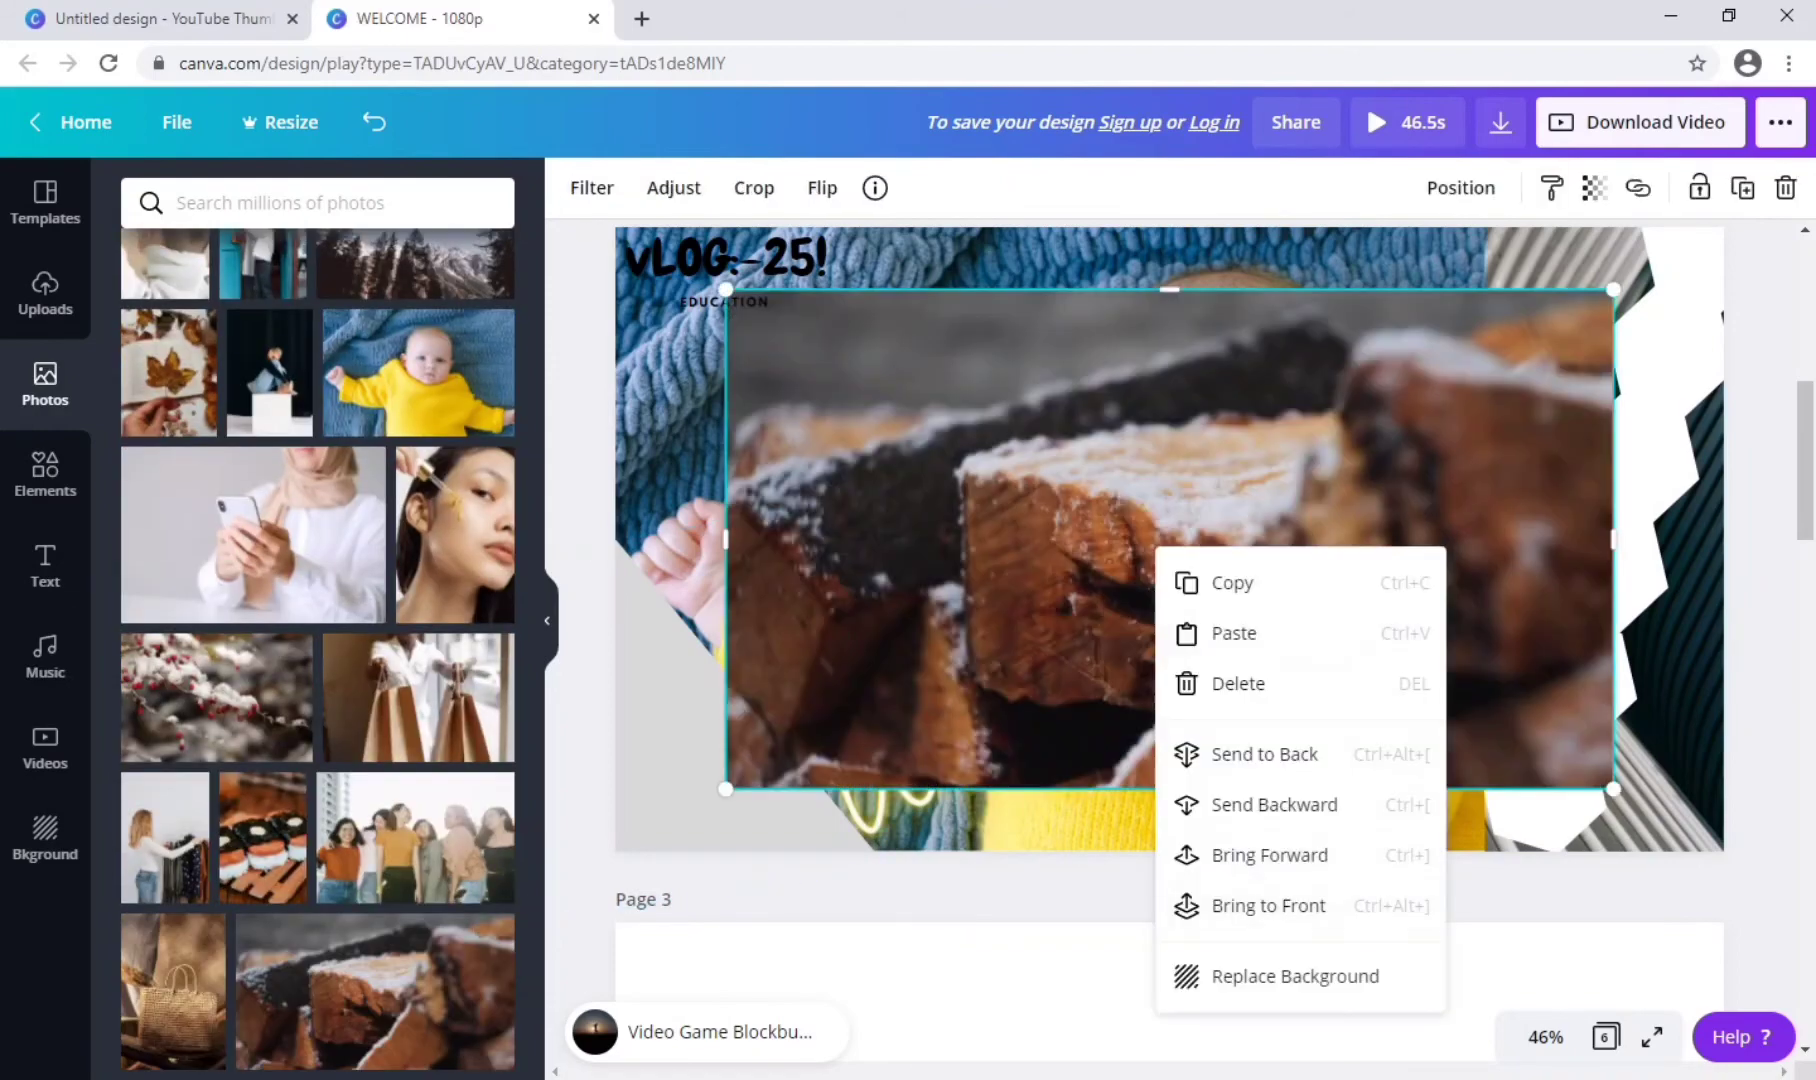
click(1295, 976)
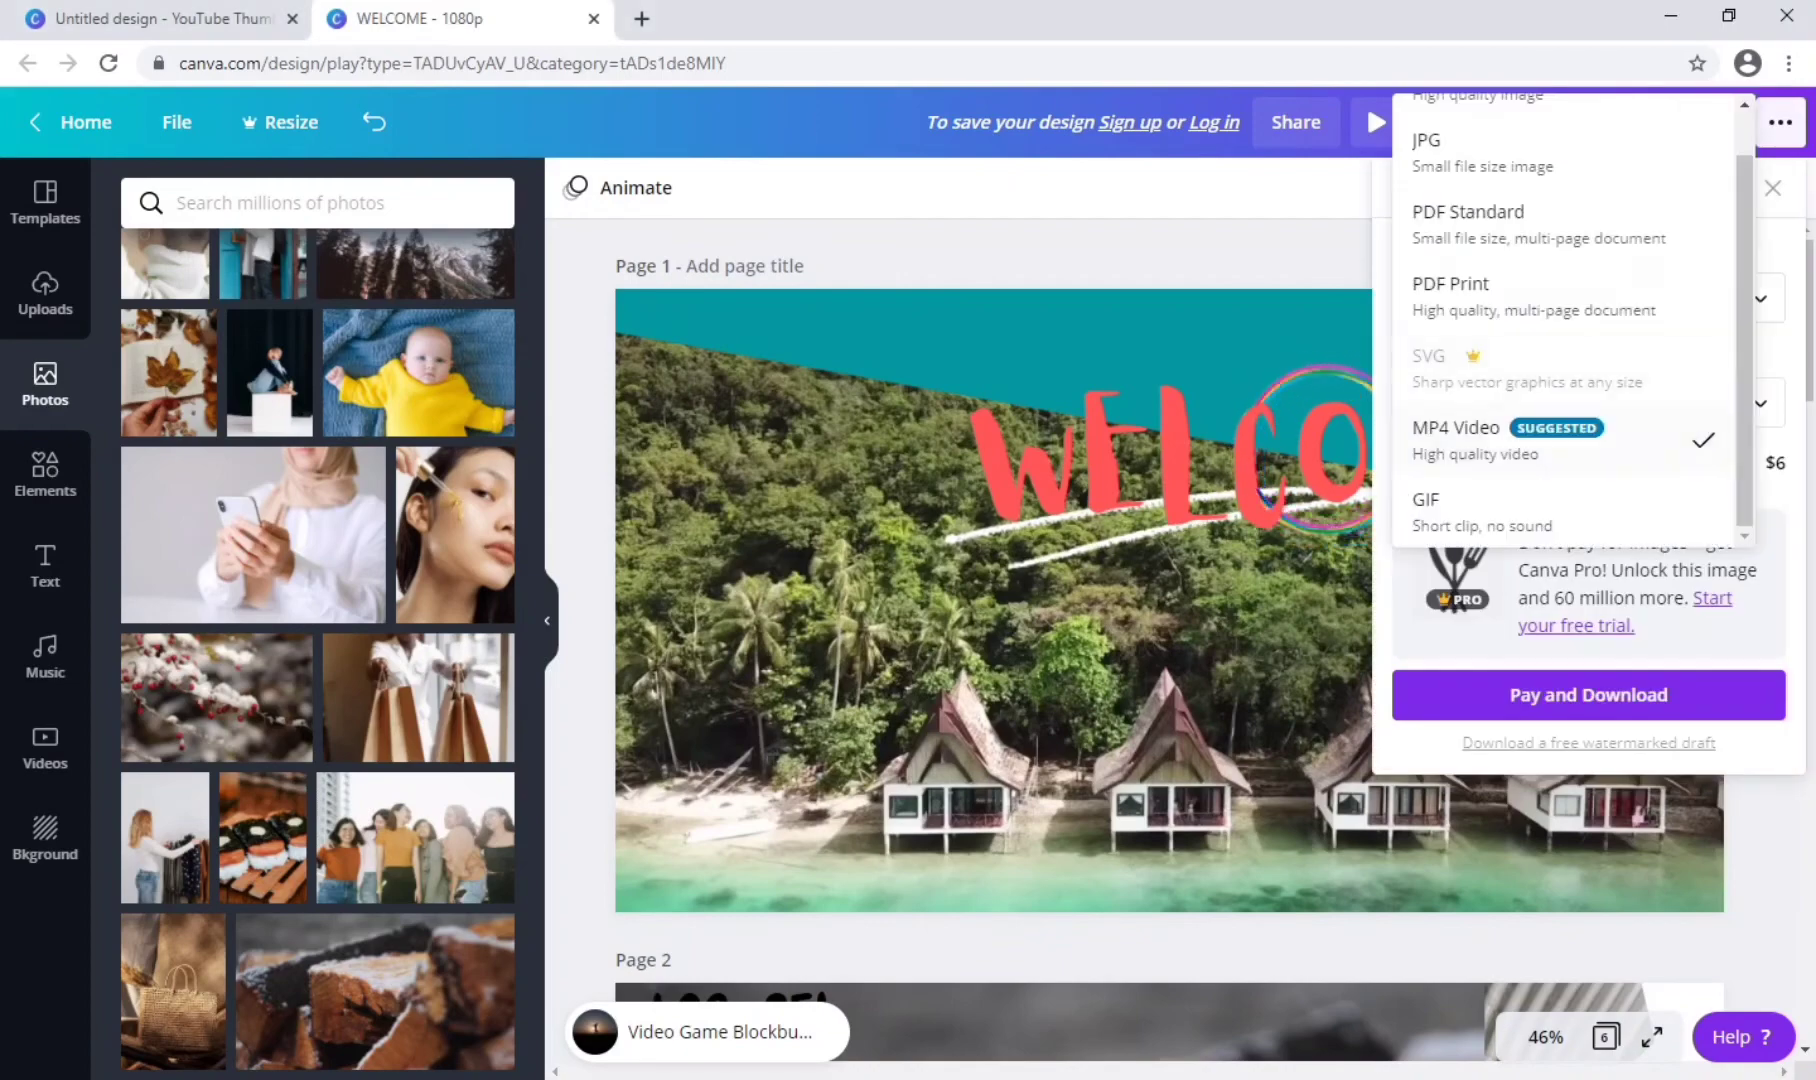
Download only Page 1 as MP4 Video and open WELCOME.mp4 to preview it.
scroll(1560, 300, up, 1)
click(1456, 470)
click(1588, 402)
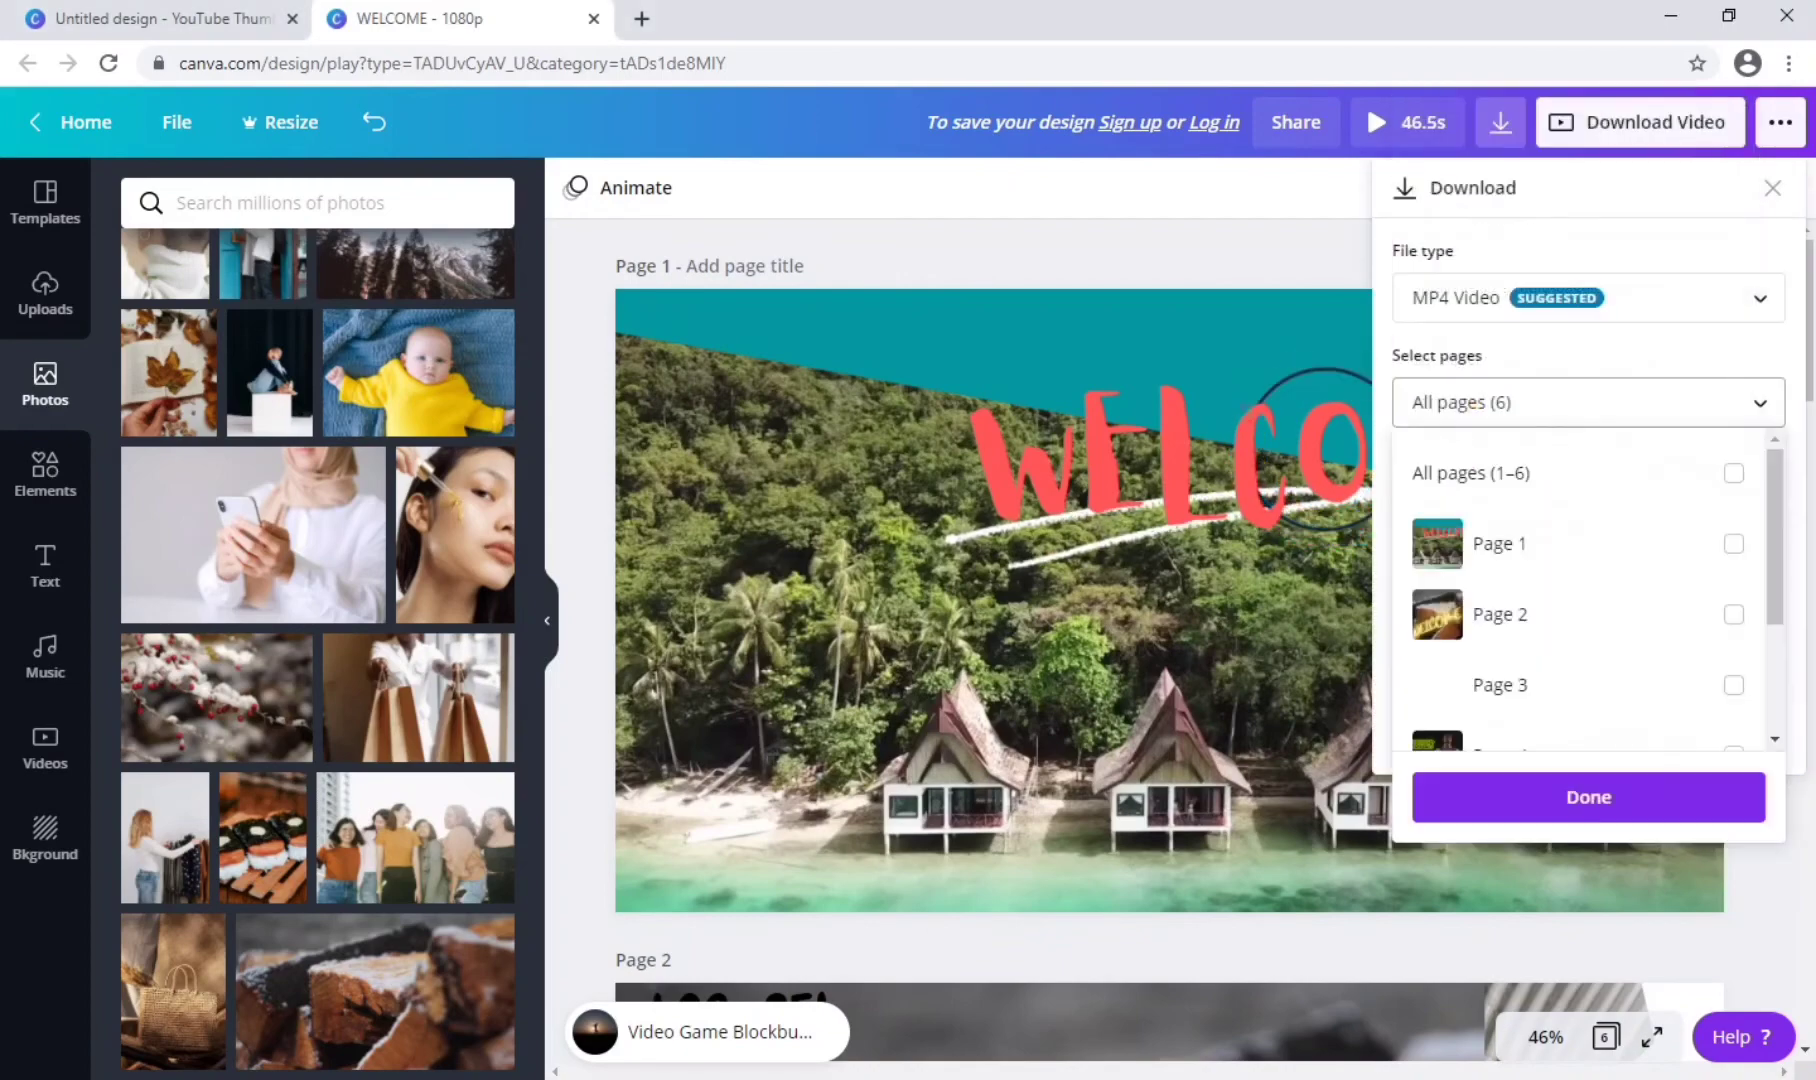
click(1733, 543)
click(1588, 797)
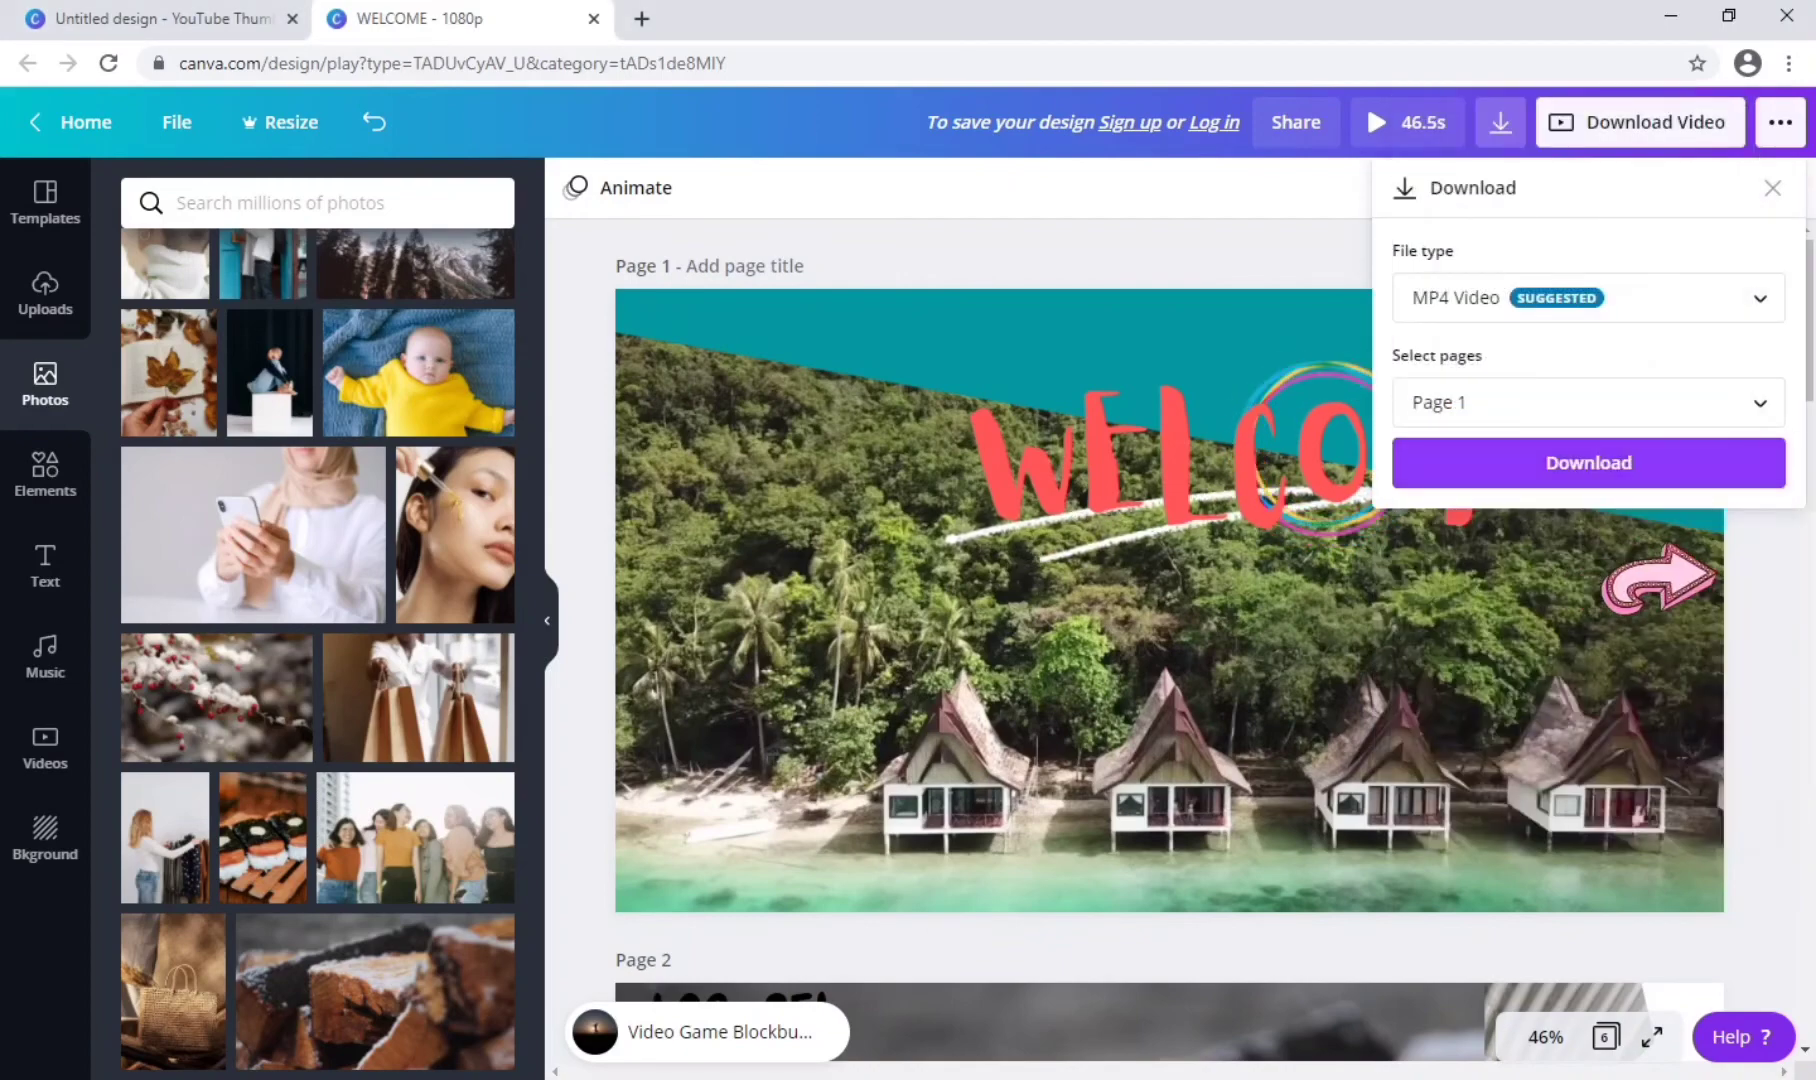
click(1588, 462)
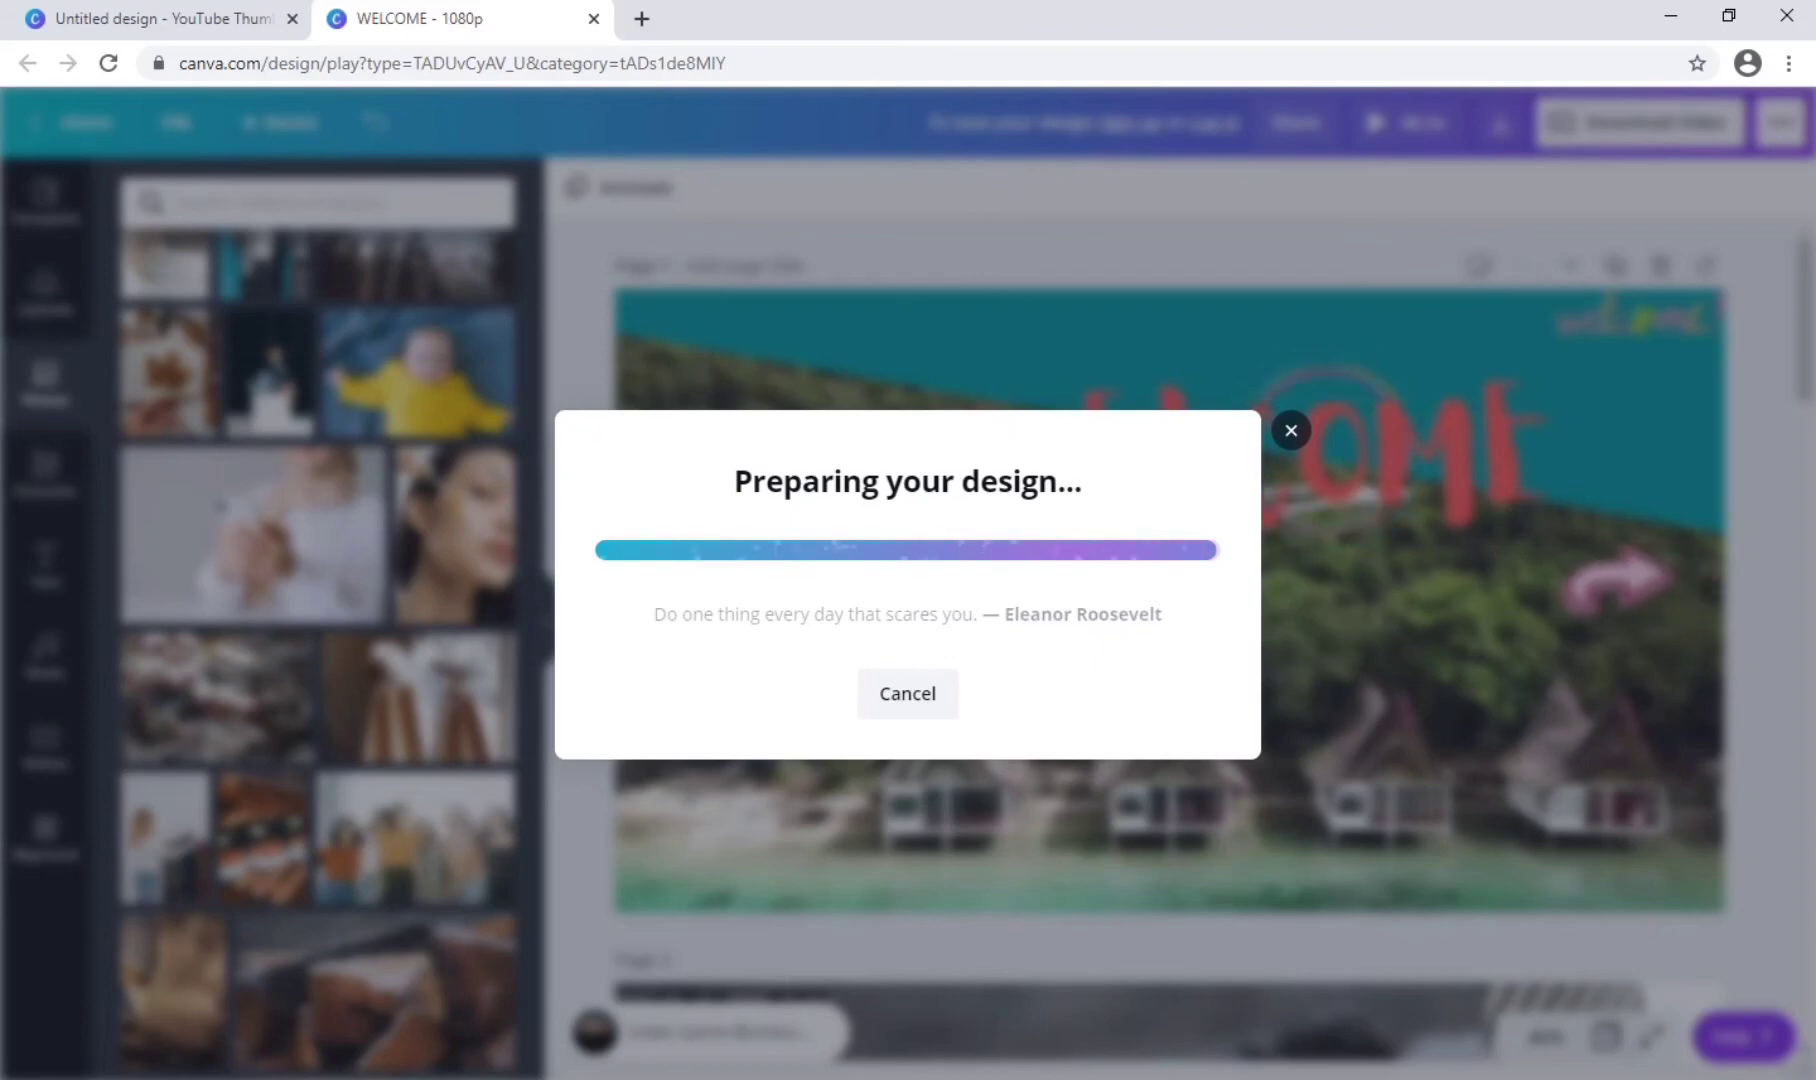
key(Escape)
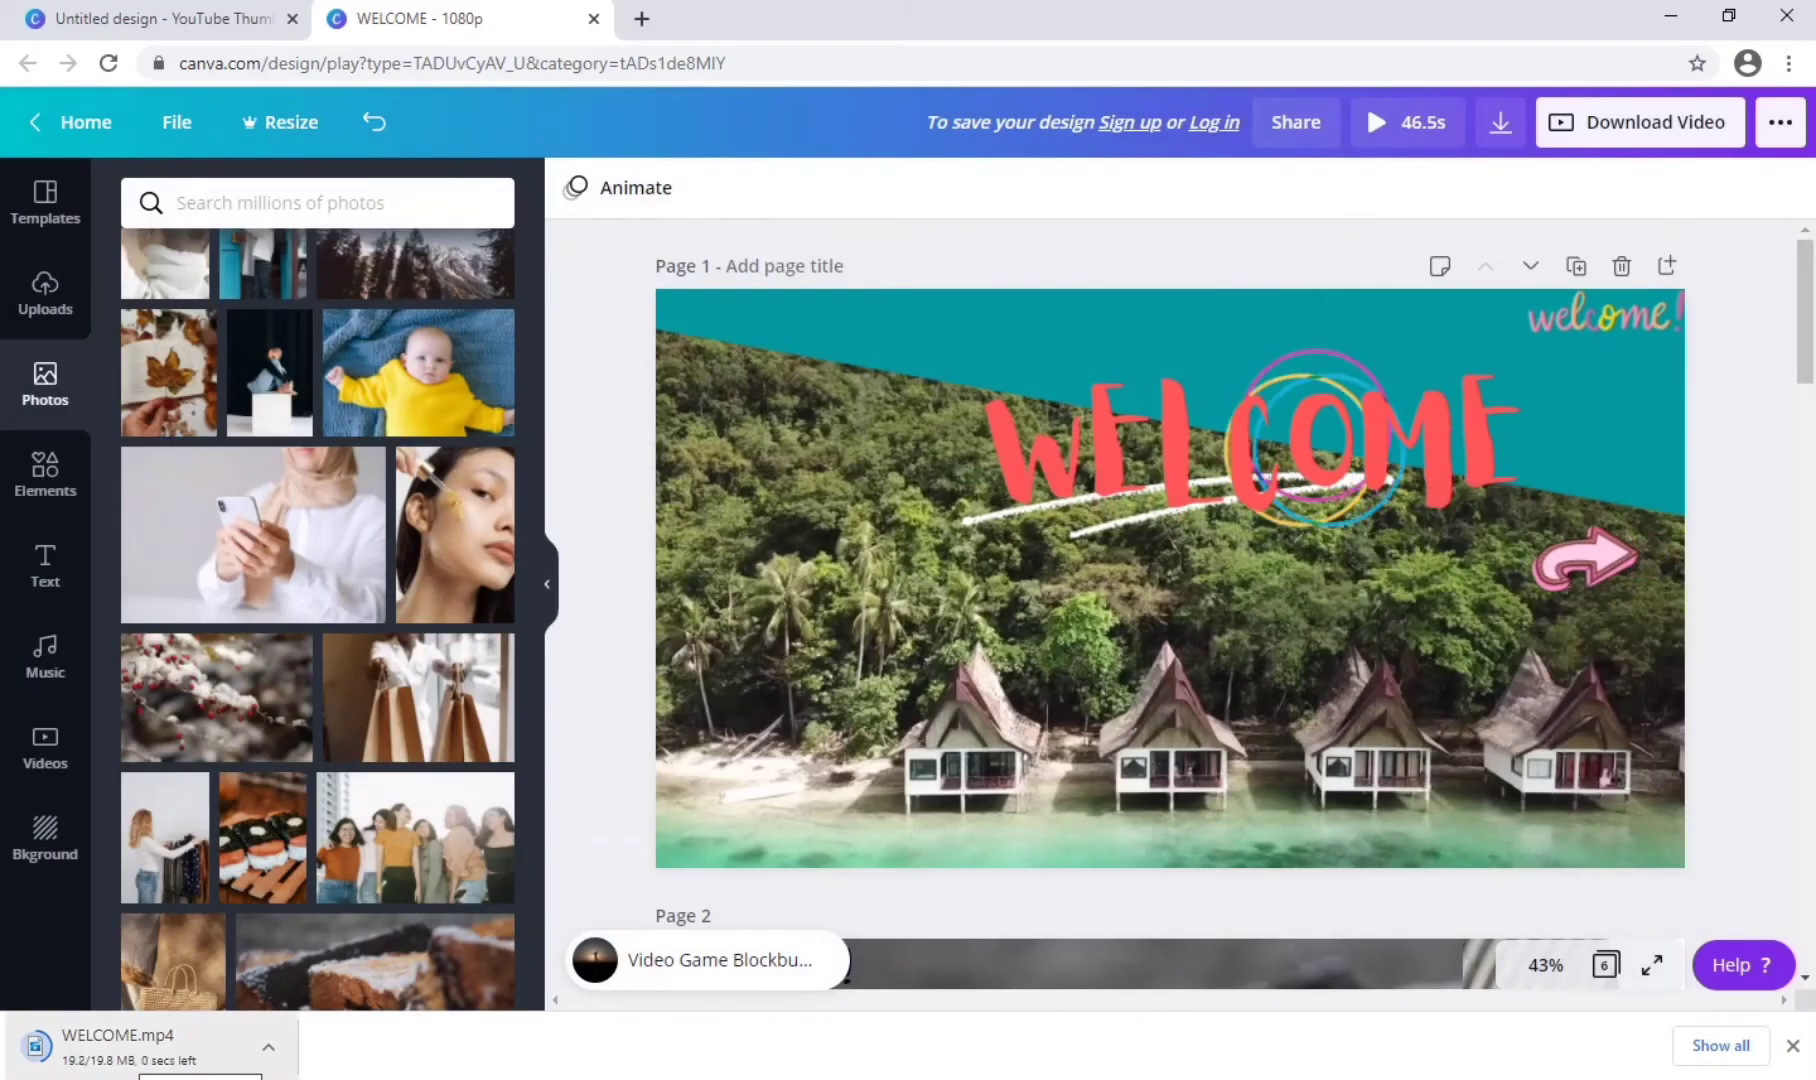
click(118, 1045)
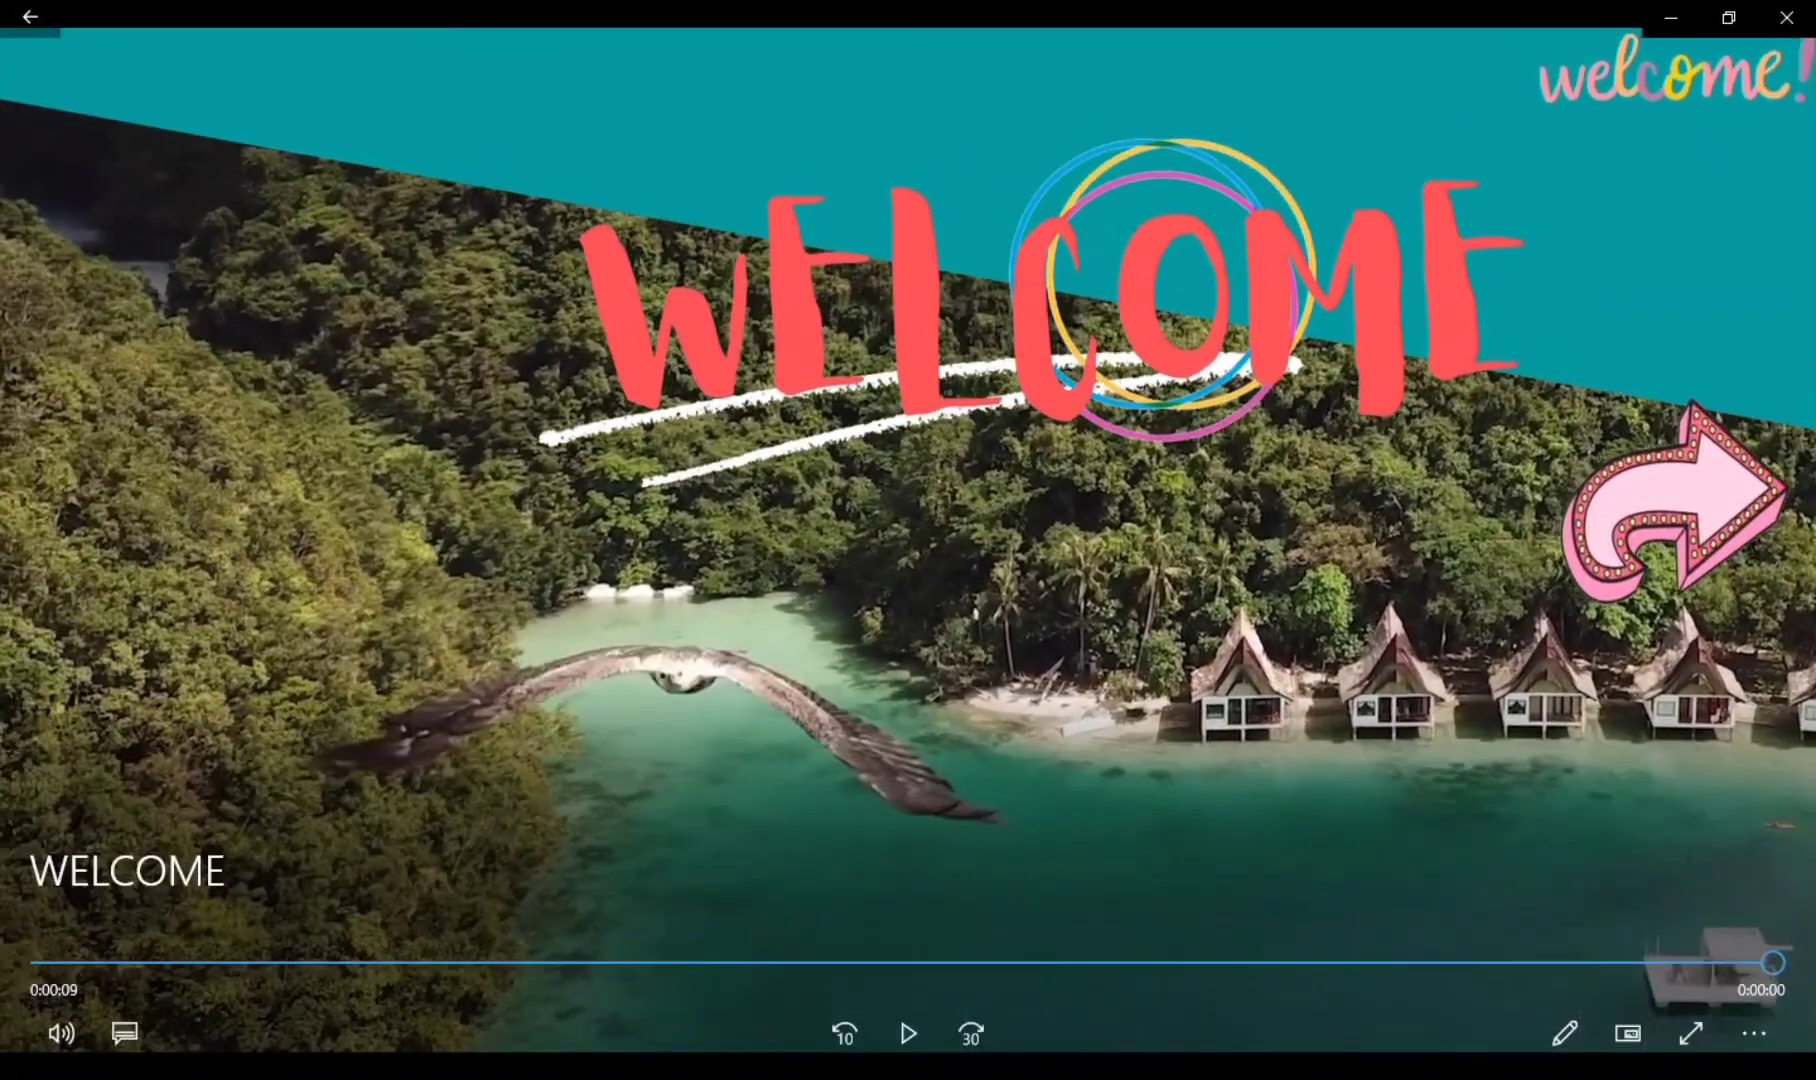
Download only Page 2 as a PNG image.
click(1786, 17)
scroll(1100, 600, down, 5)
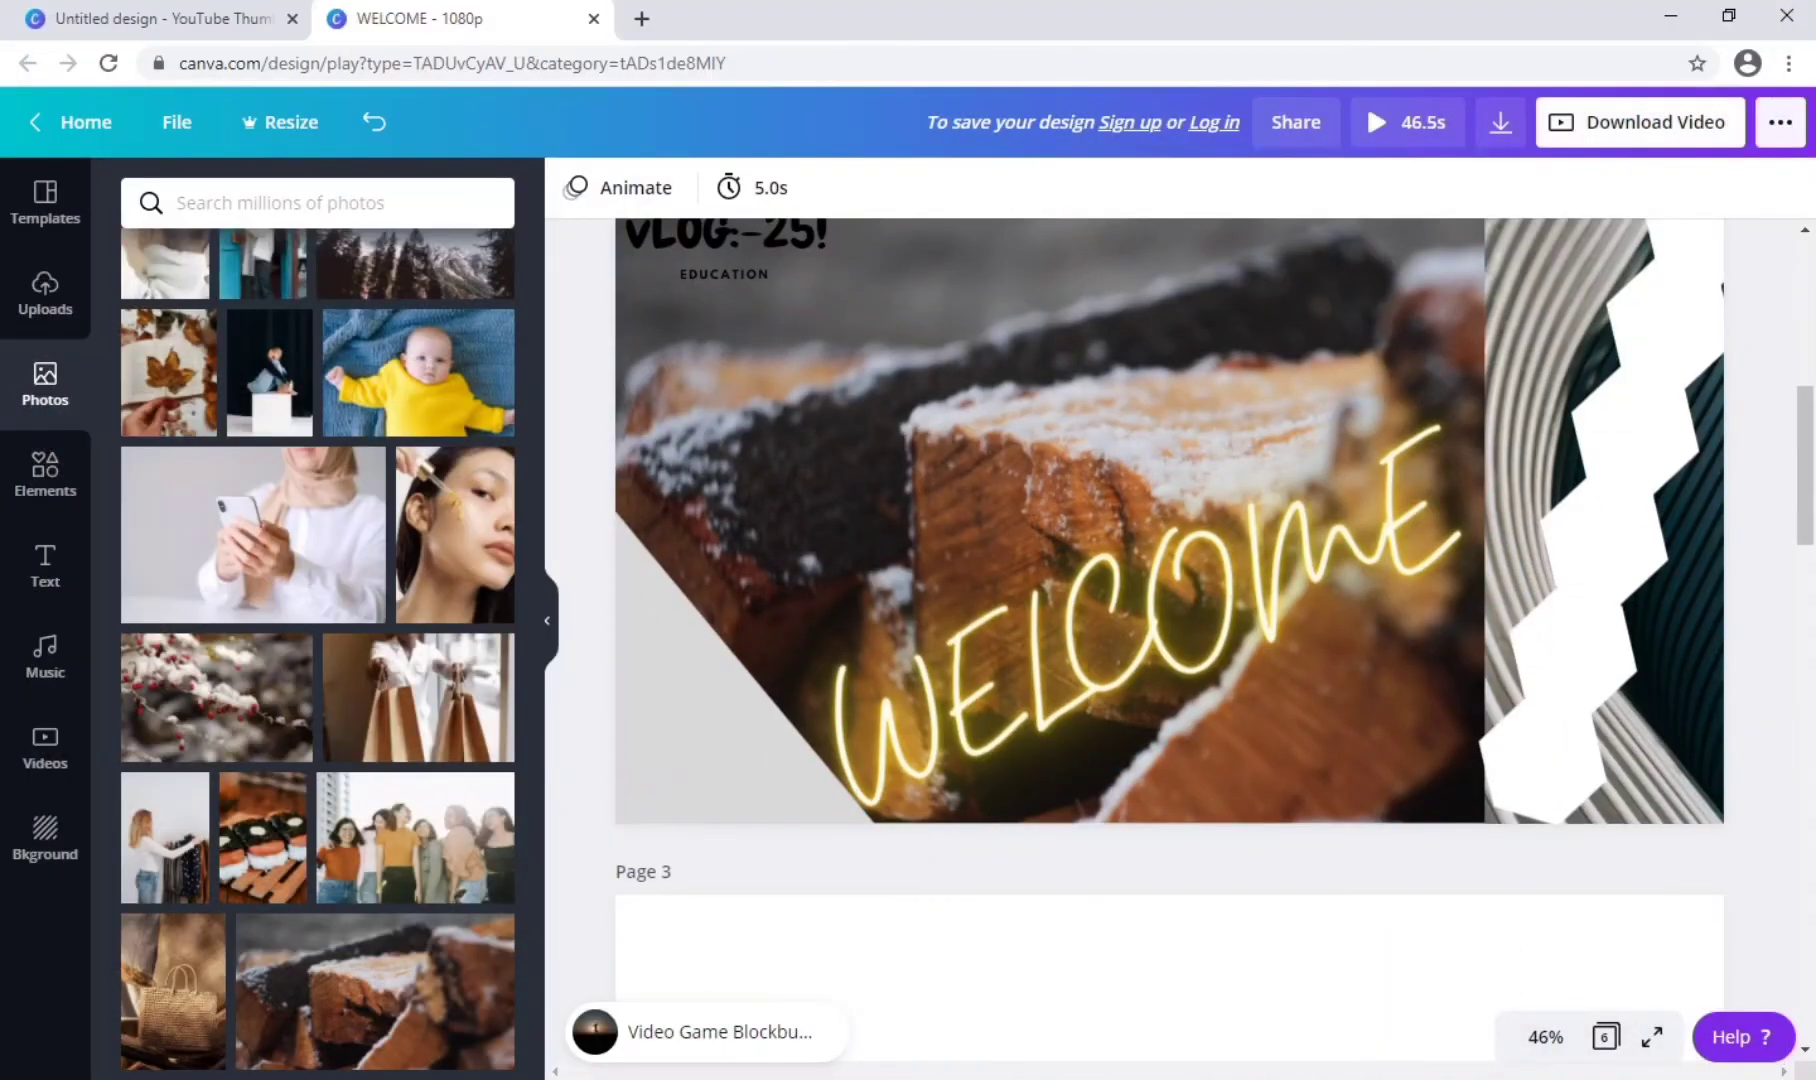
click(1500, 122)
click(1588, 297)
scroll(1570, 250, up, 2)
click(1430, 113)
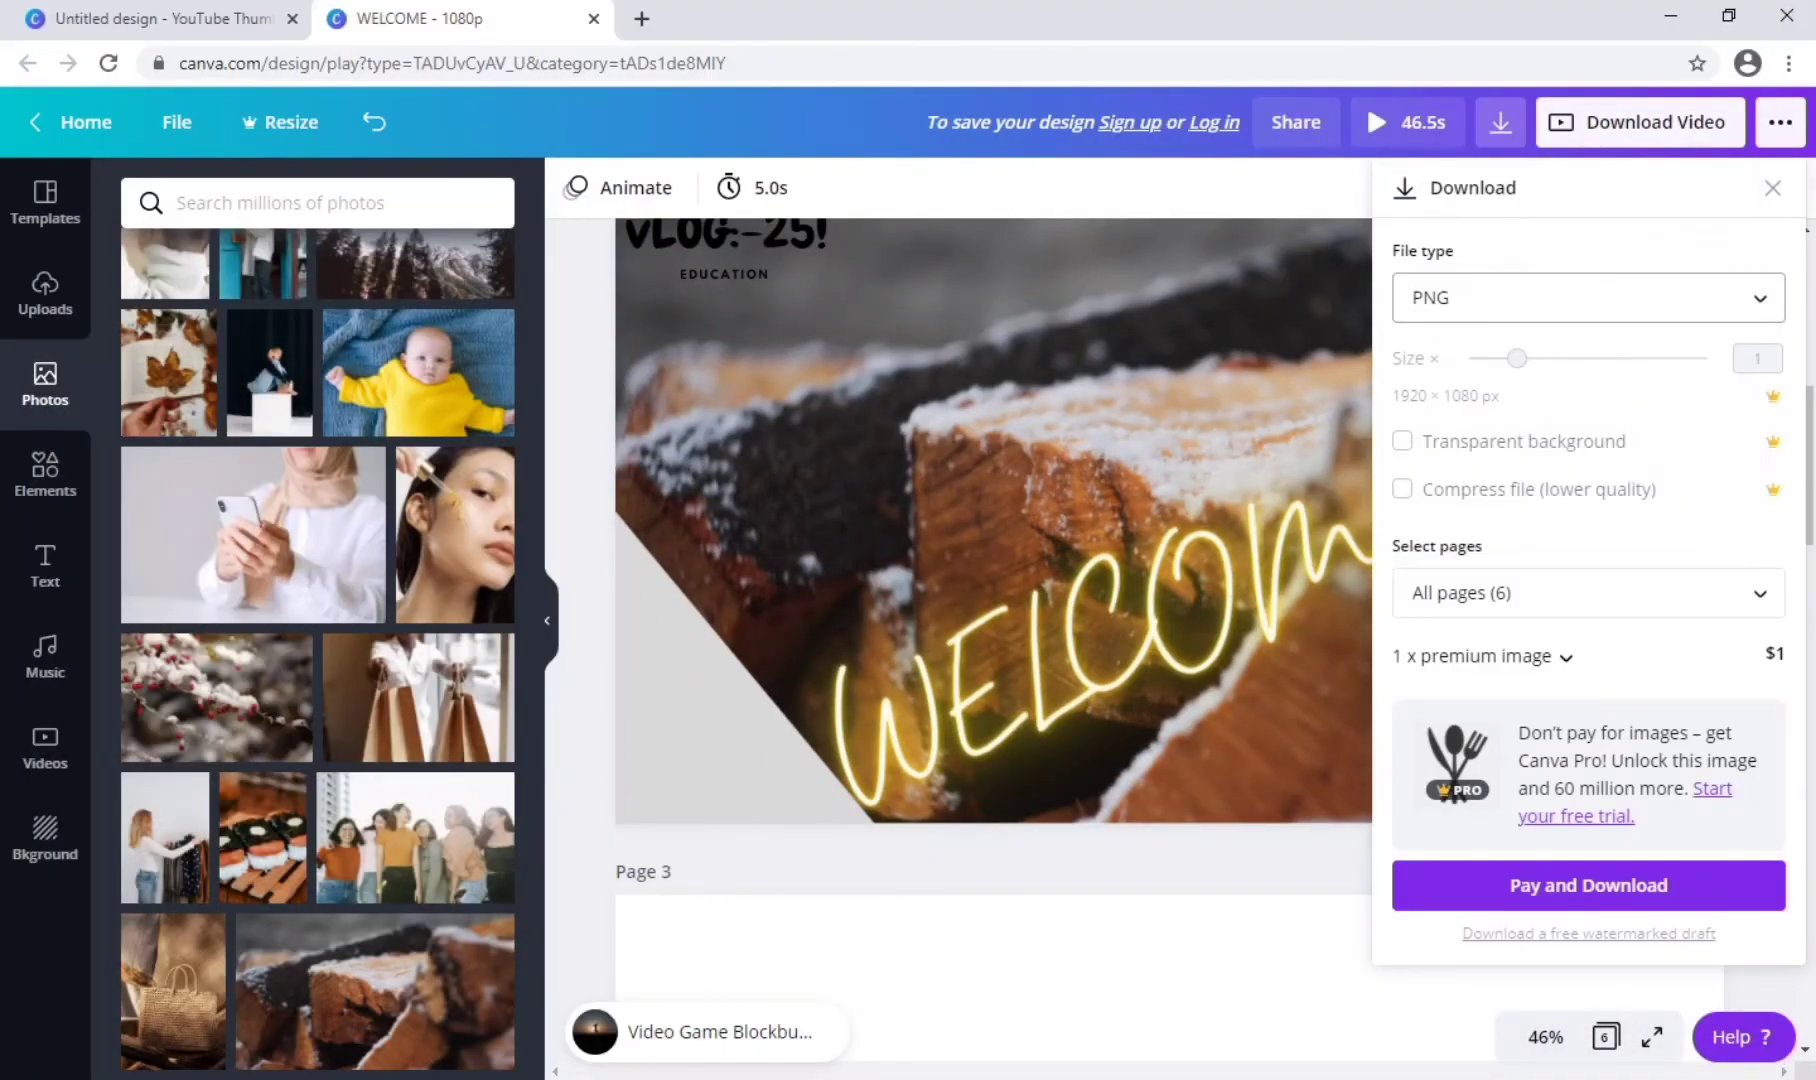
click(1588, 593)
click(1733, 805)
click(1588, 987)
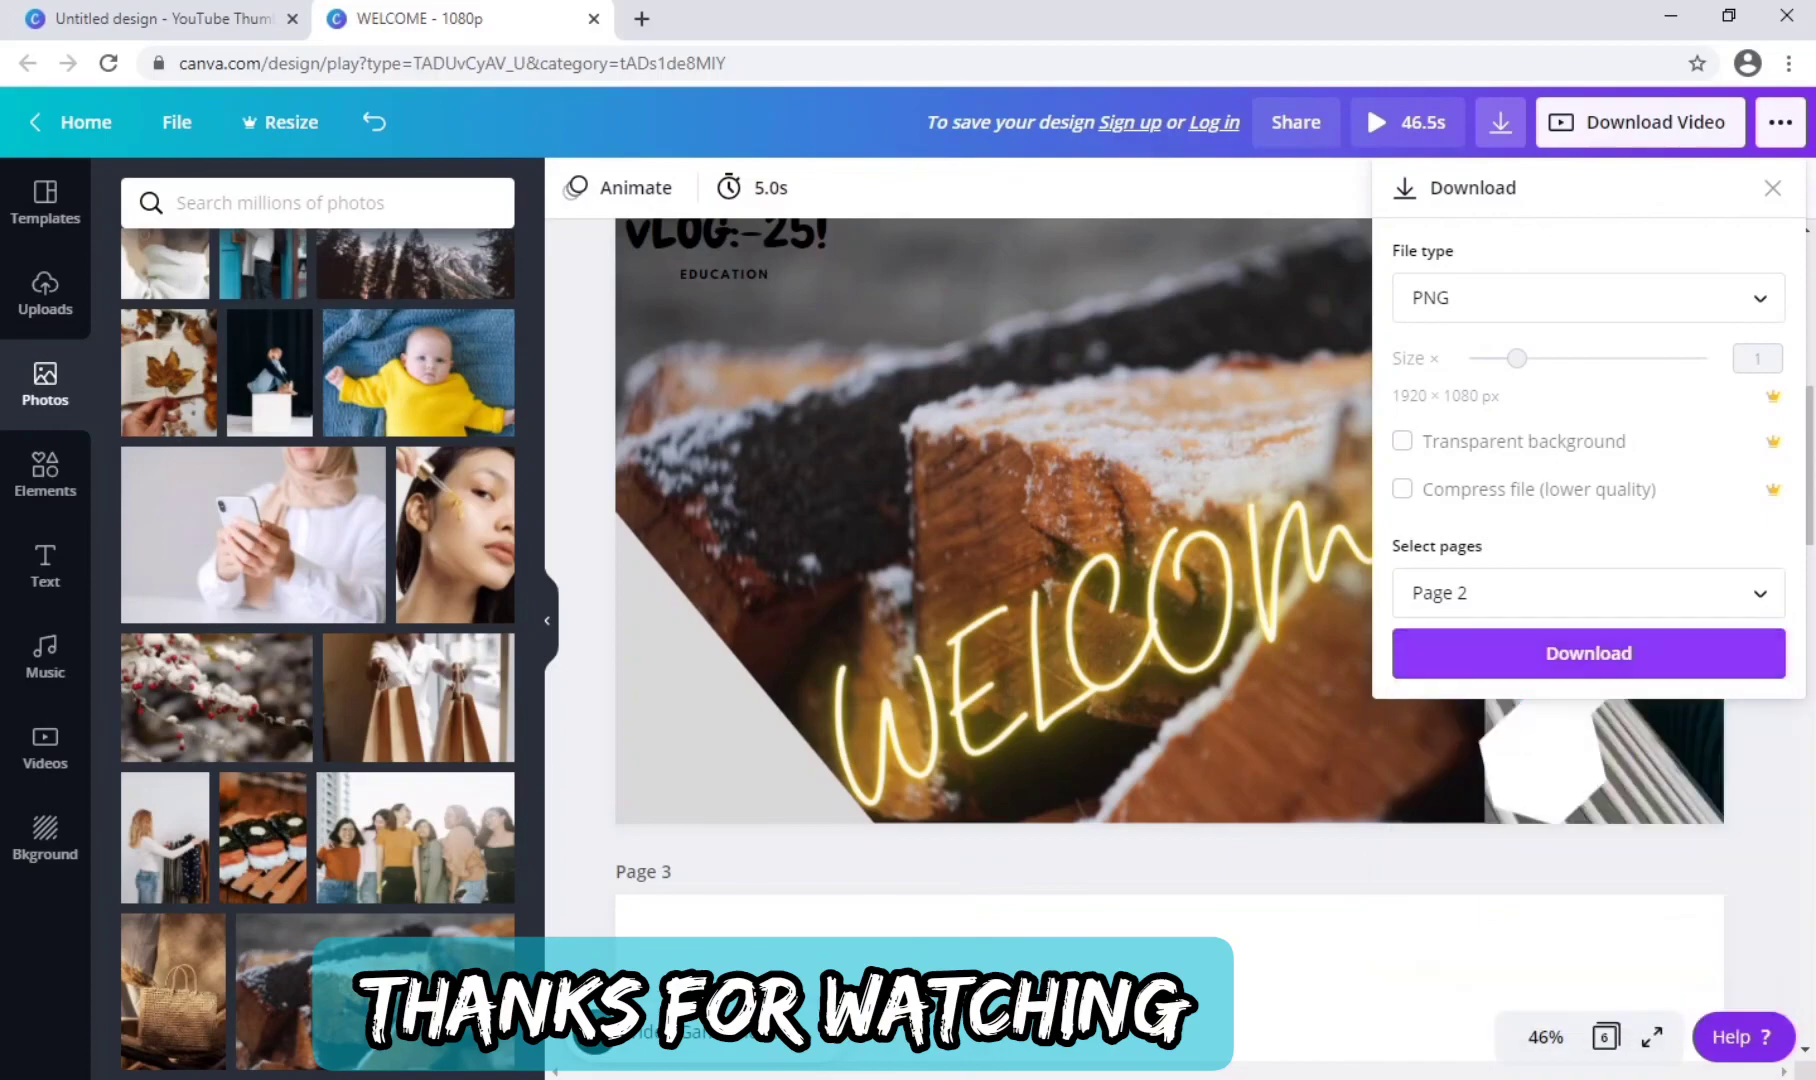
click(1588, 653)
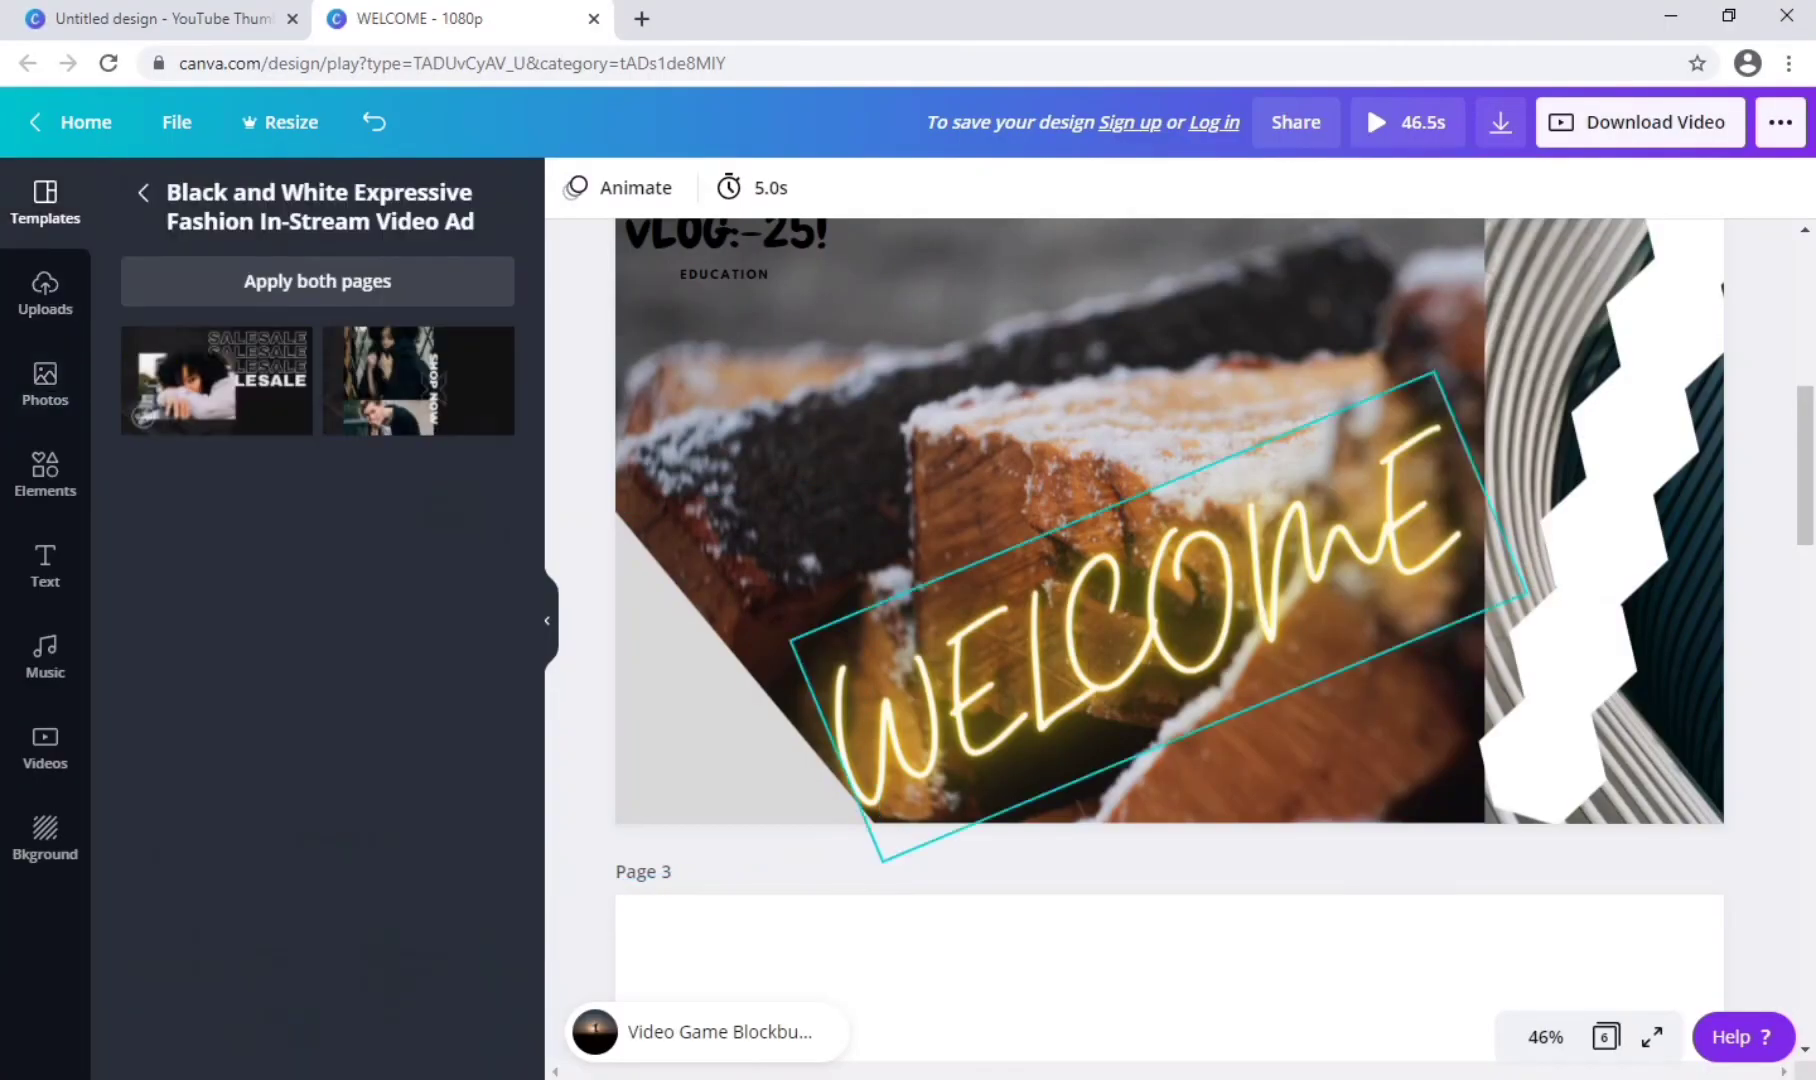
Browse the full list of sharing and publishing options.
click(1780, 122)
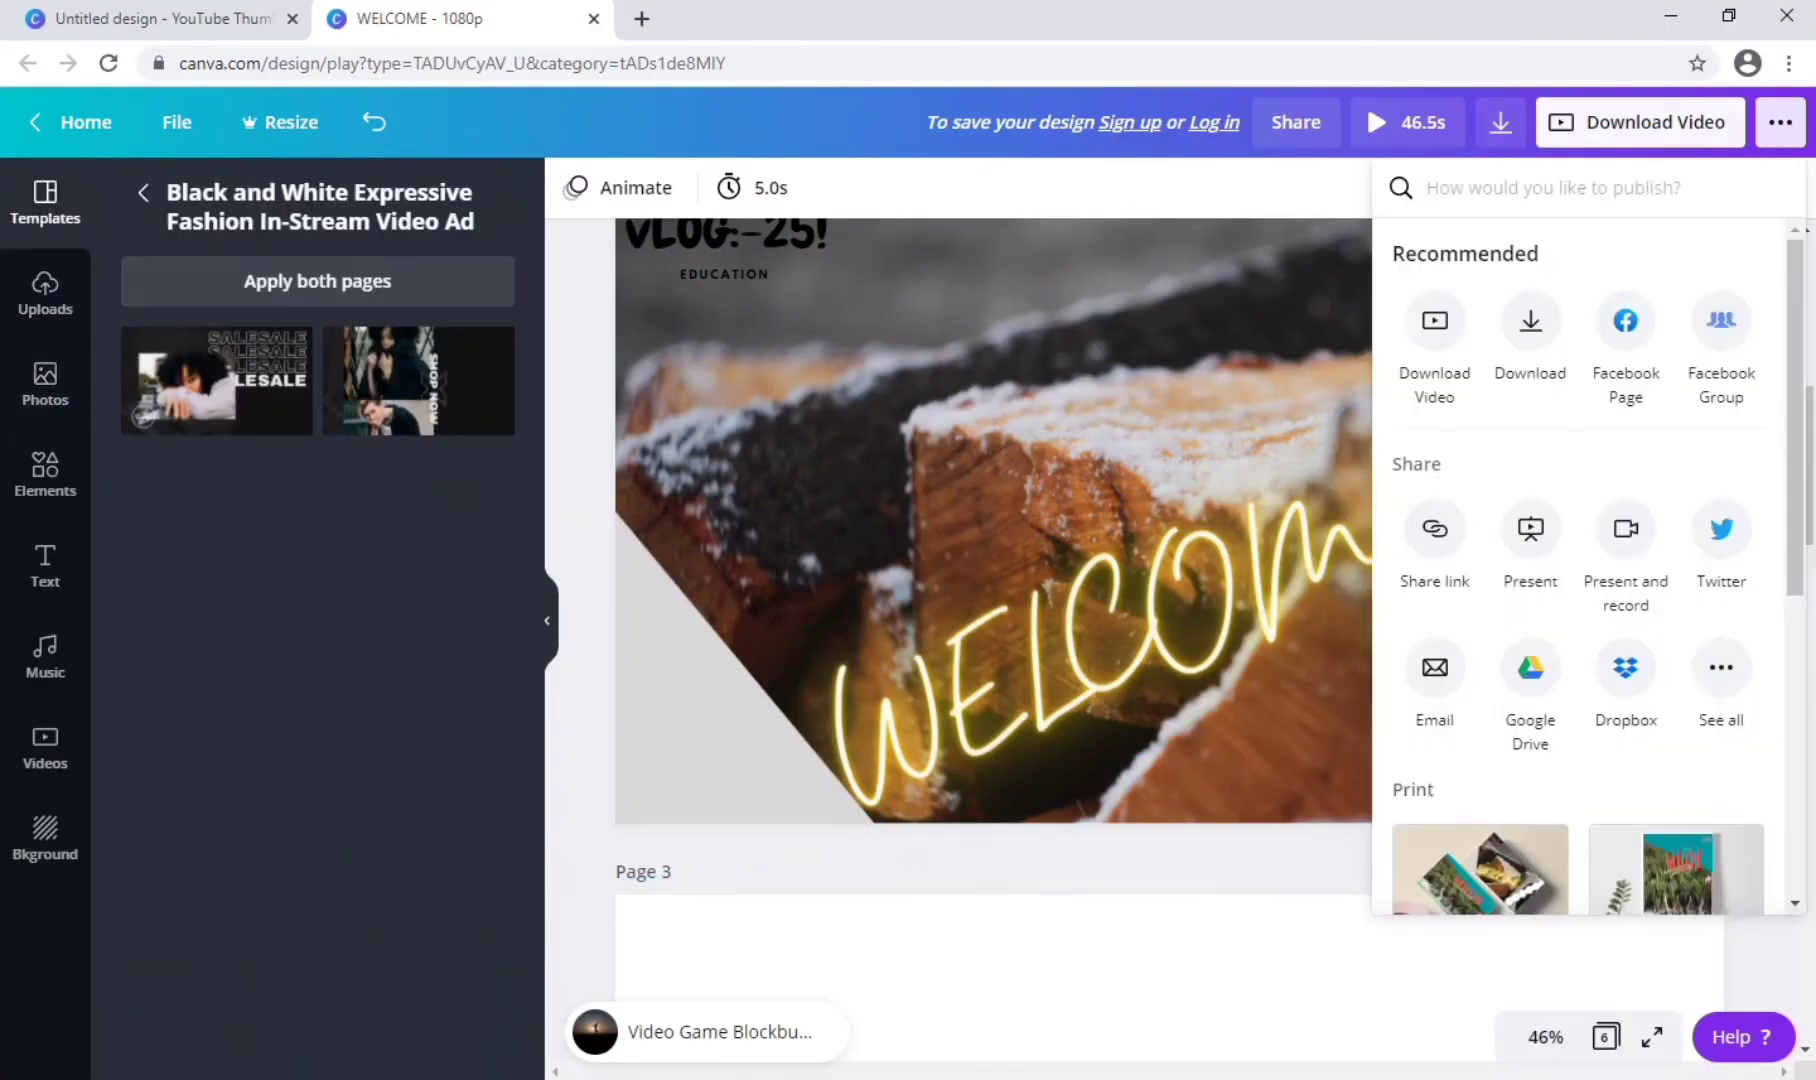
scroll(1625, 530, down, 4)
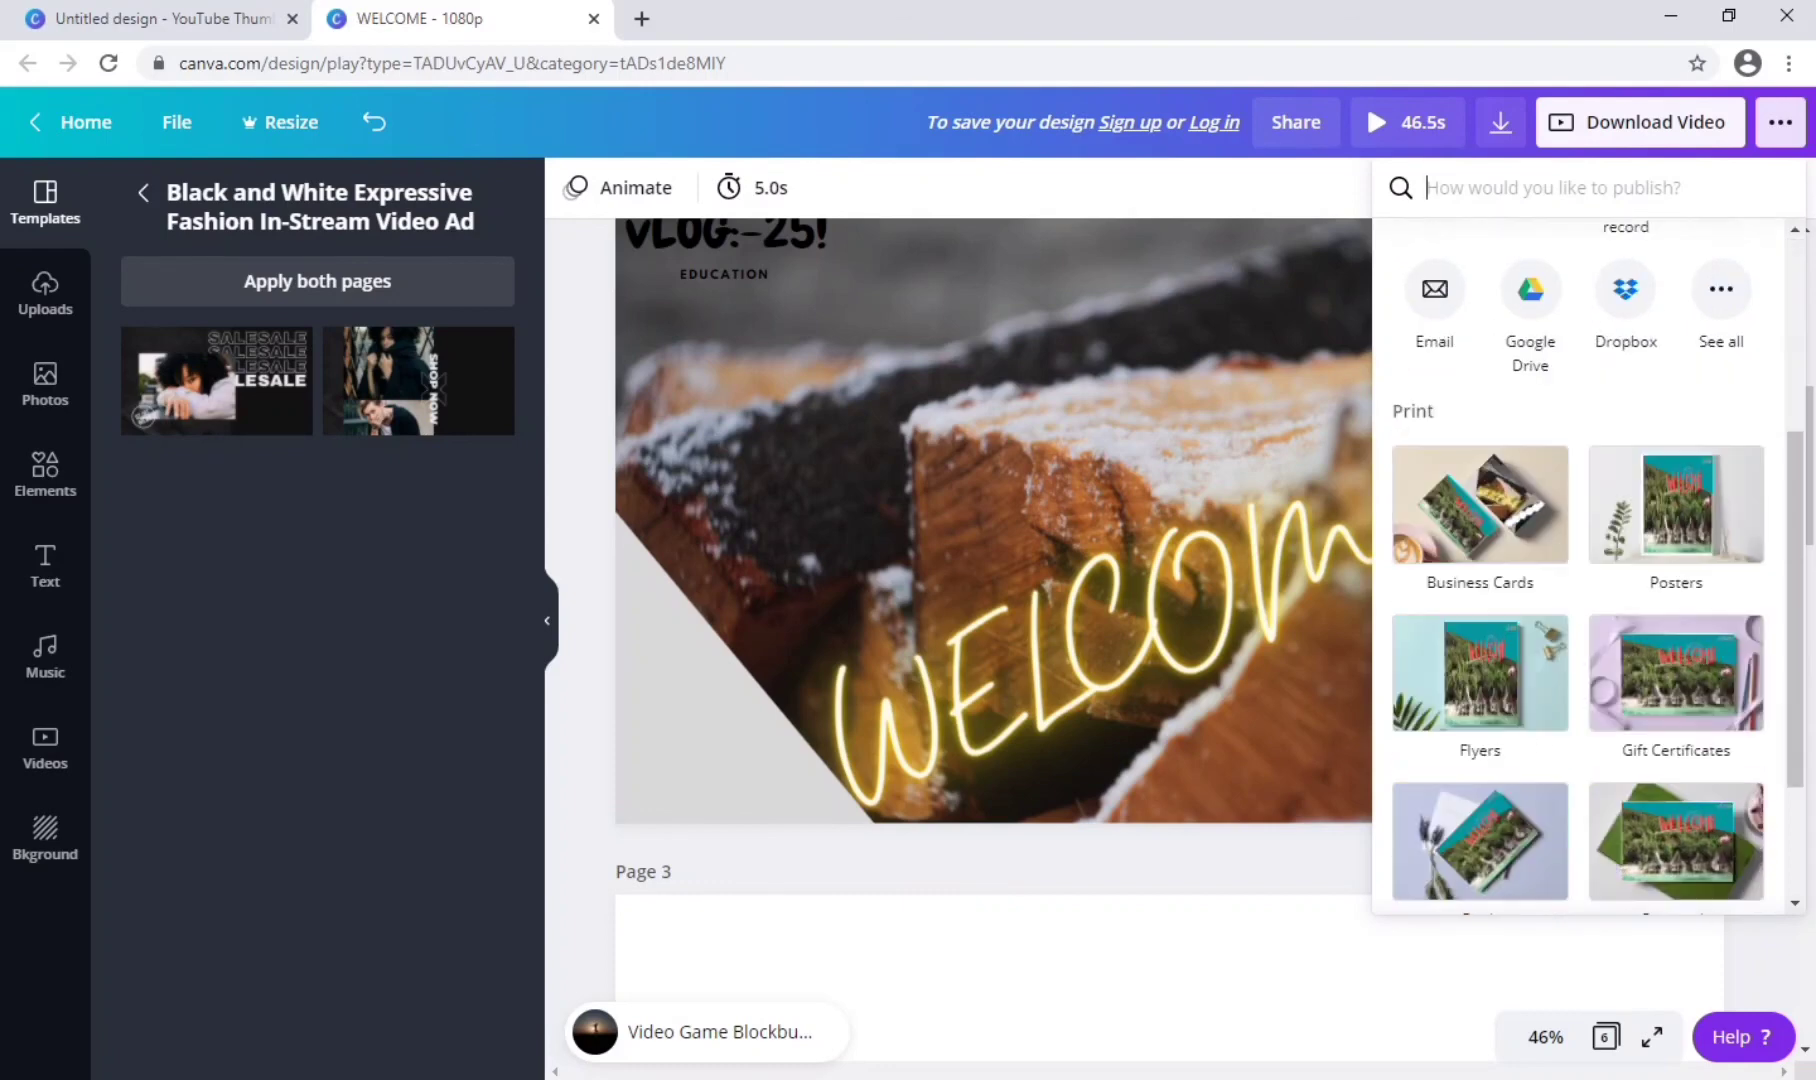
scroll(1580, 560, down, 2)
scroll(1580, 560, up, 6)
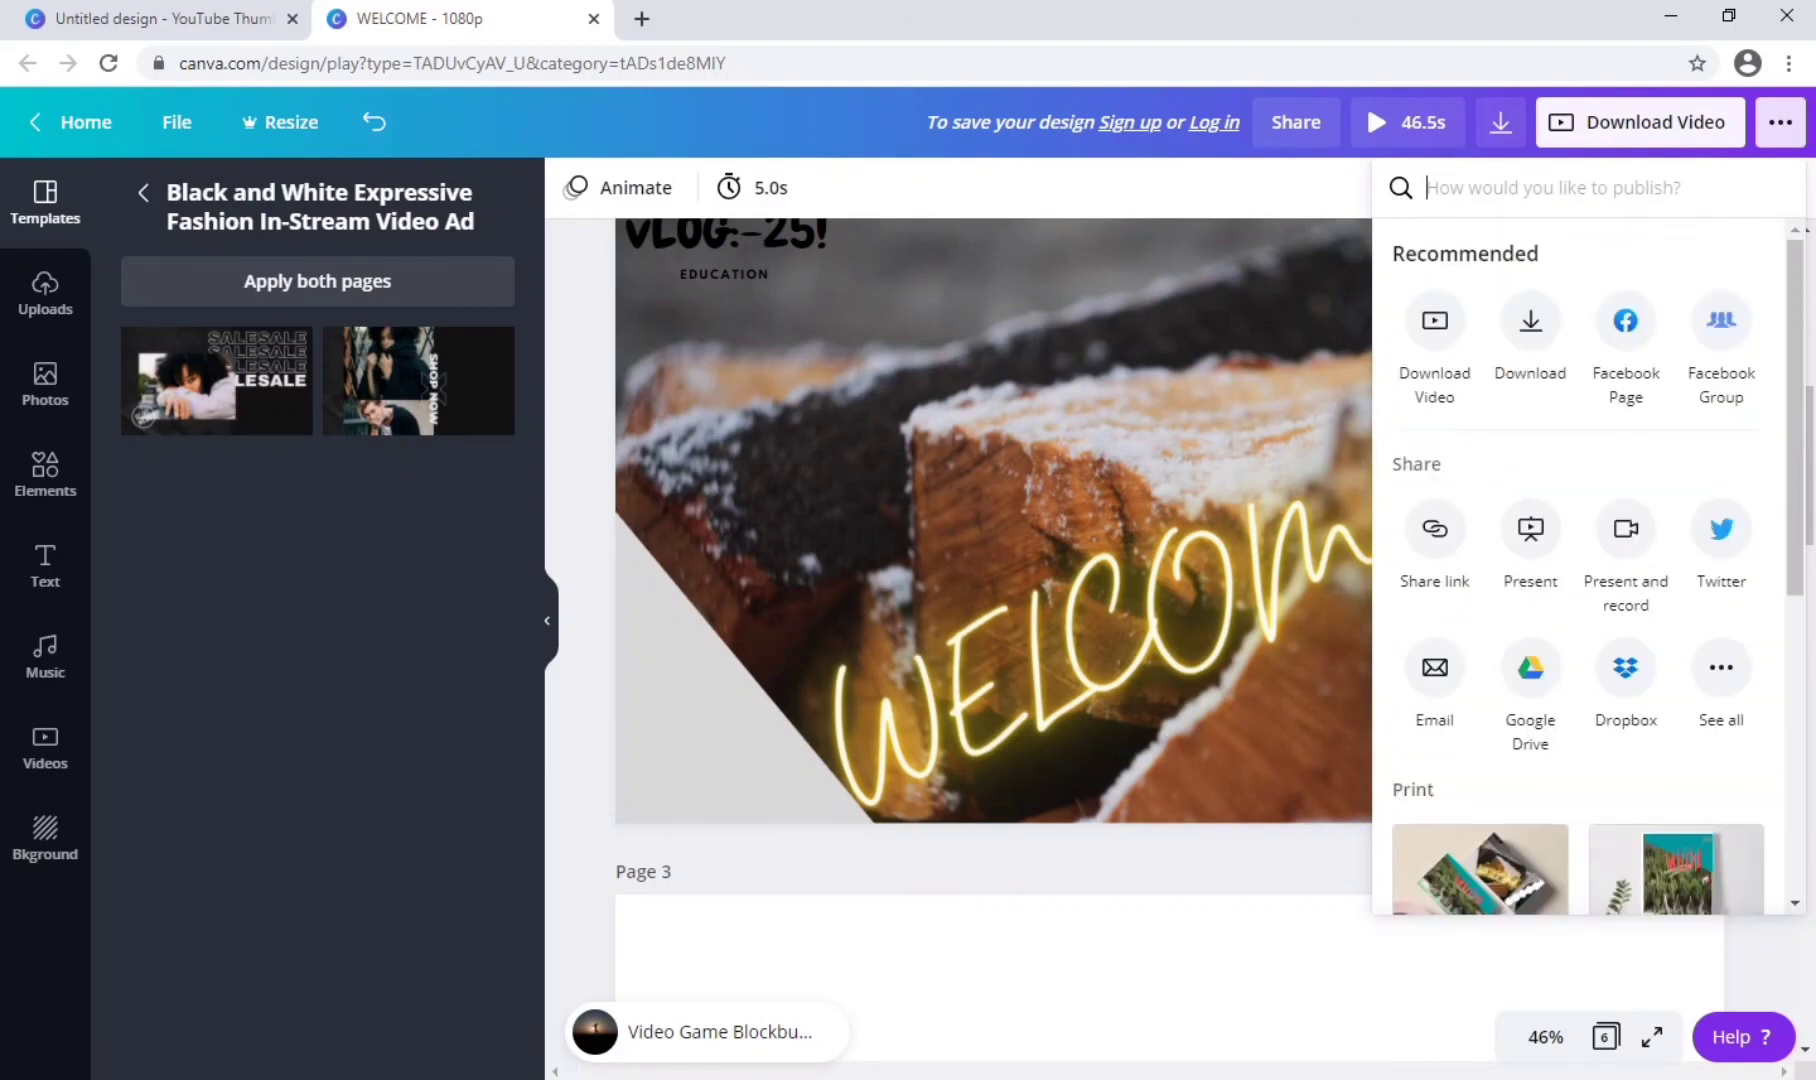